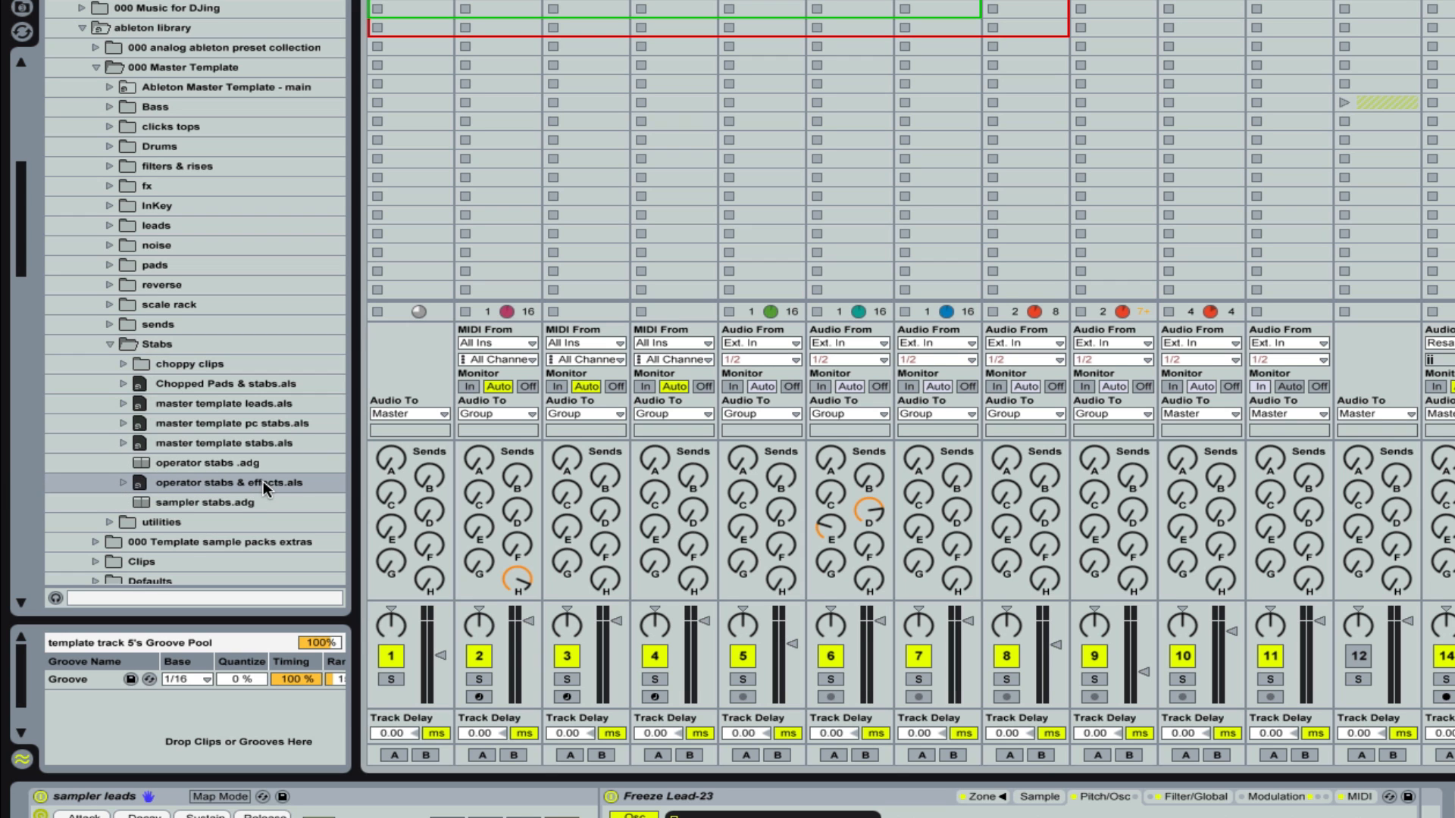
- Load operator stabs & effects.als from the Stabs folder as a new track and delete the clip that comes with it
{"action": "left_click", "coordinate": [141, 486]}
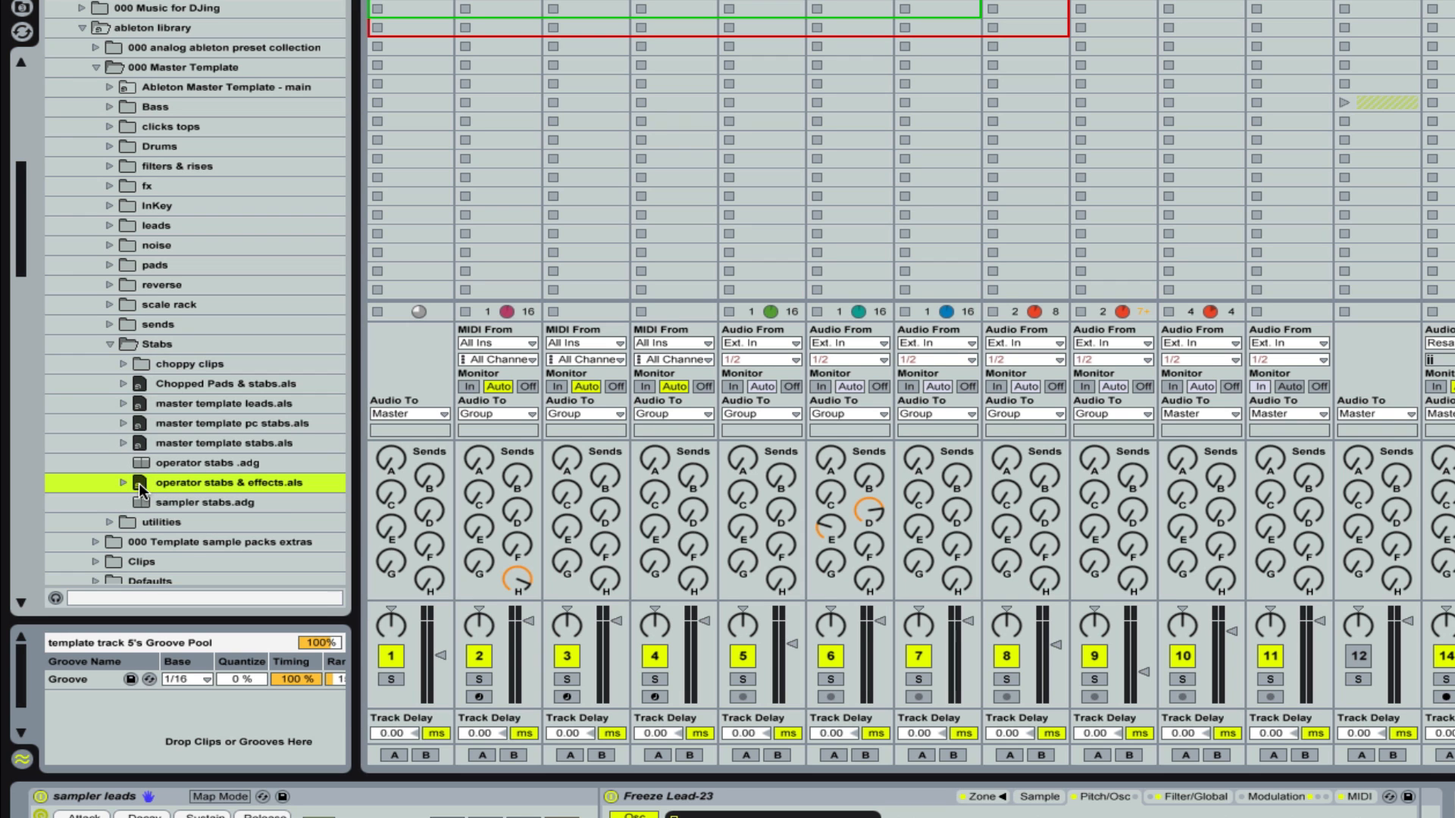
{"action": "left_click_drag", "start_coordinate": [444, 413], "coordinate": [1336, 64]}
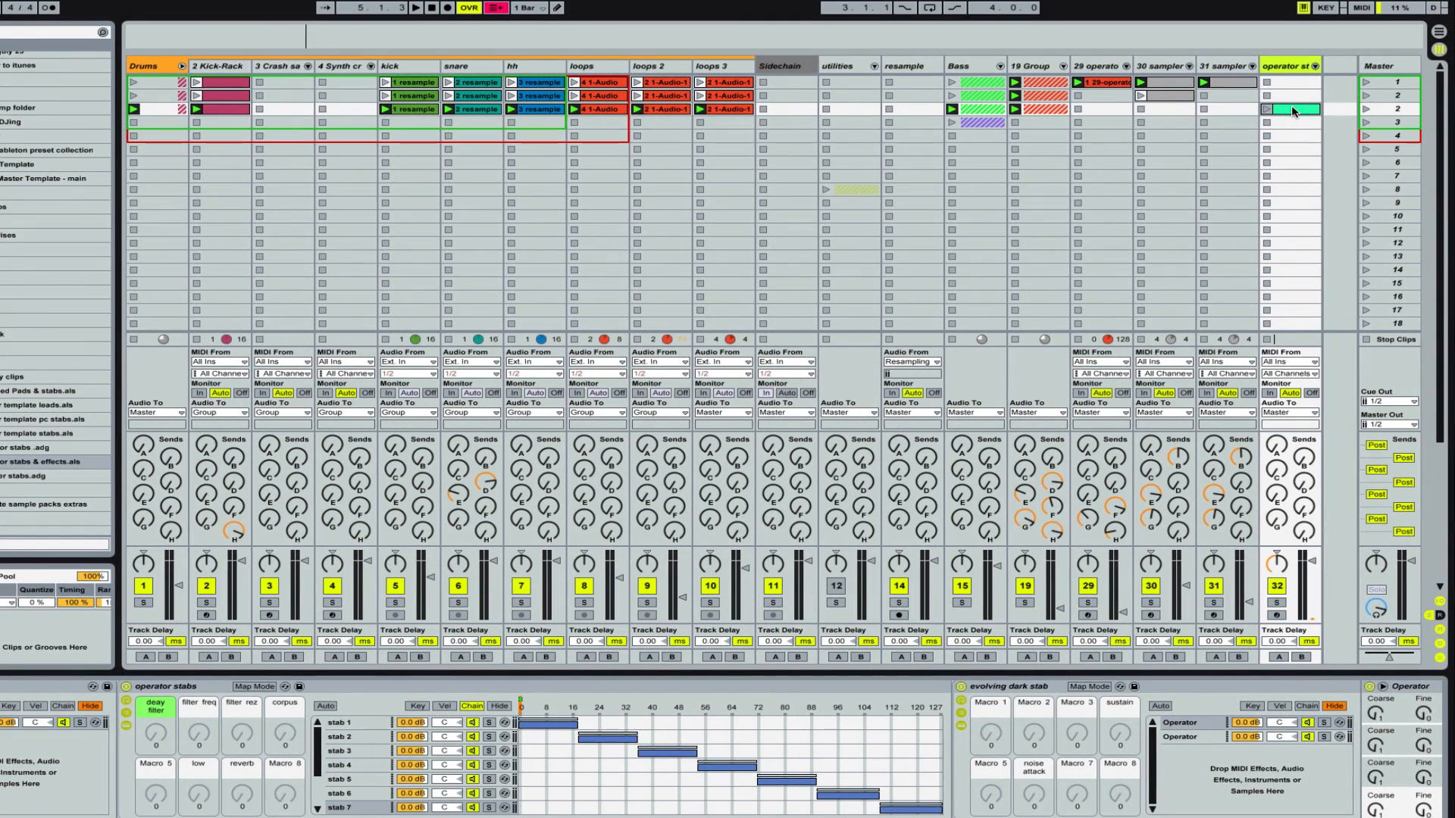
{"action": "double_click", "coordinate": [1293, 111]}
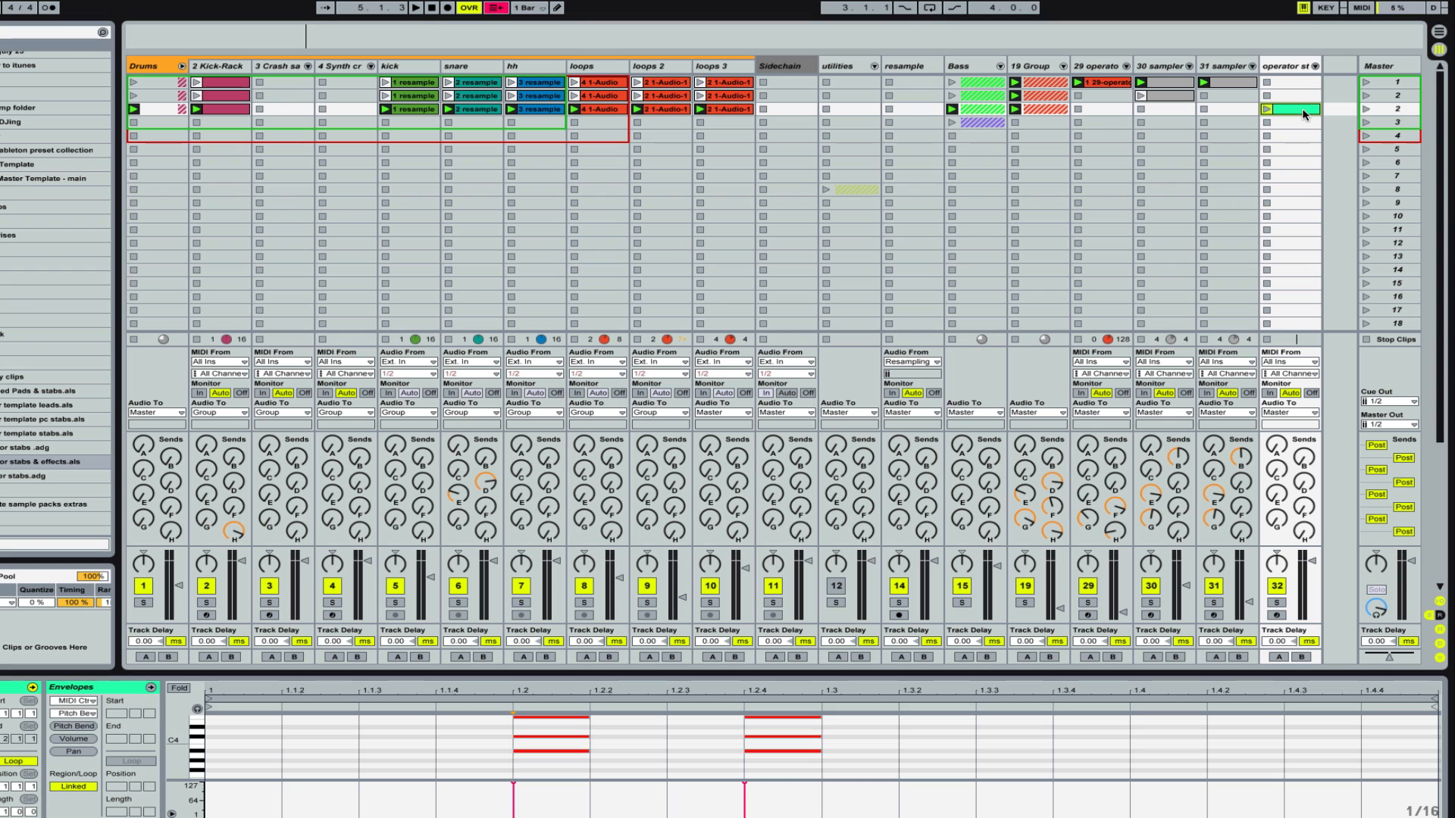
{"action": "key", "text": "Delete"}
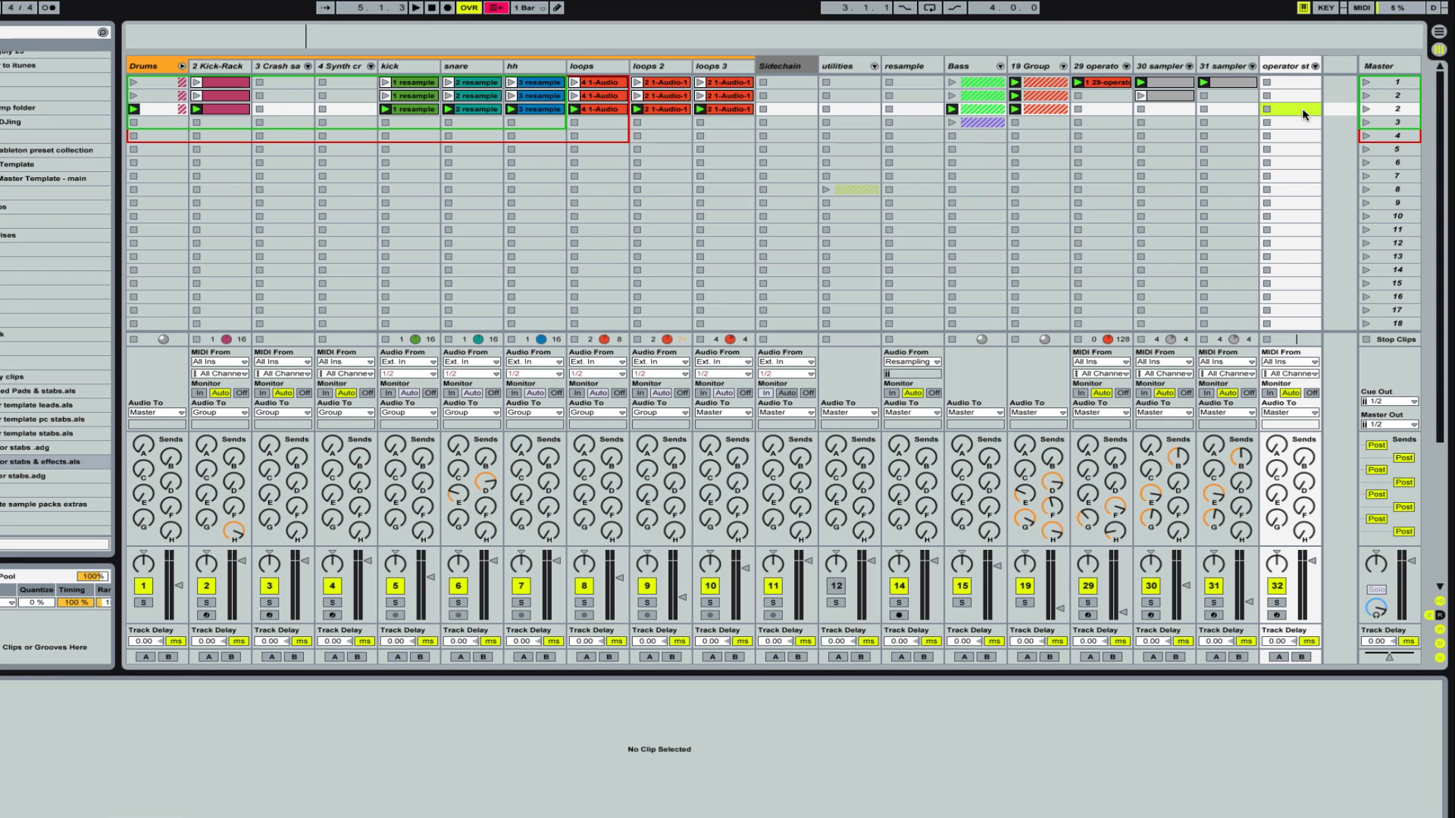
- Arm the operator stabs track for recording, lower its volume slightly and look over its device chain
{"action": "left_click", "coordinate": [1286, 66]}
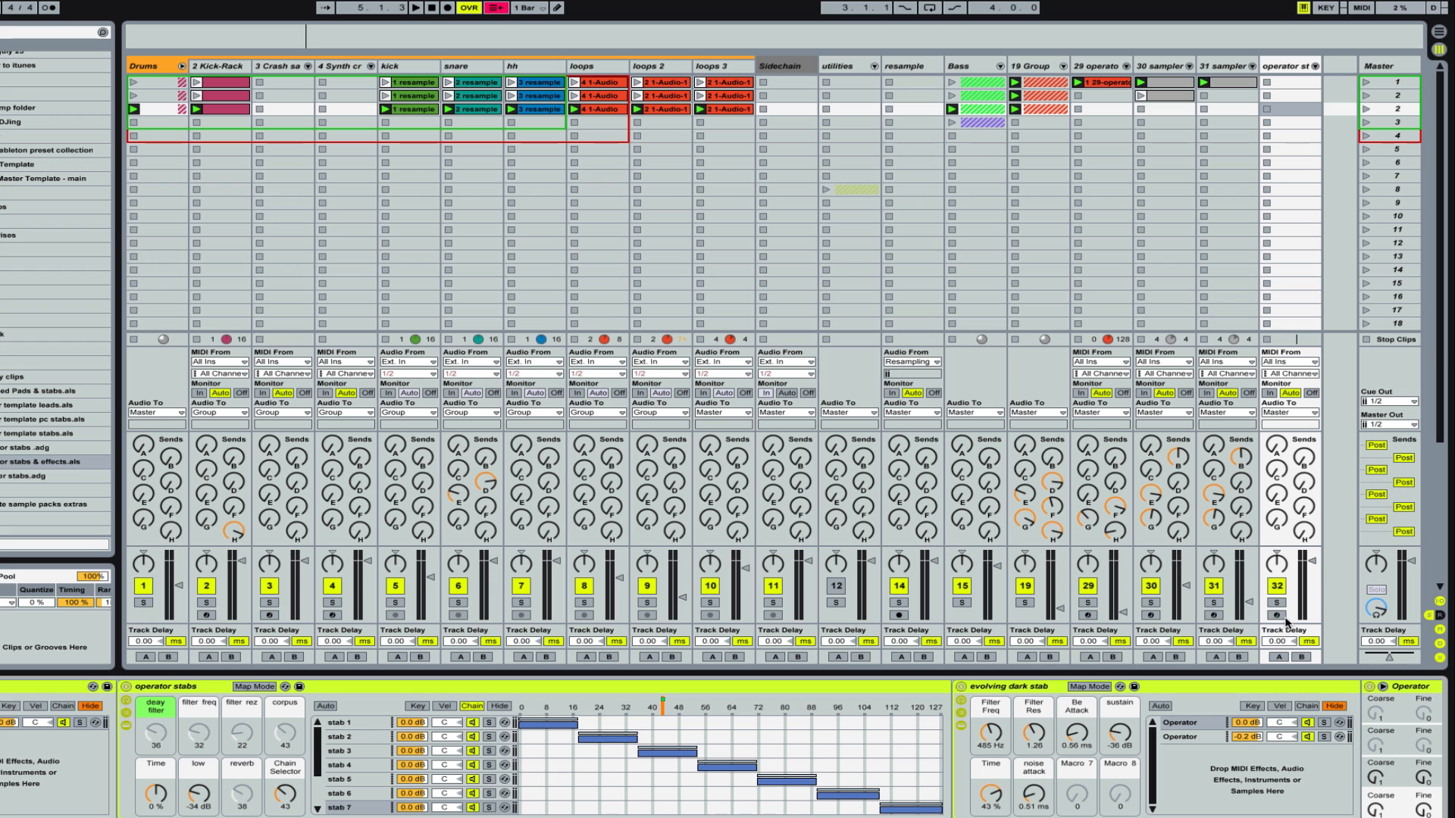
{"action": "left_click", "coordinate": [1278, 615]}
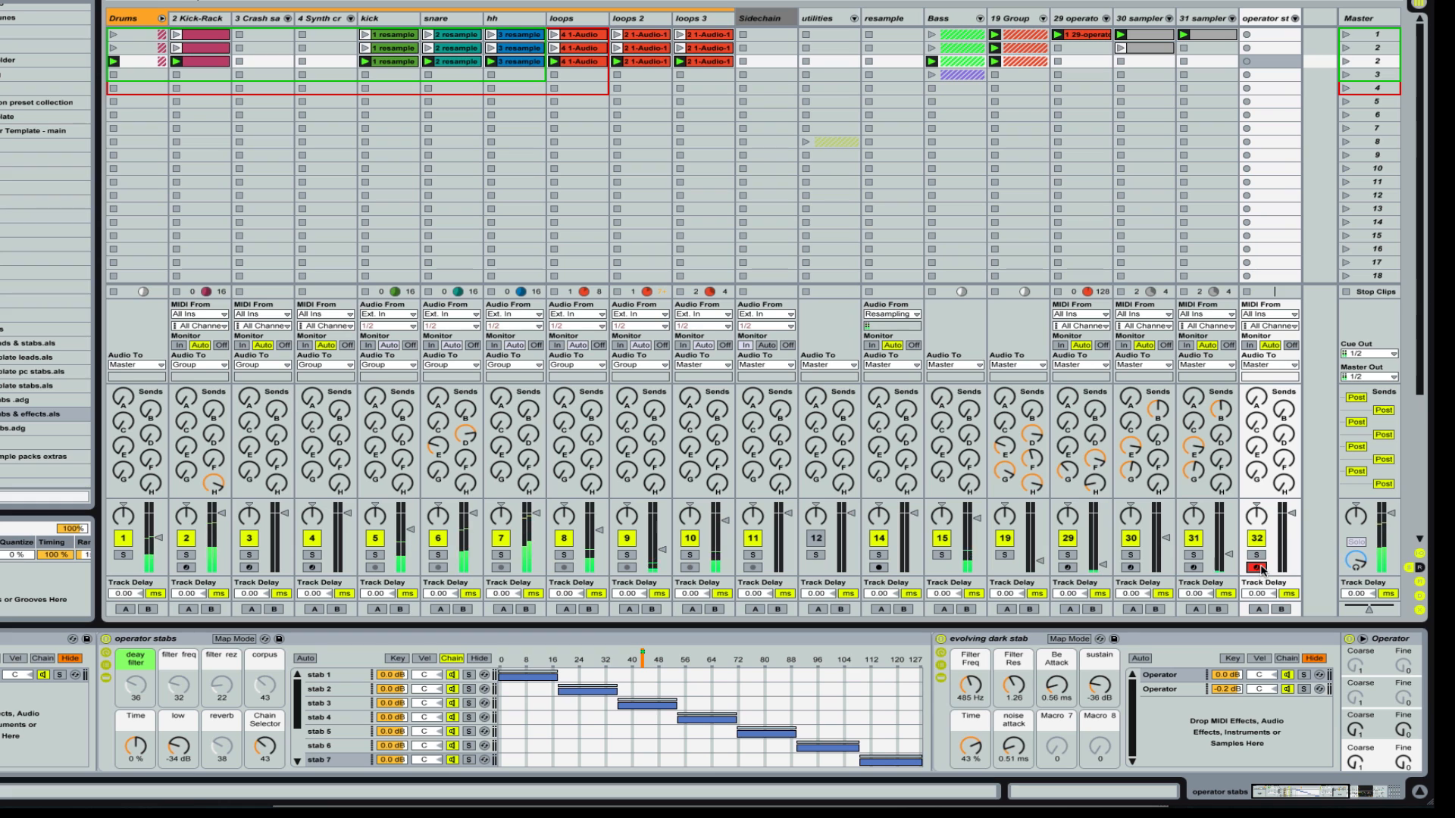
{"action": "left_click_drag", "start_coordinate": [1295, 519], "coordinate": [1296, 546]}
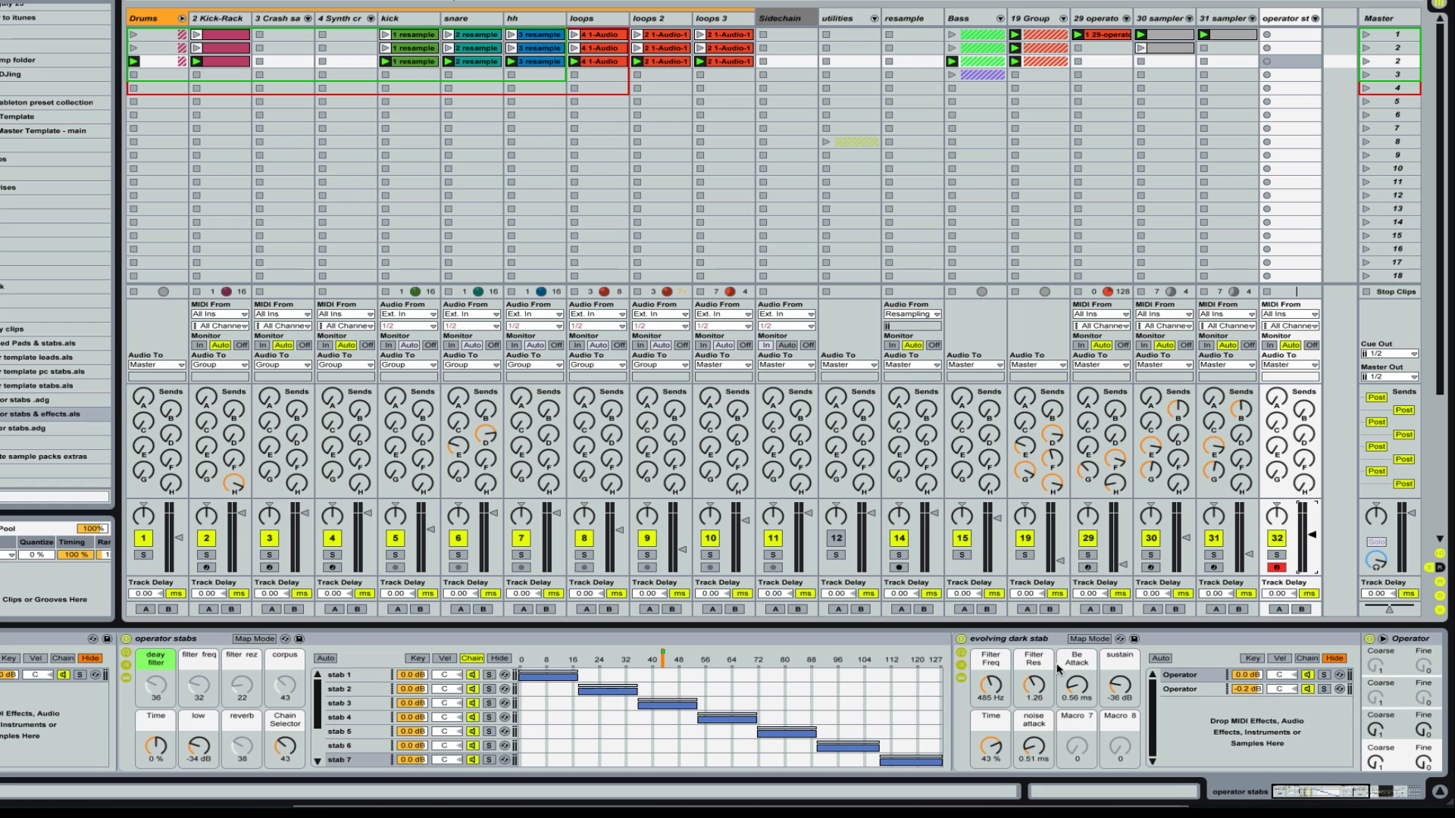
{"action": "scroll", "coordinate": [1057, 668], "scroll_direction": "right", "scroll_amount": 10}
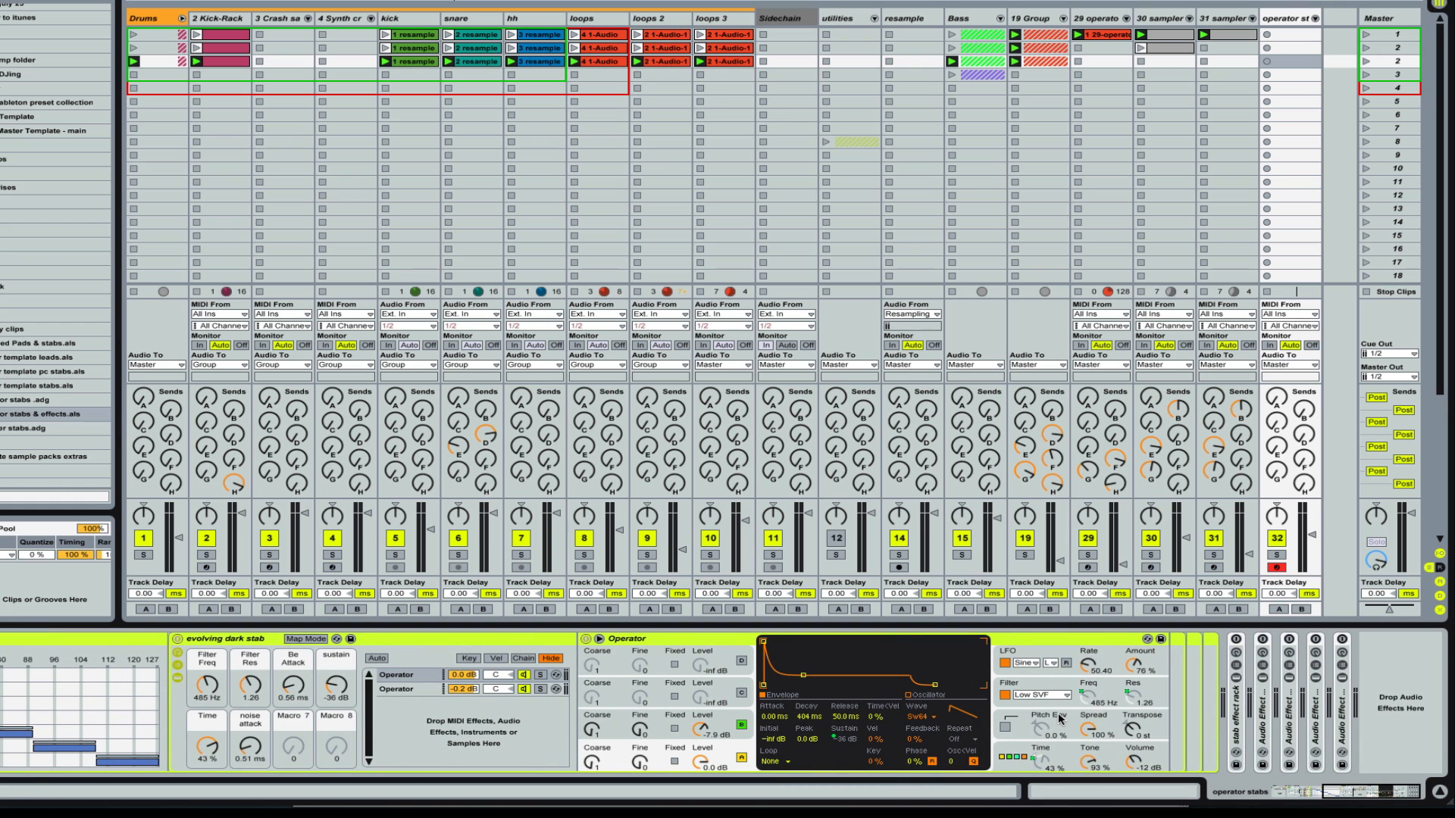
{"action": "scroll", "coordinate": [1059, 718], "scroll_direction": "left", "scroll_amount": 10}
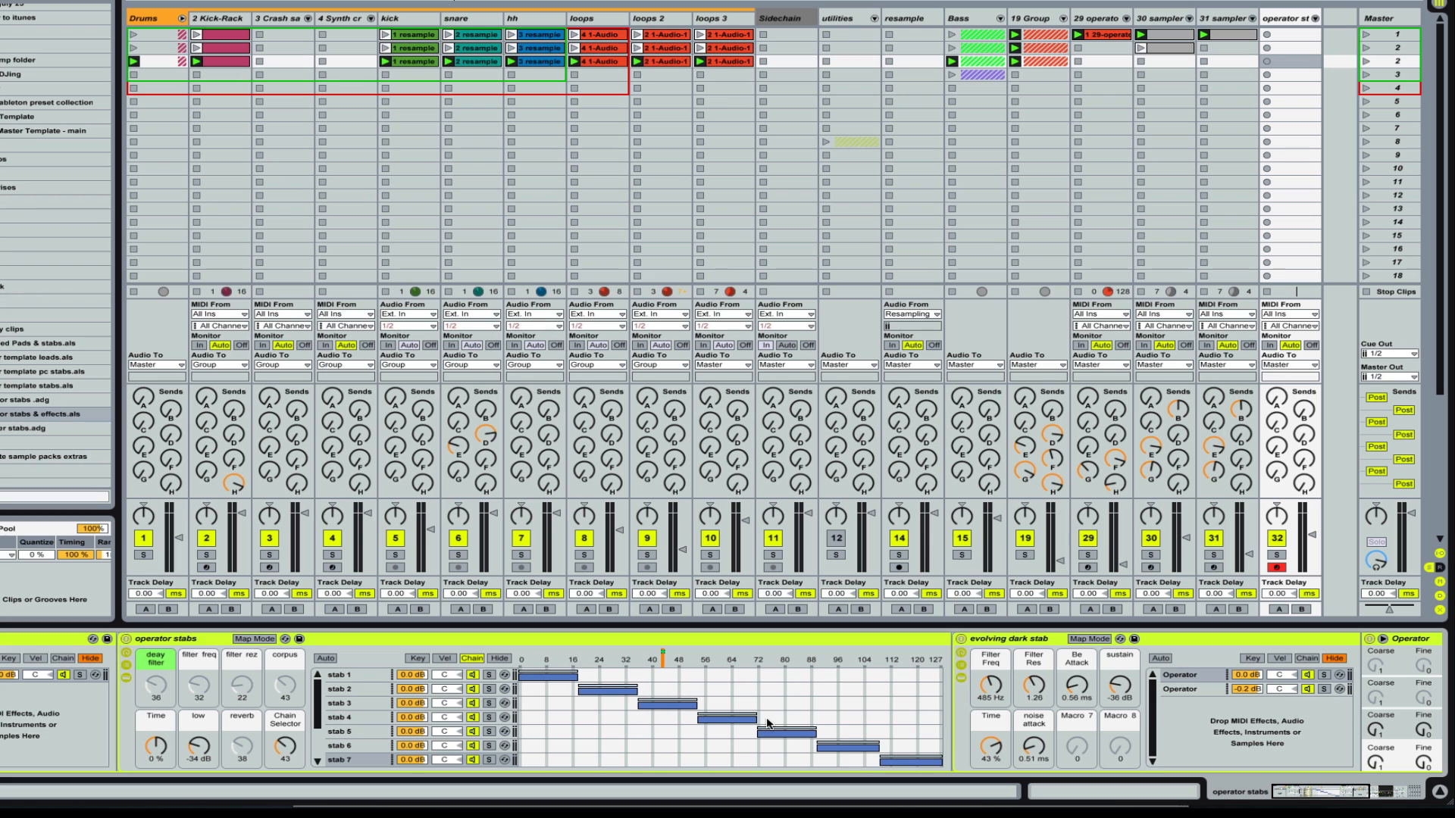
- Create an empty MIDI clip in the first slot of the operator stabs track and record a short stab chord into it
{"action": "double_click", "coordinate": [1293, 33]}
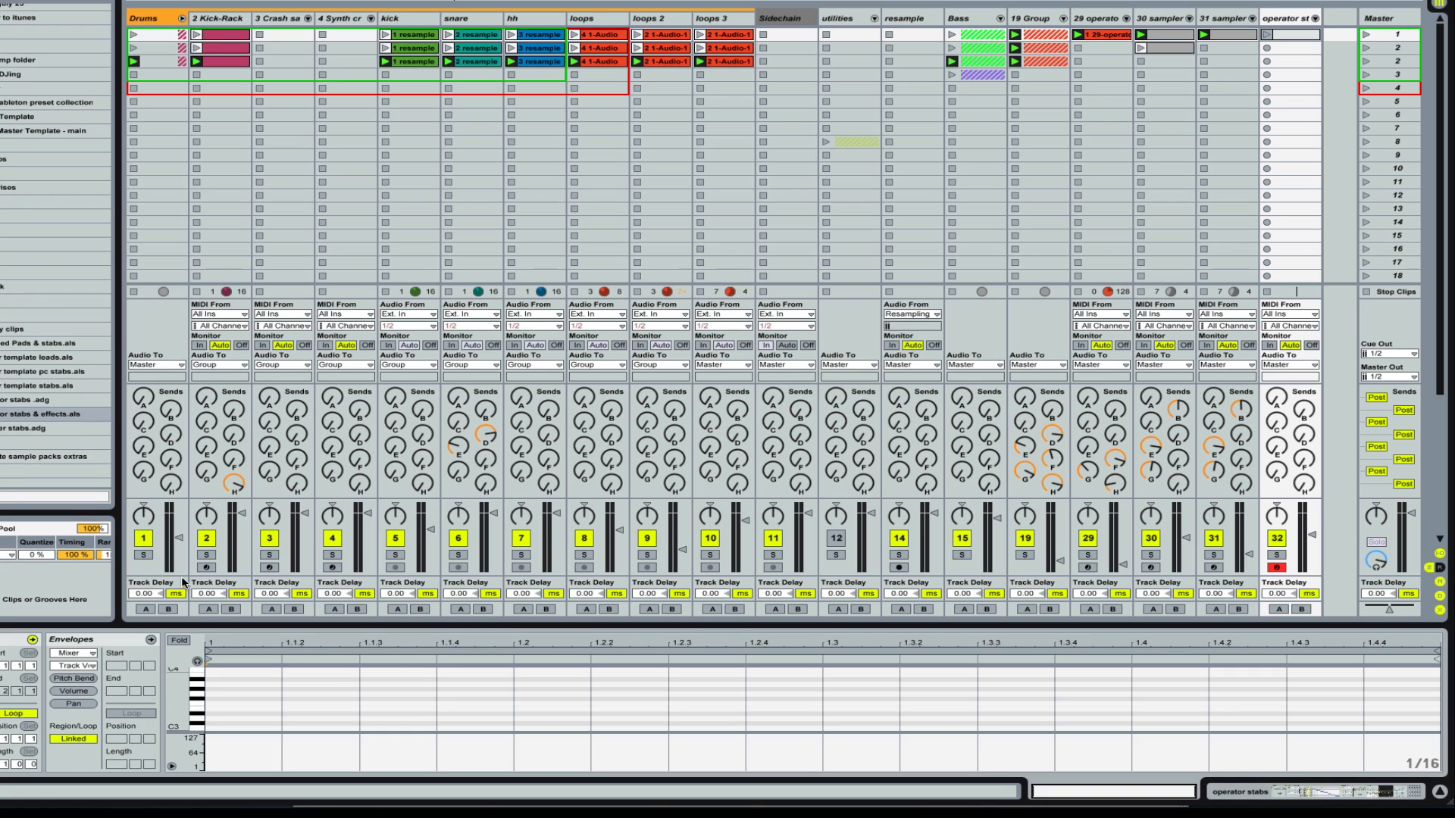
{"action": "left_click", "coordinate": [1267, 35]}
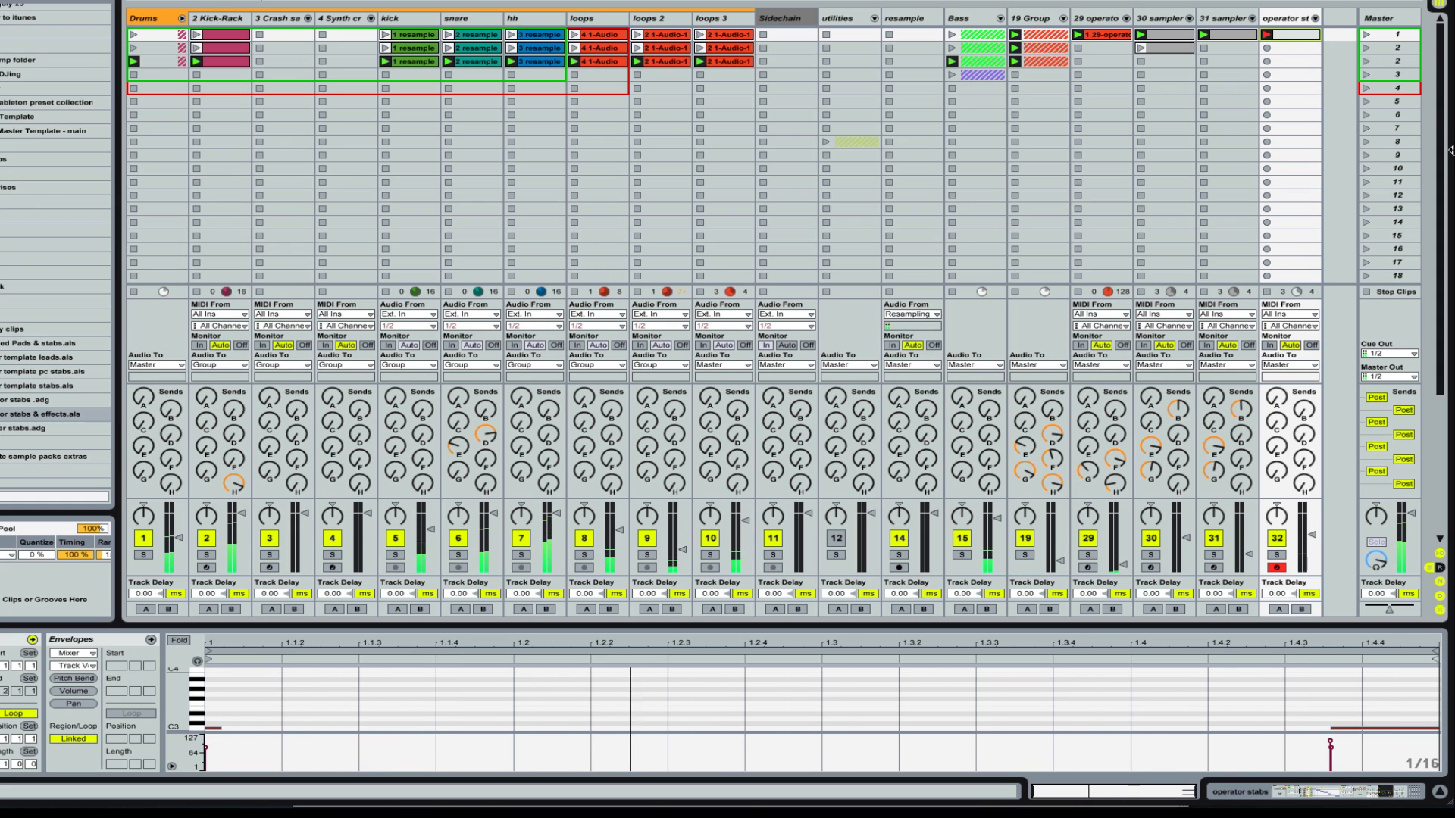
{"action": "left_click", "coordinate": [1361, 689]}
{"action": "key", "text": "super+a"}
{"action": "scroll", "coordinate": [1361, 689], "scroll_direction": "down", "scroll_amount": 3}
{"action": "scroll", "coordinate": [1360, 689], "scroll_direction": "up", "scroll_amount": 3}
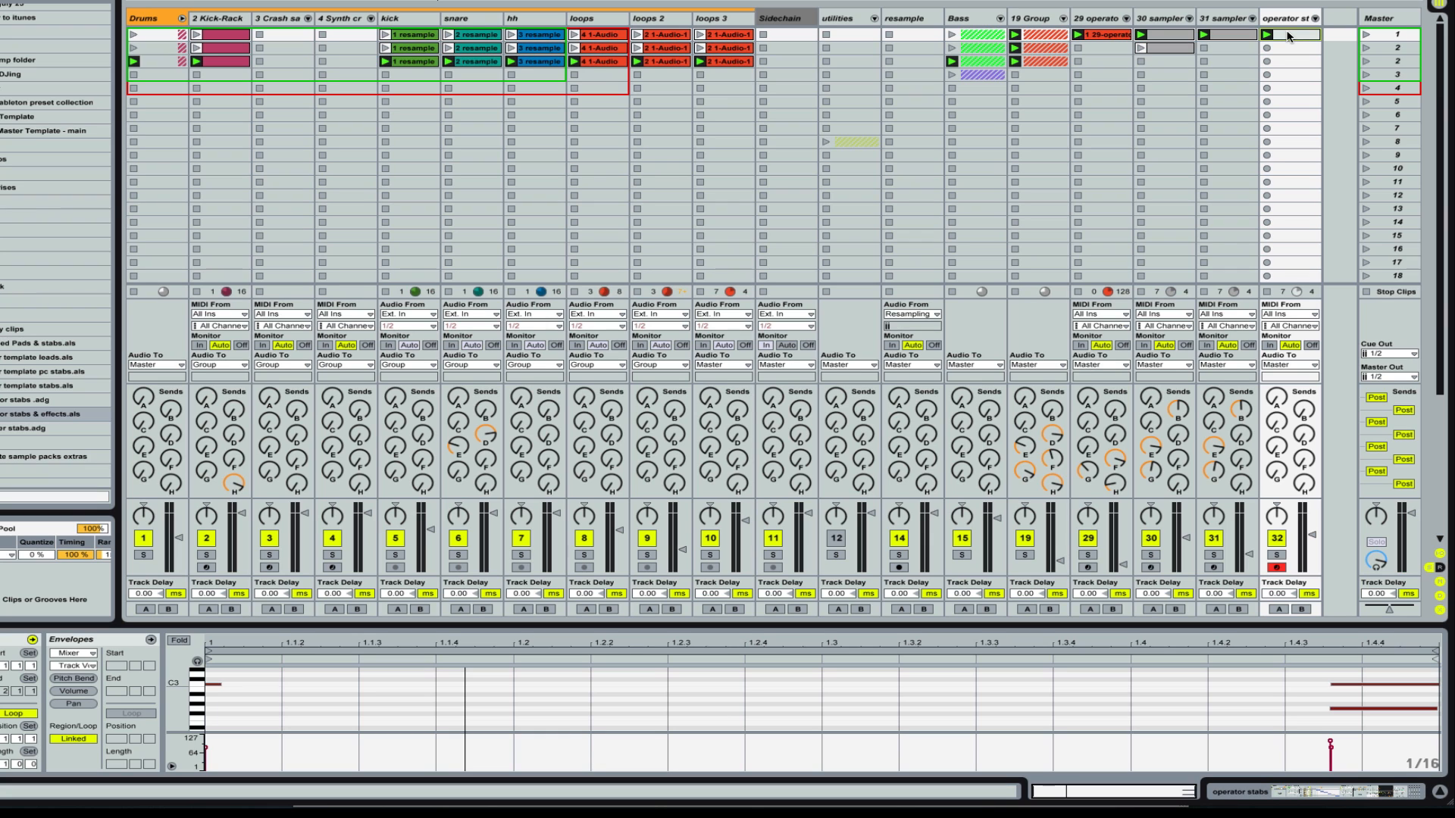
- Duplicate the recorded stab clip into the second slot and move the copy's last chord earlier to start at 1.4.2
{"action": "key", "text": "ctrl+d"}
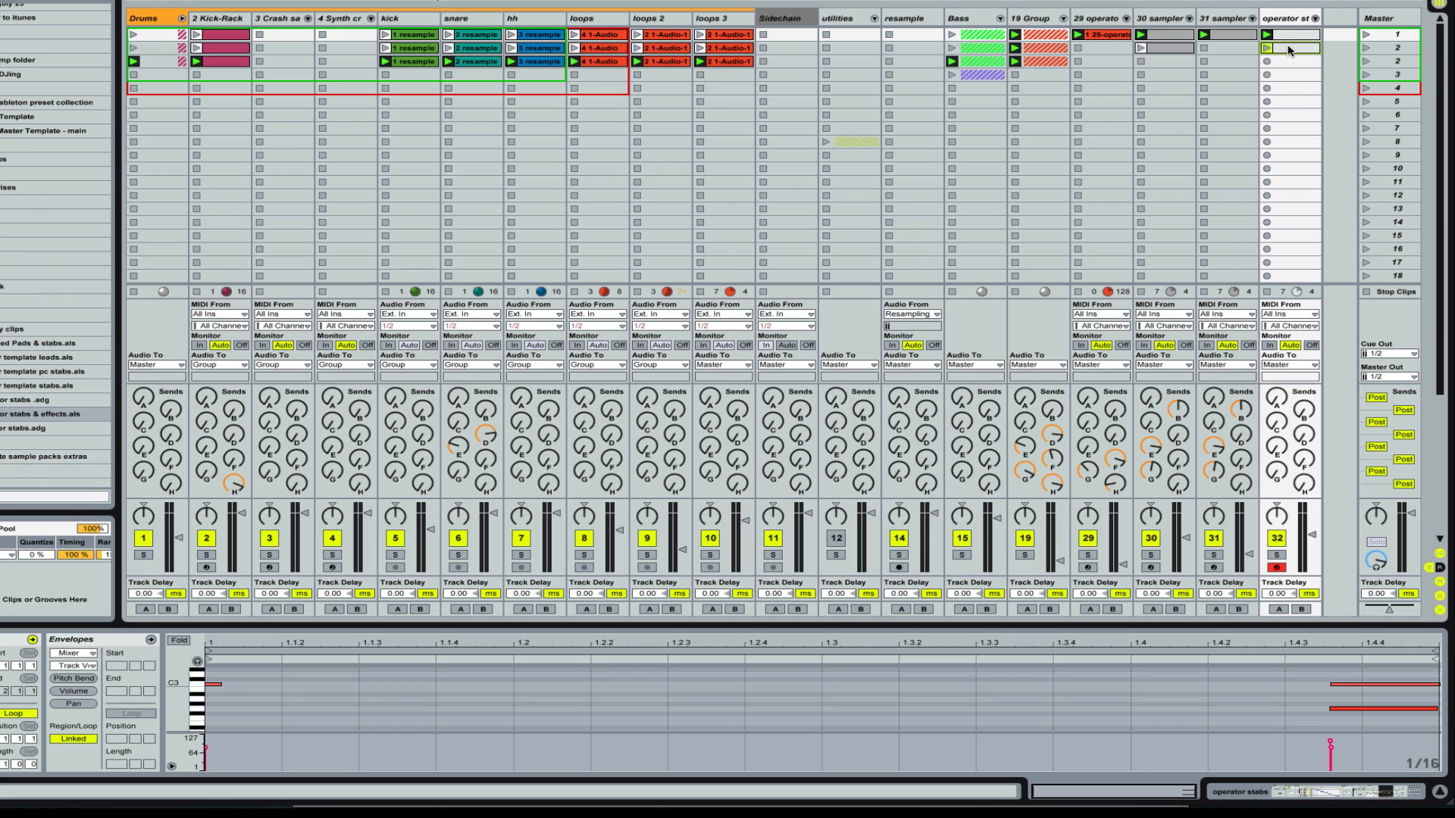
{"action": "left_click", "coordinate": [1361, 667]}
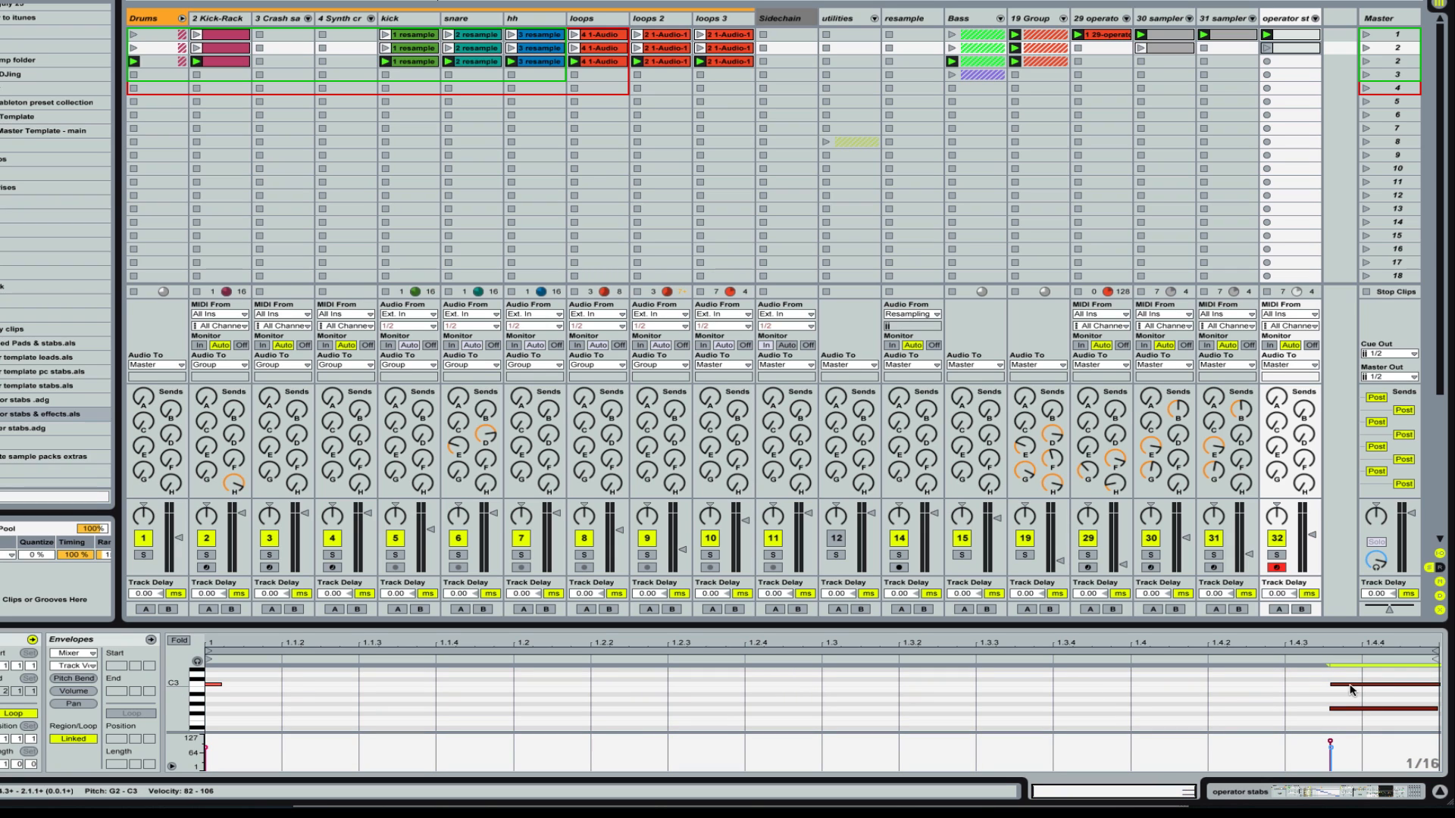
{"action": "key", "text": "Left"}
{"action": "key", "text": "Left"}
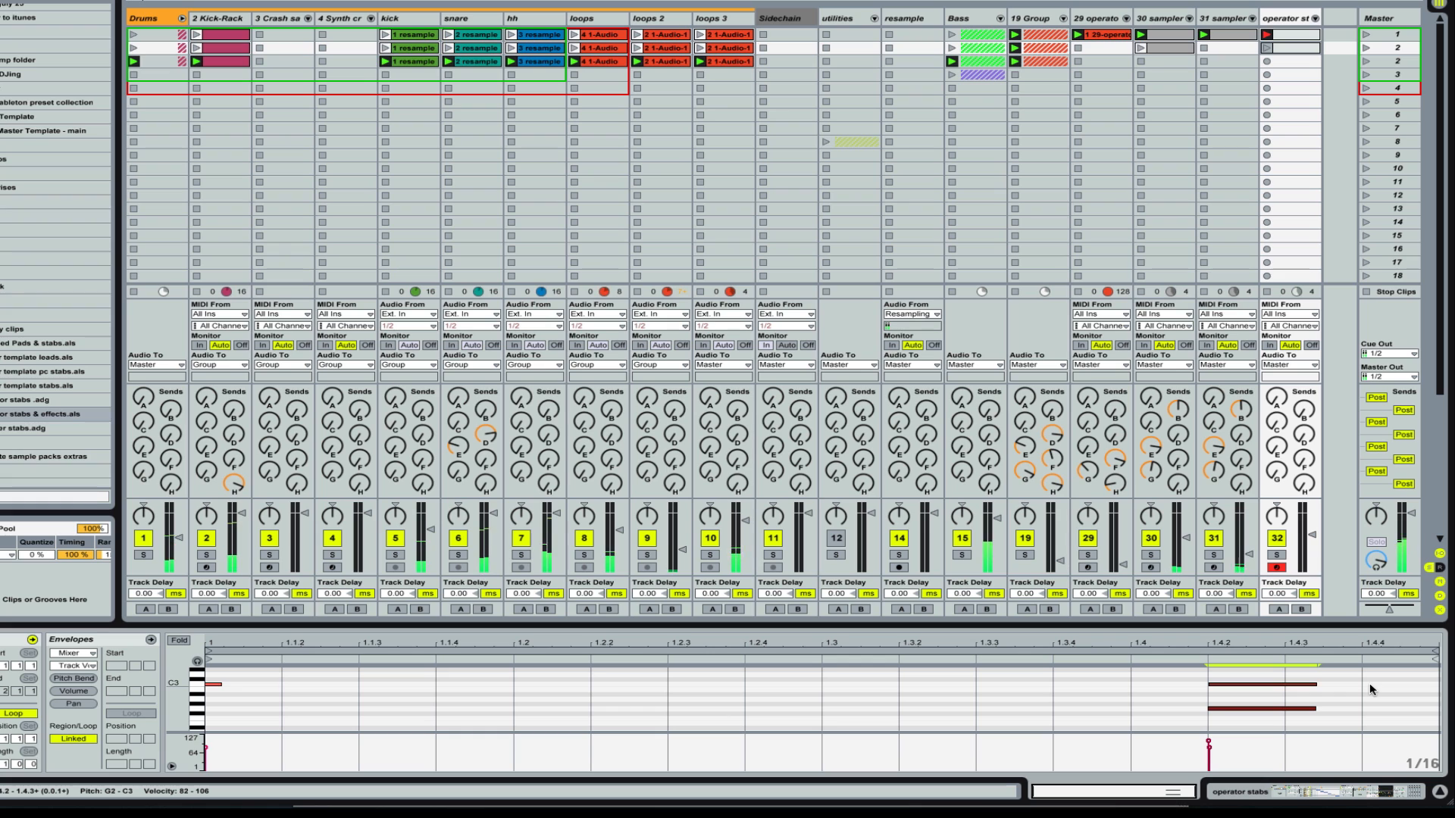
{"action": "left_click", "coordinate": [1370, 684]}
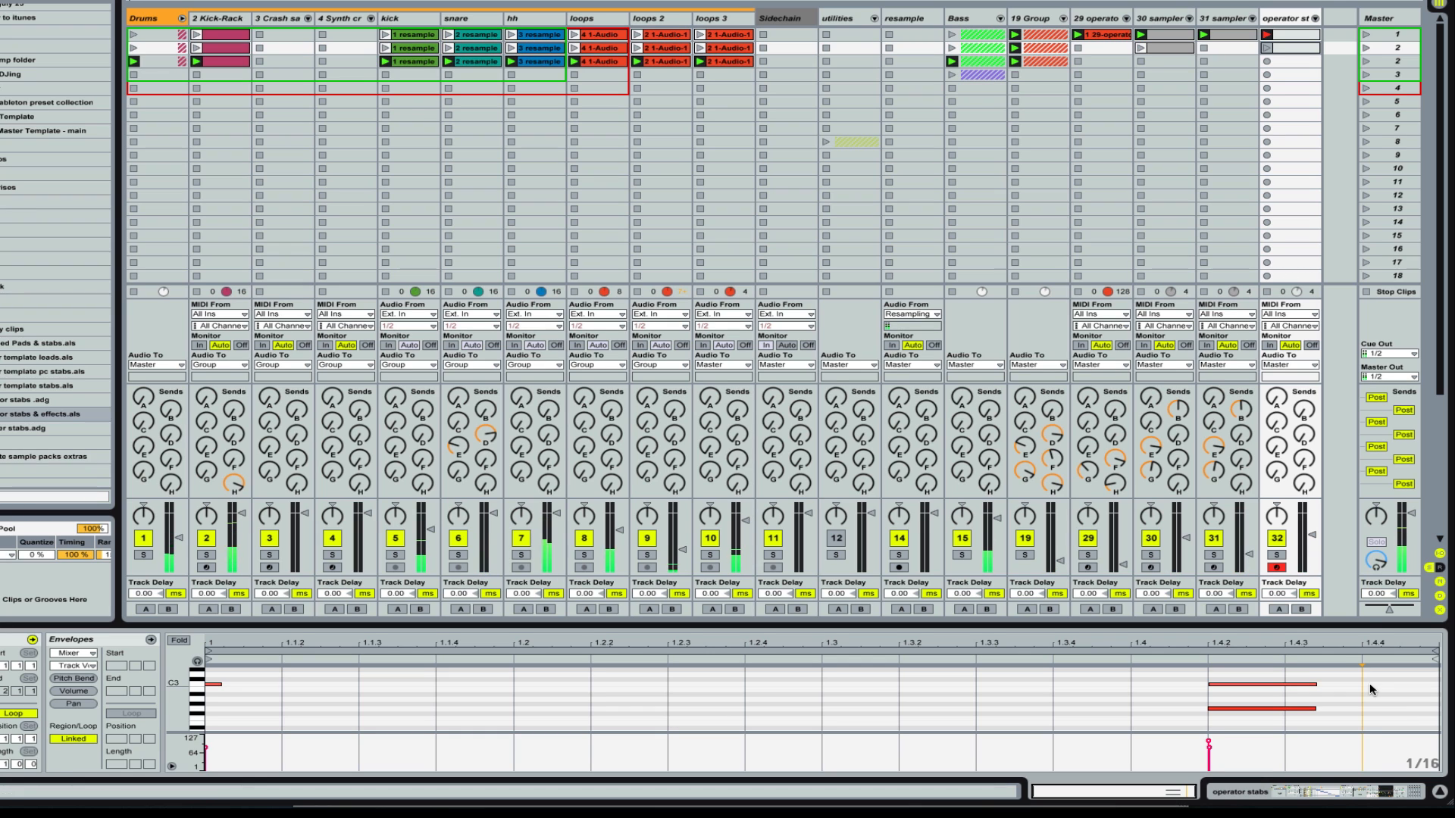
- Launch the duplicated clip, then duplicate its chord at 1.4.2 and place the copy at 1.4.4
{"action": "left_click", "coordinate": [1267, 49]}
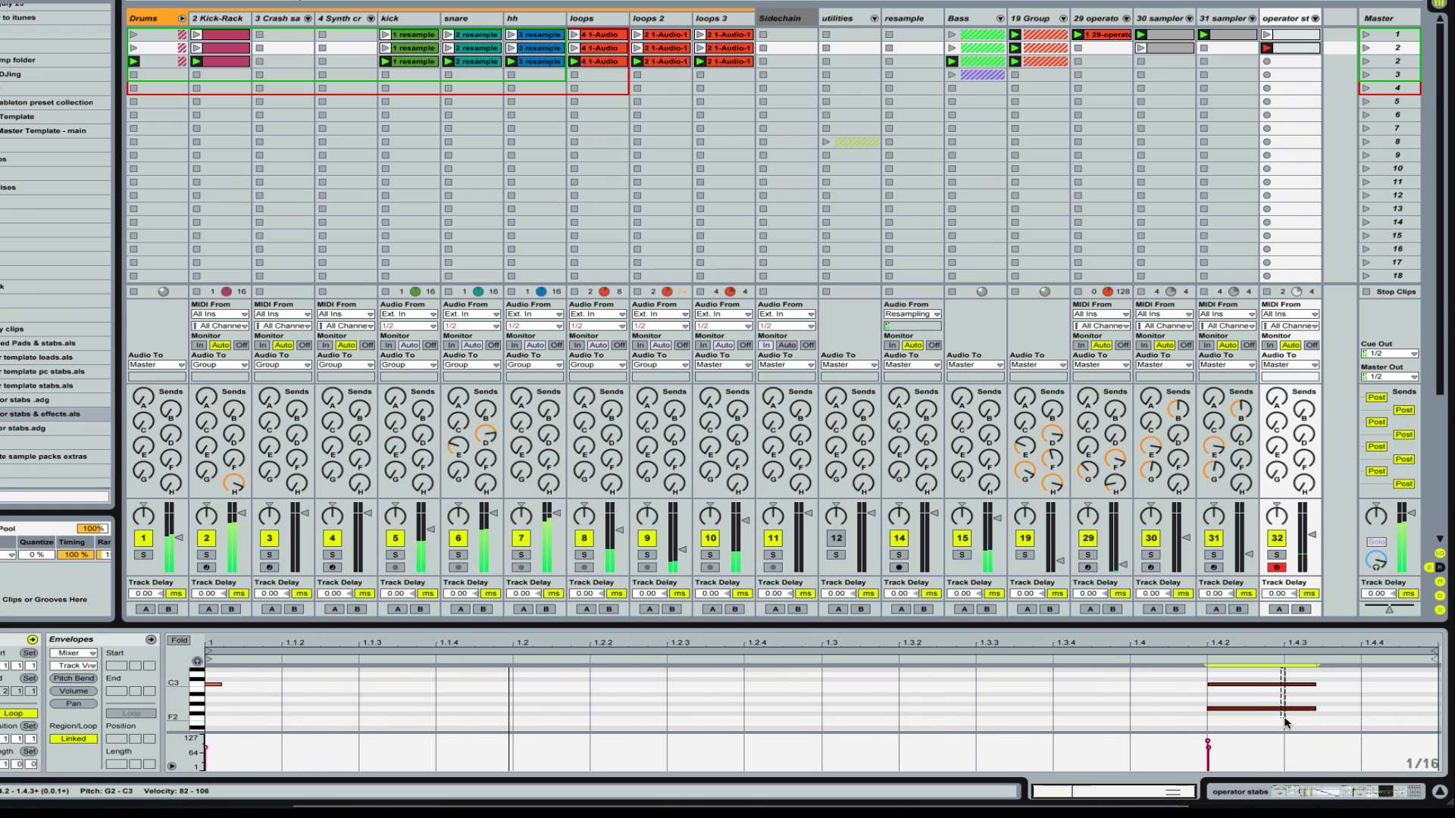
{"action": "key", "text": "ctrl+d"}
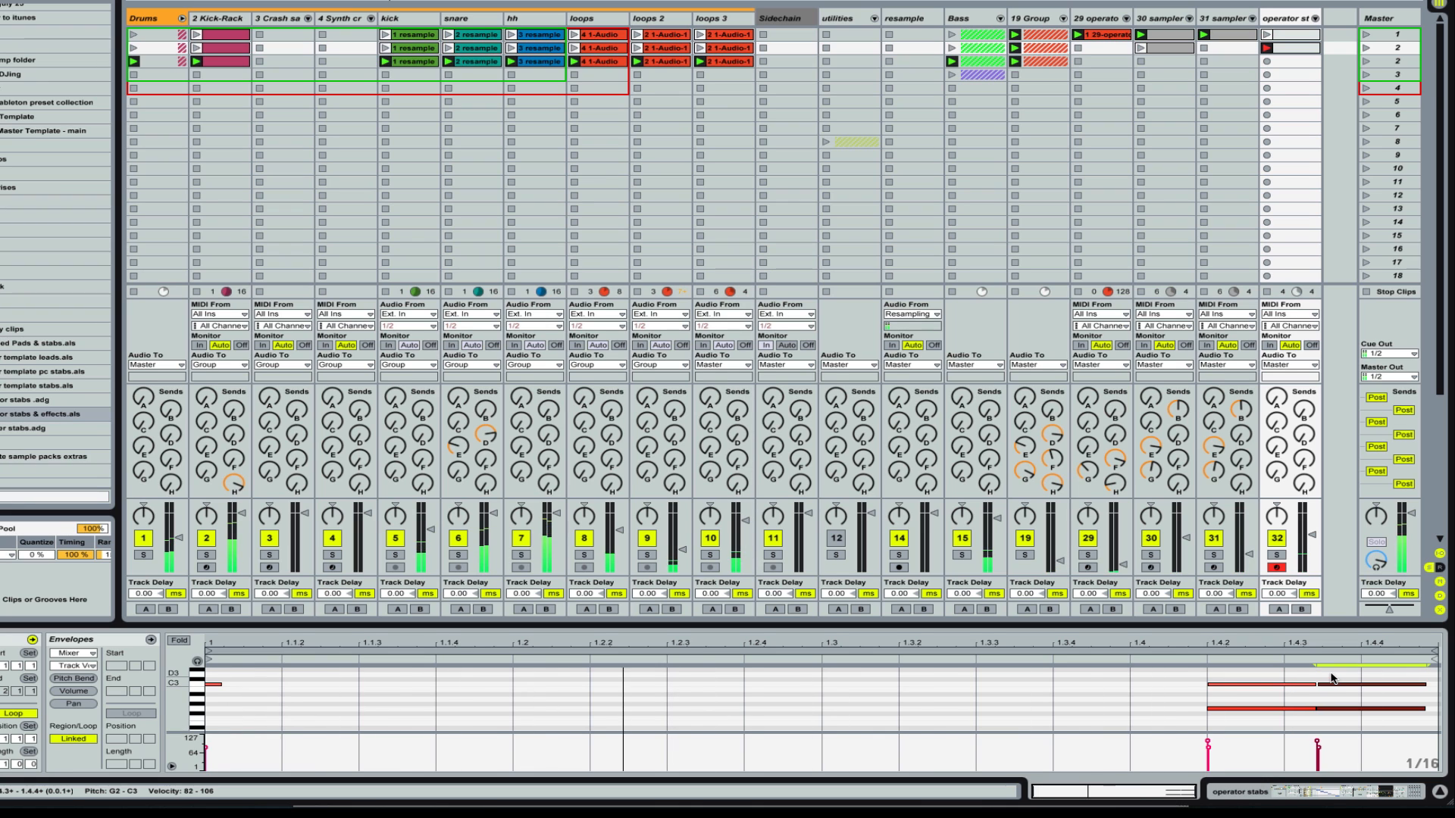
{"action": "left_click_drag", "start_coordinate": [1331, 684], "coordinate": [1338, 686]}
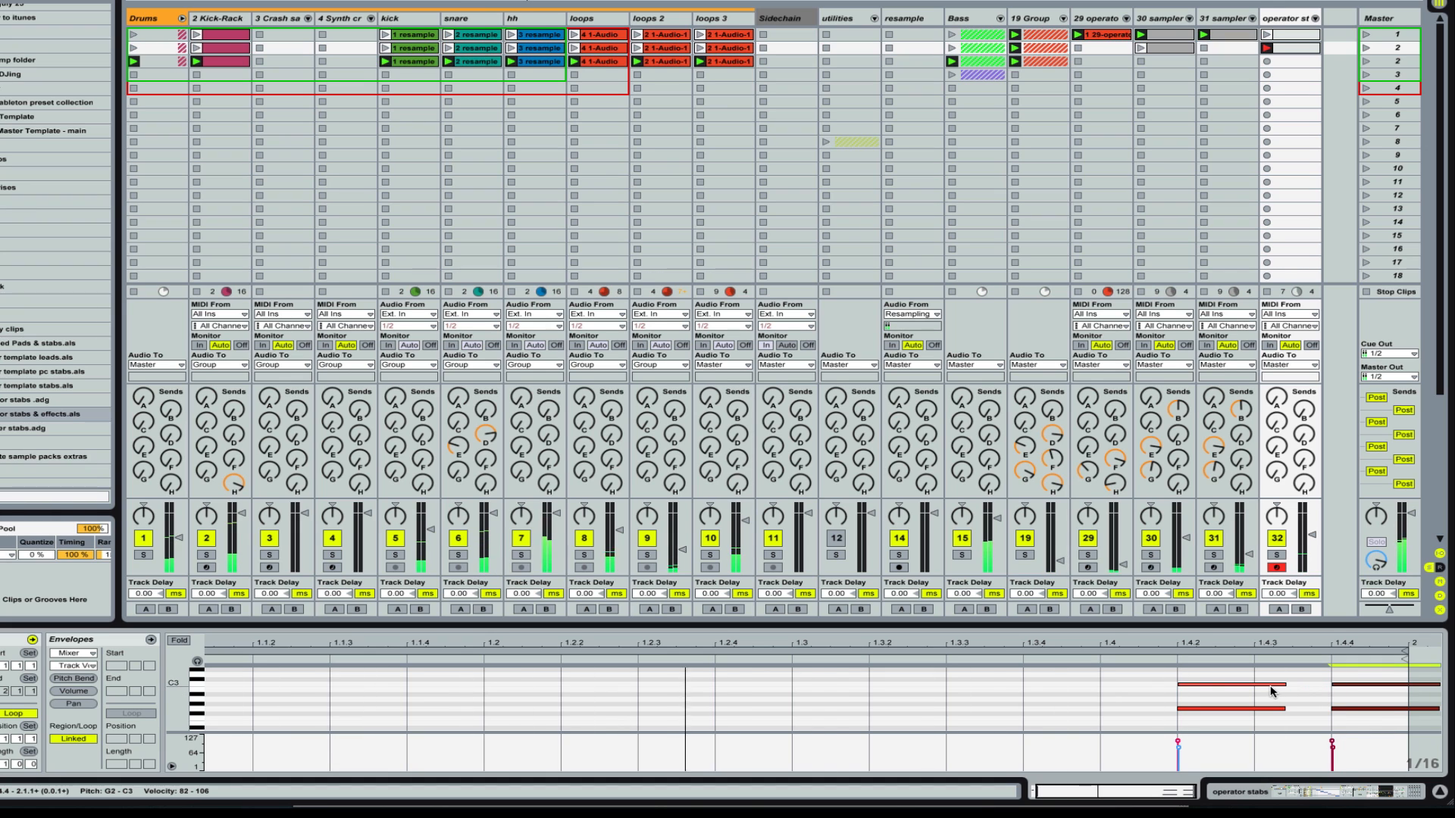
- Start the first chord's lower note and the second chord's upper note slightly late to stagger each chord, and resume playback
{"action": "left_click", "coordinate": [1226, 702]}
{"action": "left_click", "coordinate": [1205, 708]}
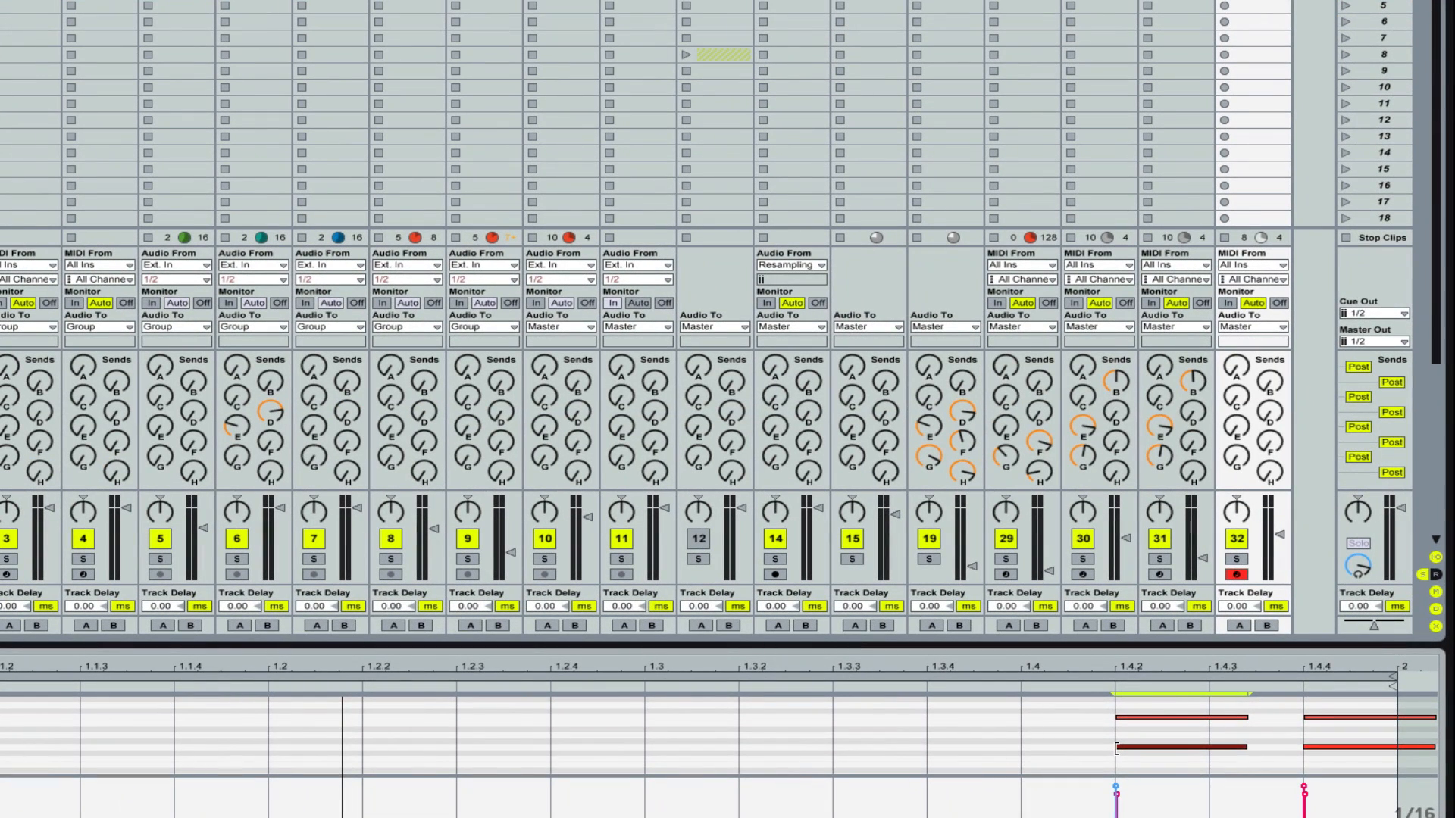
{"action": "left_click_drag", "start_coordinate": [1116, 748], "coordinate": [1122, 747]}
{"action": "left_click_drag", "start_coordinate": [1307, 717], "coordinate": [1310, 717]}
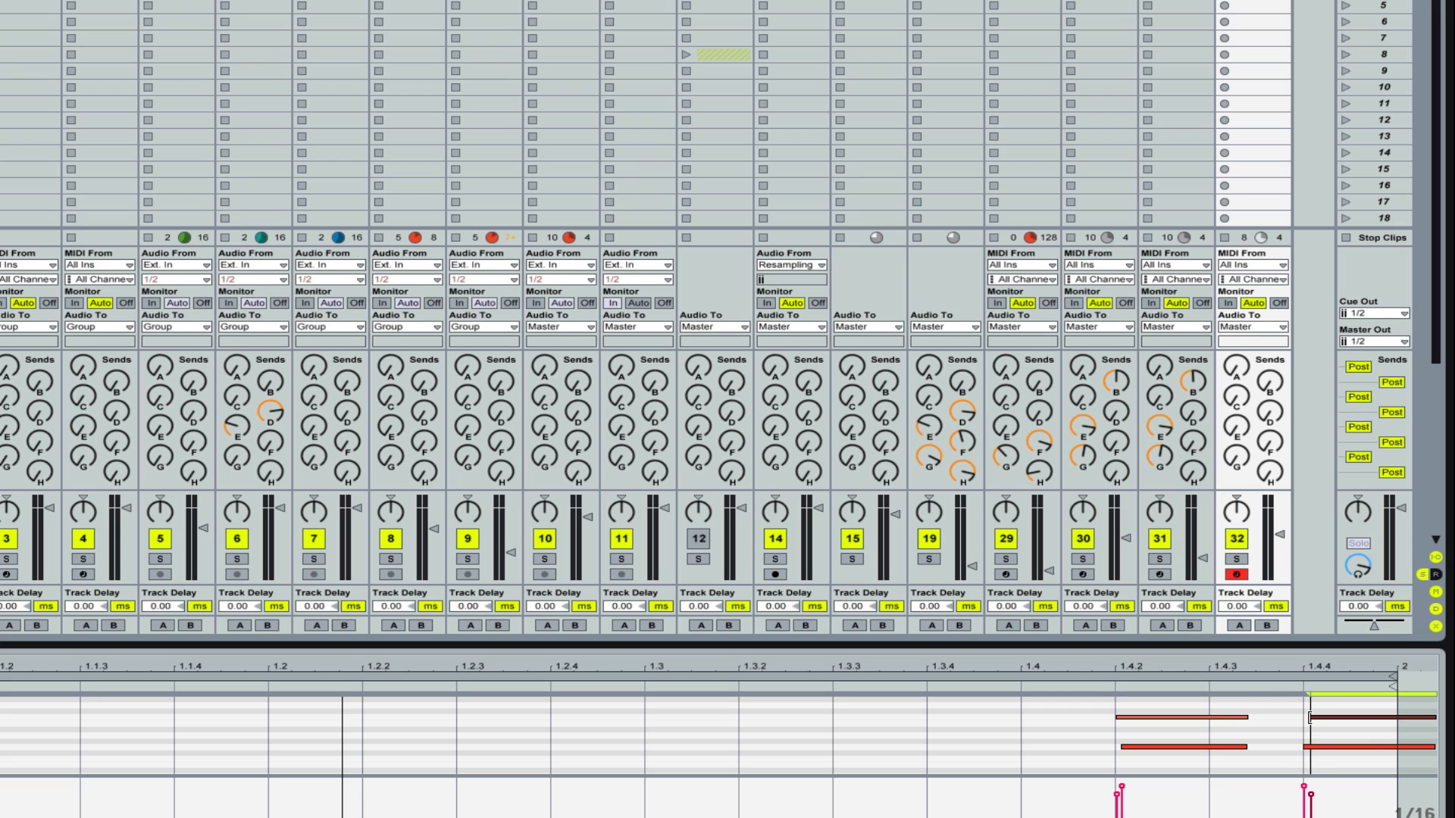
{"action": "key", "text": "space"}
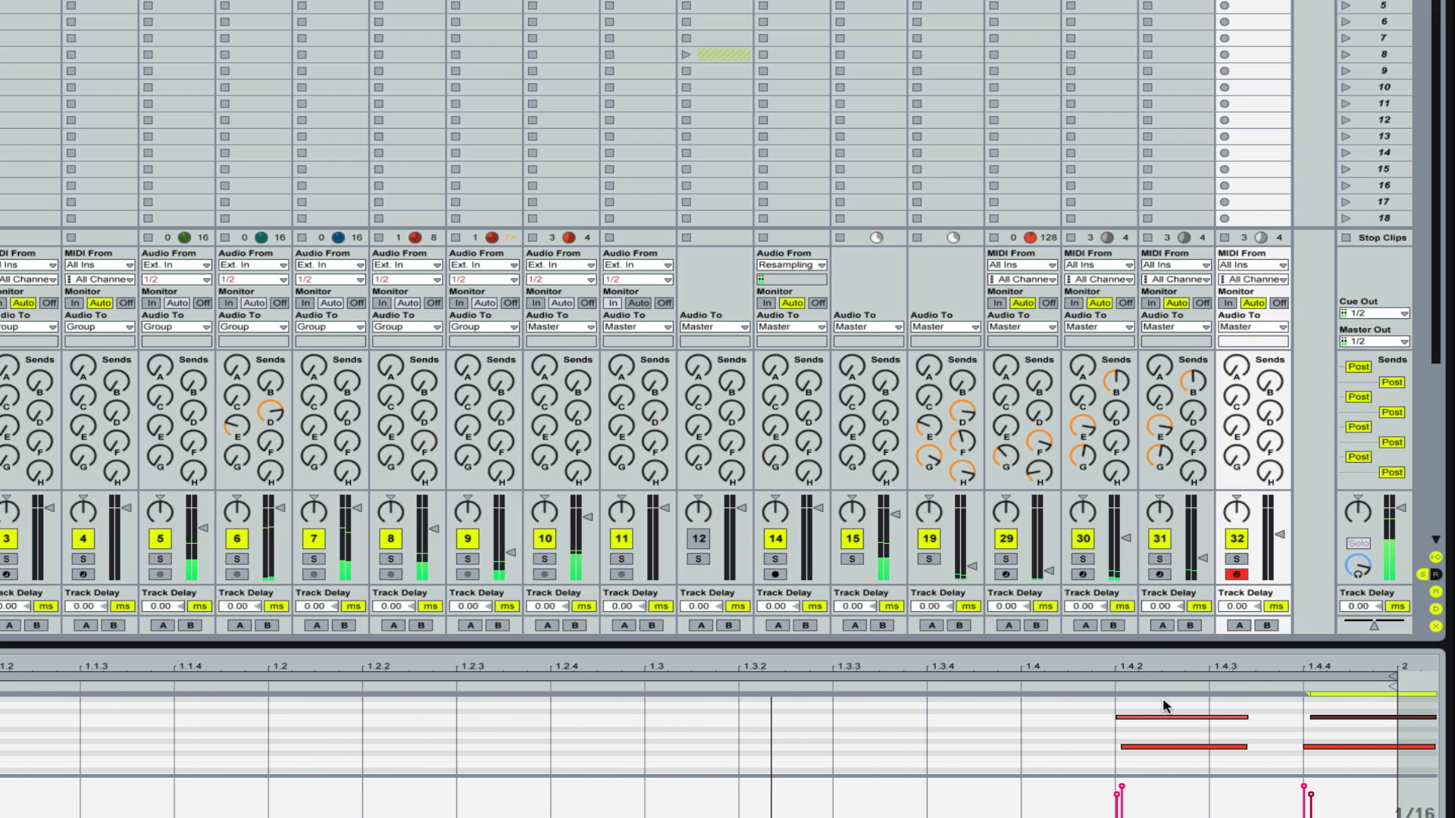
- Turn off the note grid and nudge both notes of the first chord slightly earlier
{"action": "left_click", "coordinate": [1165, 720]}
{"action": "left_click_drag", "start_coordinate": [1165, 731], "coordinate": [1171, 760]}
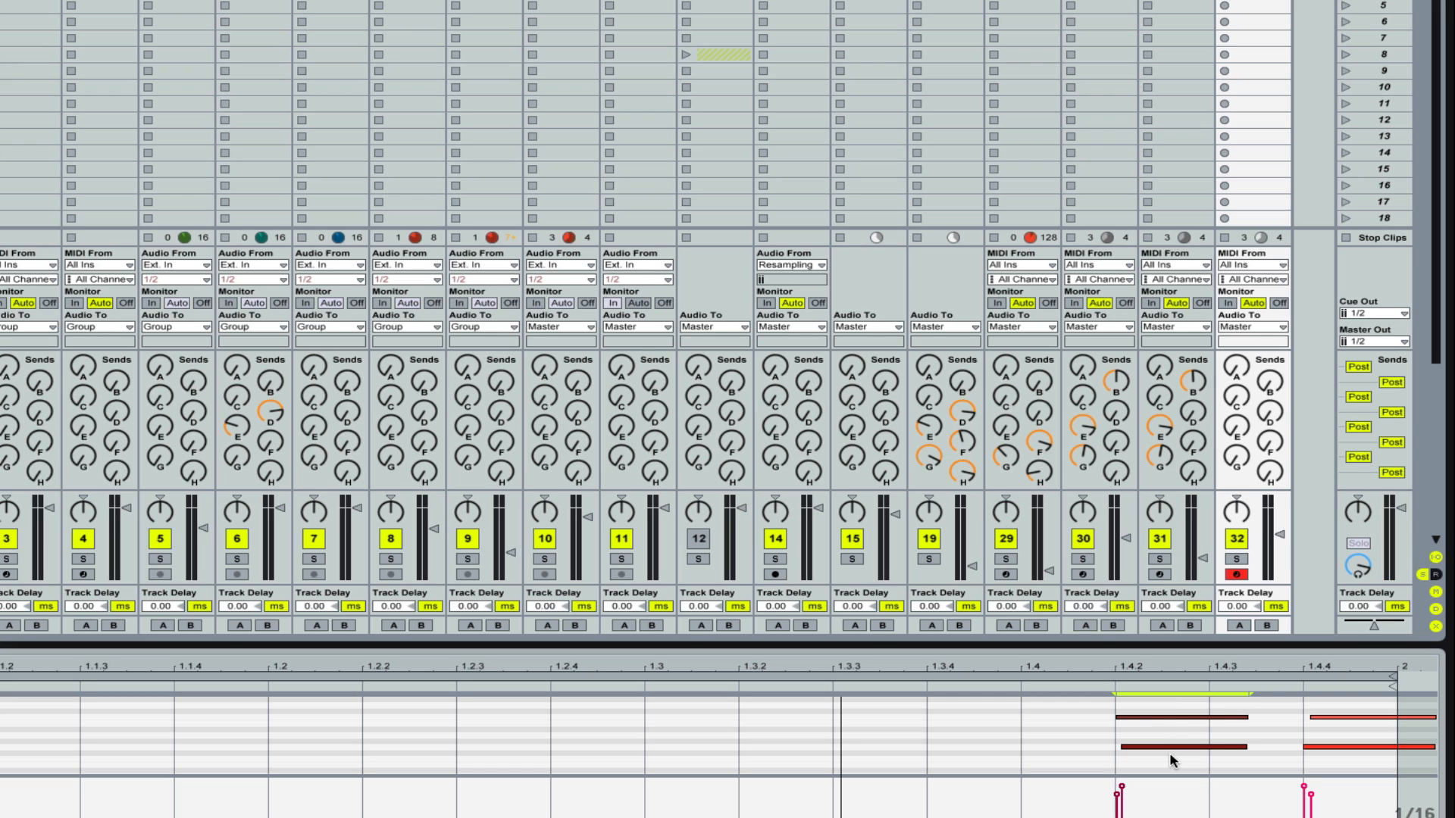
{"action": "key", "text": "ctrl+4"}
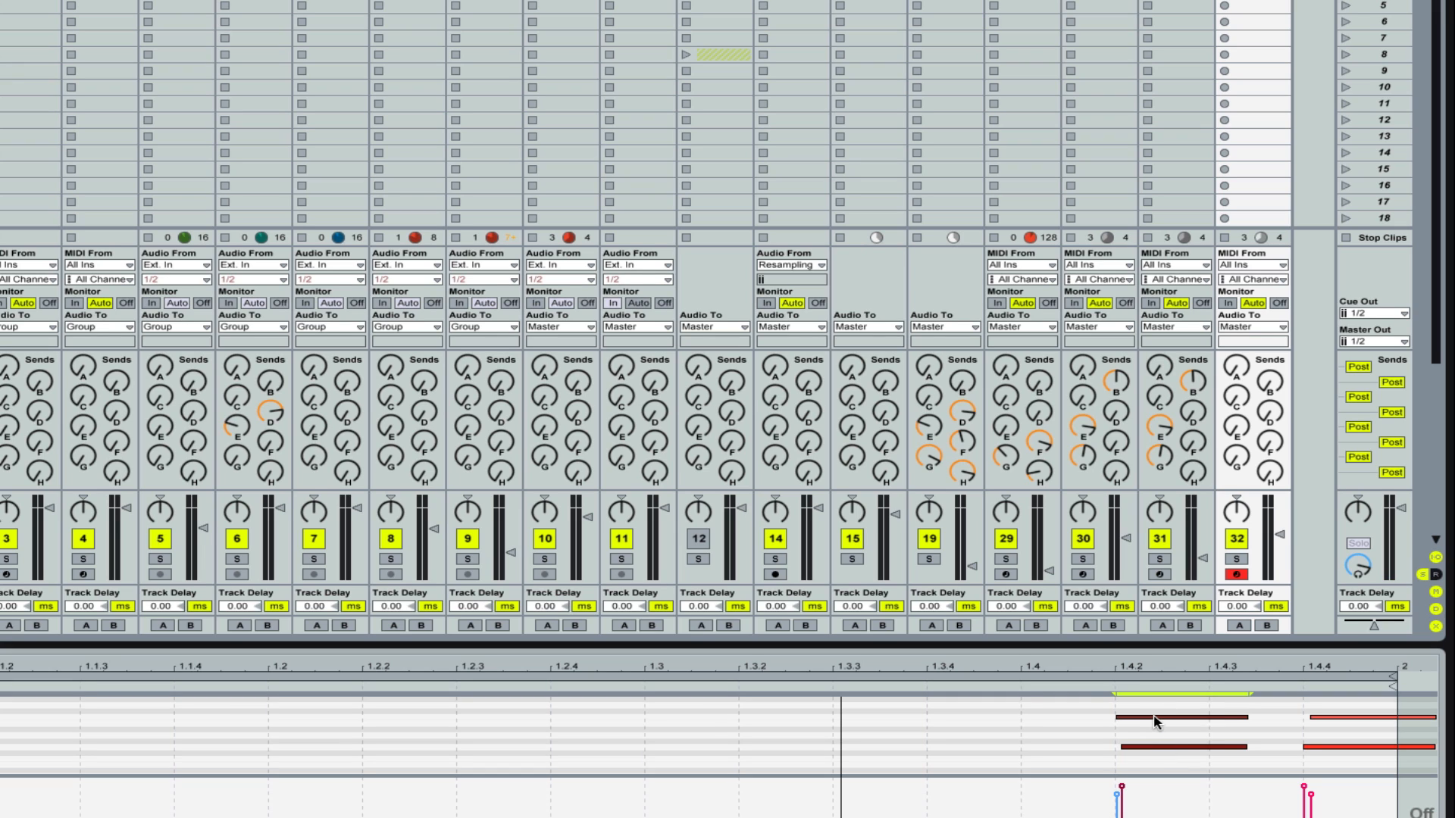
{"action": "left_click_drag", "start_coordinate": [1155, 720], "coordinate": [1150, 723]}
- Nudge both notes of the second chord slightly earlier, just ahead of 1.4.4, and play the clip
{"action": "left_click", "coordinate": [1332, 714]}
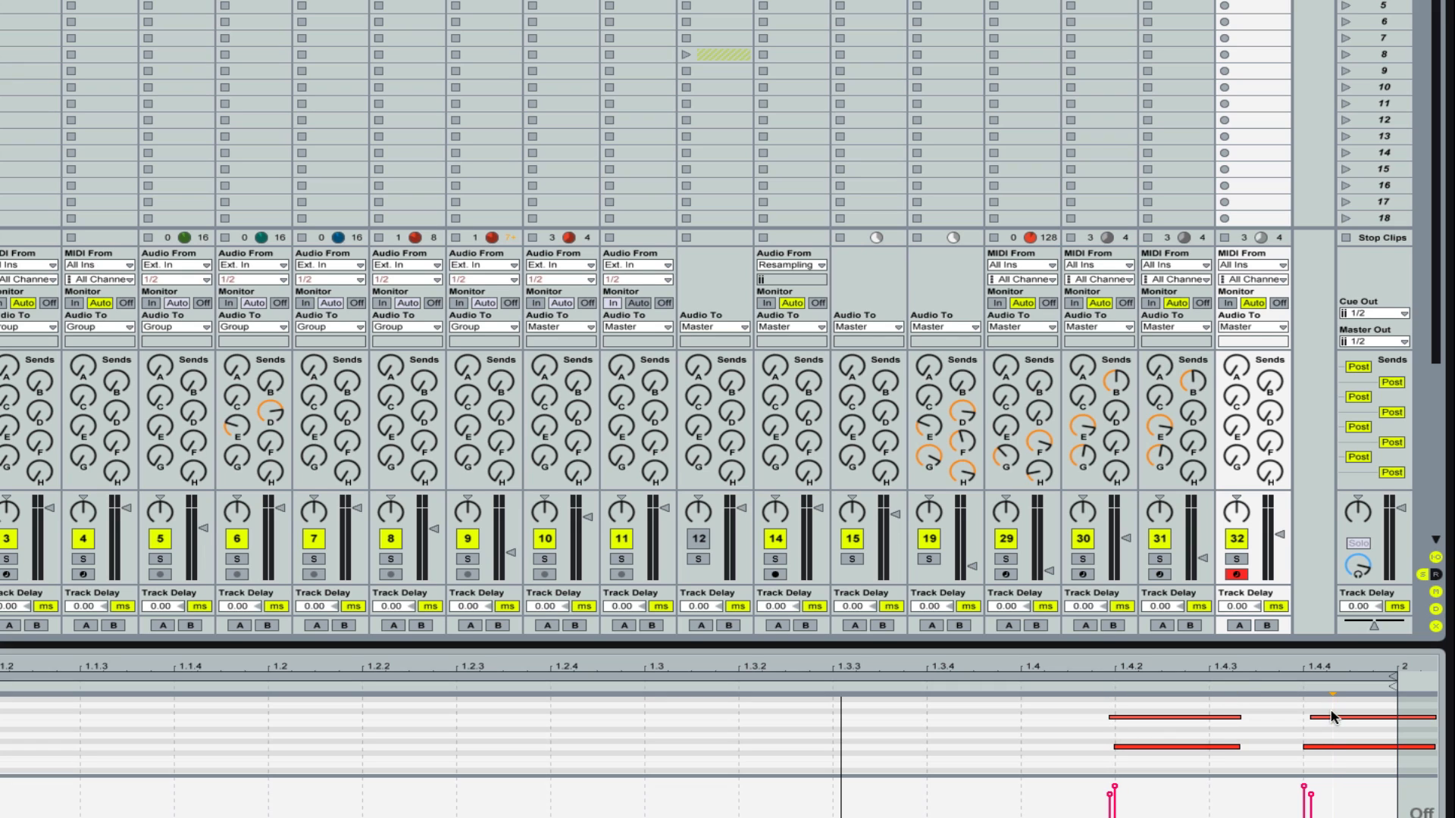
{"action": "left_click_drag", "start_coordinate": [1334, 707], "coordinate": [1334, 773]}
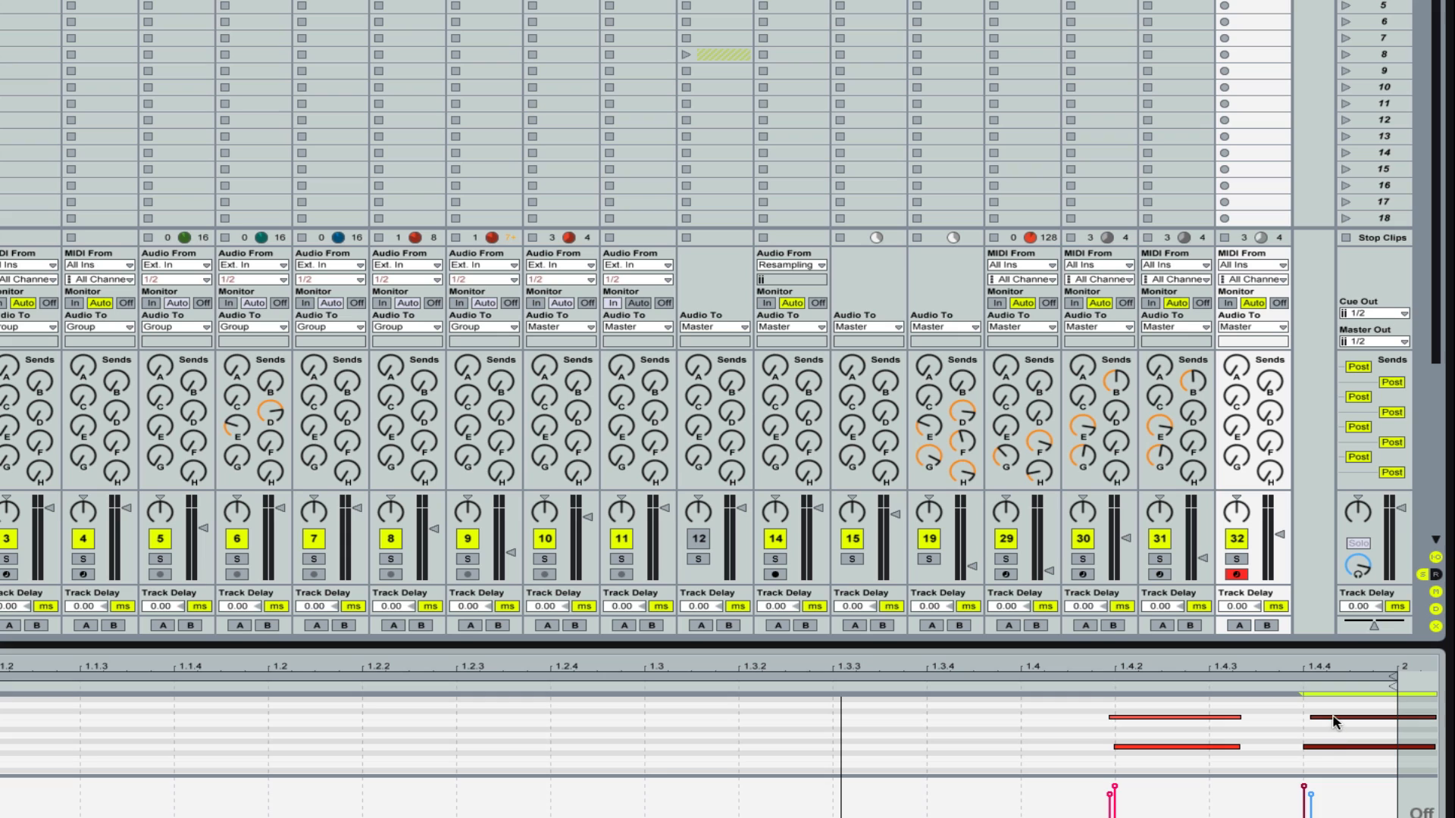
{"action": "left_click_drag", "start_coordinate": [1334, 723], "coordinate": [1327, 722]}
{"action": "key", "text": "space"}
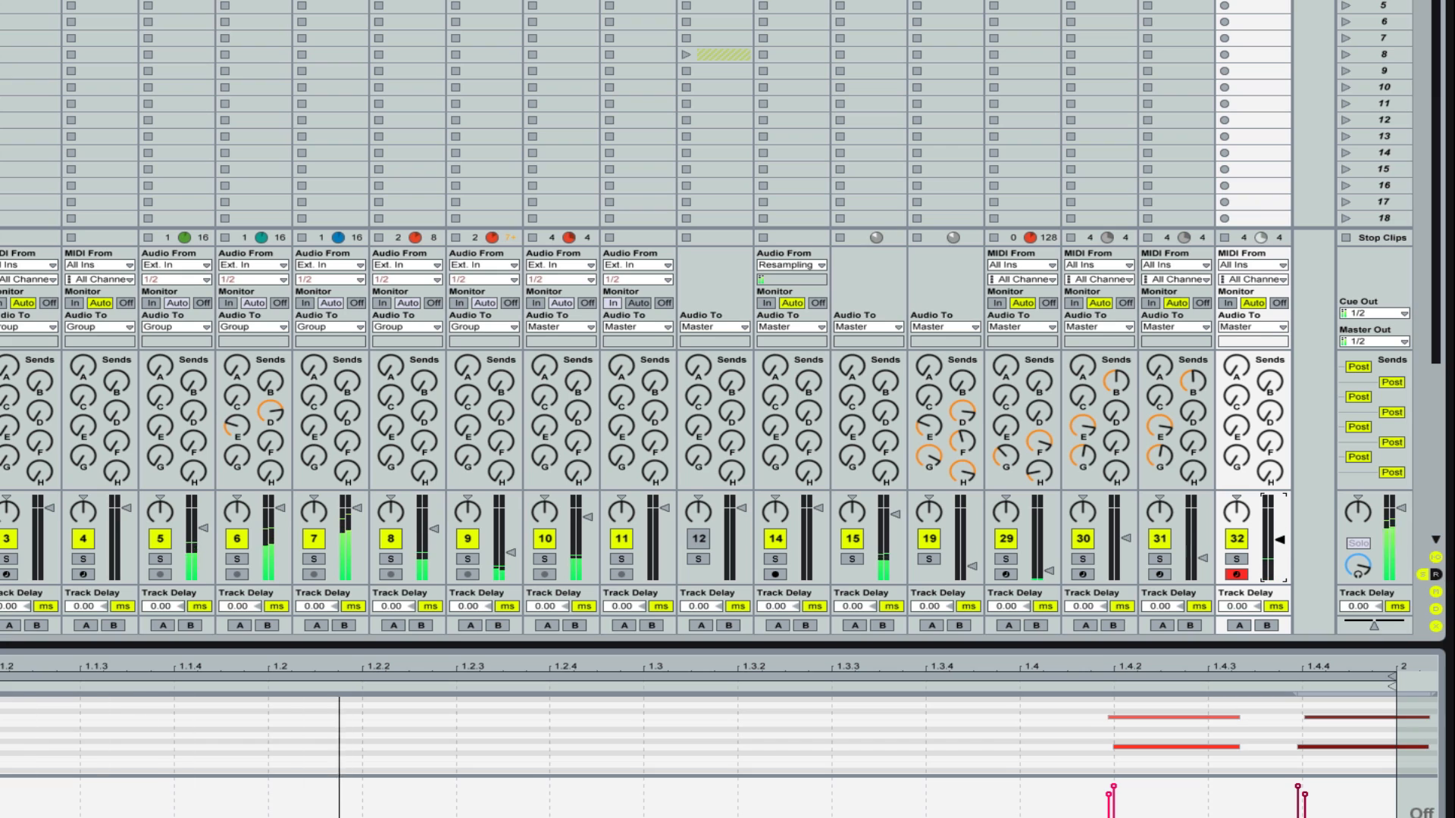
- Lower the volume of the operator stabs track and nudge the first chord slightly later, just past 1.4.2
{"action": "left_click_drag", "start_coordinate": [1280, 535], "coordinate": [1281, 550]}
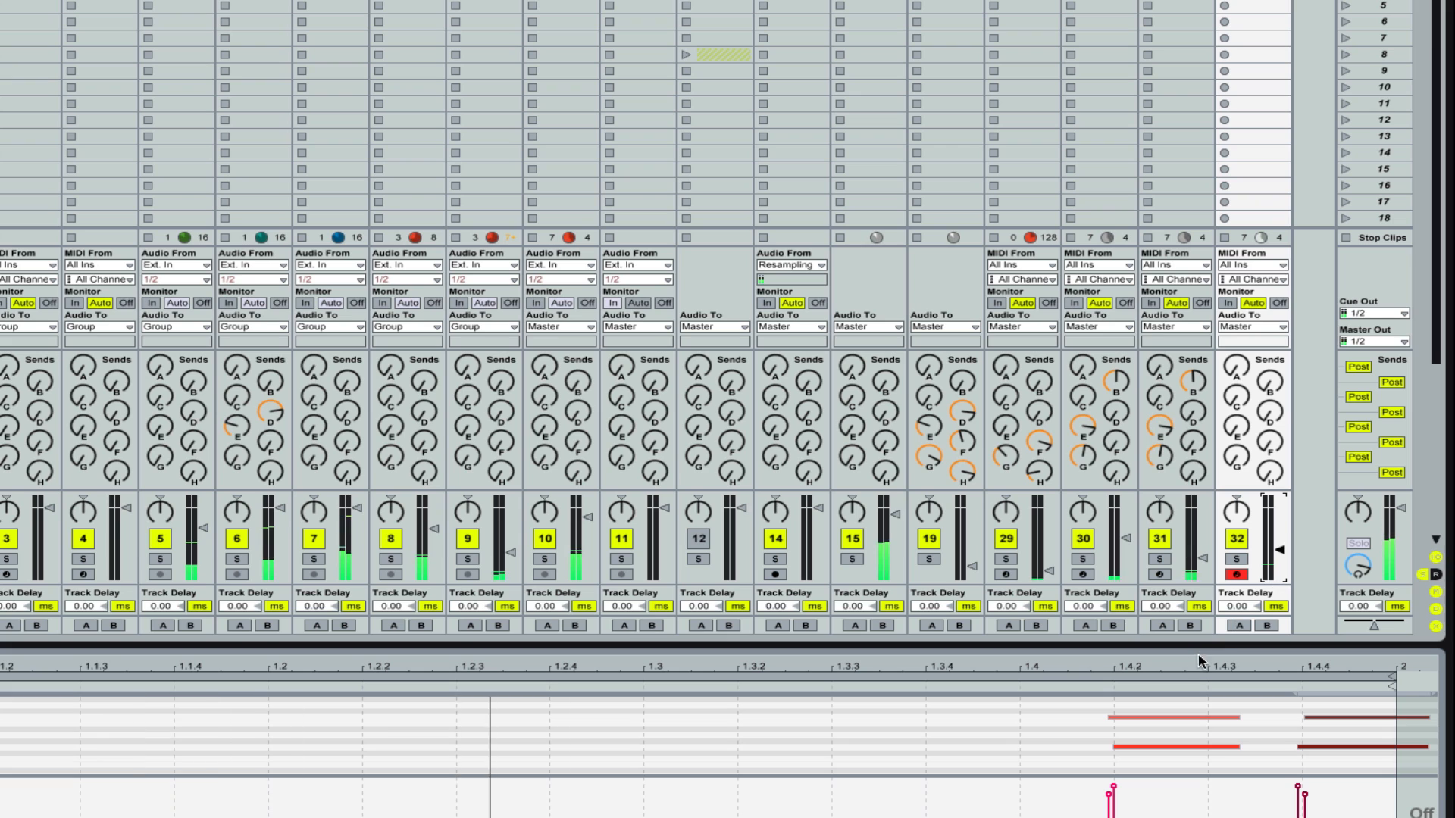
{"action": "left_click", "coordinate": [1184, 717]}
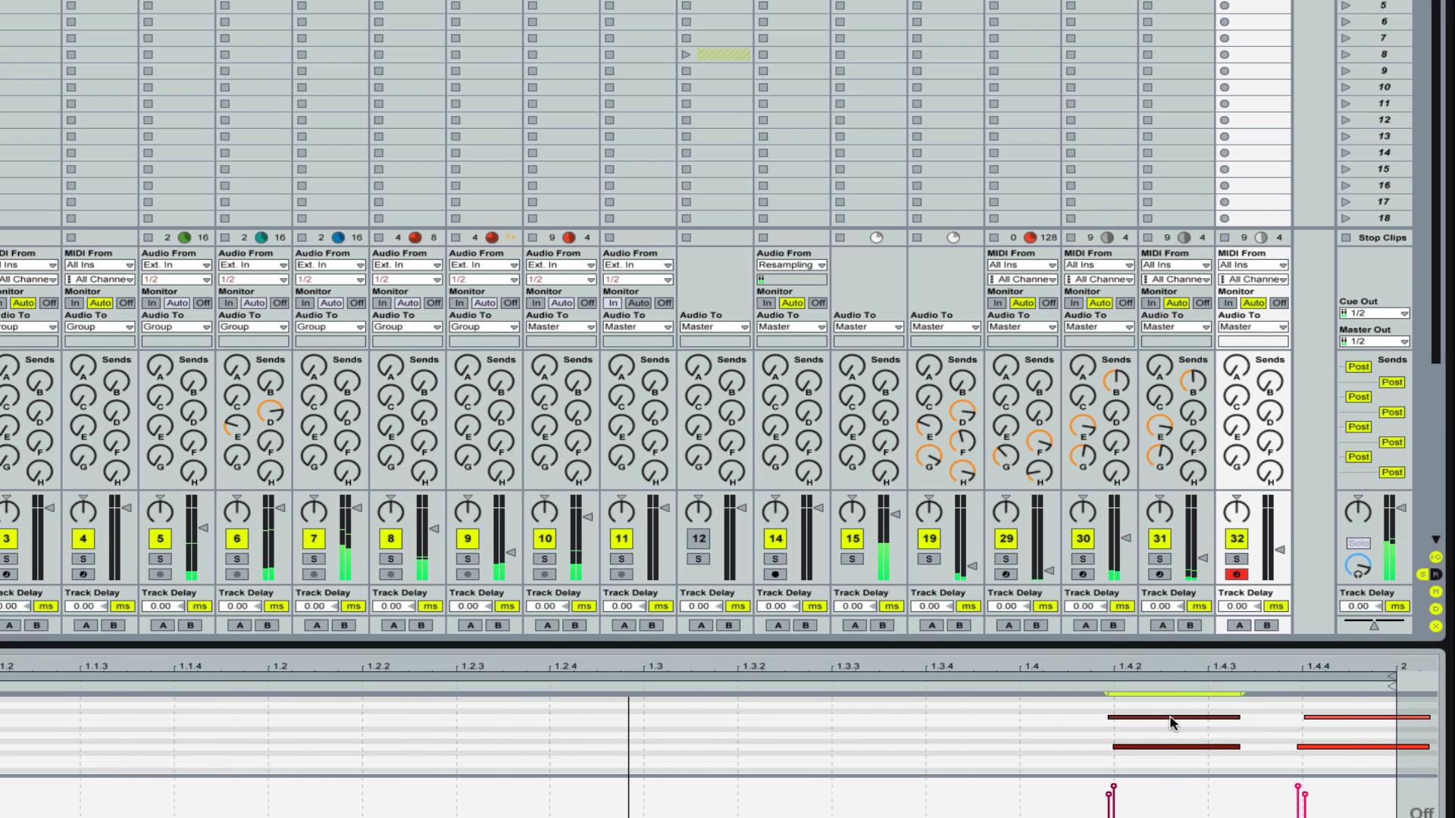
{"action": "left_click_drag", "start_coordinate": [1169, 716], "coordinate": [1172, 718]}
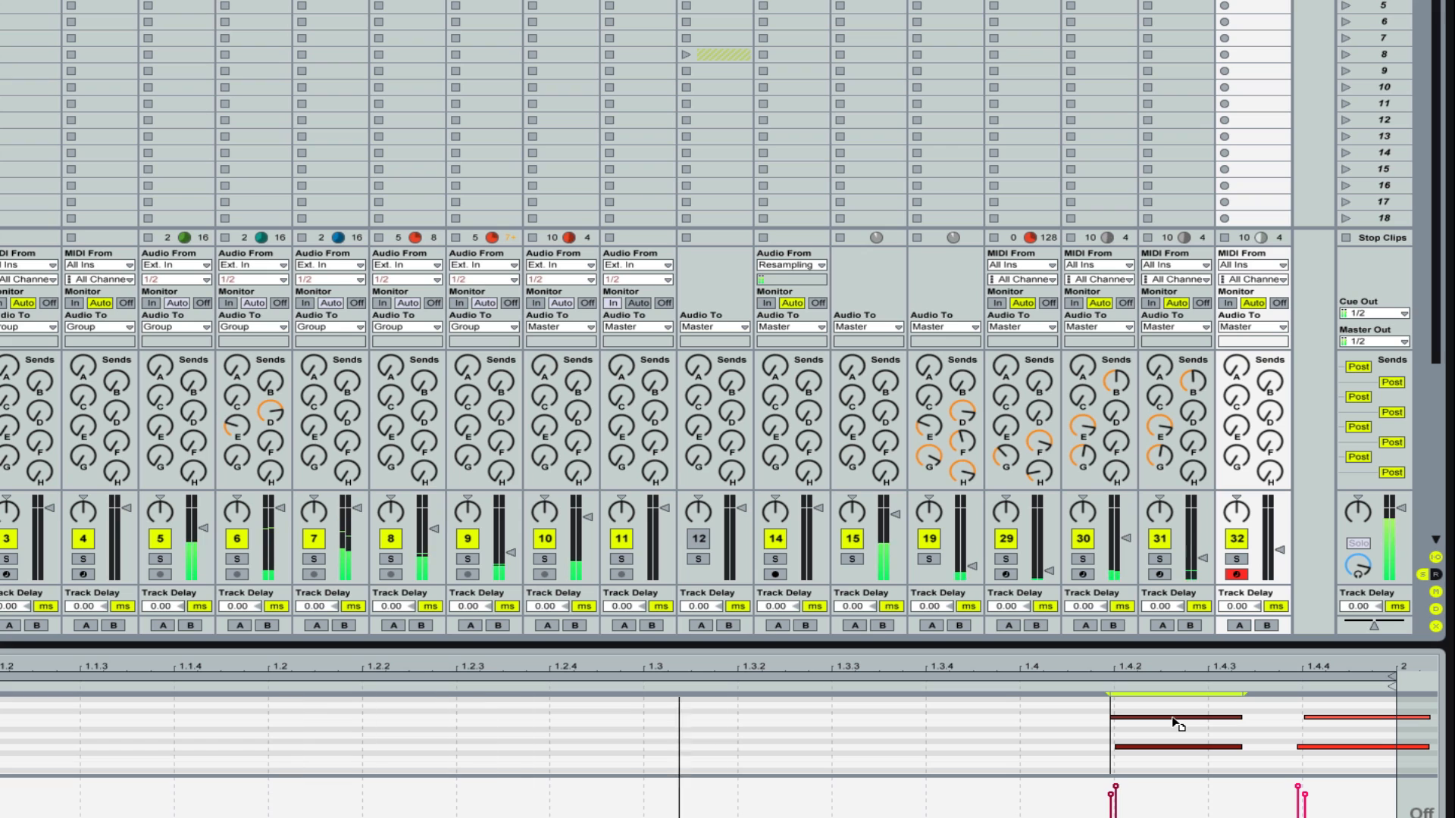
{"action": "left_click_drag", "start_coordinate": [1180, 722], "coordinate": [1185, 724]}
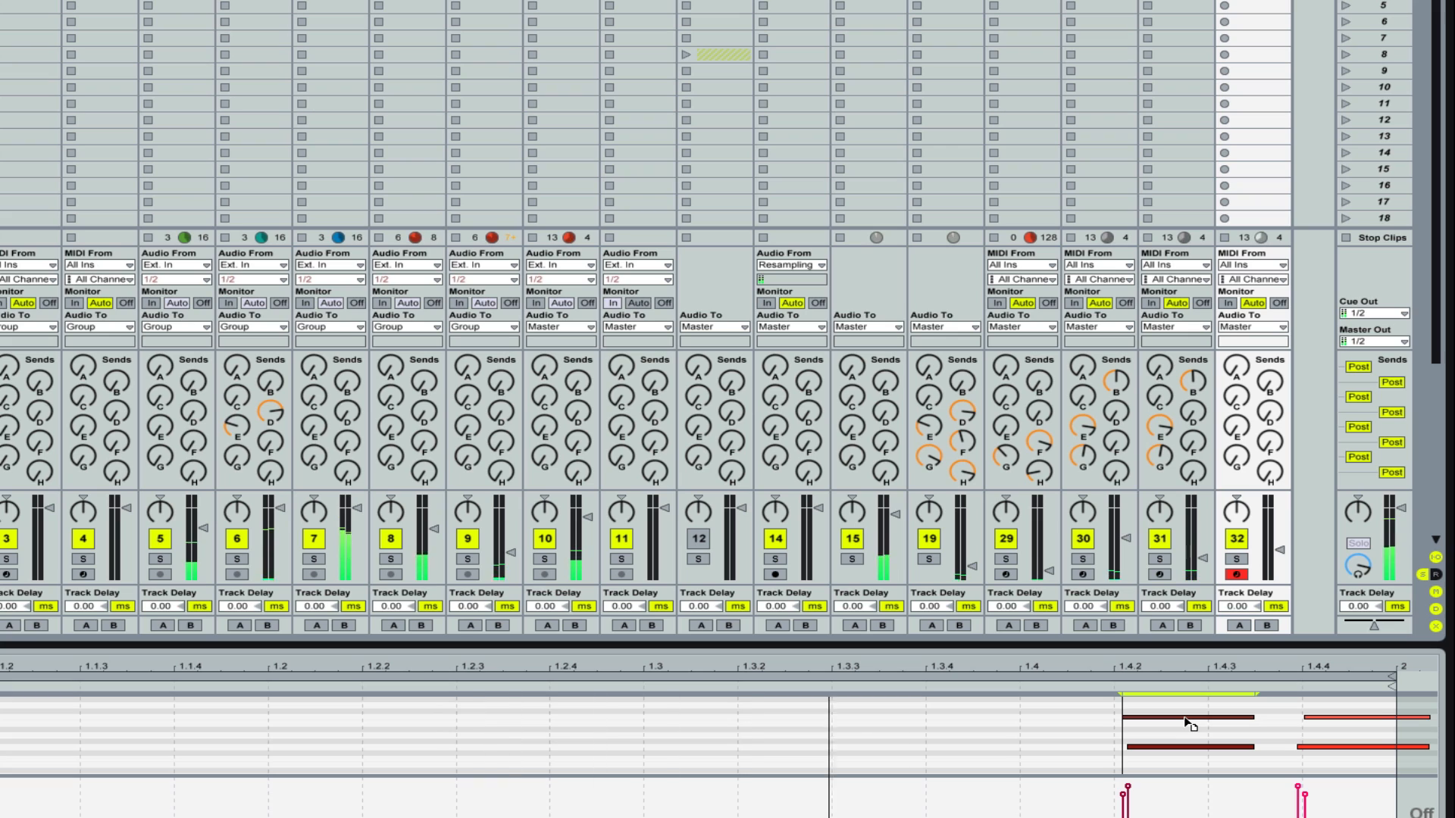
{"action": "left_click_drag", "start_coordinate": [1185, 723], "coordinate": [1169, 747]}
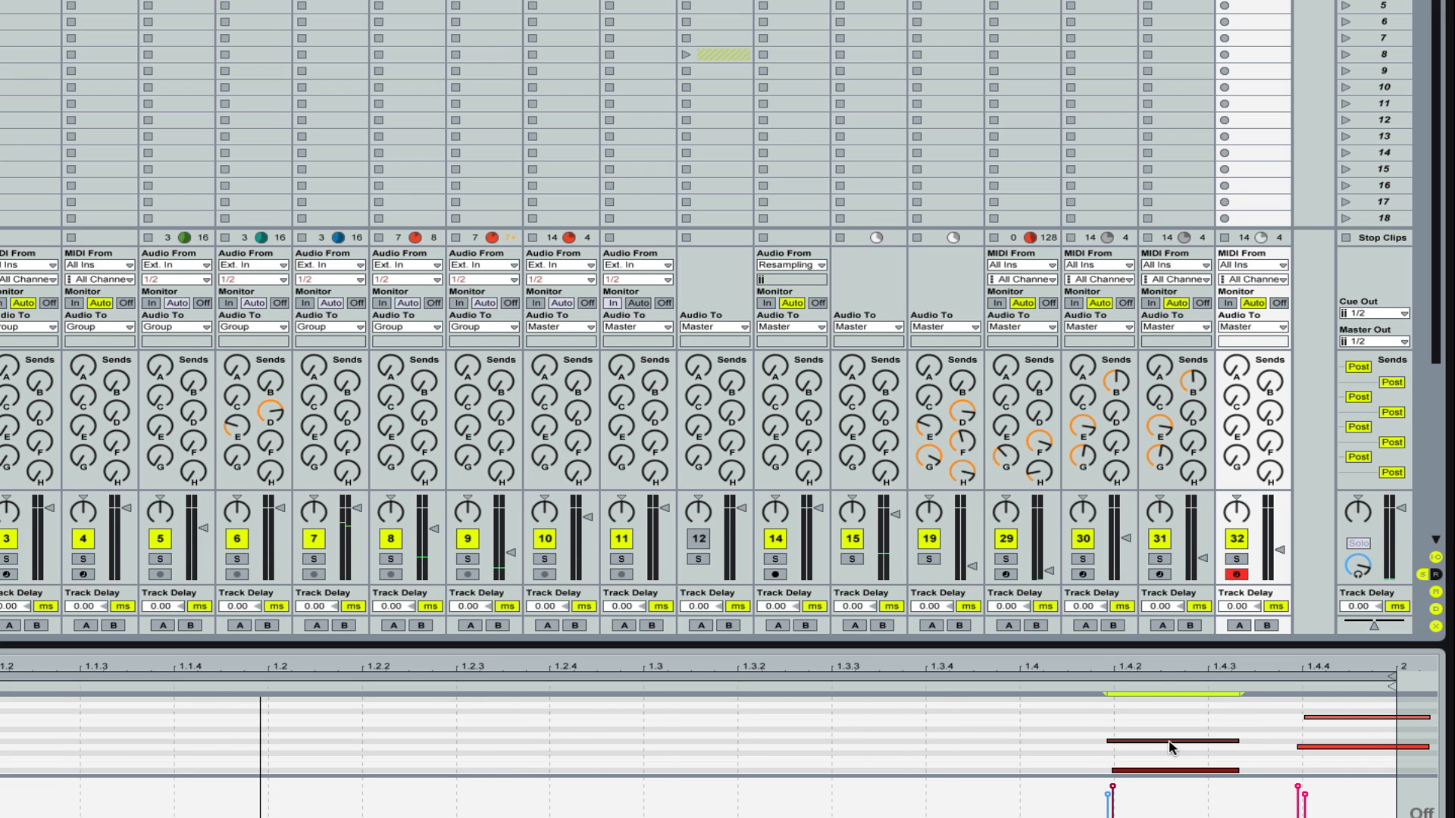
{"action": "key", "text": "super"}
{"action": "key", "text": "super+z"}
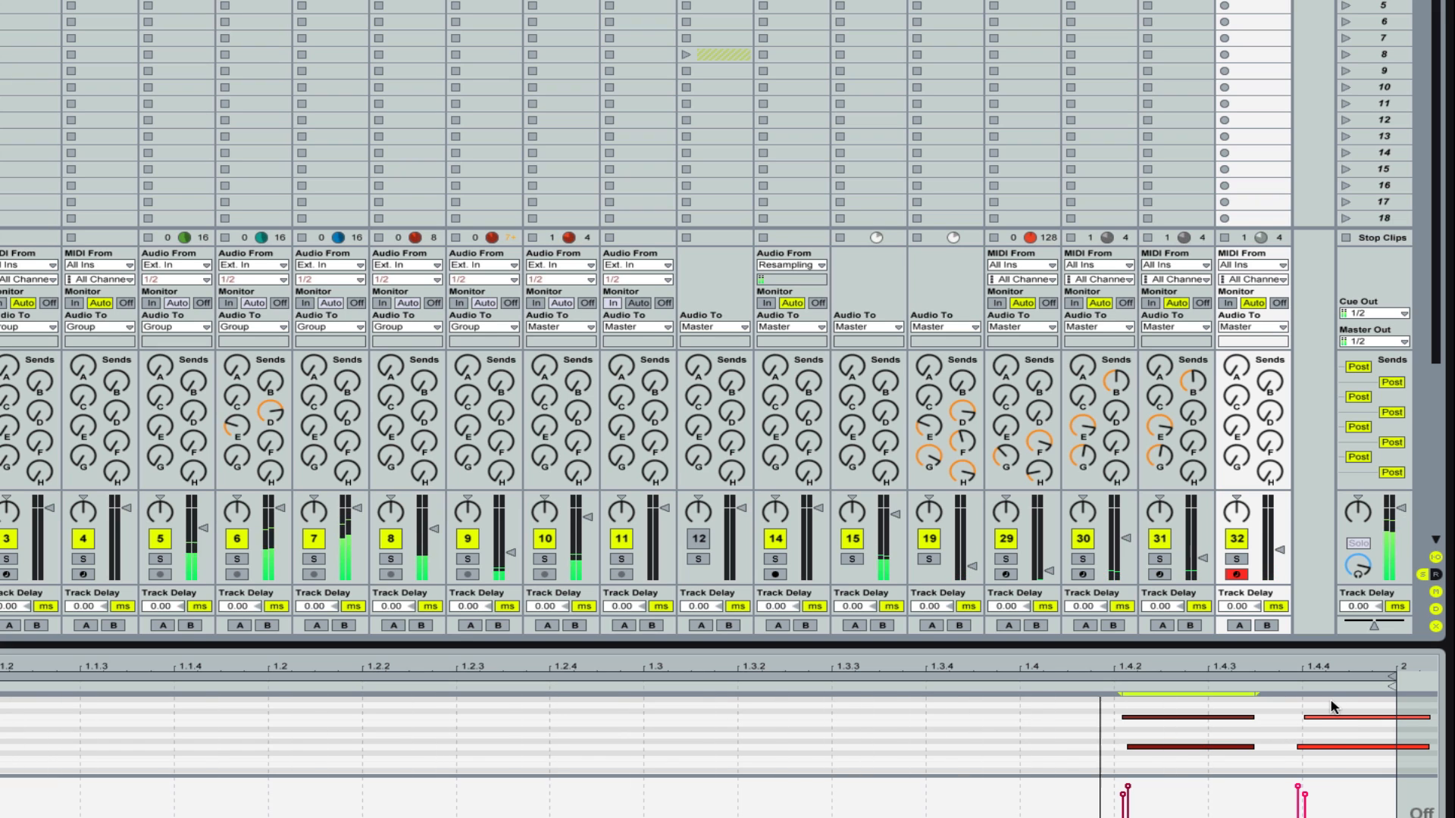
- Fine-tune the timing of the second chord so it sits slightly ahead of 1.4.4
{"action": "mouse_move", "coordinate": [1331, 700]}
{"action": "left_mouse_down"}
{"action": "mouse_move", "coordinate": [1340, 747]}
{"action": "mouse_move", "coordinate": [1330, 725]}
{"action": "left_mouse_up"}
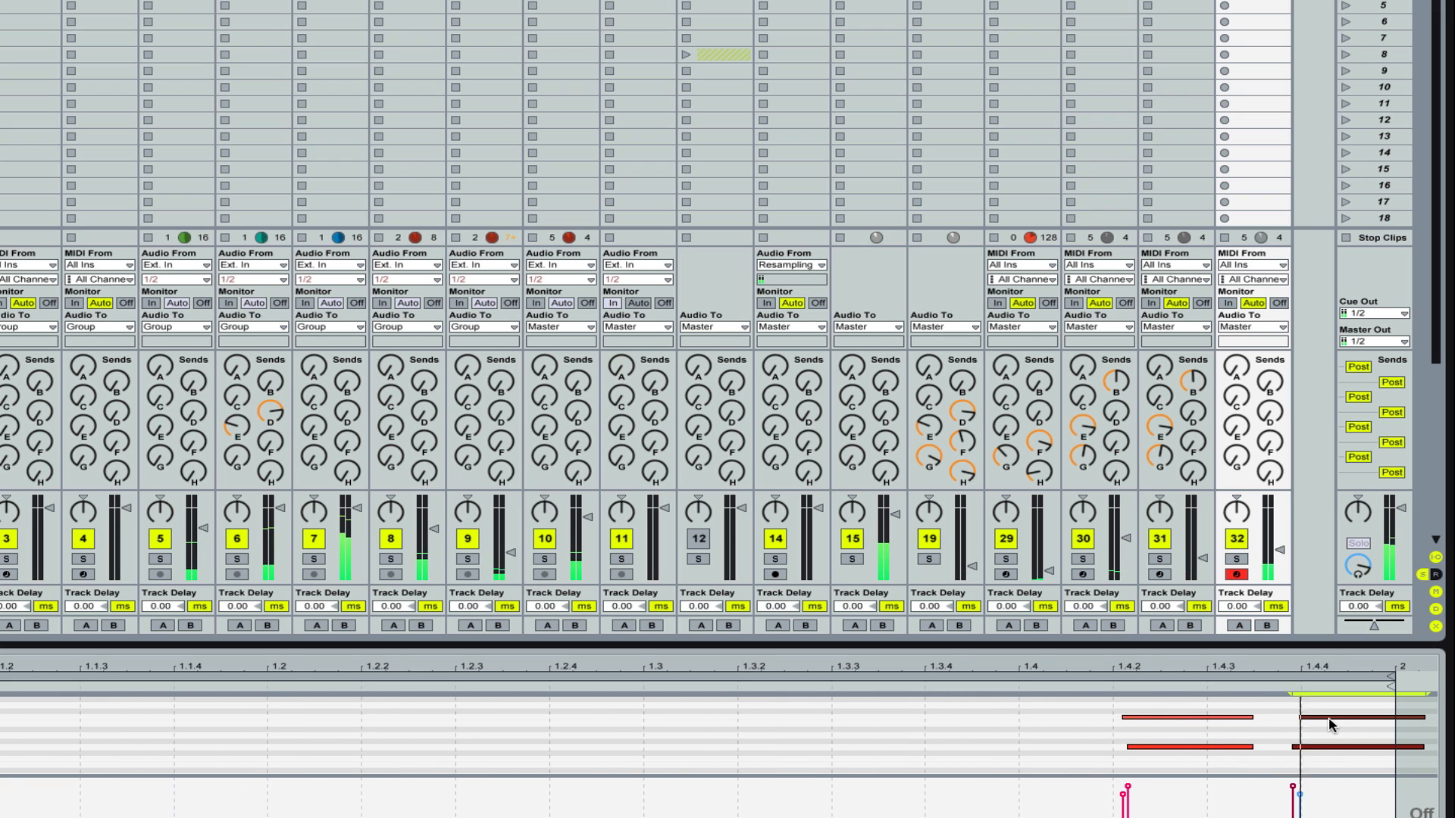
{"action": "key", "text": "super+Right"}
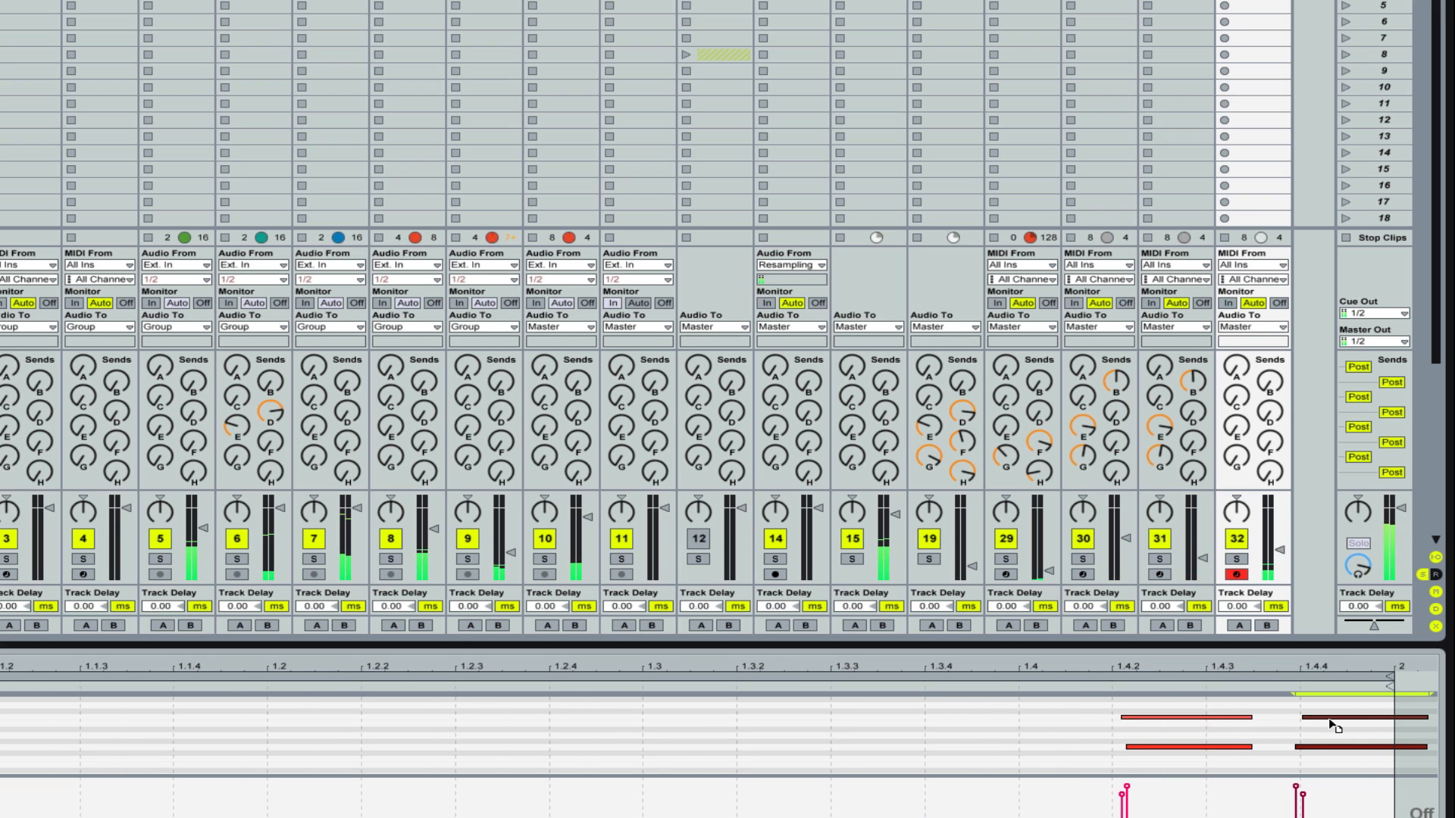
- Nudge the second chord of the stab clip slightly later
{"action": "left_click_drag", "start_coordinate": [1329, 719], "coordinate": [1331, 719]}
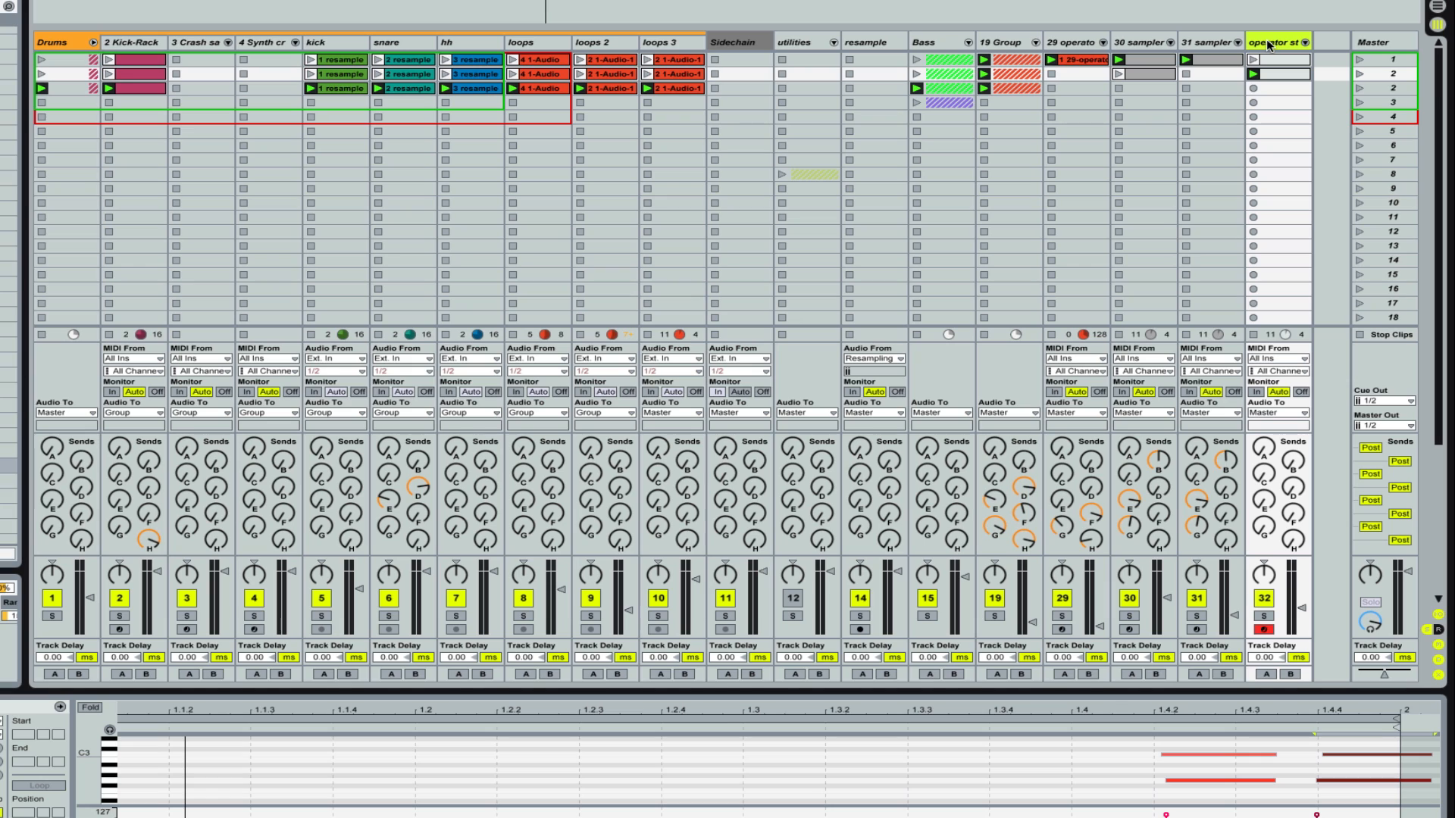
- Enable the LFO of Operator on the operator stabs track and set its amount to 10%
{"action": "left_click", "coordinate": [1269, 44]}
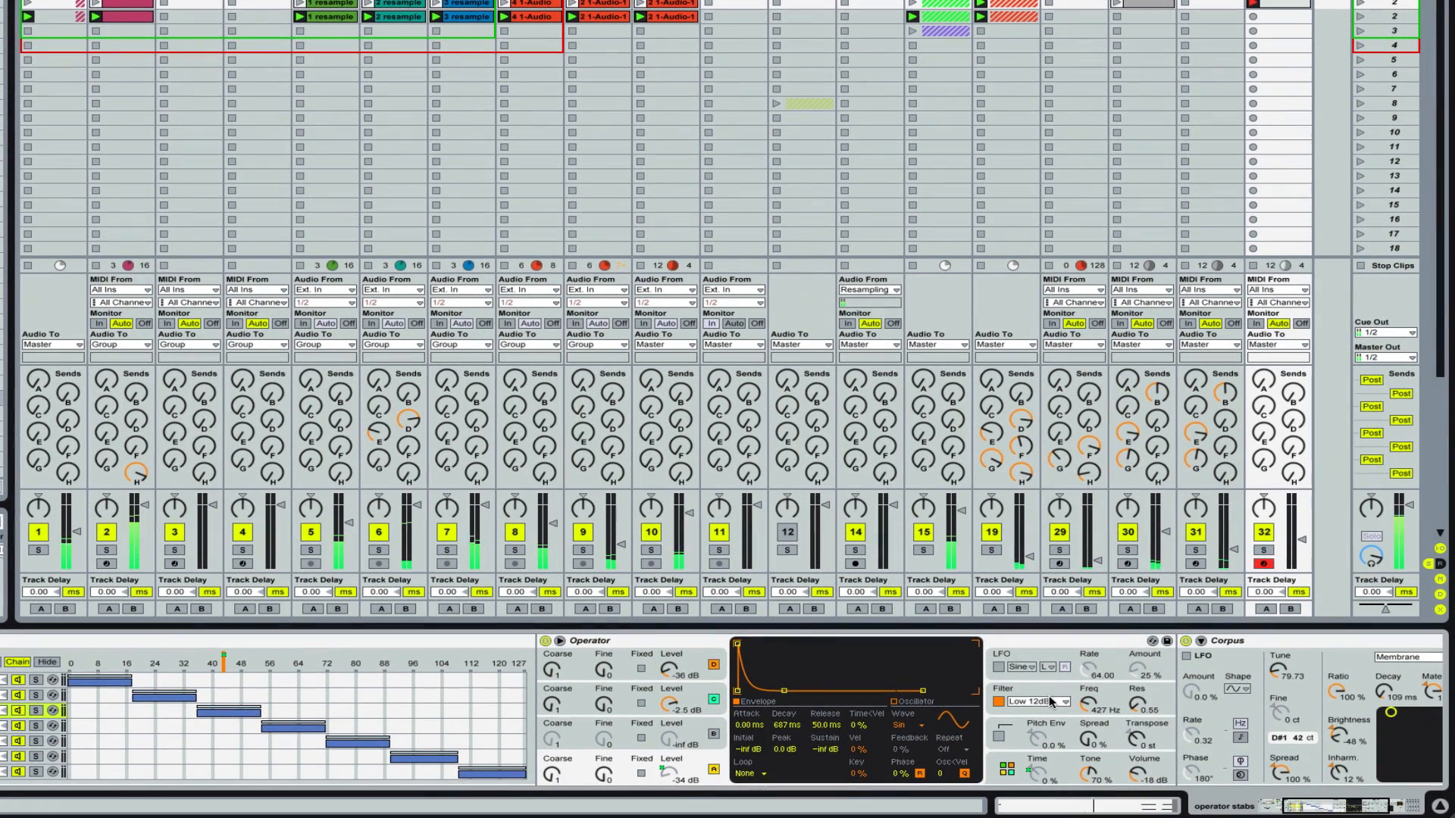
{"action": "left_click", "coordinate": [1000, 668]}
{"action": "left_click", "coordinate": [1138, 671]}
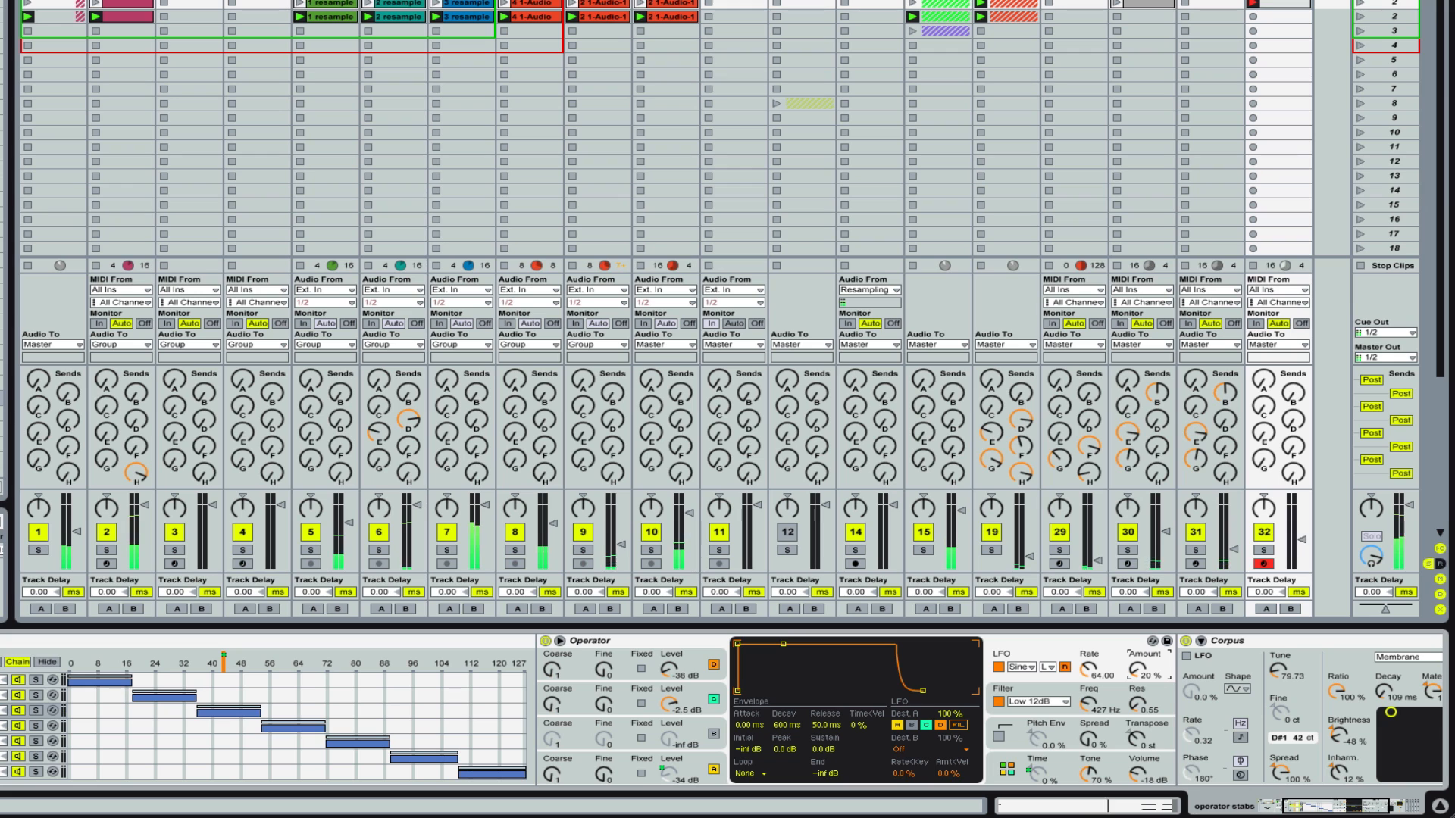
{"action": "left_click_drag", "start_coordinate": [1139, 671], "coordinate": [1138, 680]}
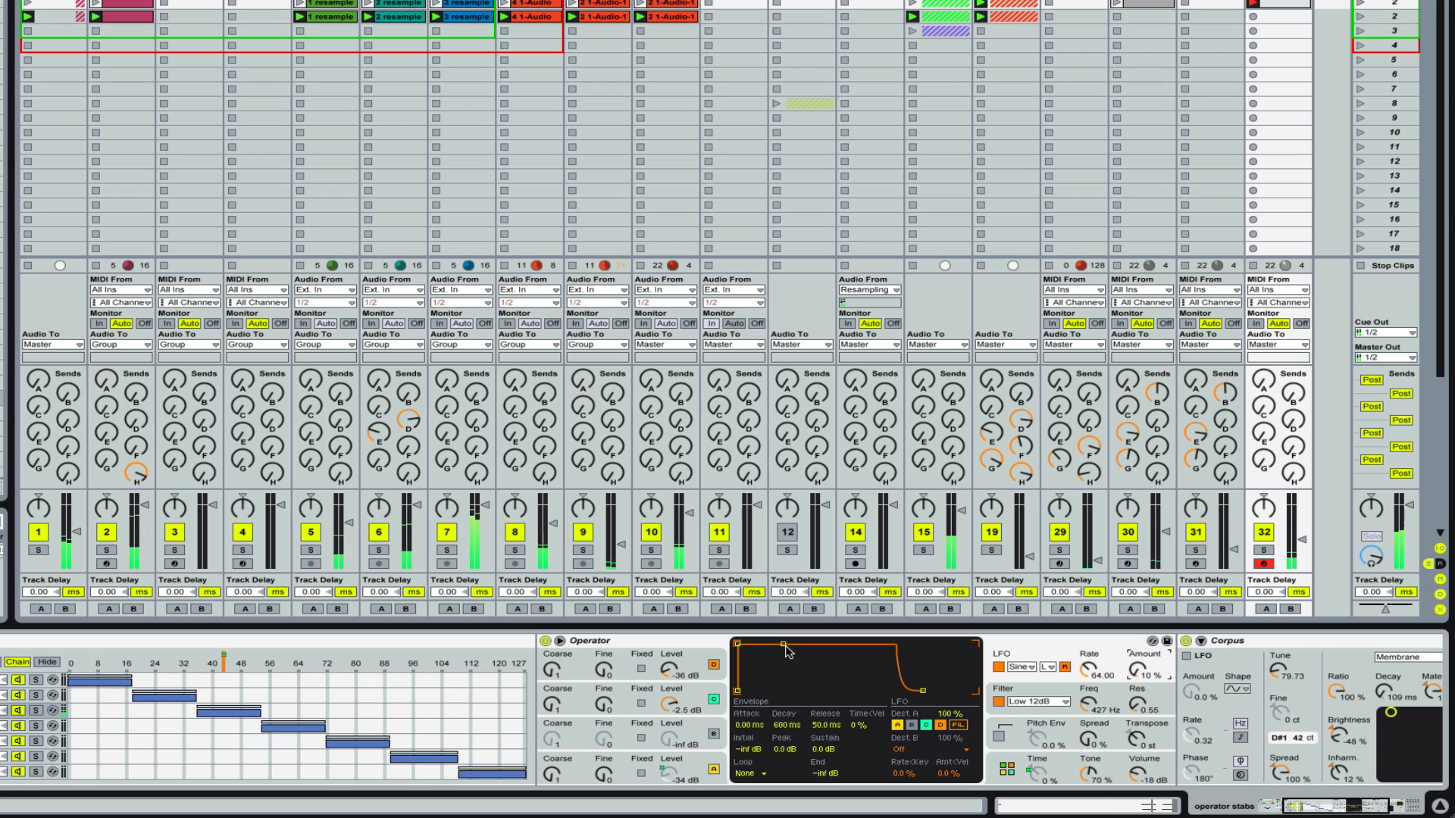
{"action": "mouse_move", "coordinate": [783, 646]}
{"action": "left_mouse_down"}
{"action": "mouse_move", "coordinate": [777, 673]}
{"action": "mouse_move", "coordinate": [743, 680]}
{"action": "mouse_move", "coordinate": [777, 674]}
{"action": "mouse_move", "coordinate": [783, 643]}
{"action": "left_mouse_up"}
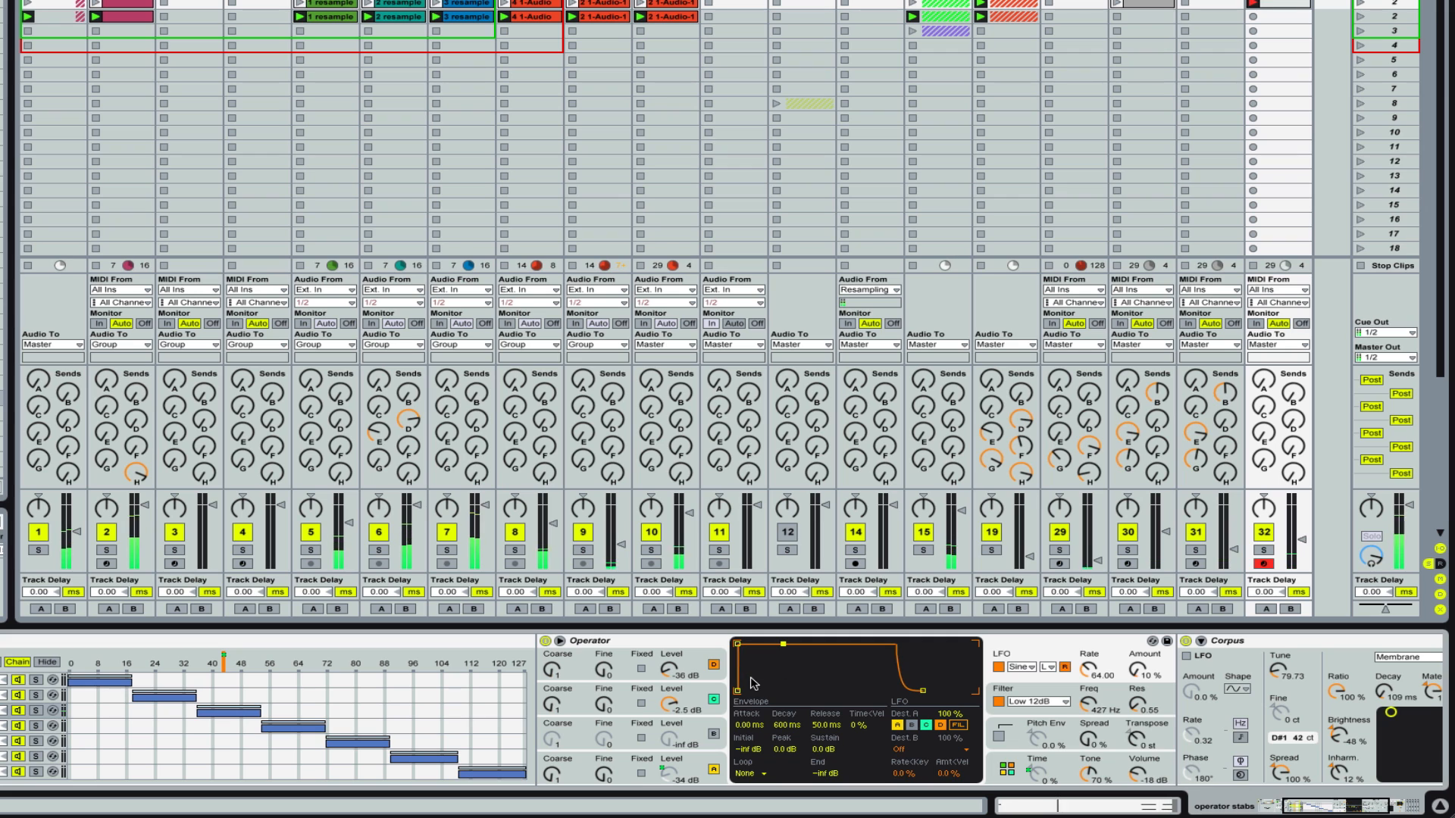
- Try lowering and shortening the envelope decay of Operator's oscillator D
{"action": "left_click", "coordinate": [694, 698]}
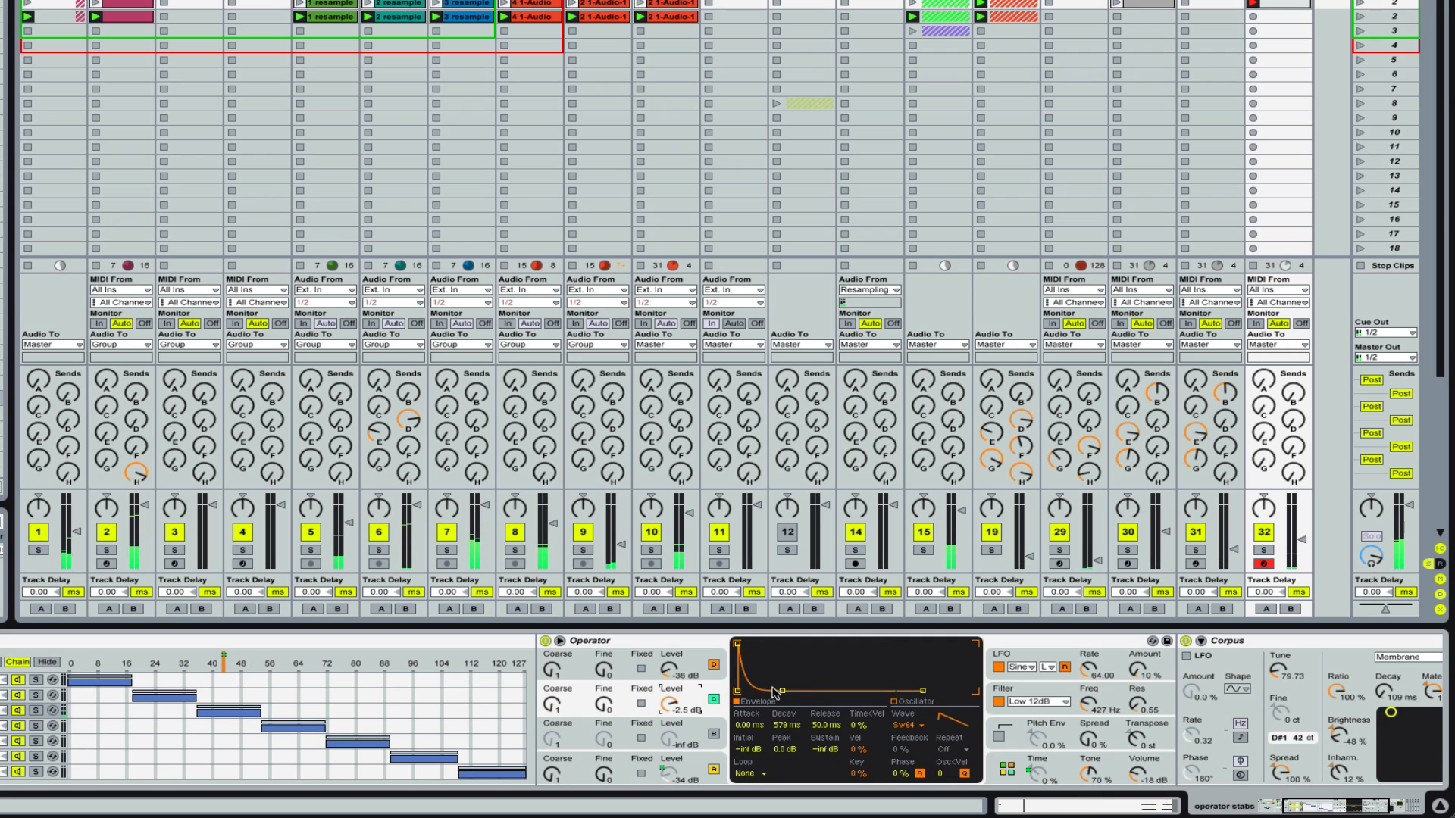
{"action": "left_click", "coordinate": [697, 669]}
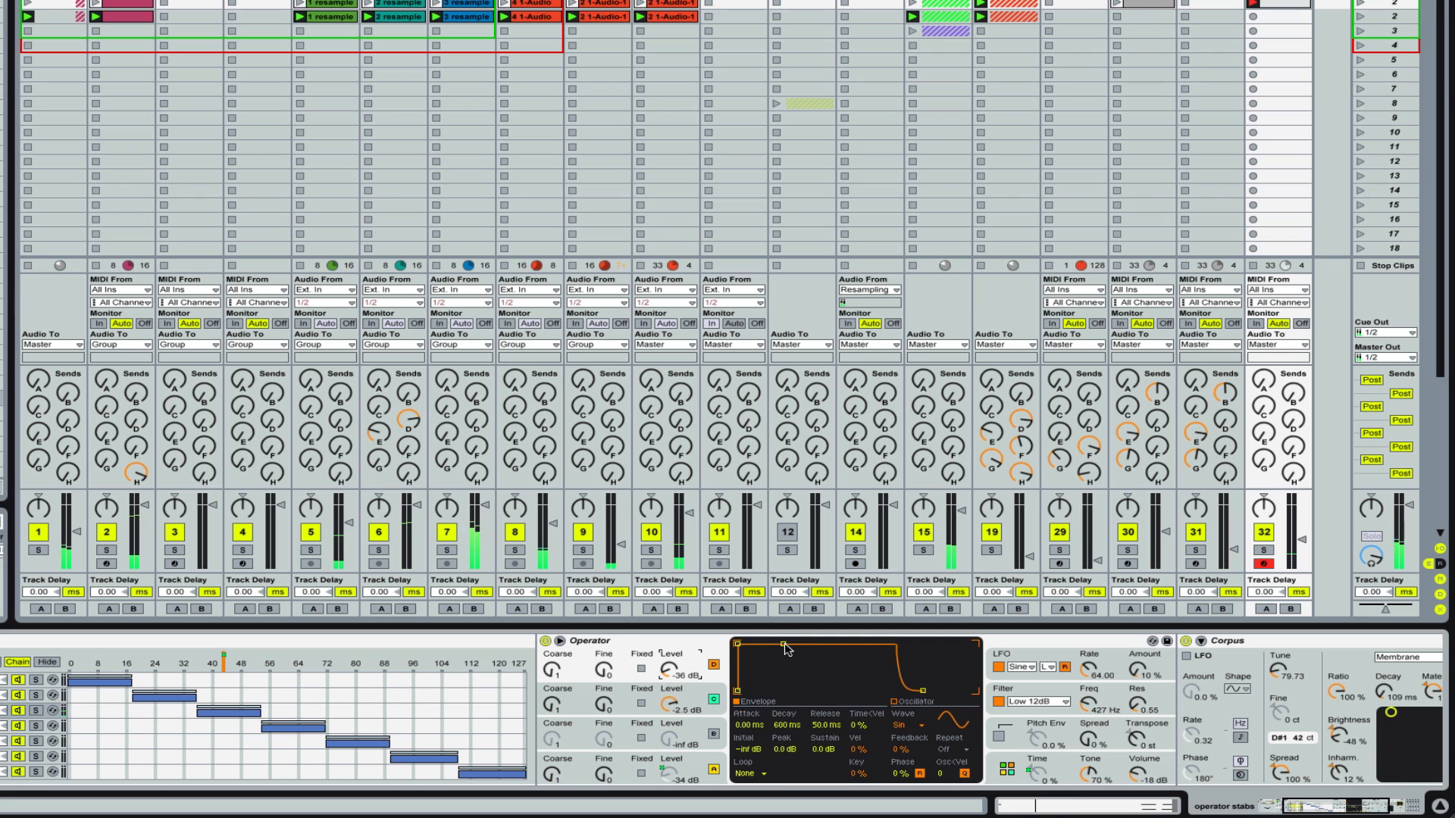
{"action": "left_click_drag", "start_coordinate": [783, 643], "coordinate": [772, 691]}
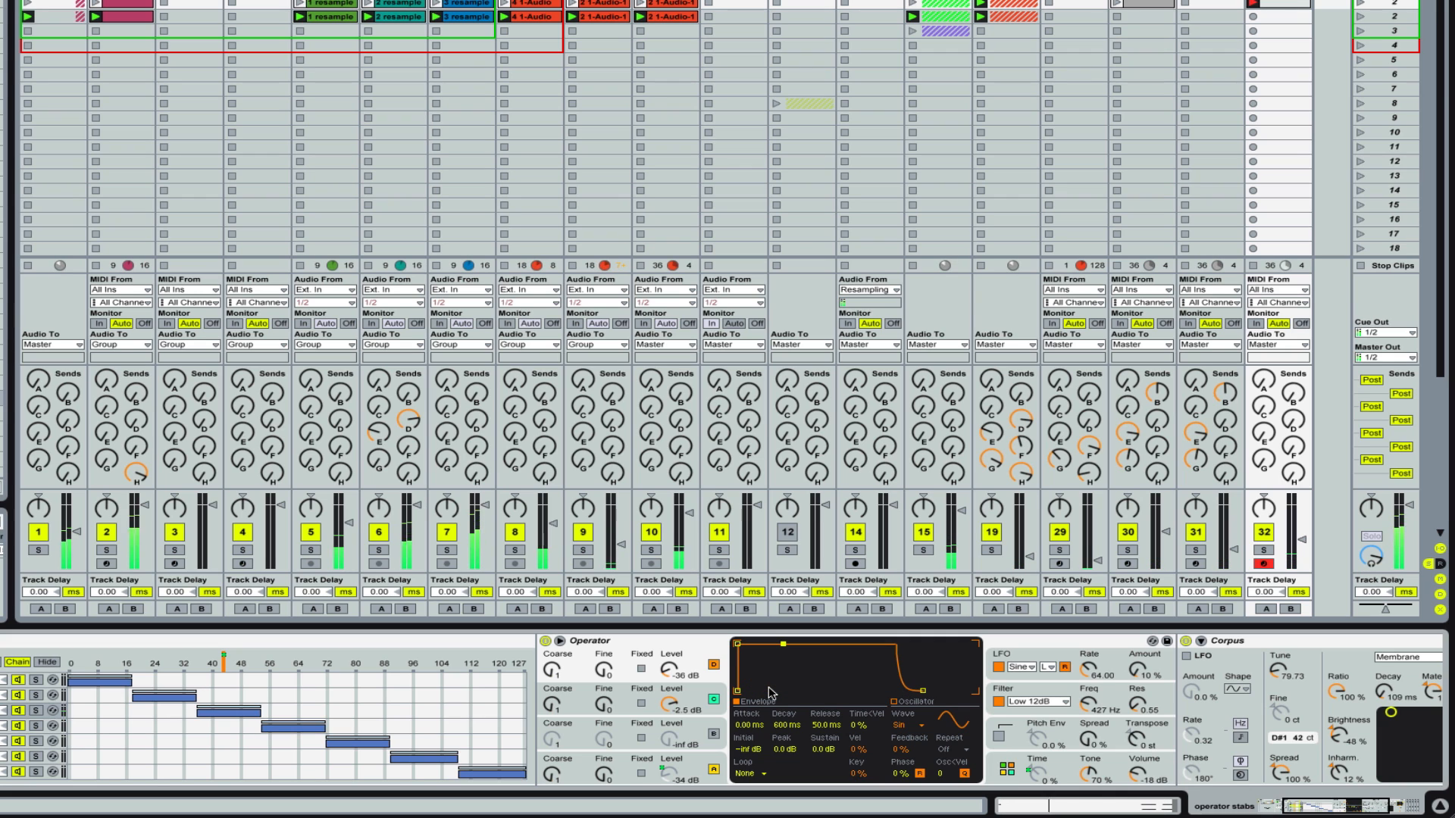
- Set the envelope decay of Operator's oscillator C to 404 ms
{"action": "left_click", "coordinate": [698, 691]}
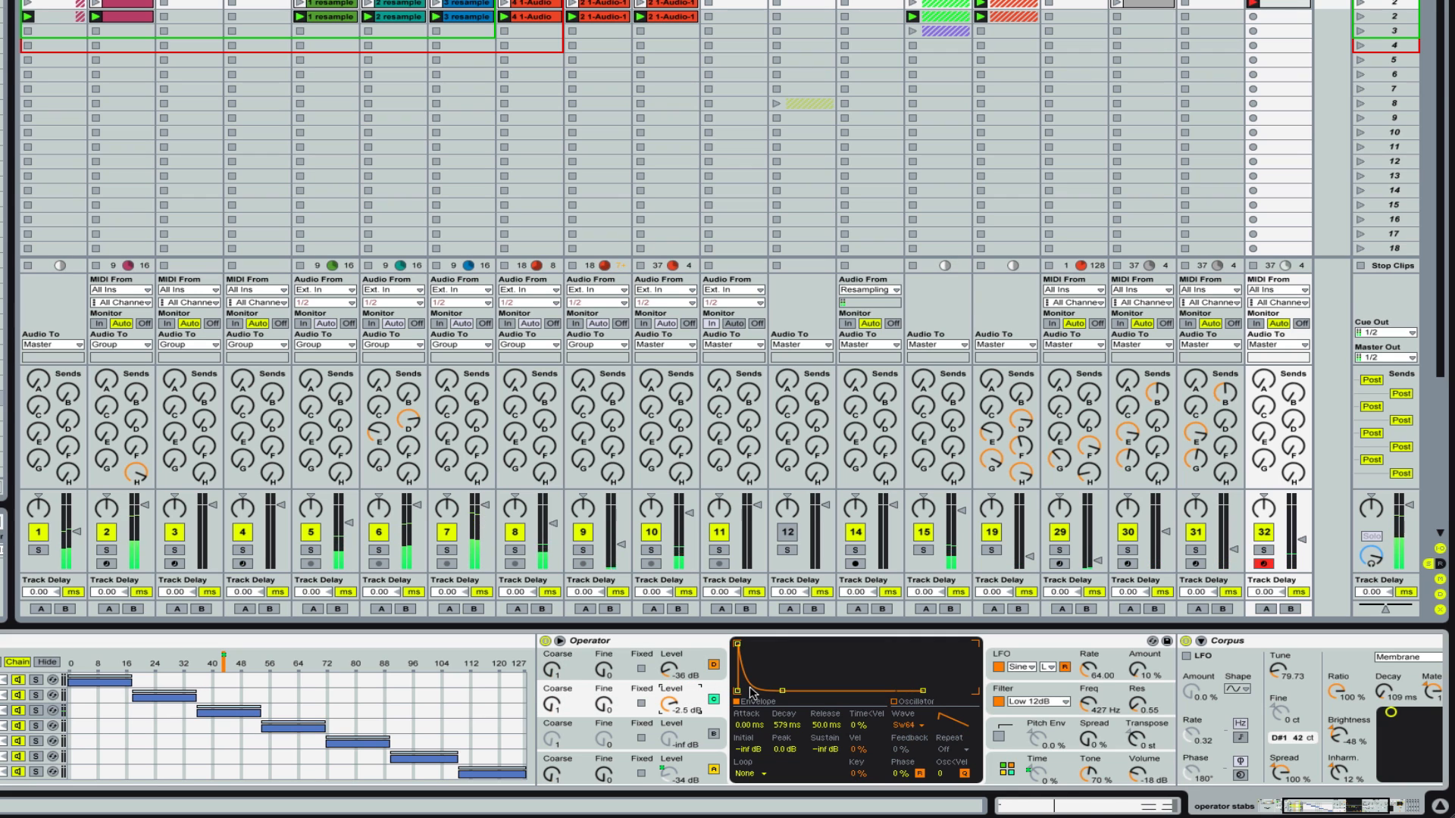
{"action": "left_click_drag", "start_coordinate": [782, 691], "coordinate": [775, 691]}
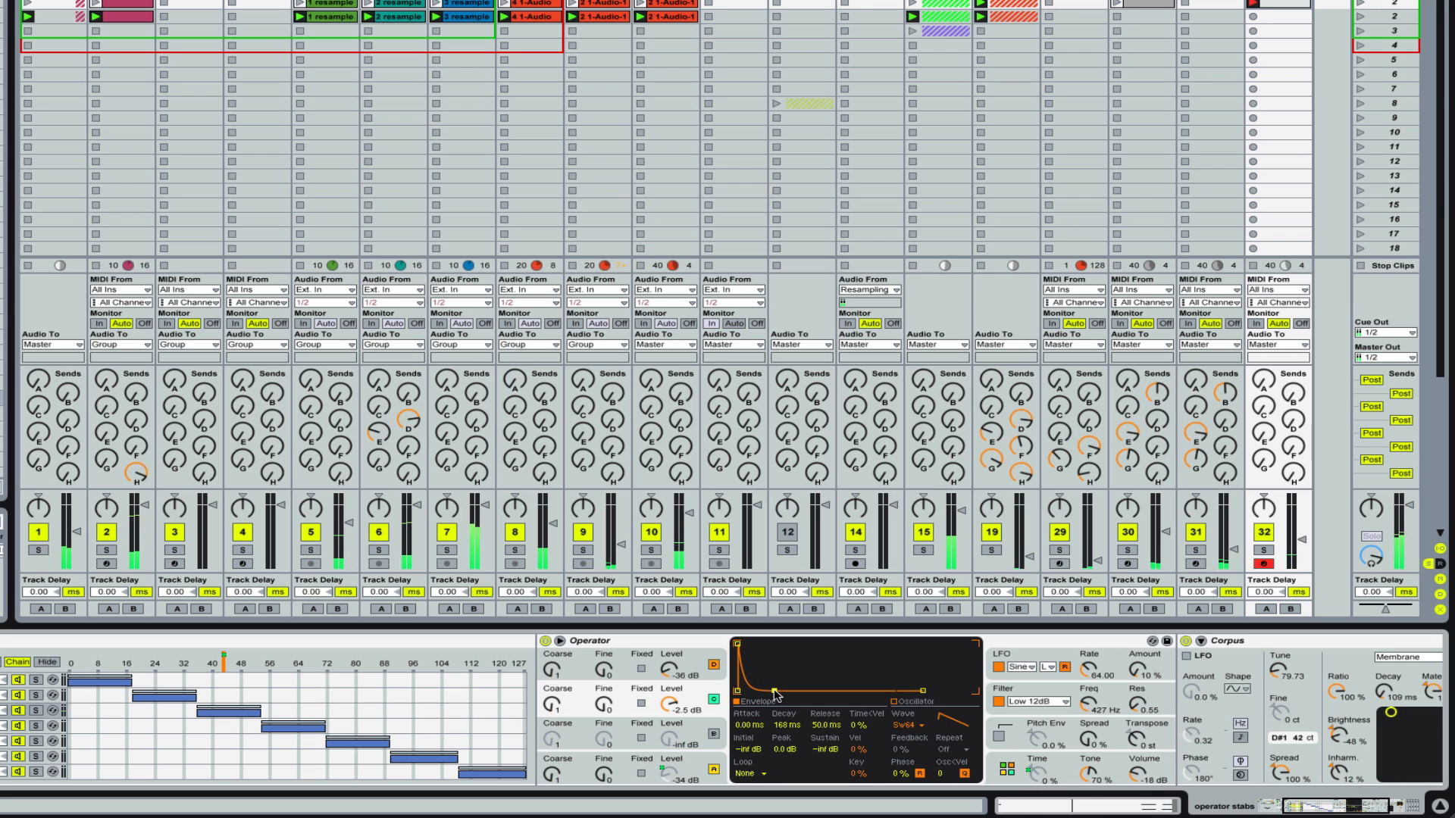
{"action": "left_click_drag", "start_coordinate": [775, 692], "coordinate": [784, 691]}
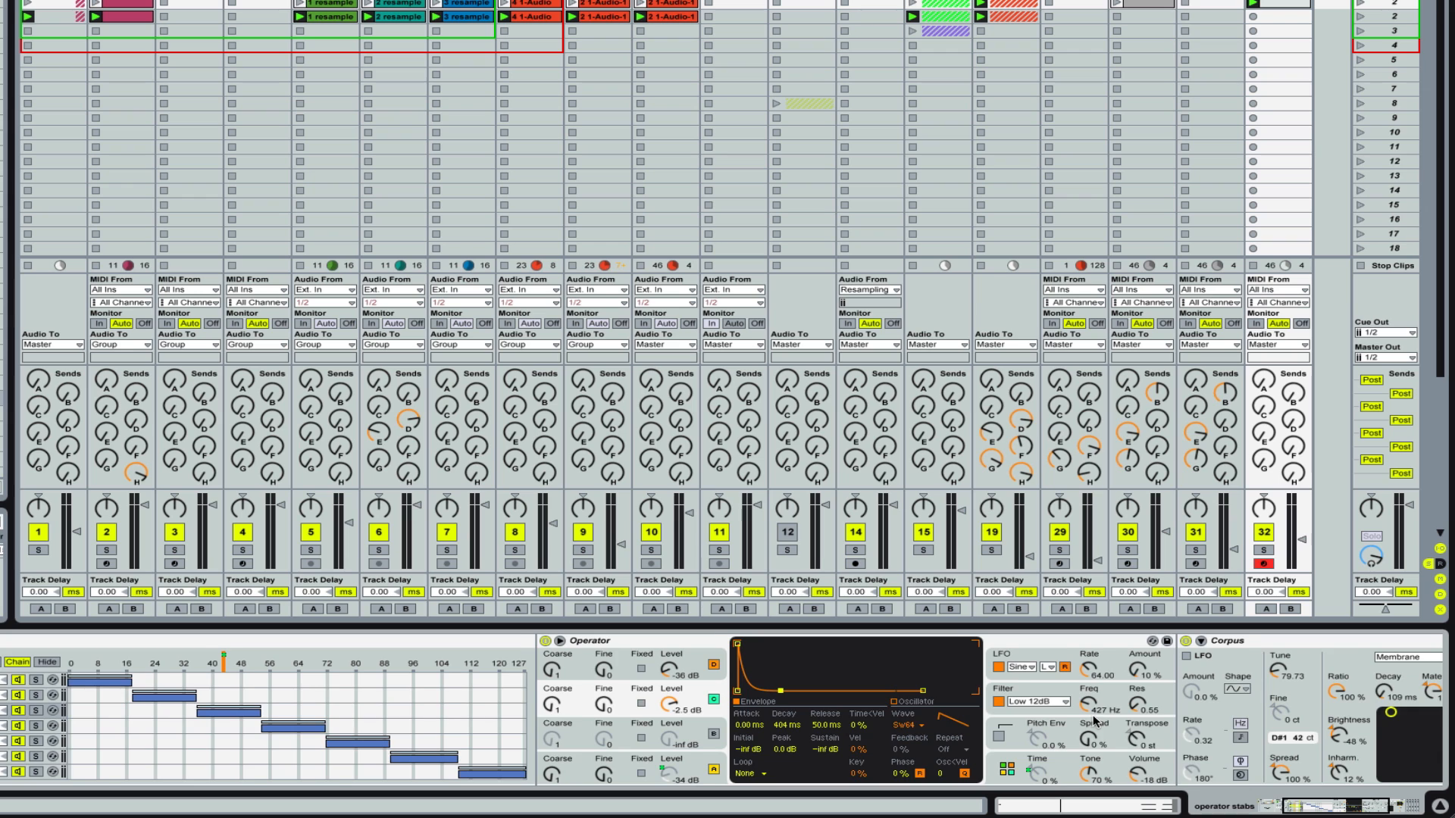
- Solo the operator stabs track at a slightly higher volume and compare its sound with Corpus bypassed and active
{"action": "scroll", "coordinate": [1094, 720], "scroll_direction": "right", "scroll_amount": 5}
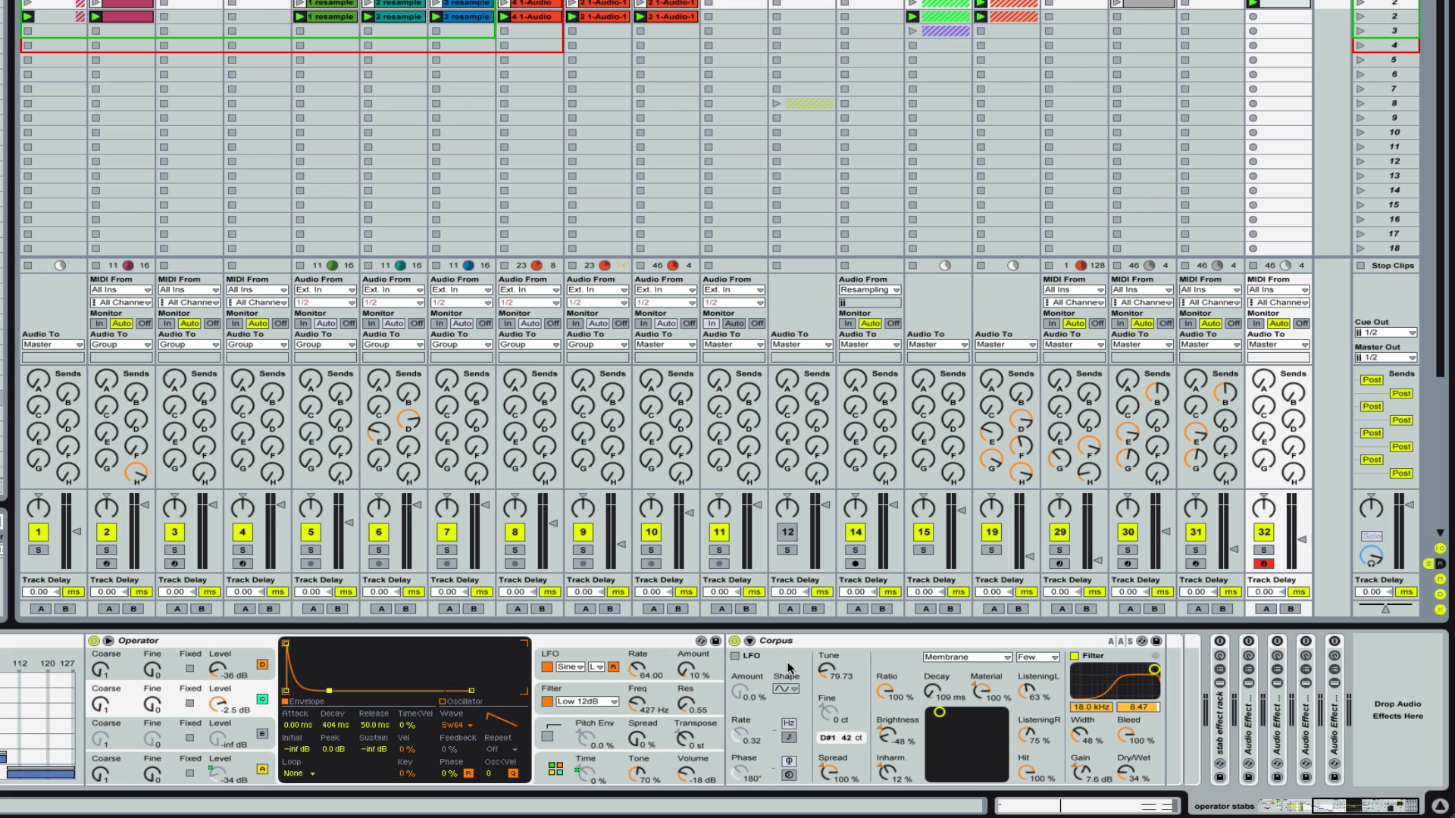
{"action": "left_click", "coordinate": [734, 641]}
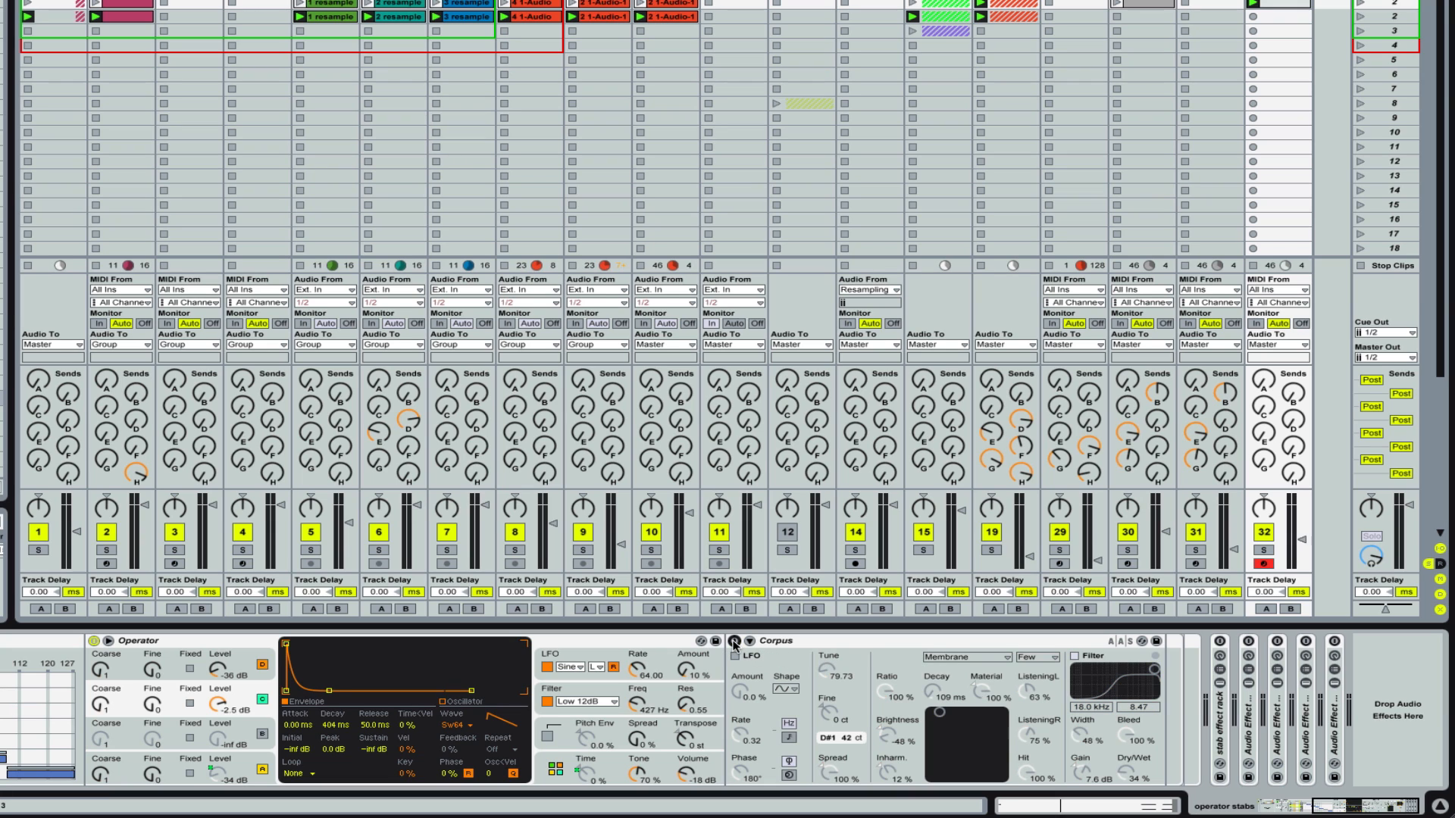
{"action": "left_click", "coordinate": [1261, 551]}
{"action": "key", "text": "space"}
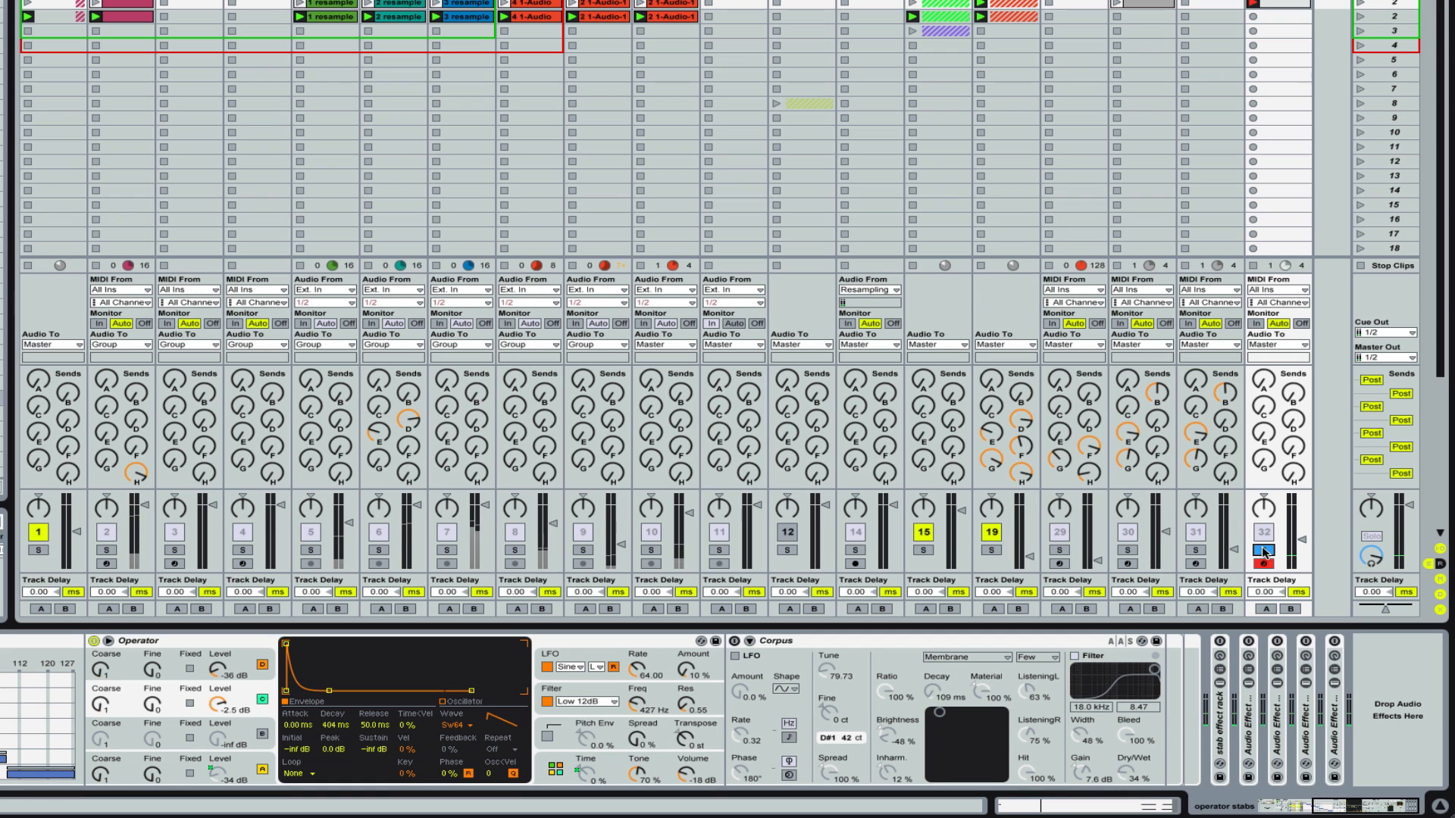
{"action": "left_click", "coordinate": [1301, 540]}
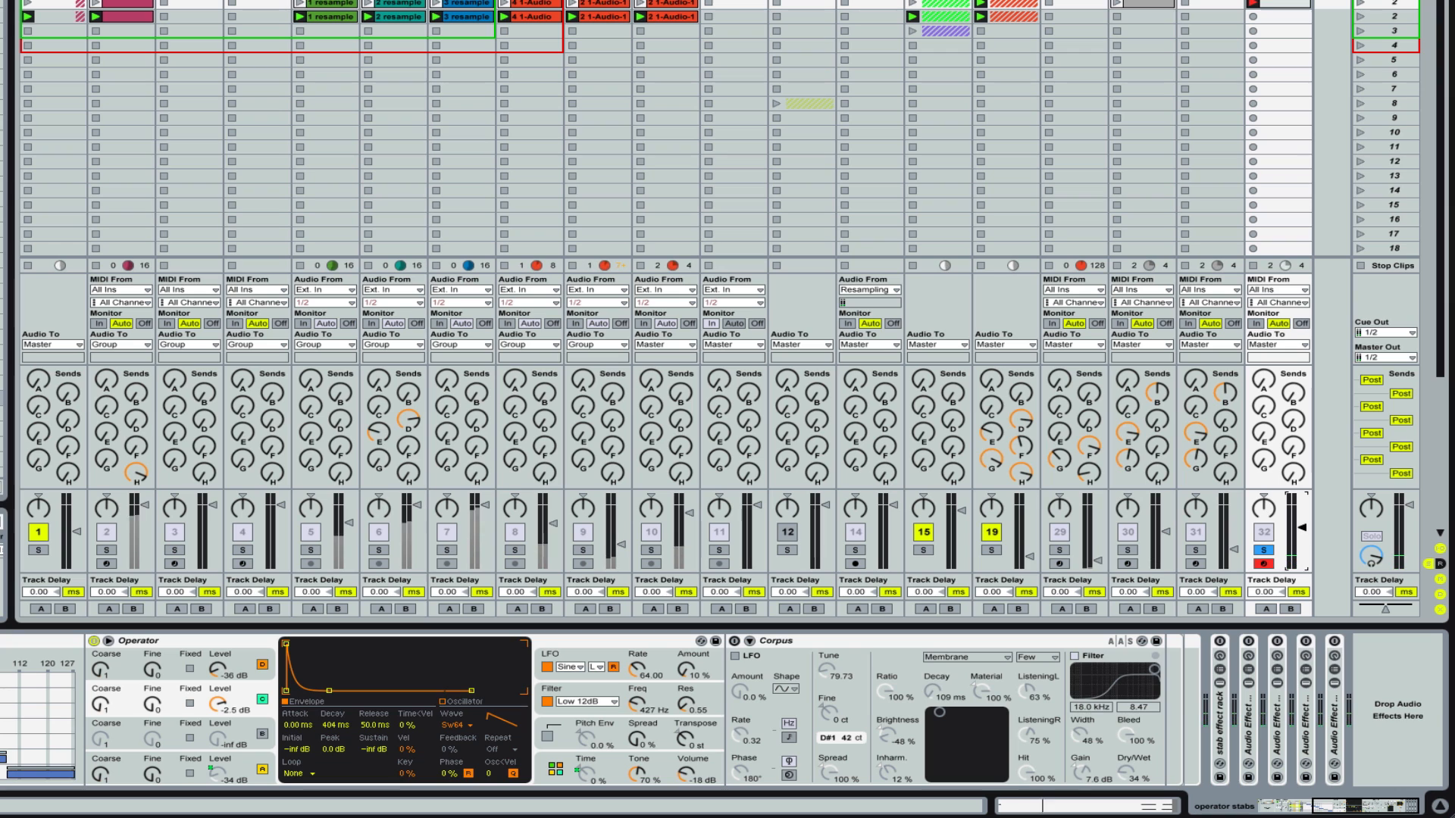
{"action": "left_click", "coordinate": [735, 641]}
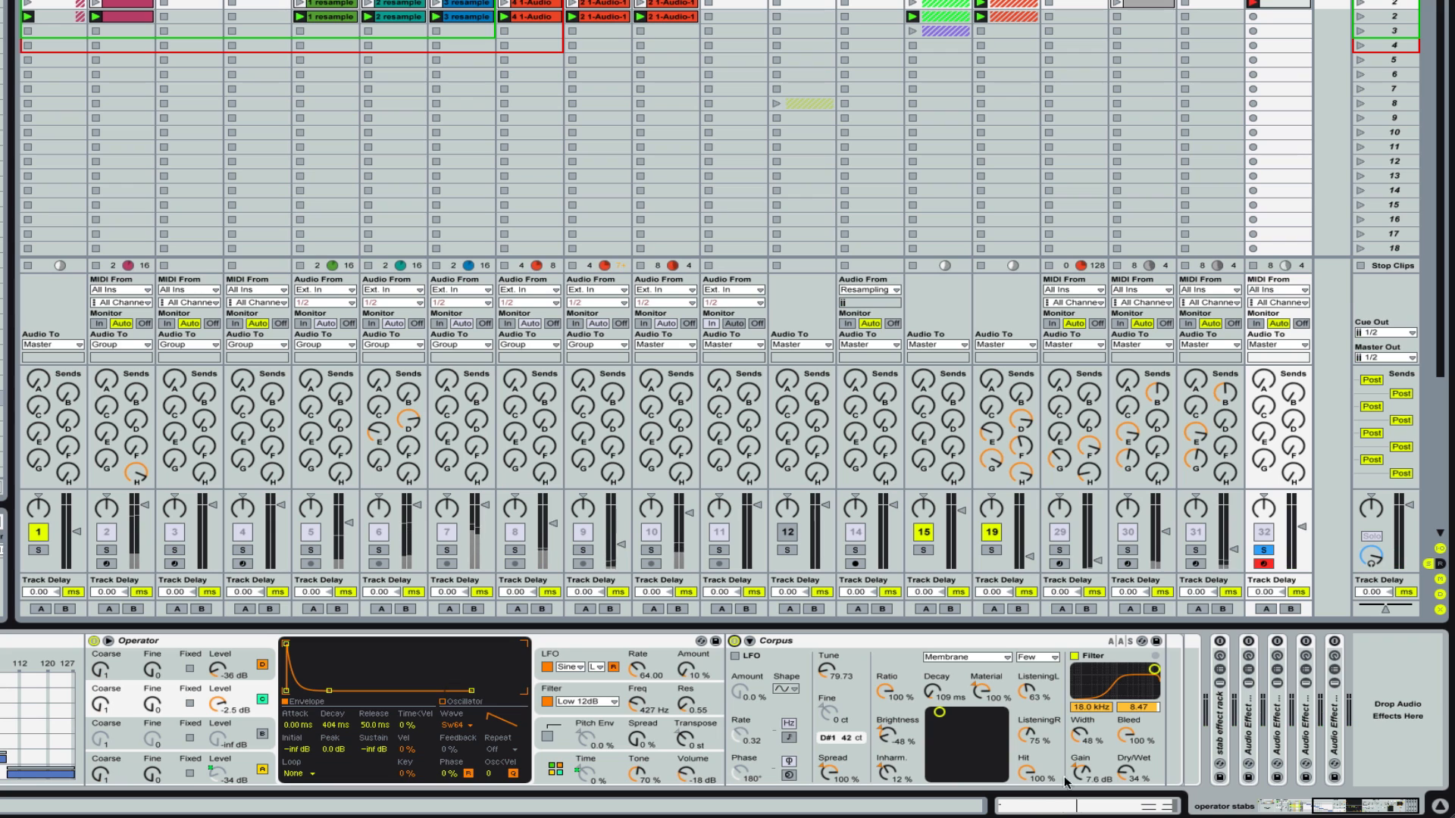
- Set the Corpus dry/wet mix to 42% and try out its inharmonics setting
{"action": "left_click", "coordinate": [1125, 773]}
{"action": "key", "text": "Delete"}
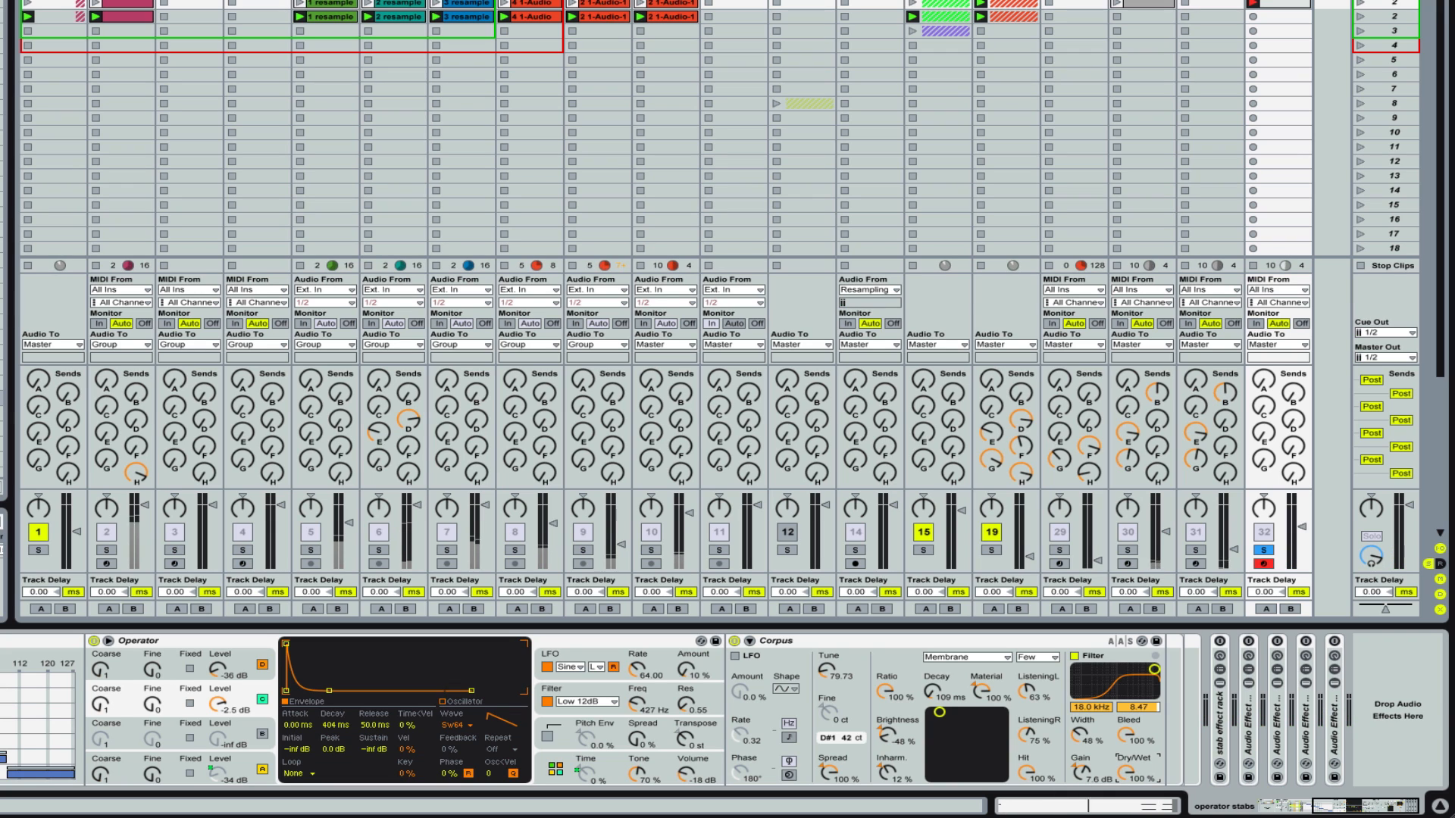
{"action": "mouse_move", "coordinate": [1126, 773]}
{"action": "left_mouse_down"}
{"action": "mouse_move", "coordinate": [1125, 817]}
{"action": "mouse_move", "coordinate": [1125, 765]}
{"action": "left_mouse_up"}
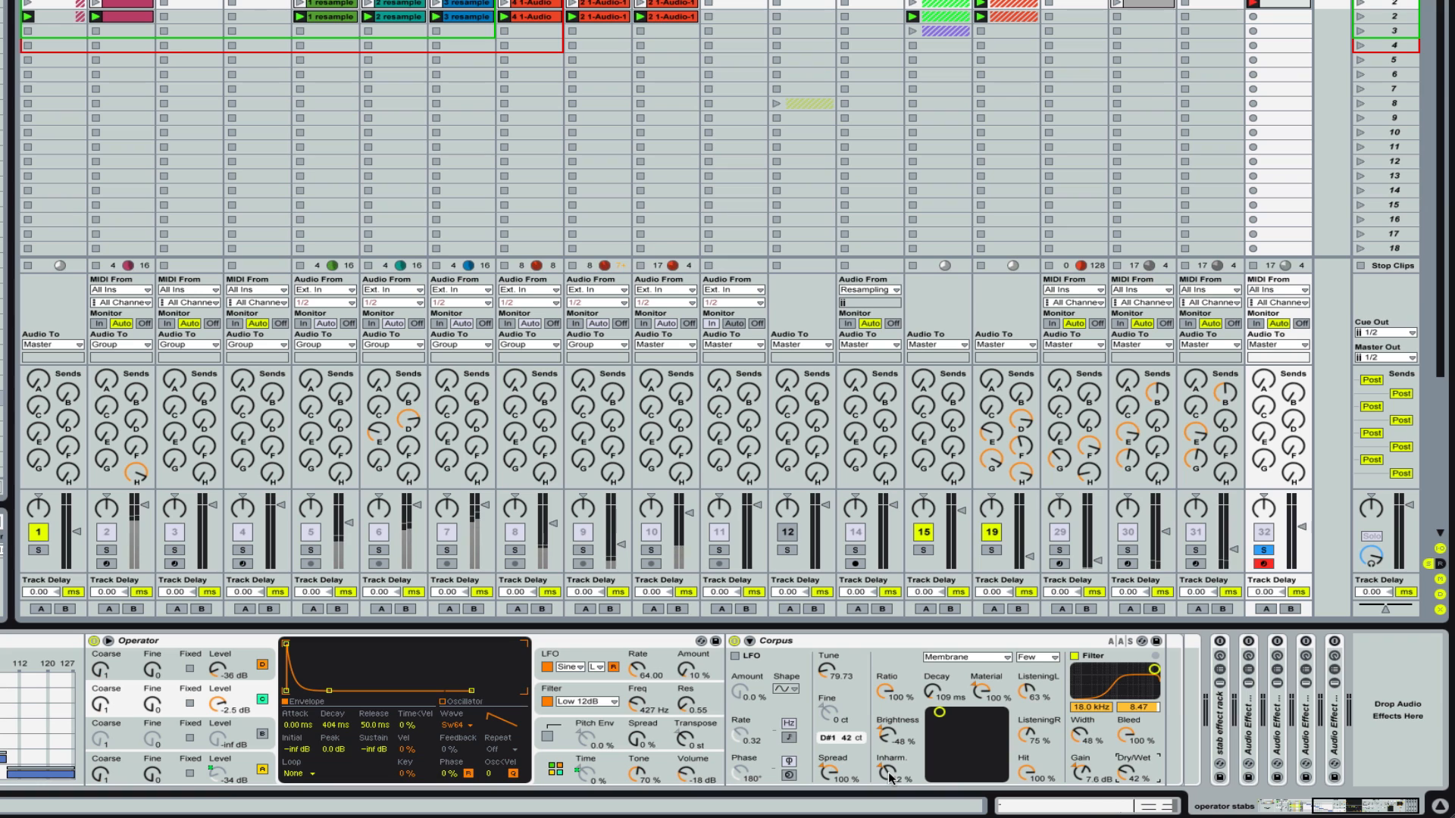
{"action": "left_click_drag", "start_coordinate": [886, 771], "coordinate": [887, 764]}
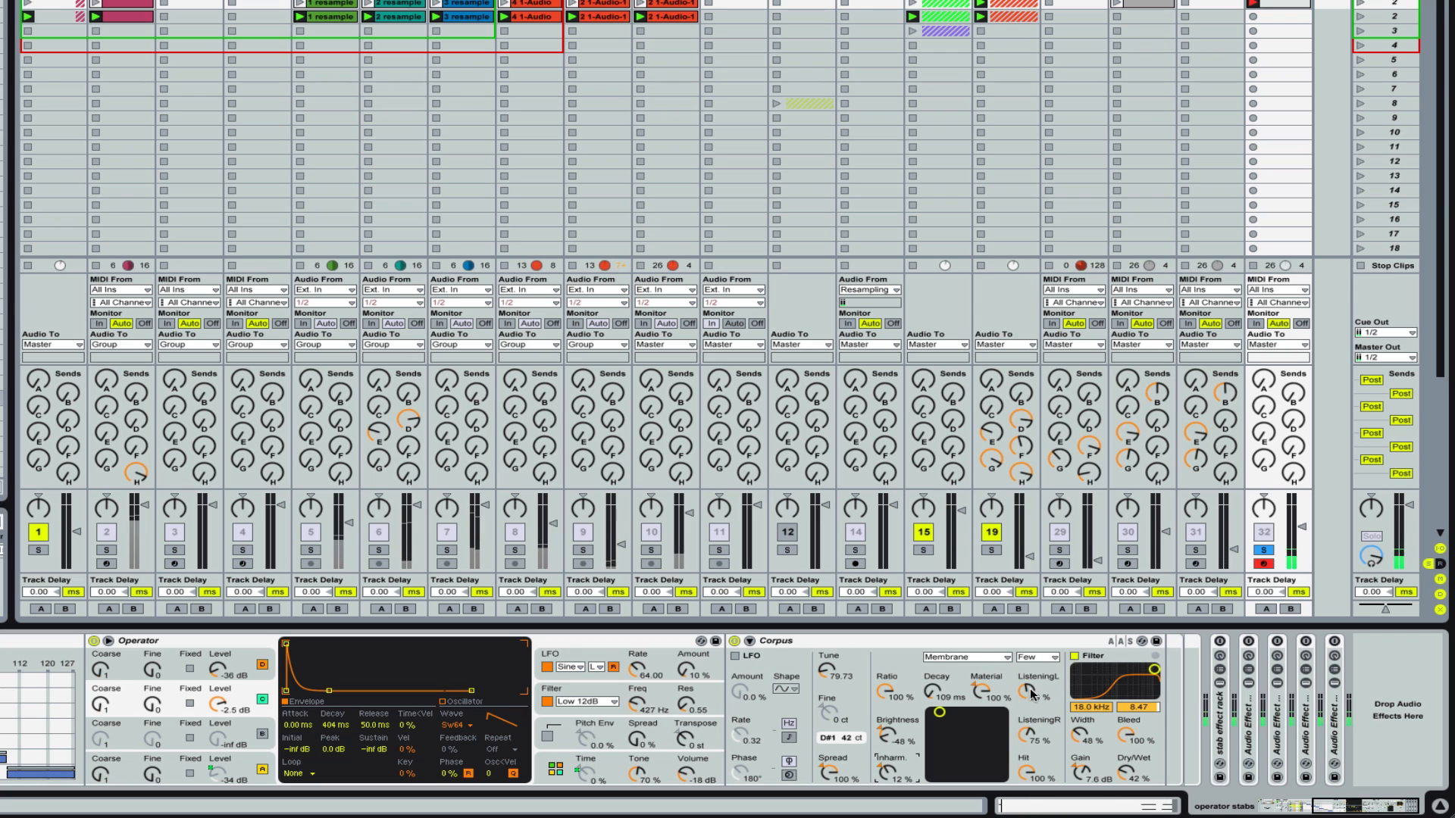
- Set the Corpus decay to 316 ms and take the operator stabs track off solo at a slightly lower volume
{"action": "left_click_drag", "start_coordinate": [945, 713], "coordinate": [985, 712]}
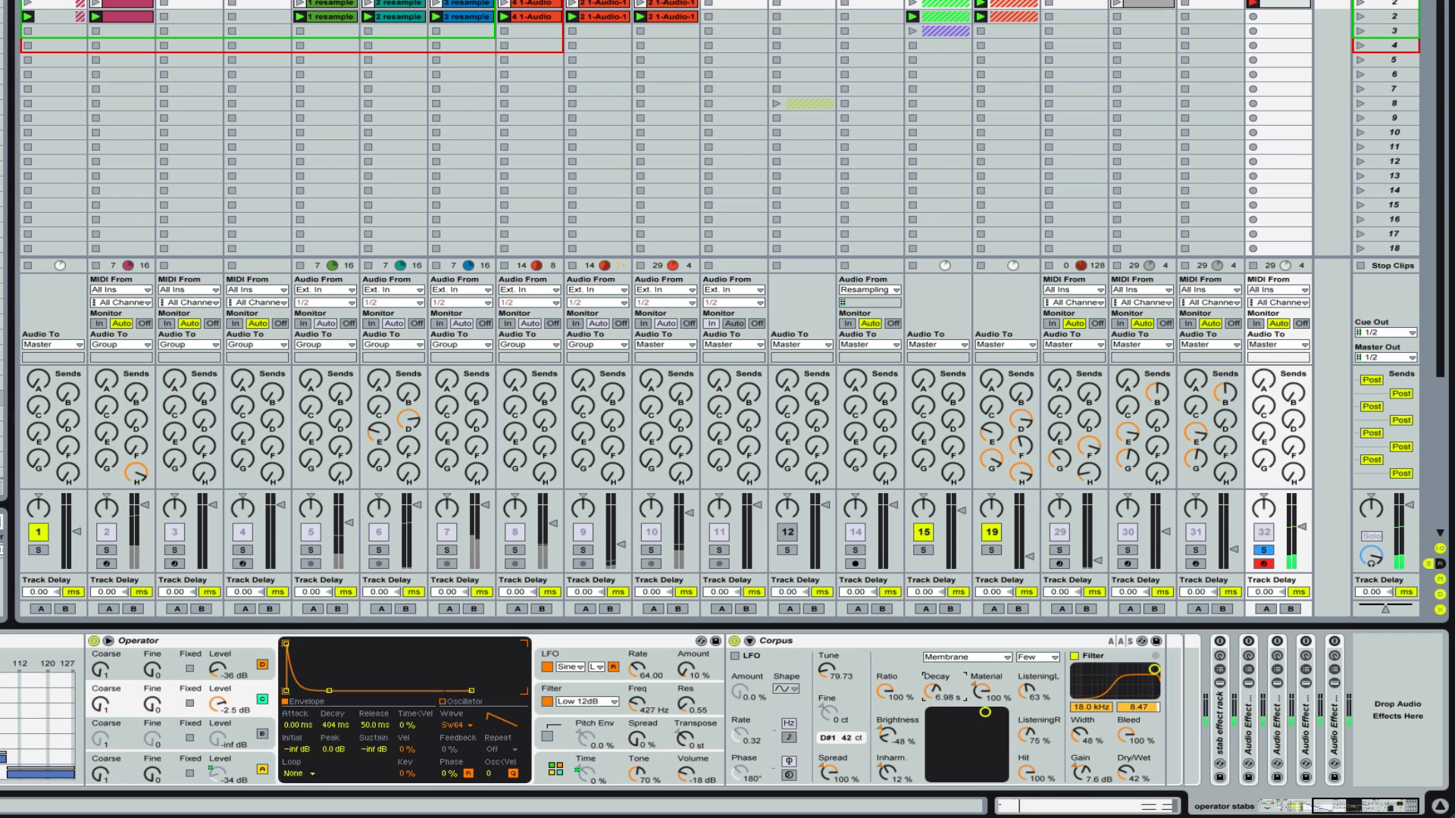
{"action": "left_click_drag", "start_coordinate": [929, 693], "coordinate": [930, 694]}
{"action": "left_click", "coordinate": [1257, 548]}
{"action": "left_click_drag", "start_coordinate": [930, 692], "coordinate": [930, 753]}
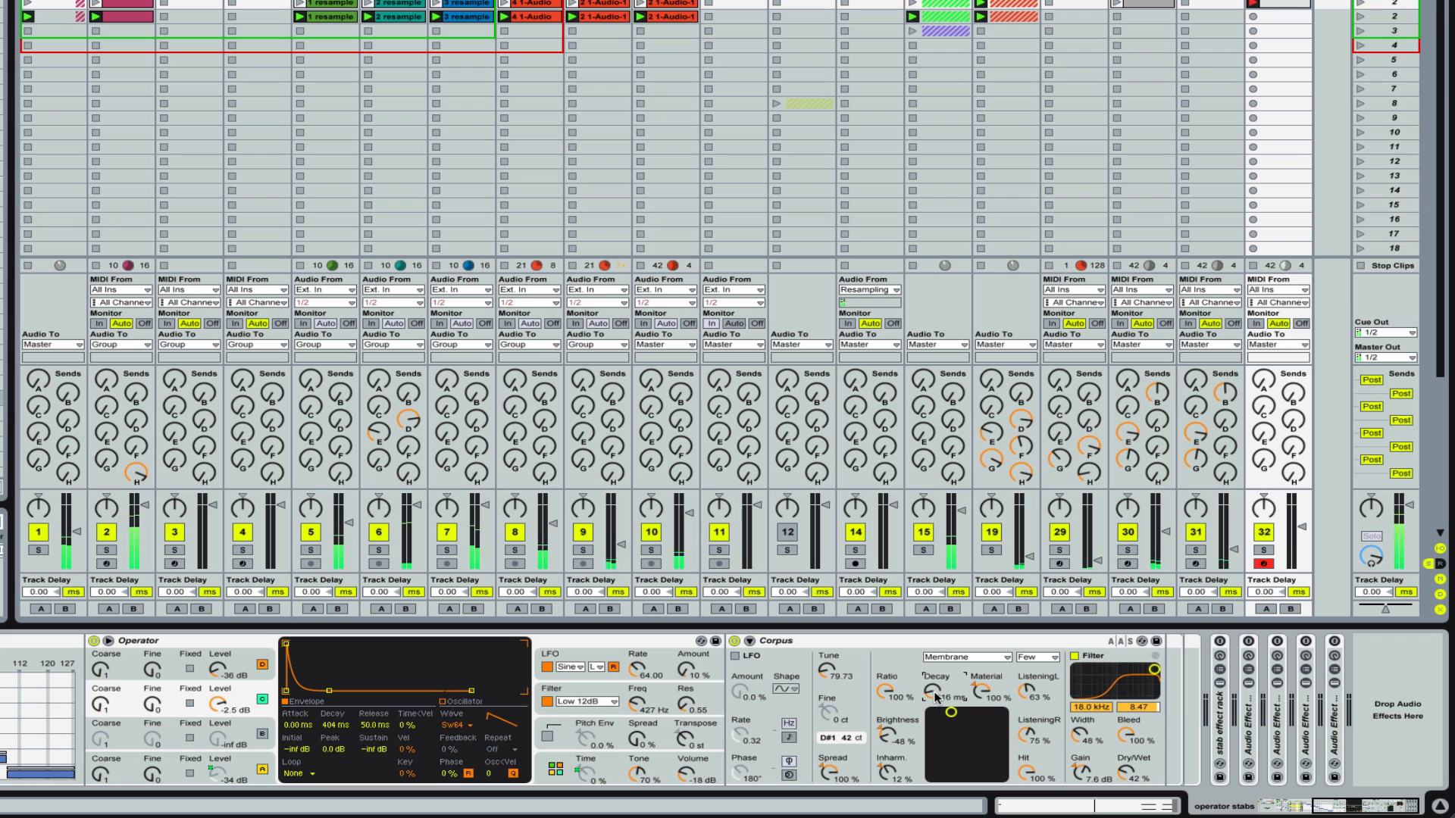
{"action": "left_click_drag", "start_coordinate": [1307, 530], "coordinate": [1306, 540]}
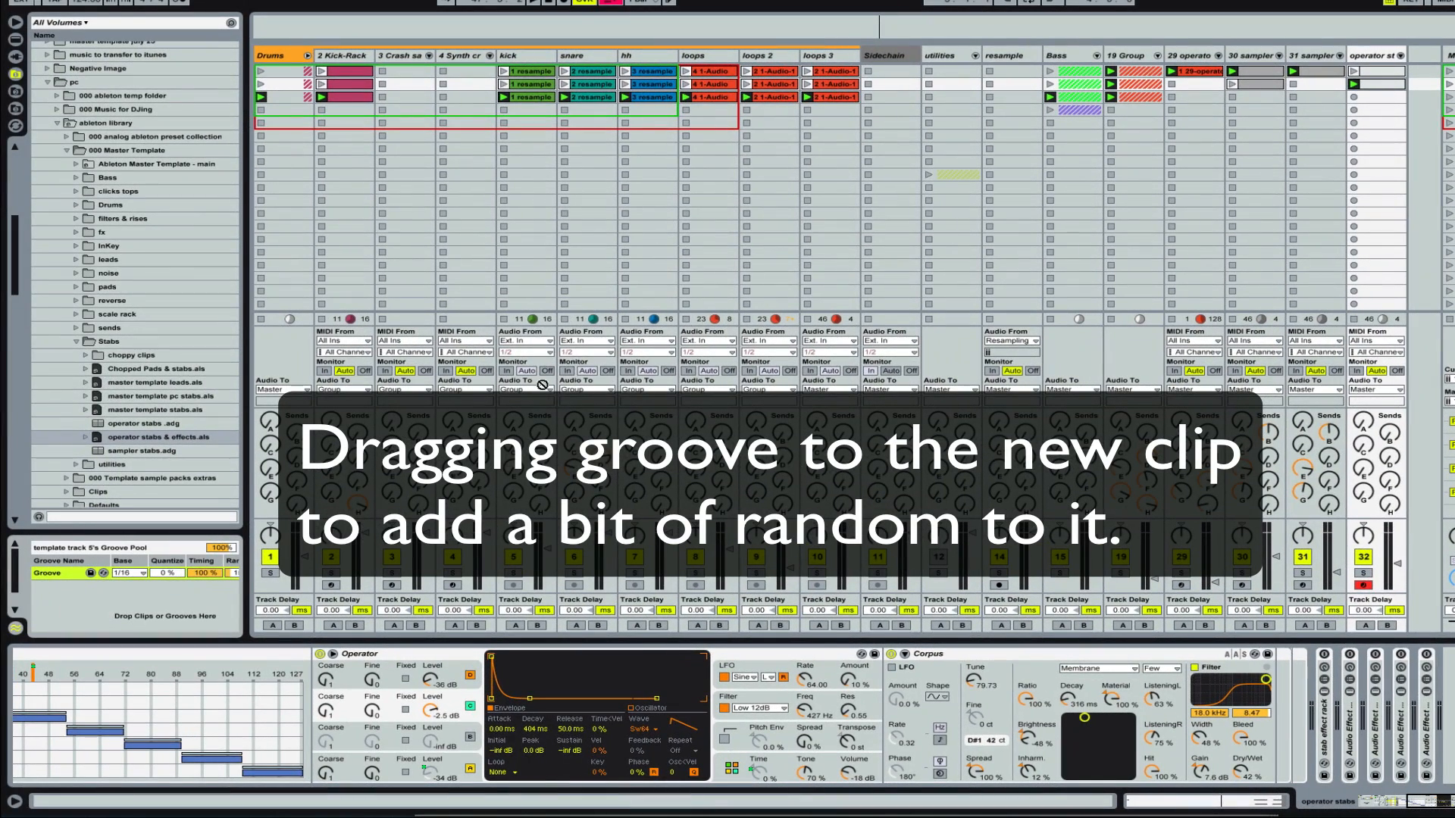
- Apply a groove from the groove pool to the operator stabs clip and set that groove's random amount to 14%
{"action": "left_click_drag", "start_coordinate": [848, 228], "coordinate": [1362, 92]}
{"action": "left_click_drag", "start_coordinate": [1094, 245], "coordinate": [1377, 82]}
{"action": "left_click", "coordinate": [1379, 121]}
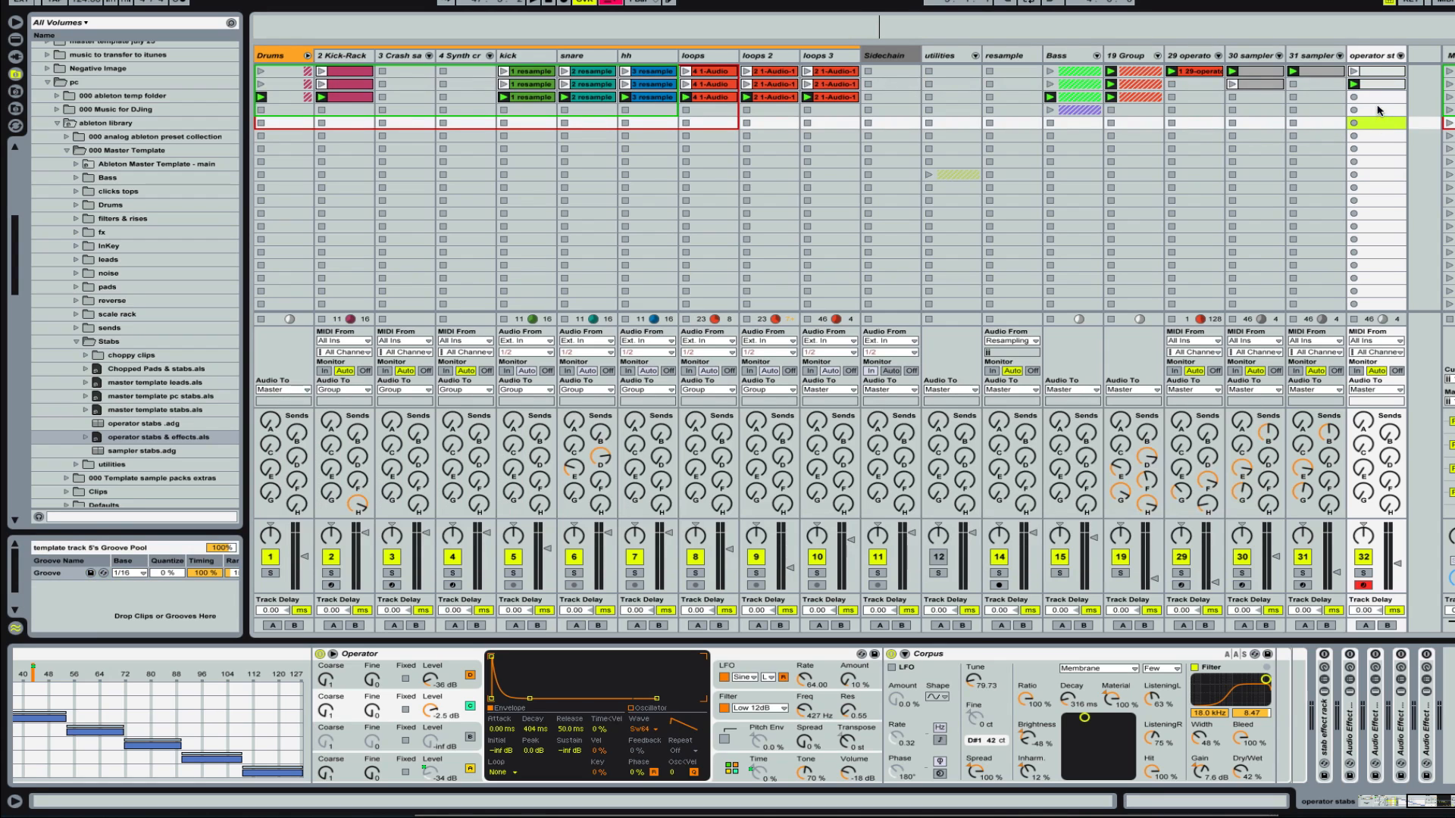
{"action": "left_click", "coordinate": [1354, 86]}
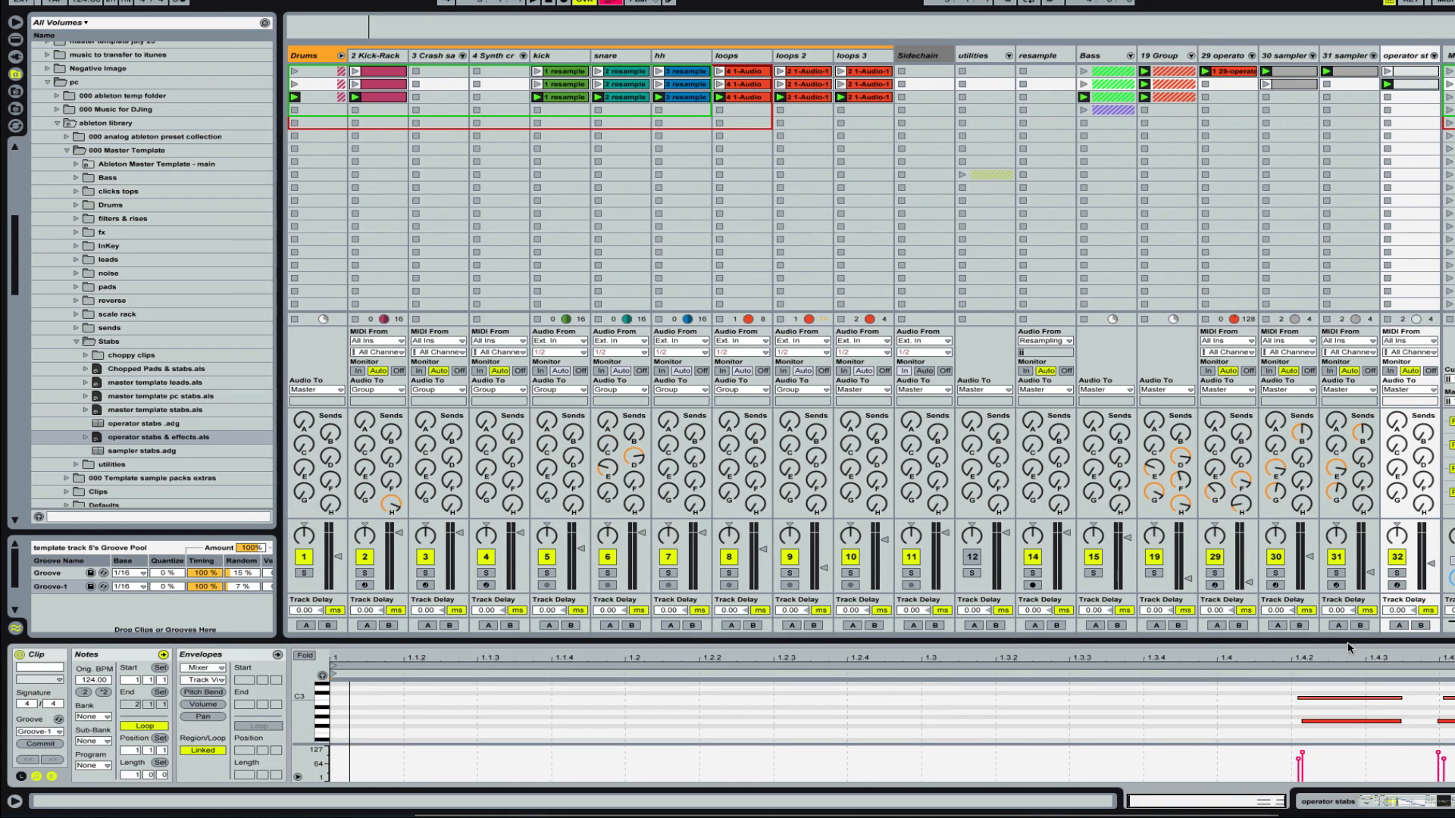
{"action": "key", "text": "space"}
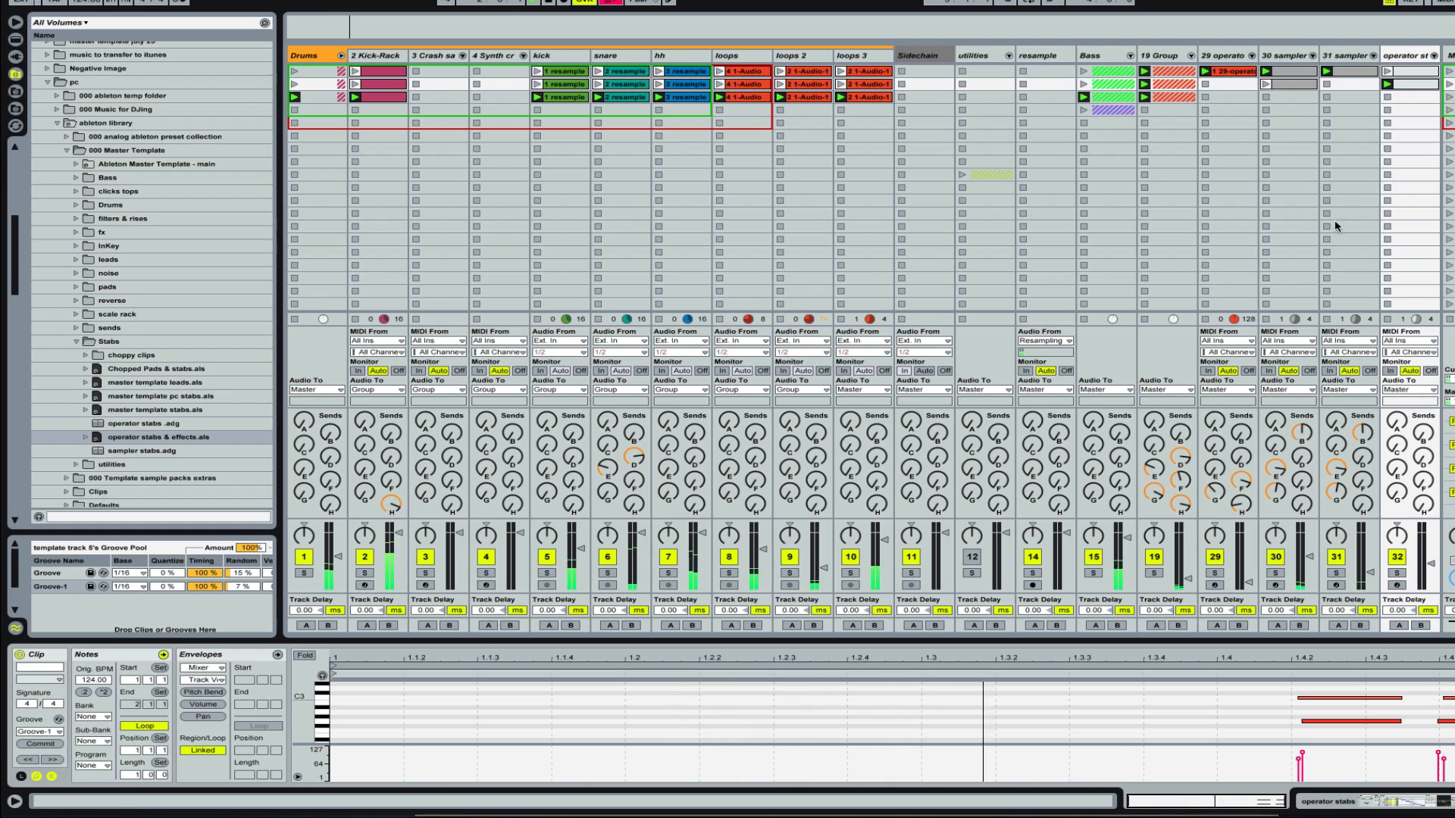
{"action": "left_click_drag", "start_coordinate": [230, 589], "coordinate": [230, 570]}
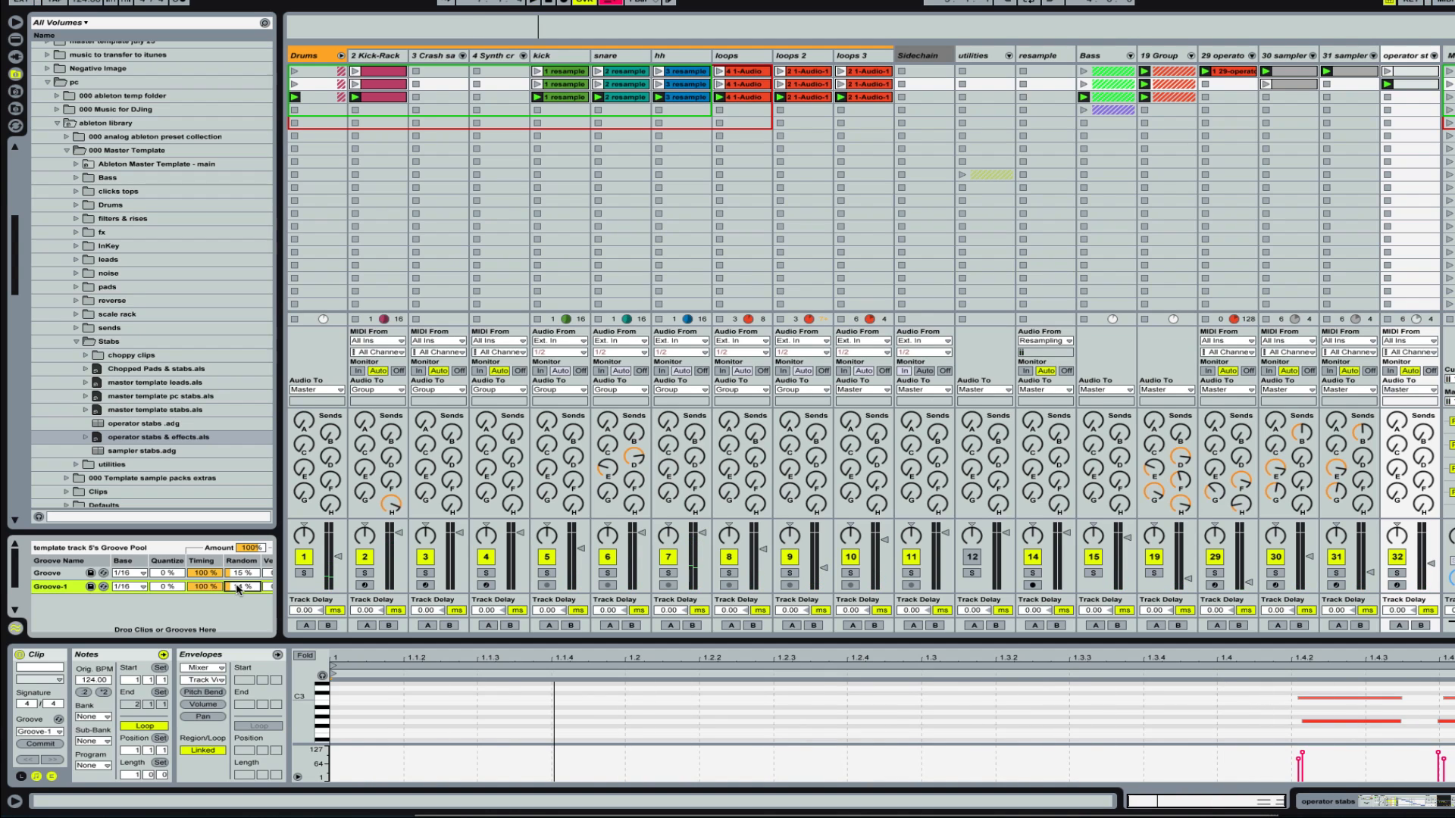
- Show the operator stabs devices and unfold the stab effect rack to examine its effect chain
{"action": "key", "text": "shift+Tab"}
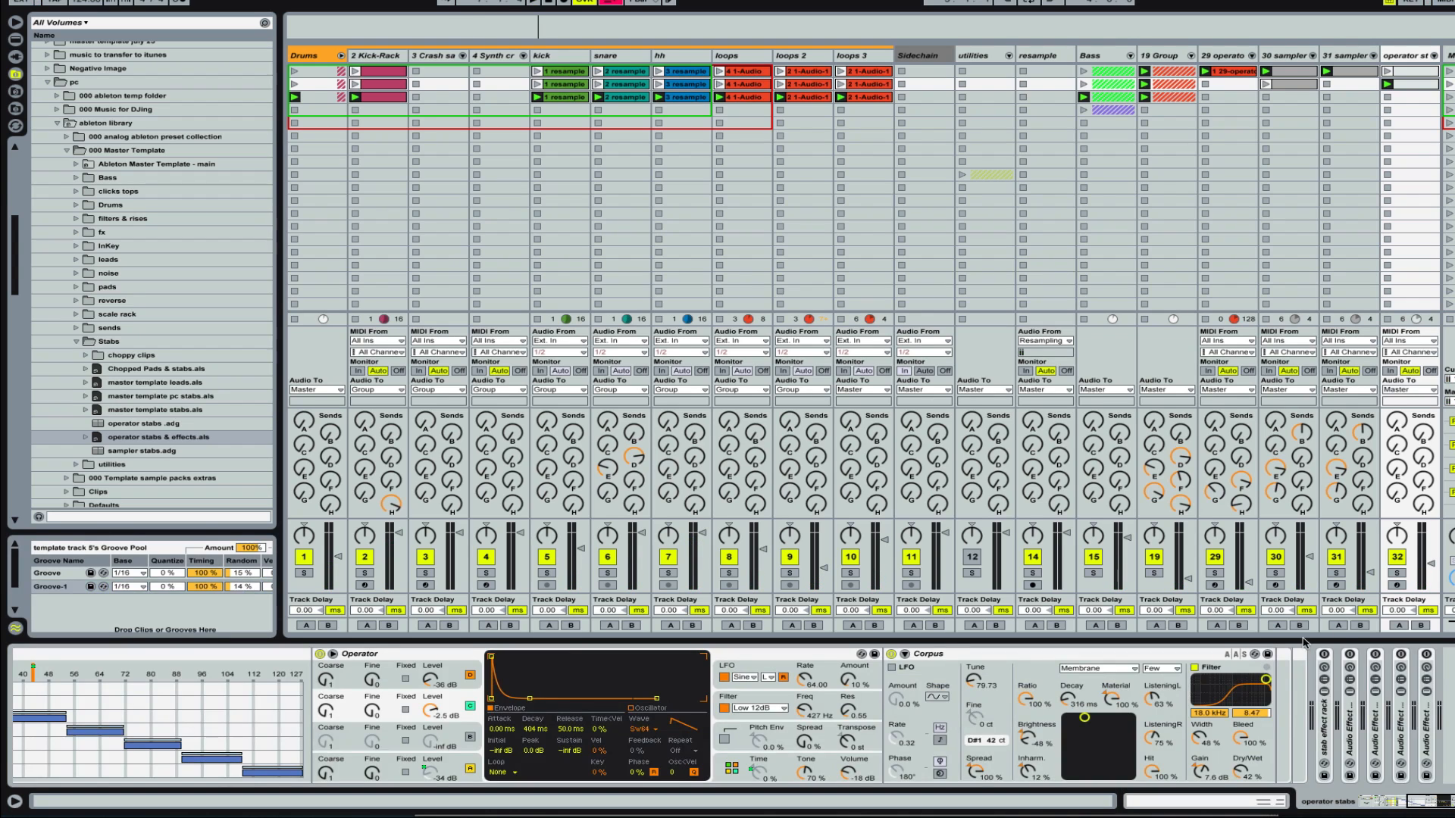
{"action": "left_click", "coordinate": [1325, 753]}
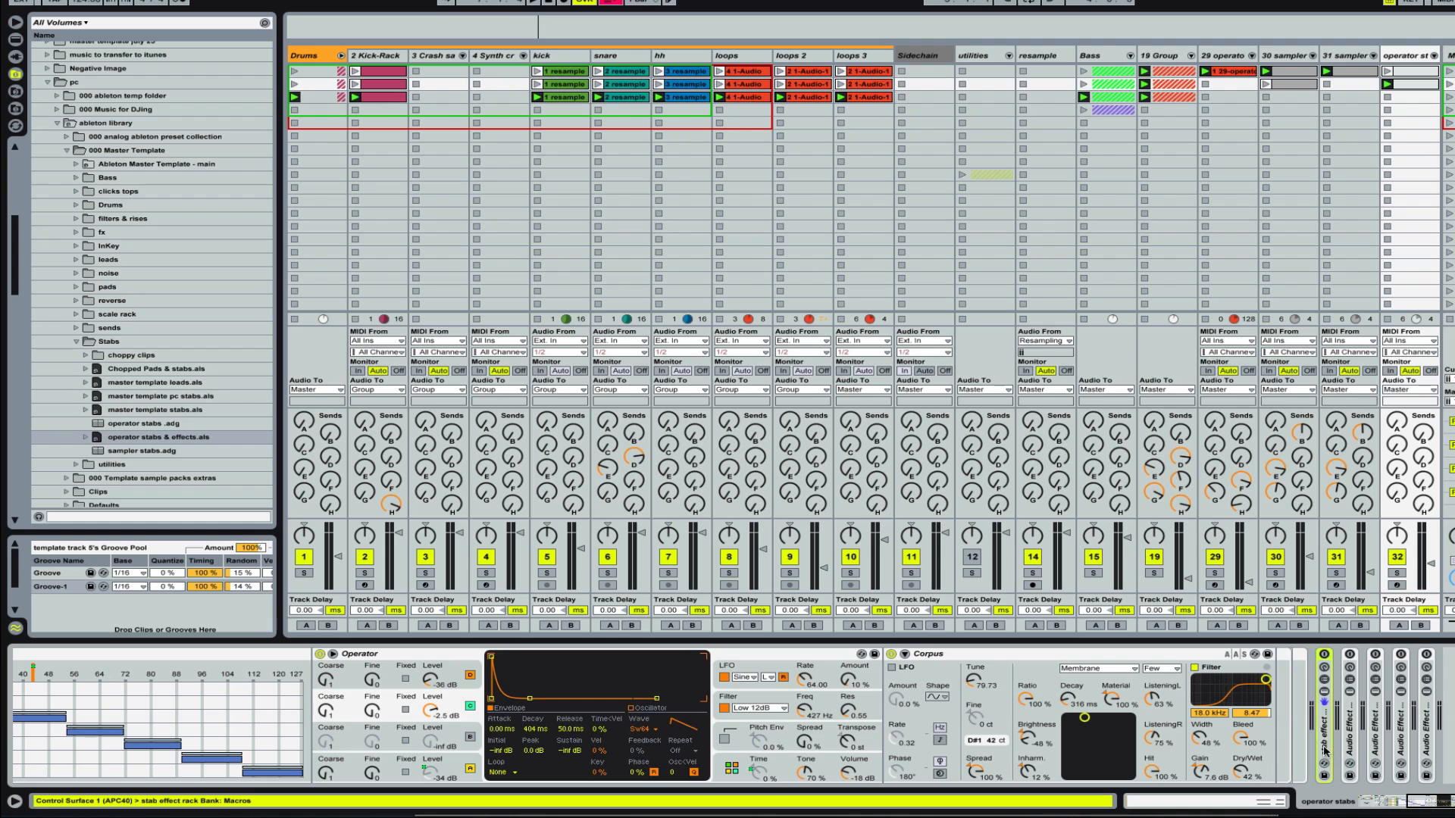
{"action": "left_click", "coordinate": [1326, 696]}
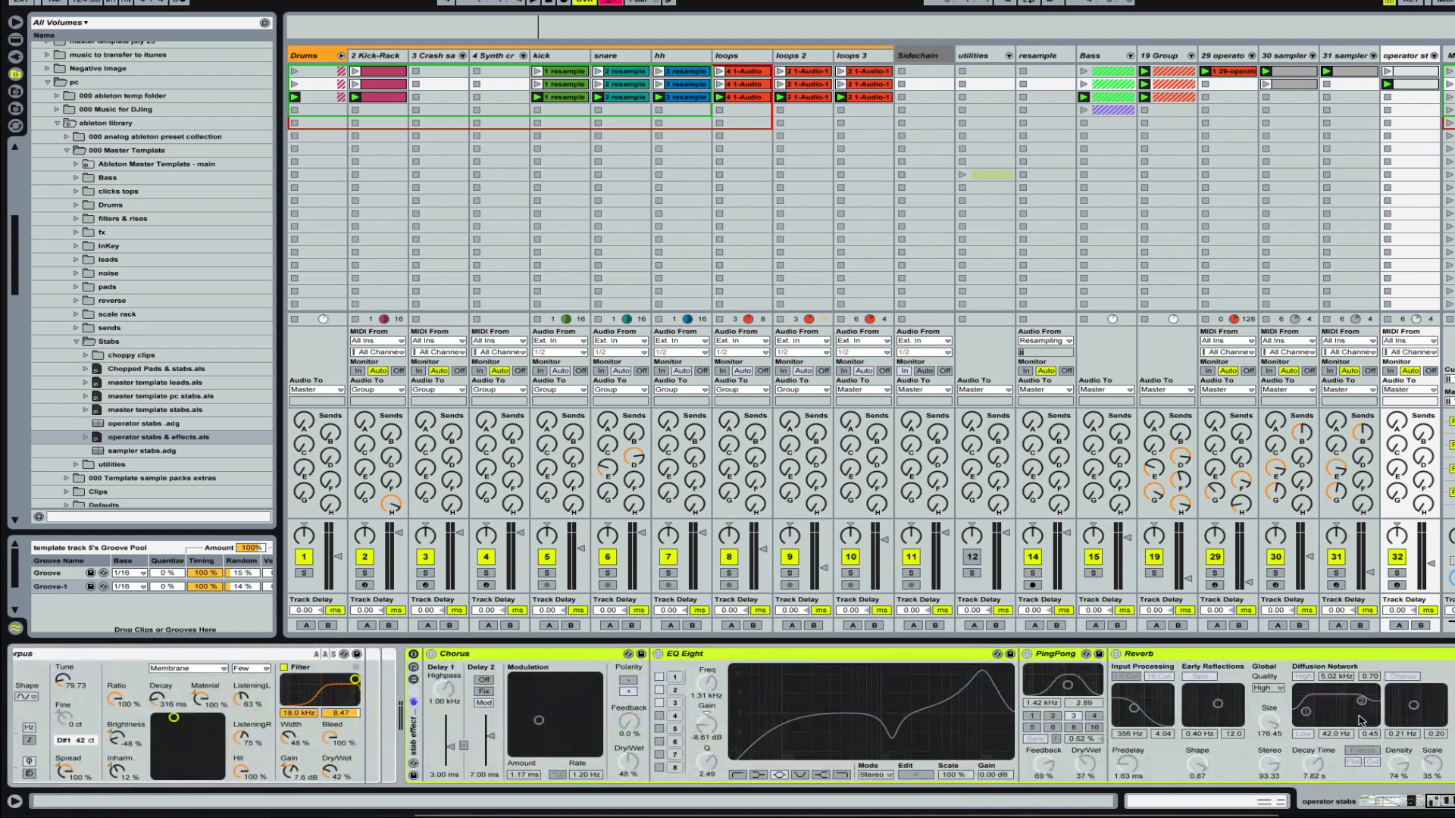
{"action": "scroll", "coordinate": [1362, 721], "scroll_direction": "up", "scroll_amount": 10}
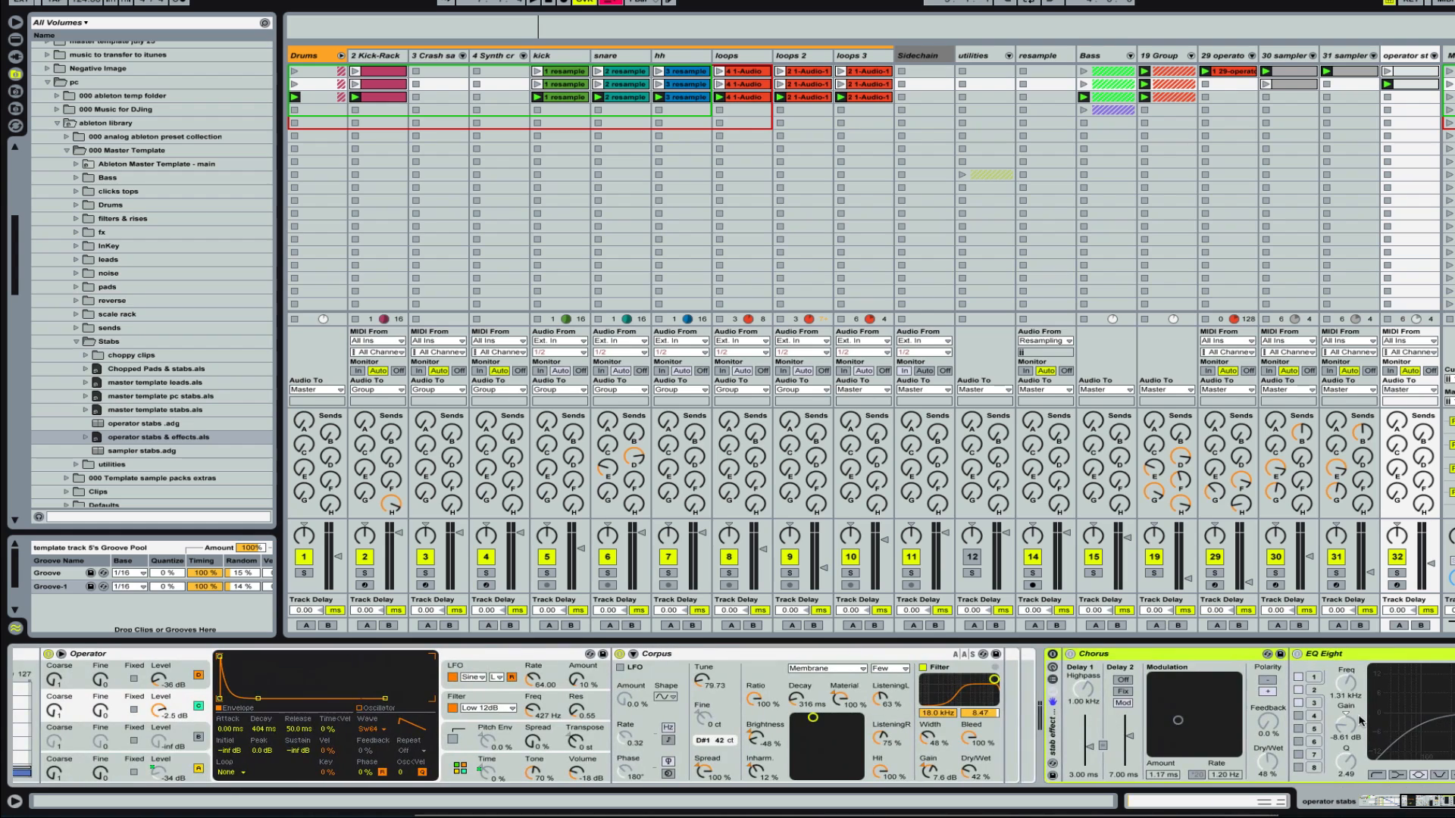
{"action": "scroll", "coordinate": [1362, 722], "scroll_direction": "down", "scroll_amount": 3}
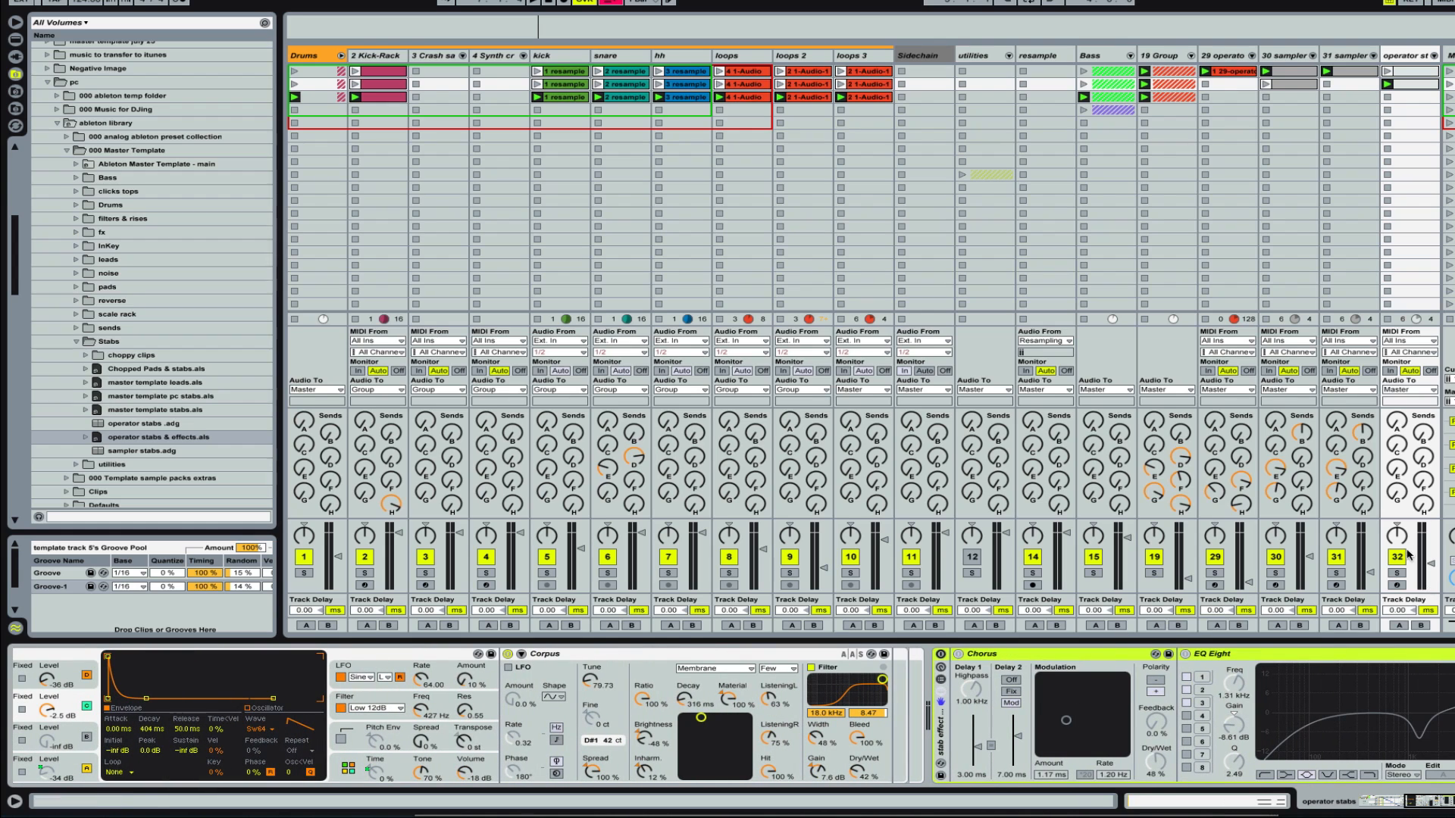
{"action": "scroll", "coordinate": [1225, 725], "scroll_direction": "down", "scroll_amount": 4}
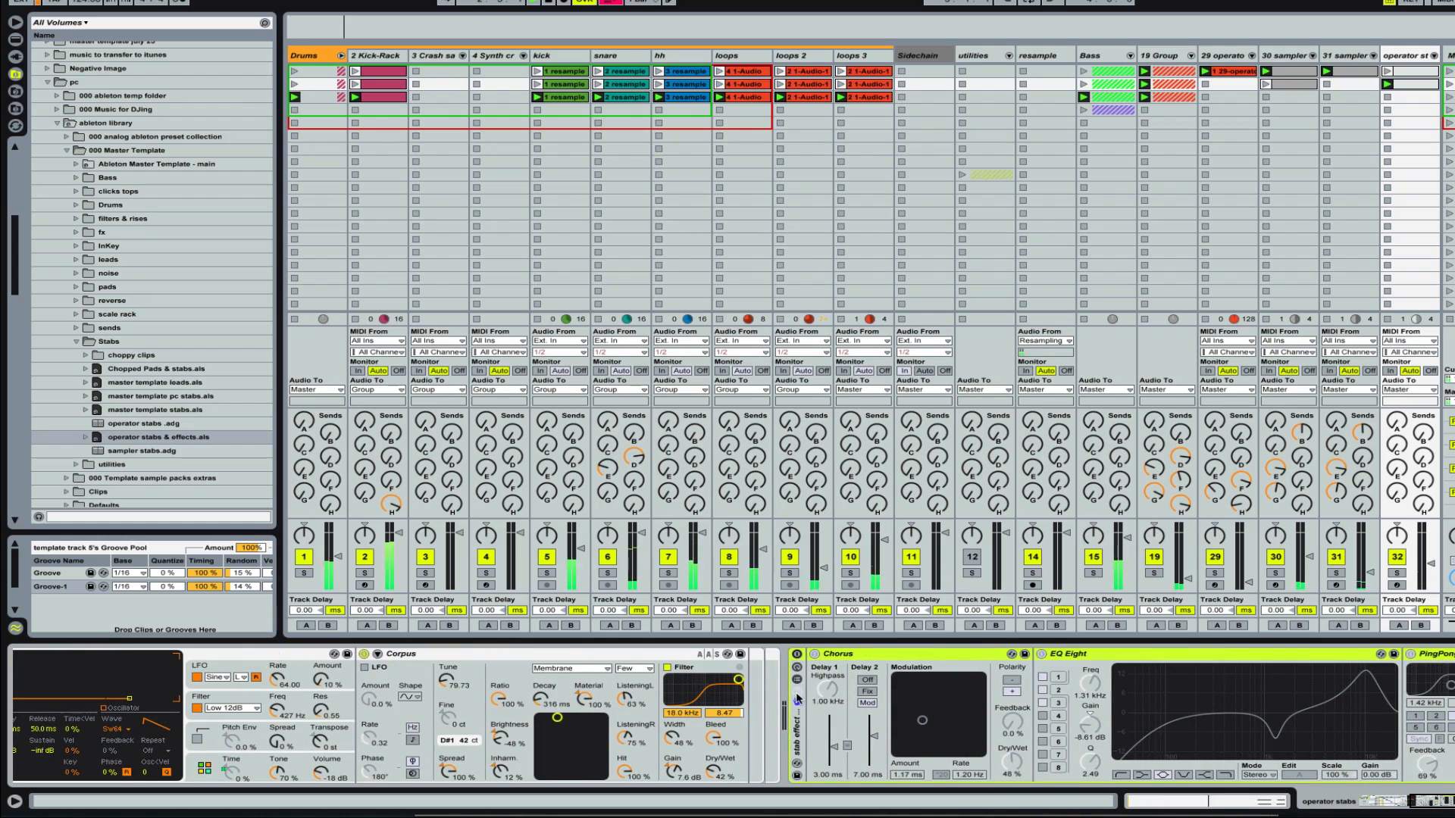
- Fold the stab effect rack and audition it and the neighbouring audio effect rack by switching them on and off
{"action": "double_click", "coordinate": [794, 648]}
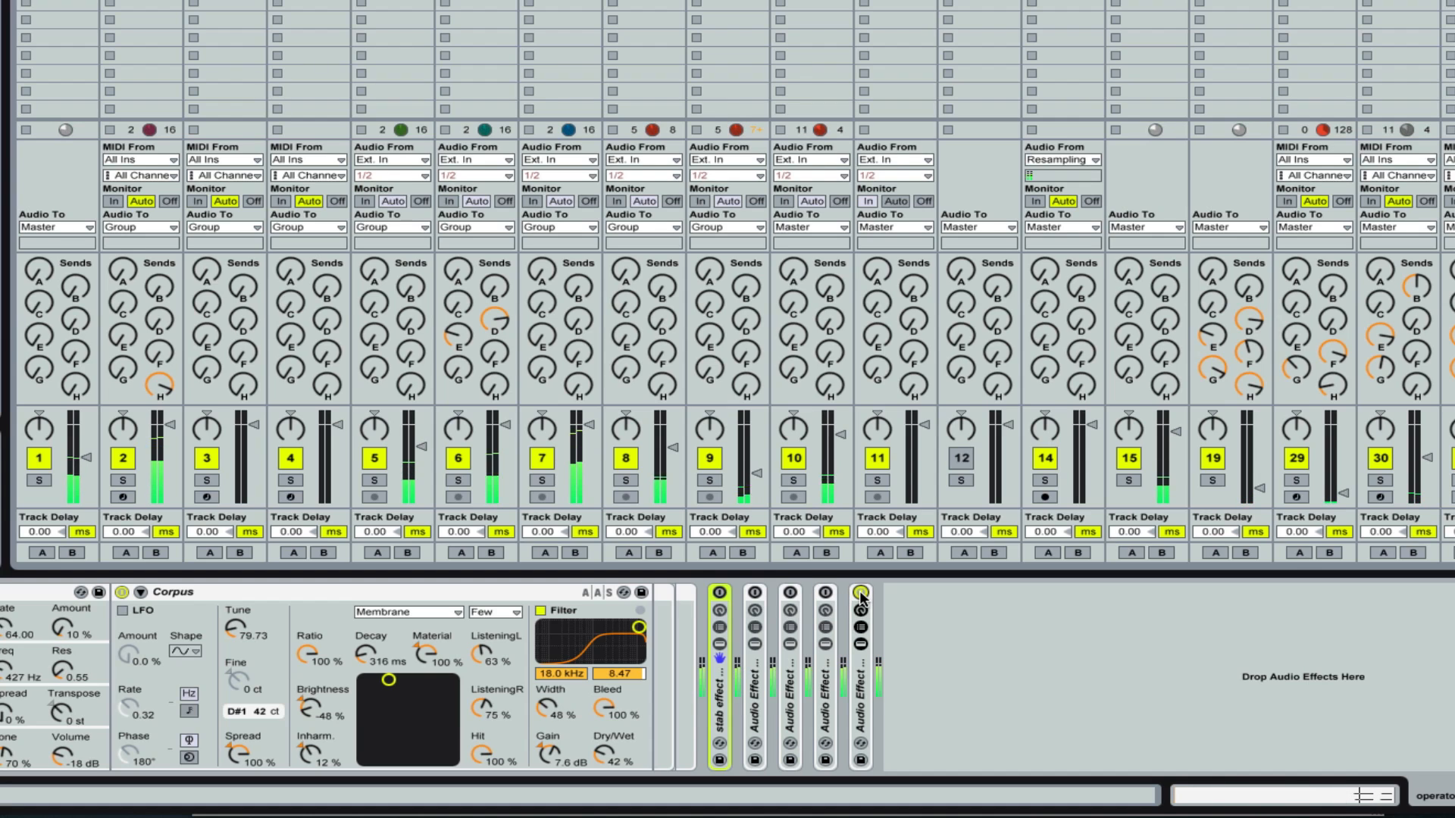
{"action": "left_click", "coordinate": [755, 592]}
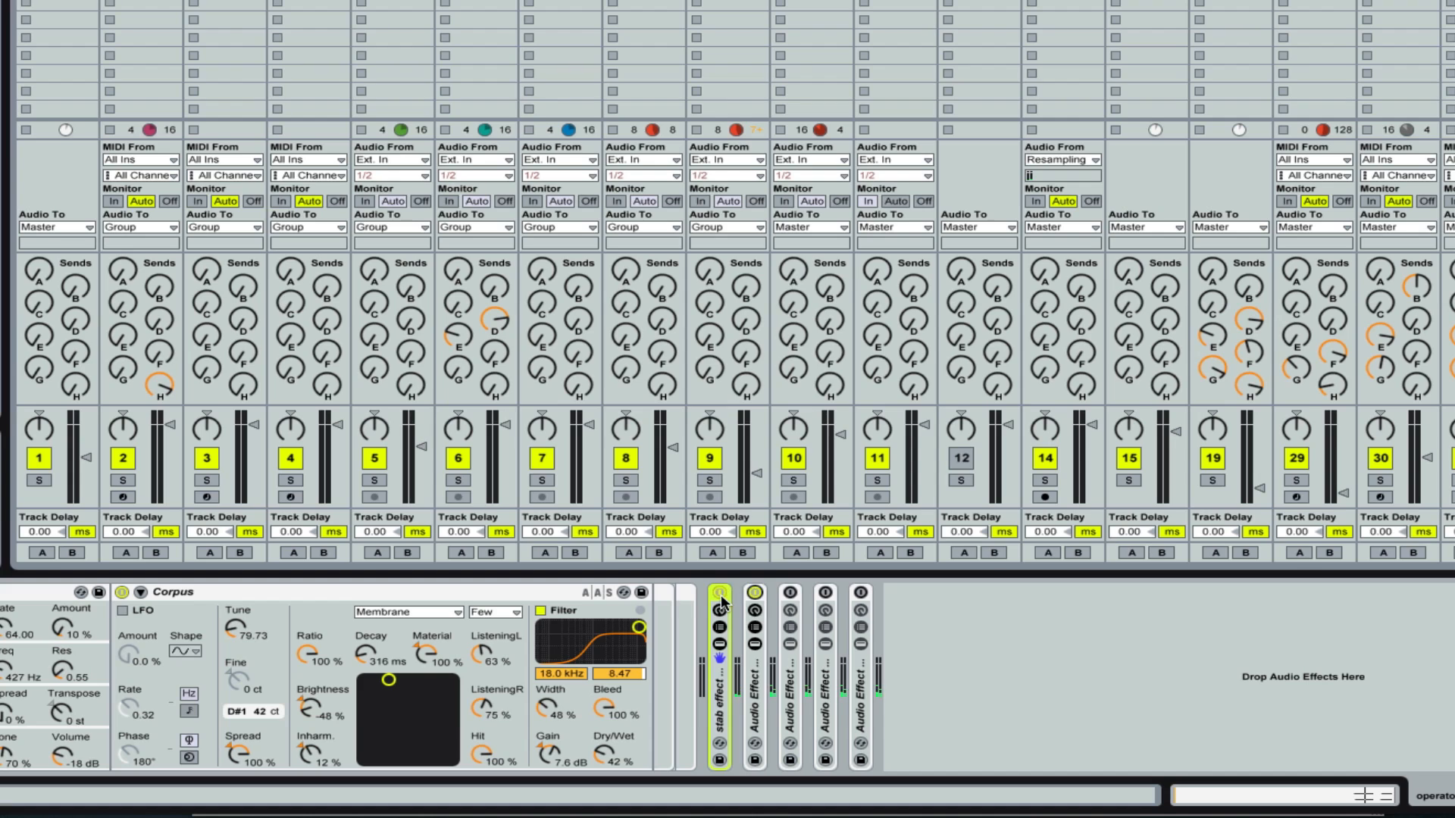
{"action": "left_click", "coordinate": [720, 595]}
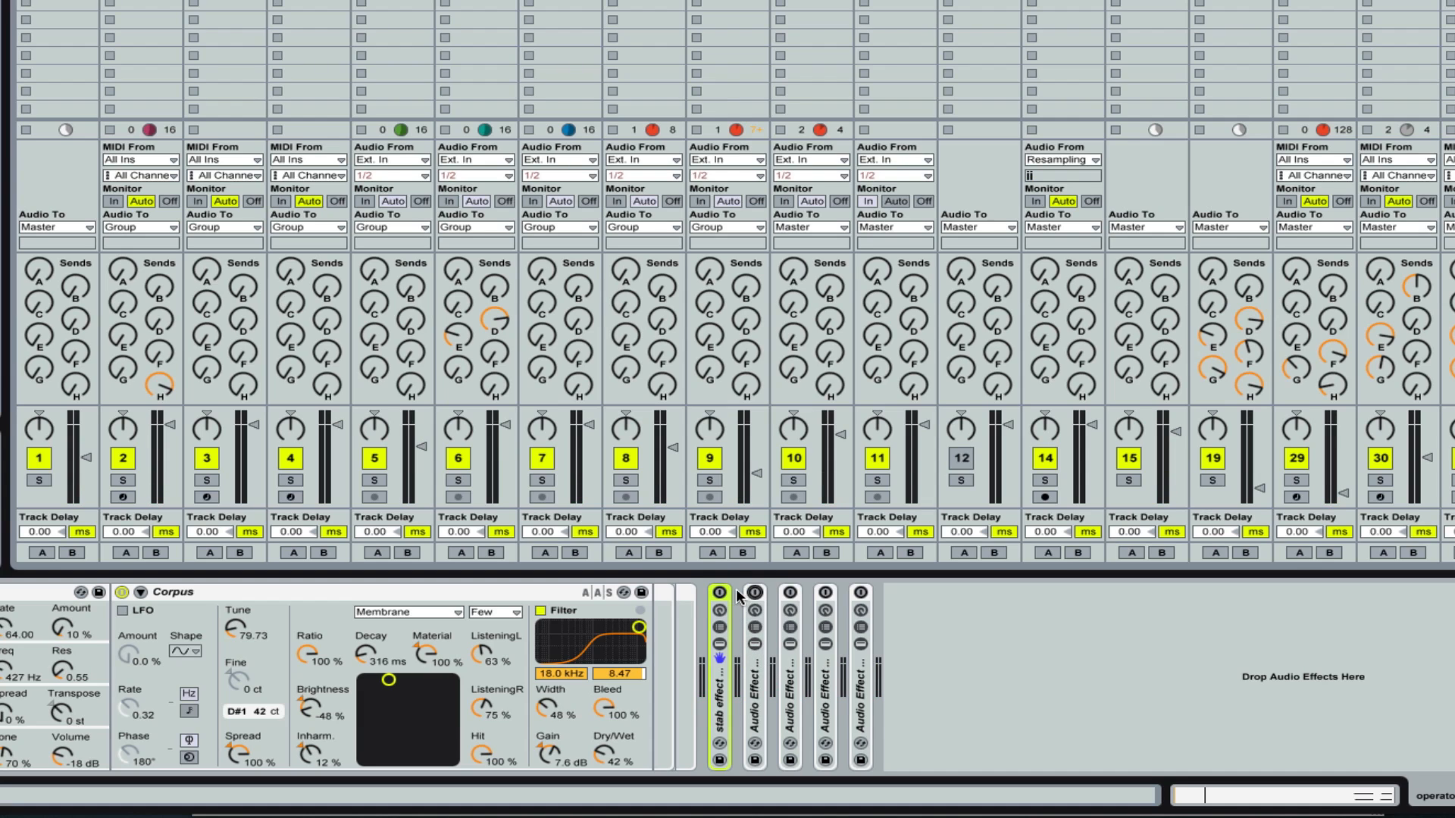
- Unfold the stab effect rack and set its Reverb dry/wet to 7.9 %, PingPong dry/wet to 10 % and PingPong feedback to 57 %
{"action": "left_click", "coordinate": [720, 645]}
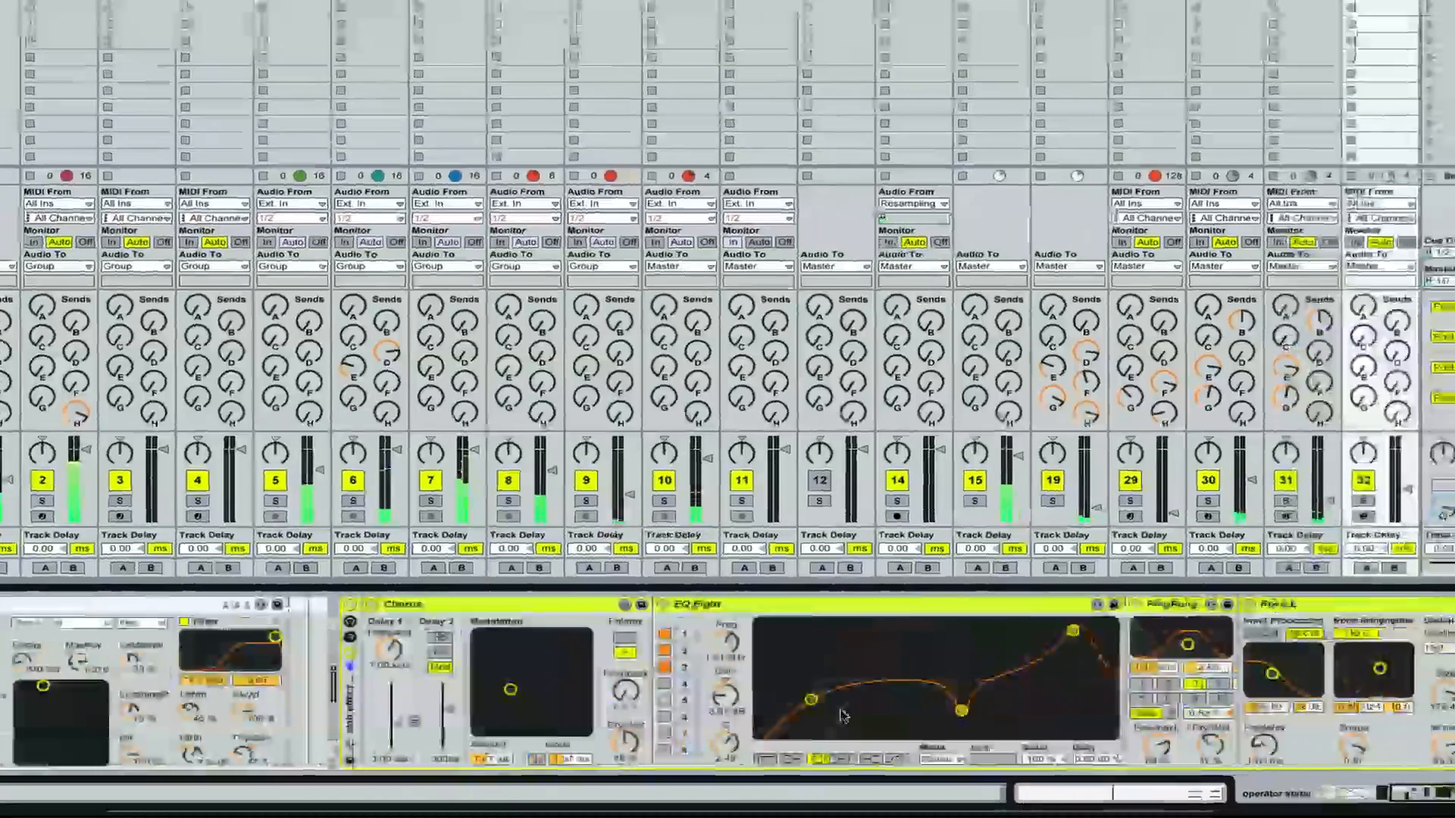
{"action": "scroll", "coordinate": [849, 705], "scroll_direction": "right", "scroll_amount": 5}
{"action": "scroll", "coordinate": [861, 716], "scroll_direction": "right", "scroll_amount": 4}
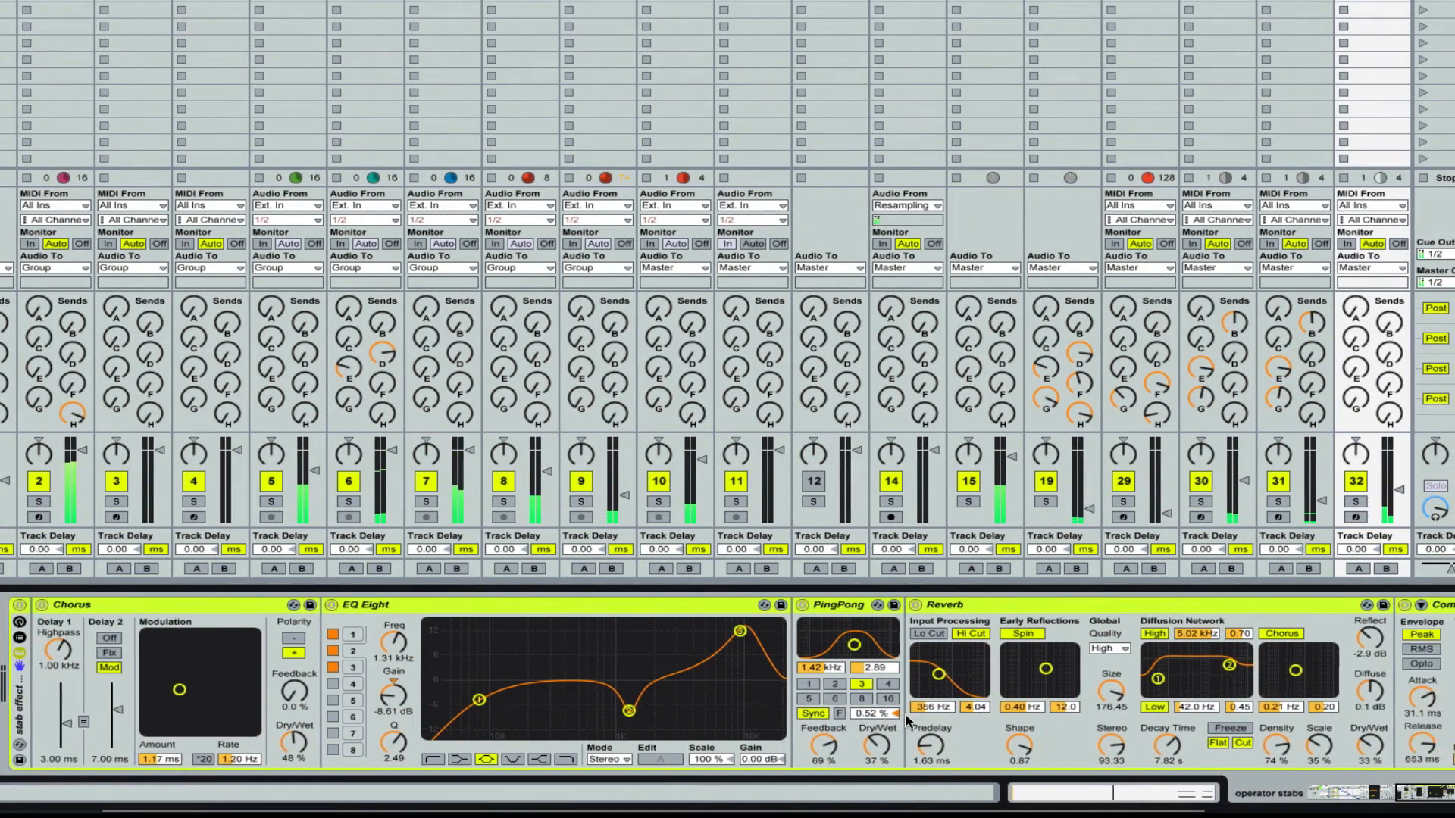
{"action": "left_click_drag", "start_coordinate": [1124, 746], "coordinate": [1124, 769]}
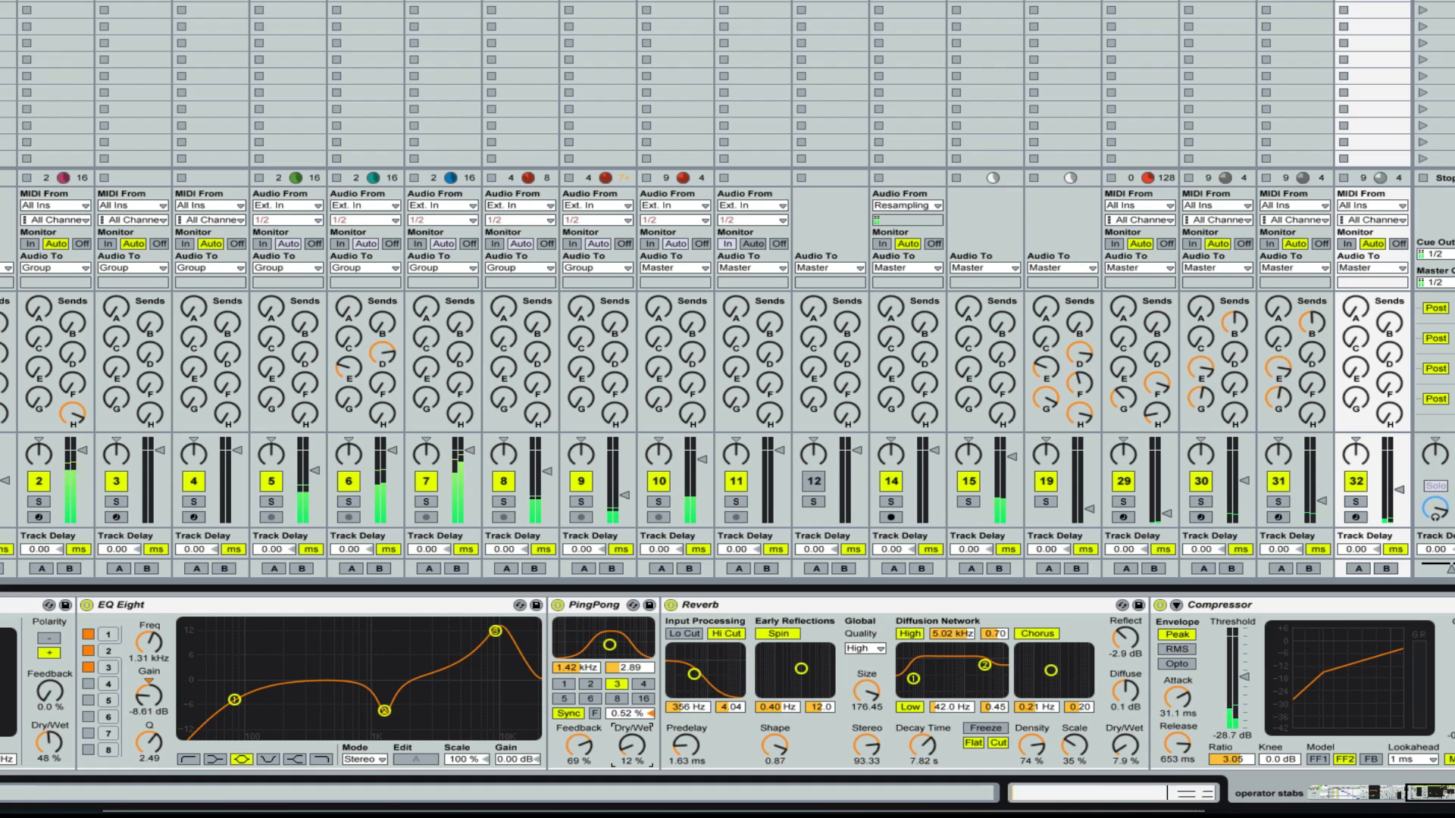
{"action": "left_click_drag", "start_coordinate": [633, 746], "coordinate": [633, 745]}
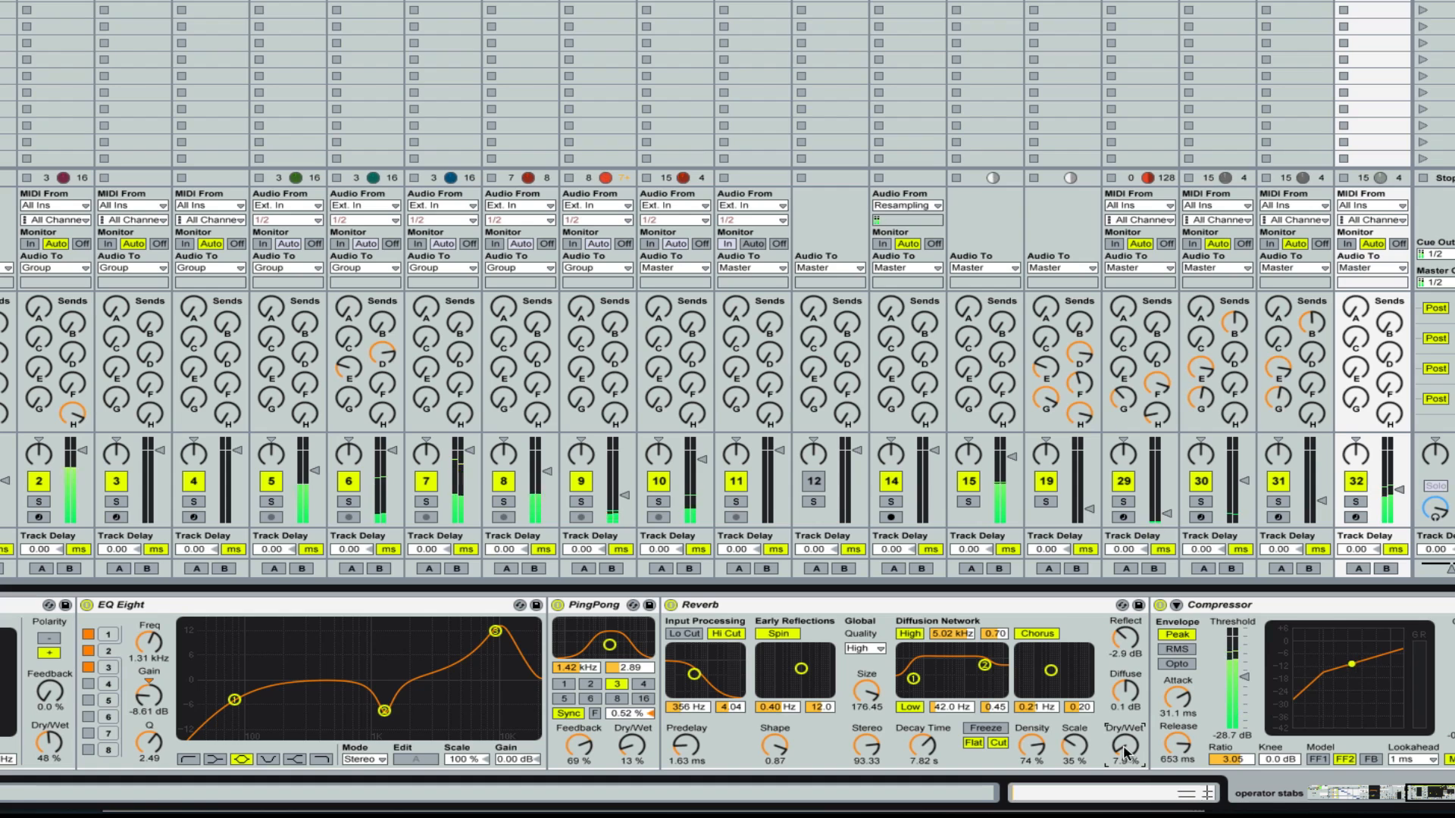
{"action": "left_click_drag", "start_coordinate": [569, 753], "coordinate": [568, 757]}
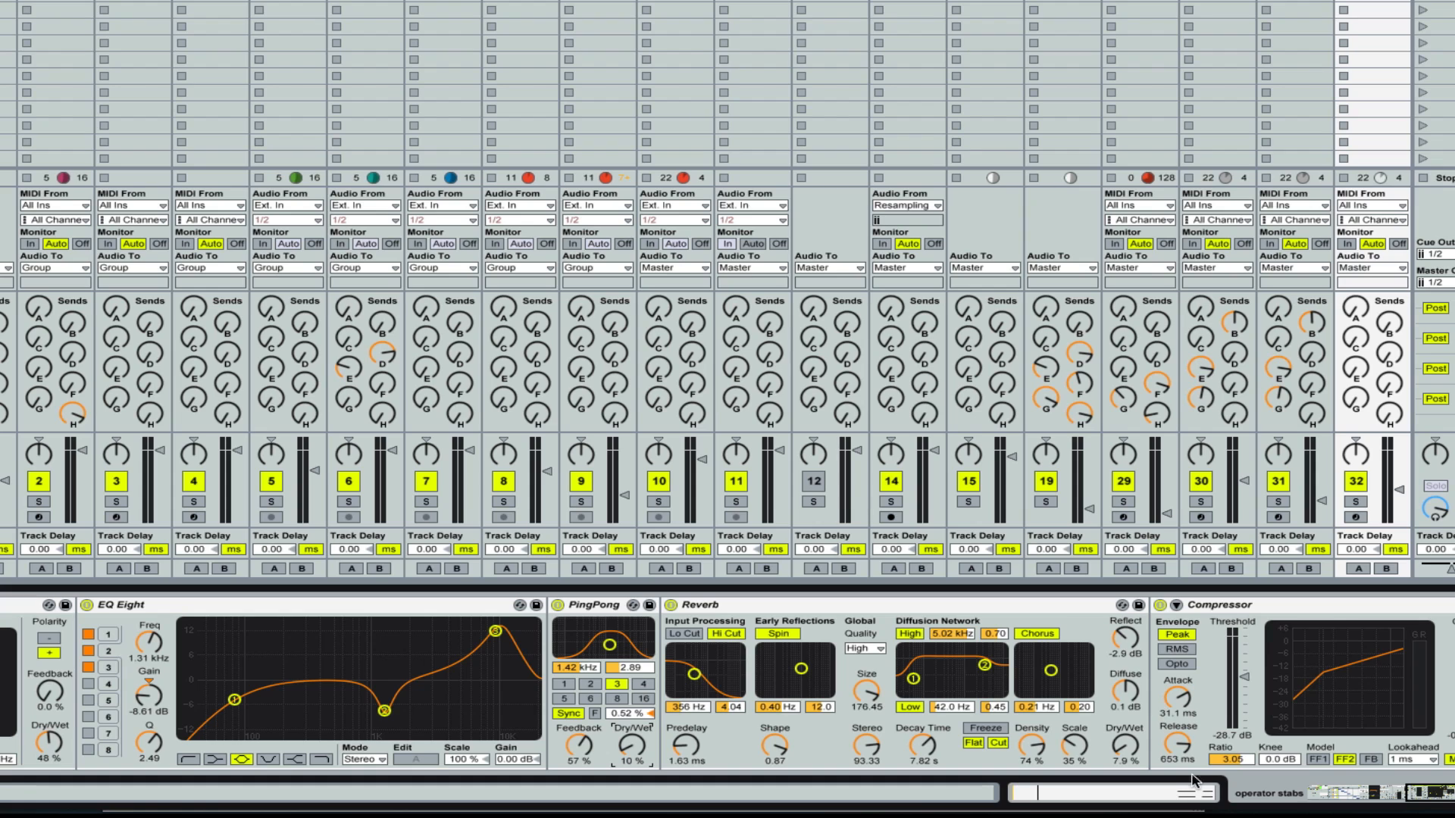
- Switch on and unfold the audio effect rack after the stab effect rack, bringing its Filter Delay and Compressor into view
{"action": "left_click", "coordinate": [1444, 794]}
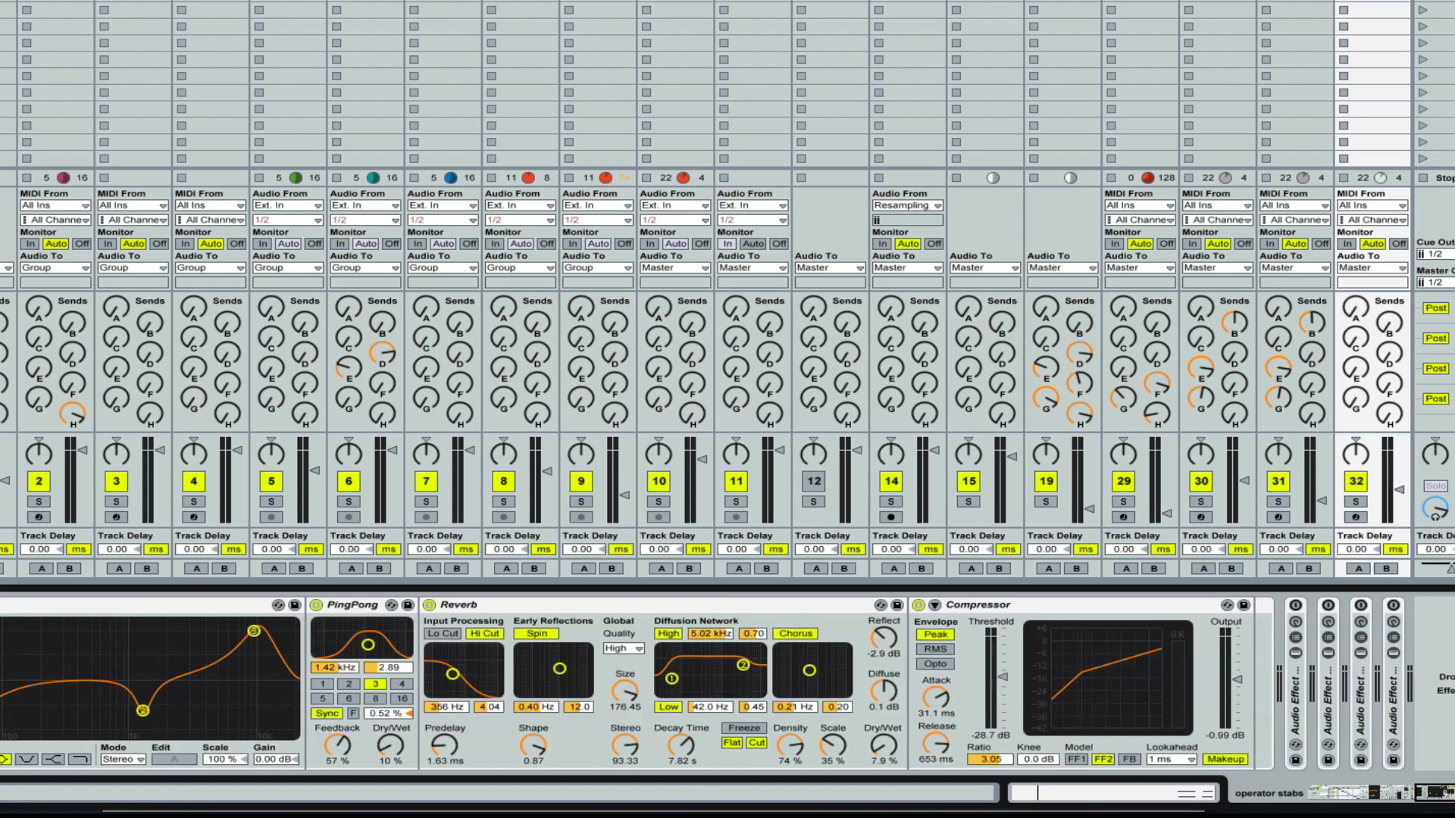
{"action": "left_click", "coordinate": [1296, 606]}
{"action": "left_click", "coordinate": [1296, 654]}
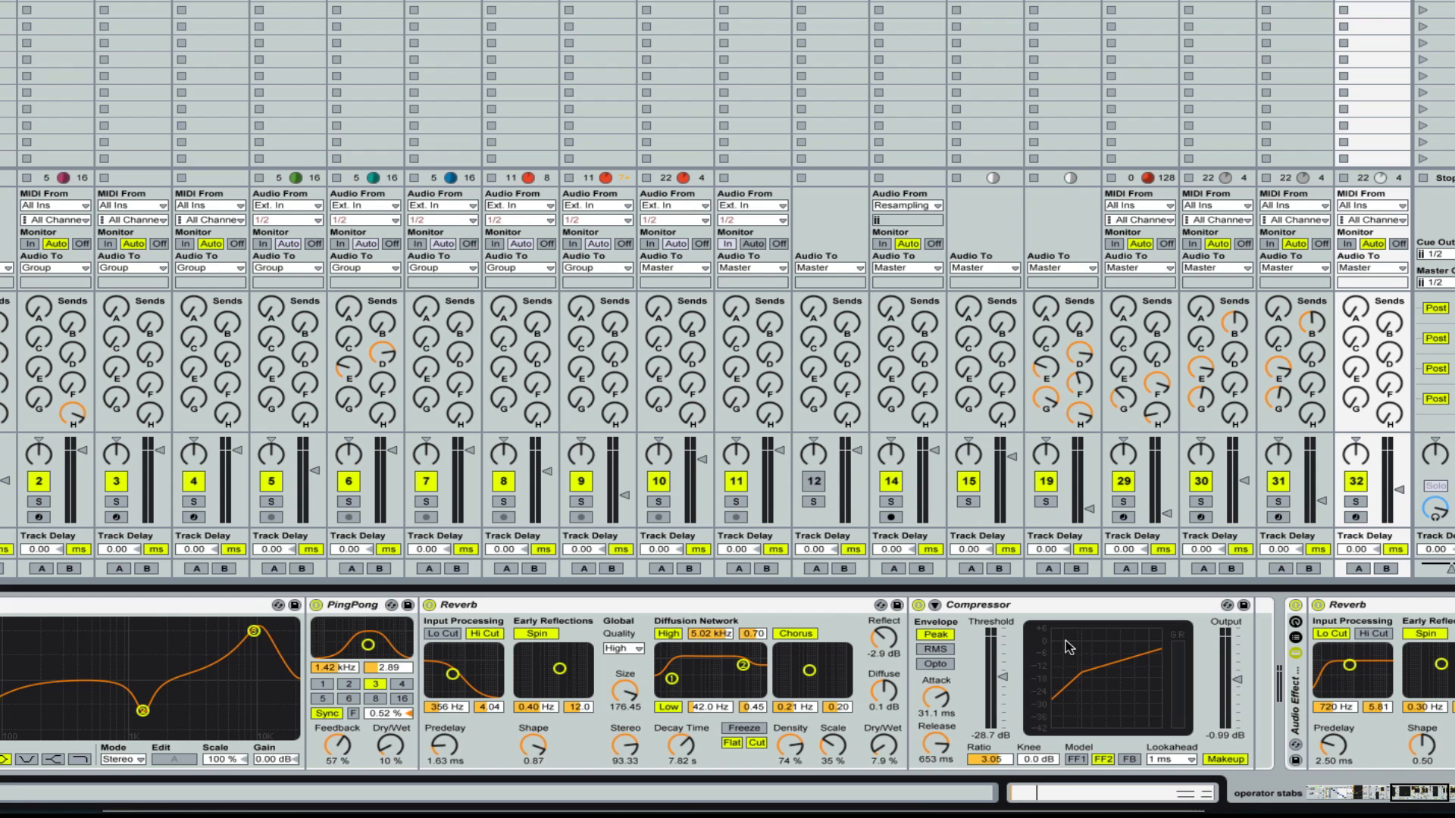
{"action": "left_click", "coordinate": [22, 732]}
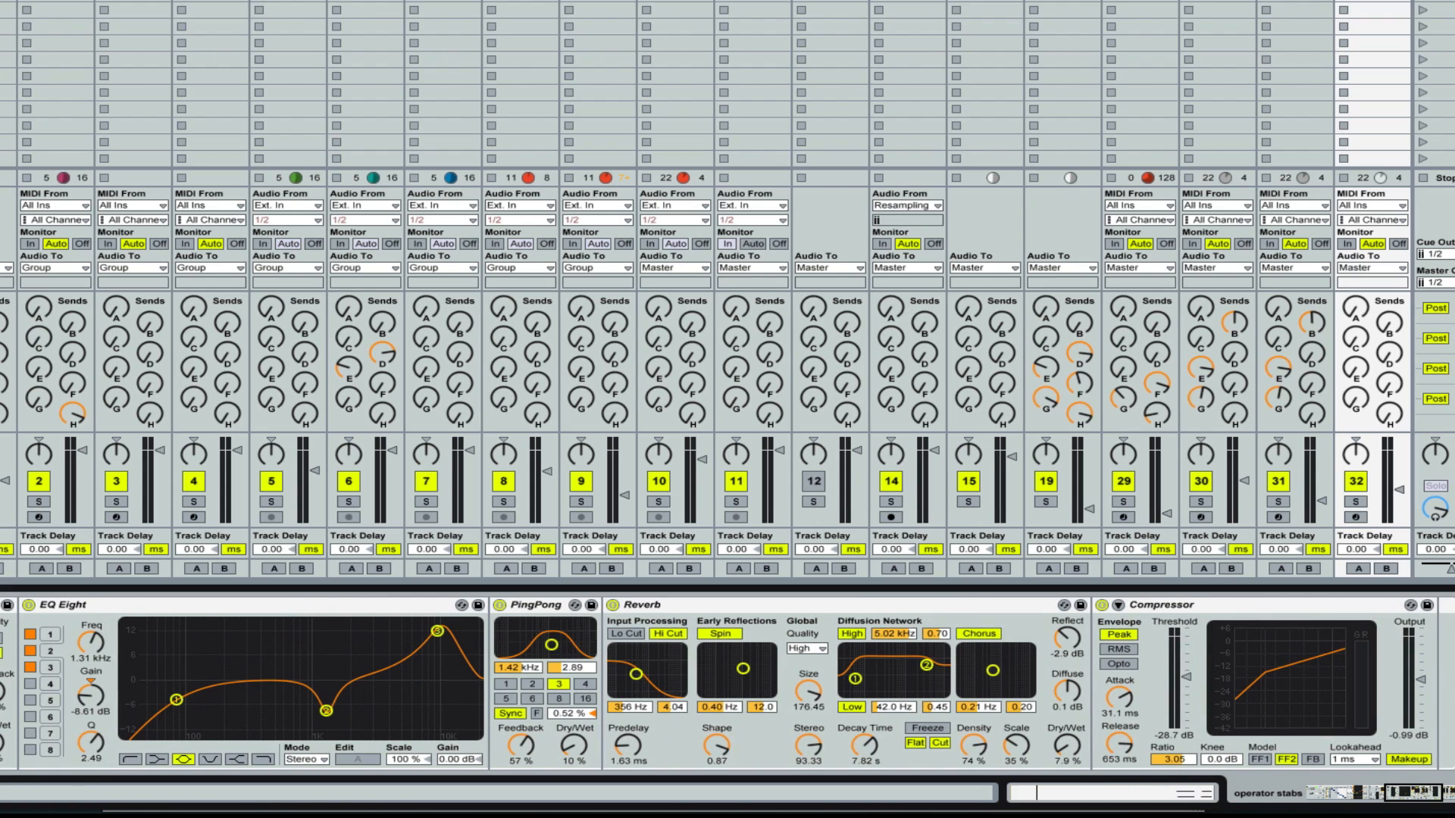
{"action": "scroll", "coordinate": [727, 683], "scroll_direction": "right", "scroll_amount": 15}
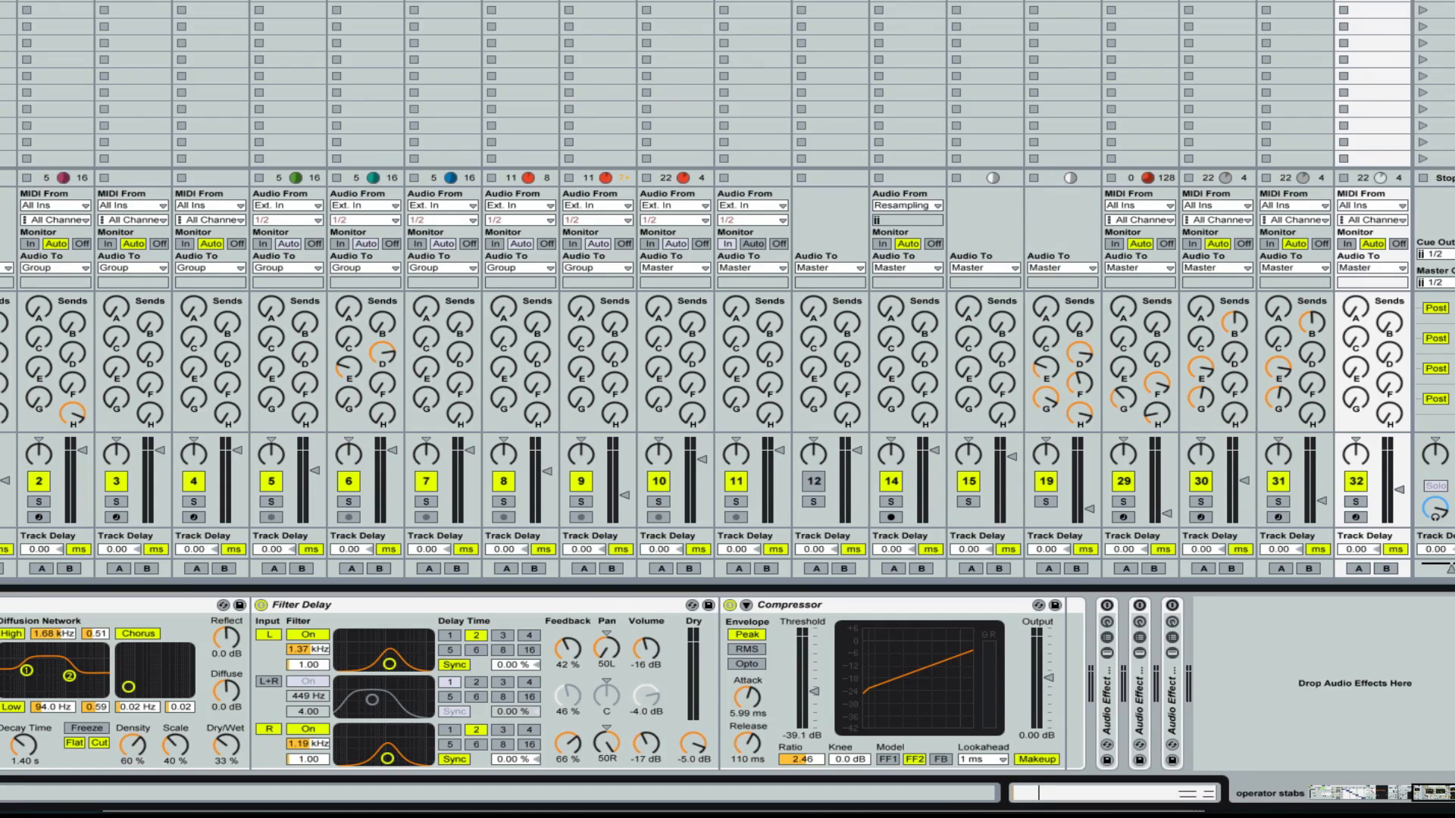
- During playback, set this rack's Reverb dry/wet to 0 % and the Filter Delay volumes to -31 dB for L and -28 dB for R
{"action": "key", "text": "space"}
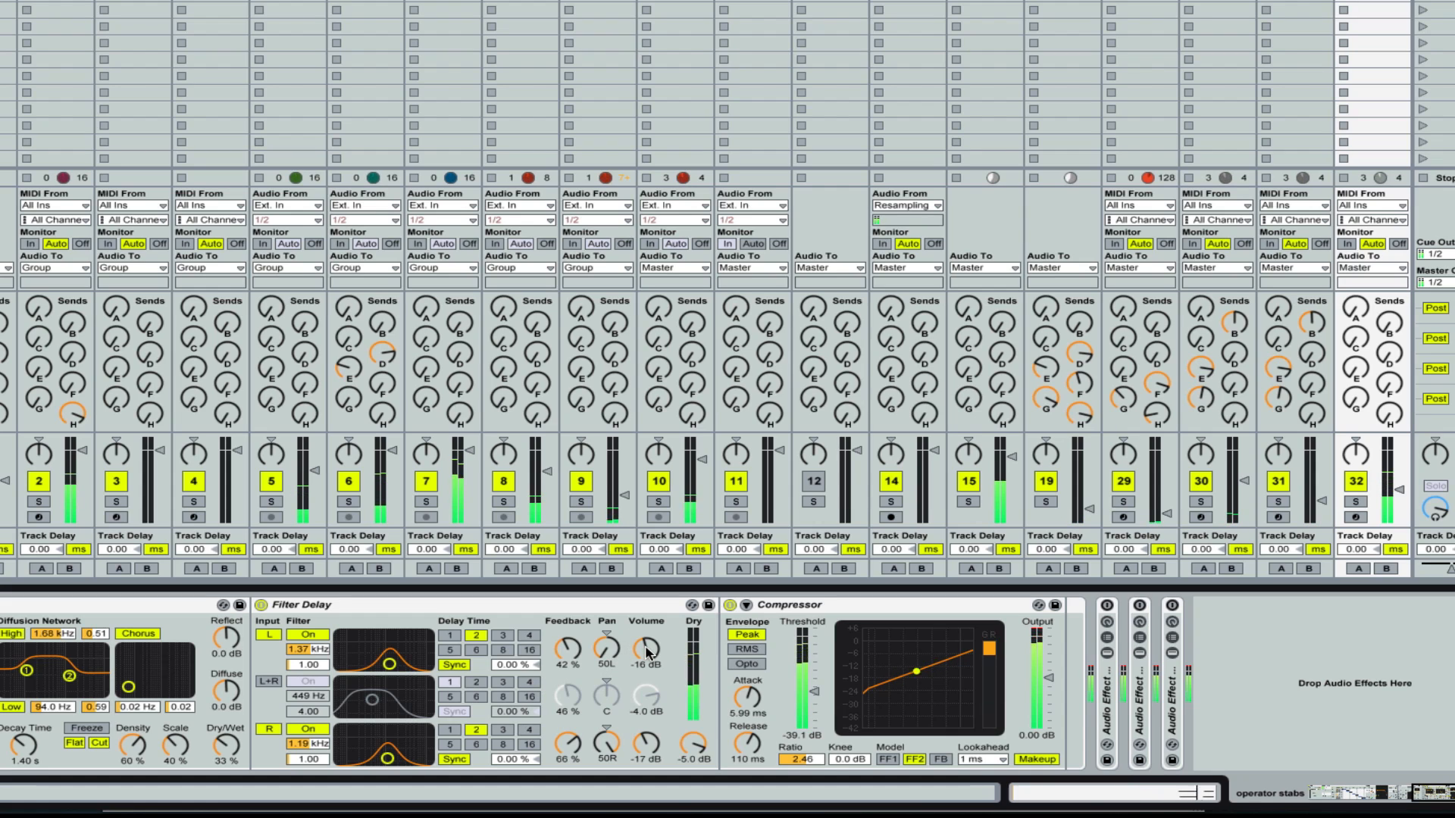
{"action": "left_click_drag", "start_coordinate": [646, 650], "coordinate": [643, 815]}
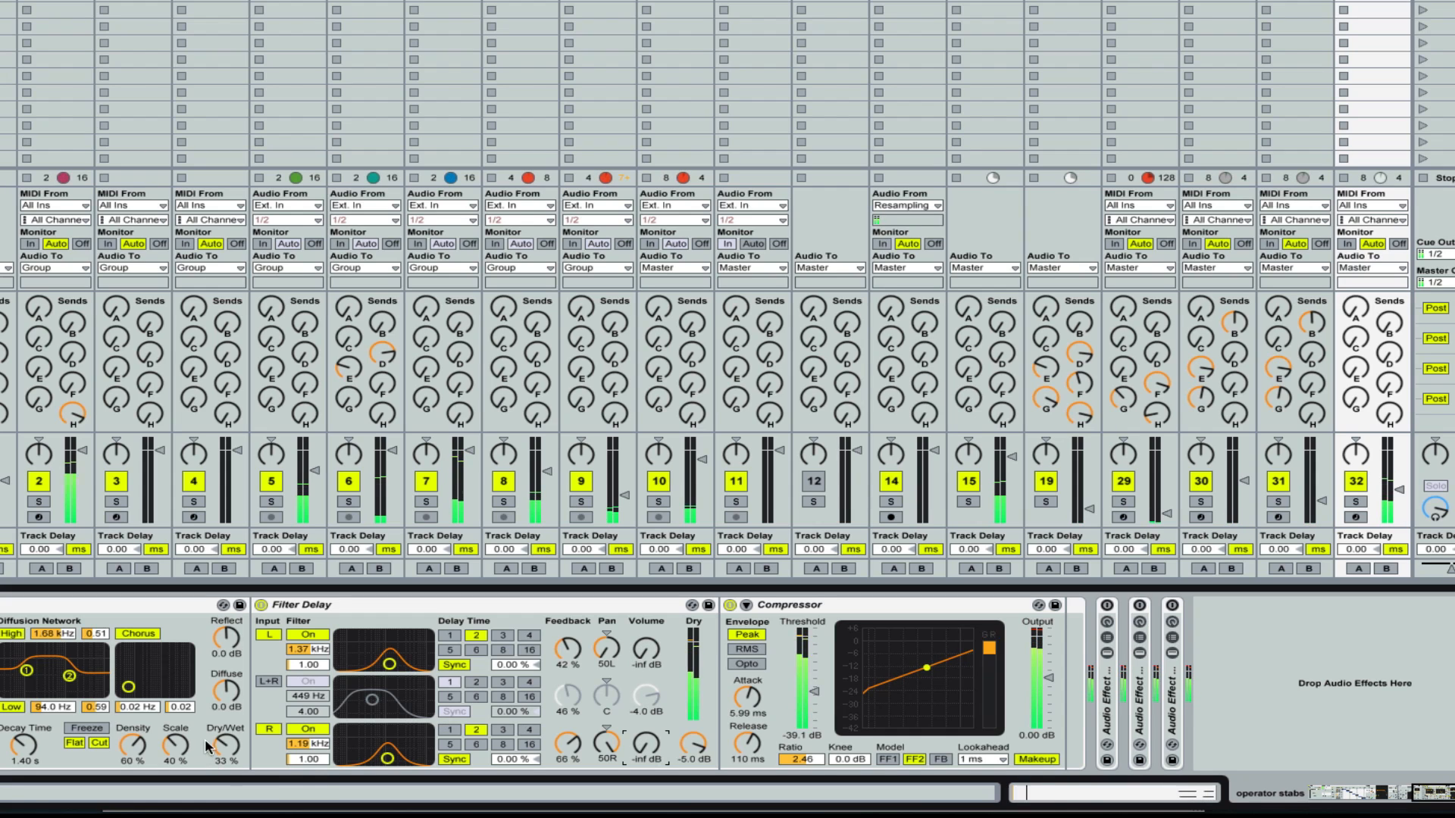
{"action": "left_click_drag", "start_coordinate": [209, 746], "coordinate": [209, 807]}
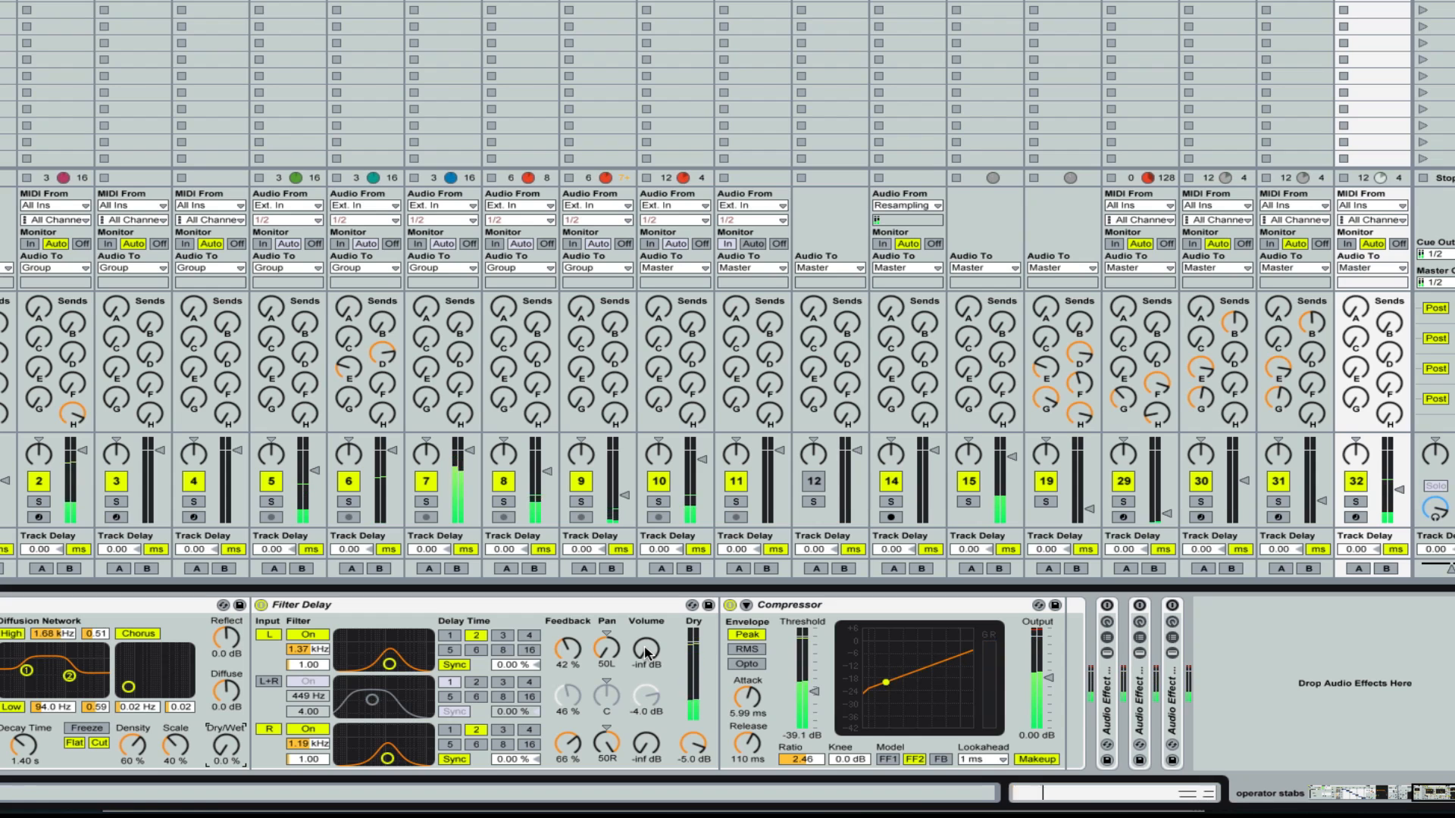
{"action": "left_click_drag", "start_coordinate": [646, 654], "coordinate": [646, 631]}
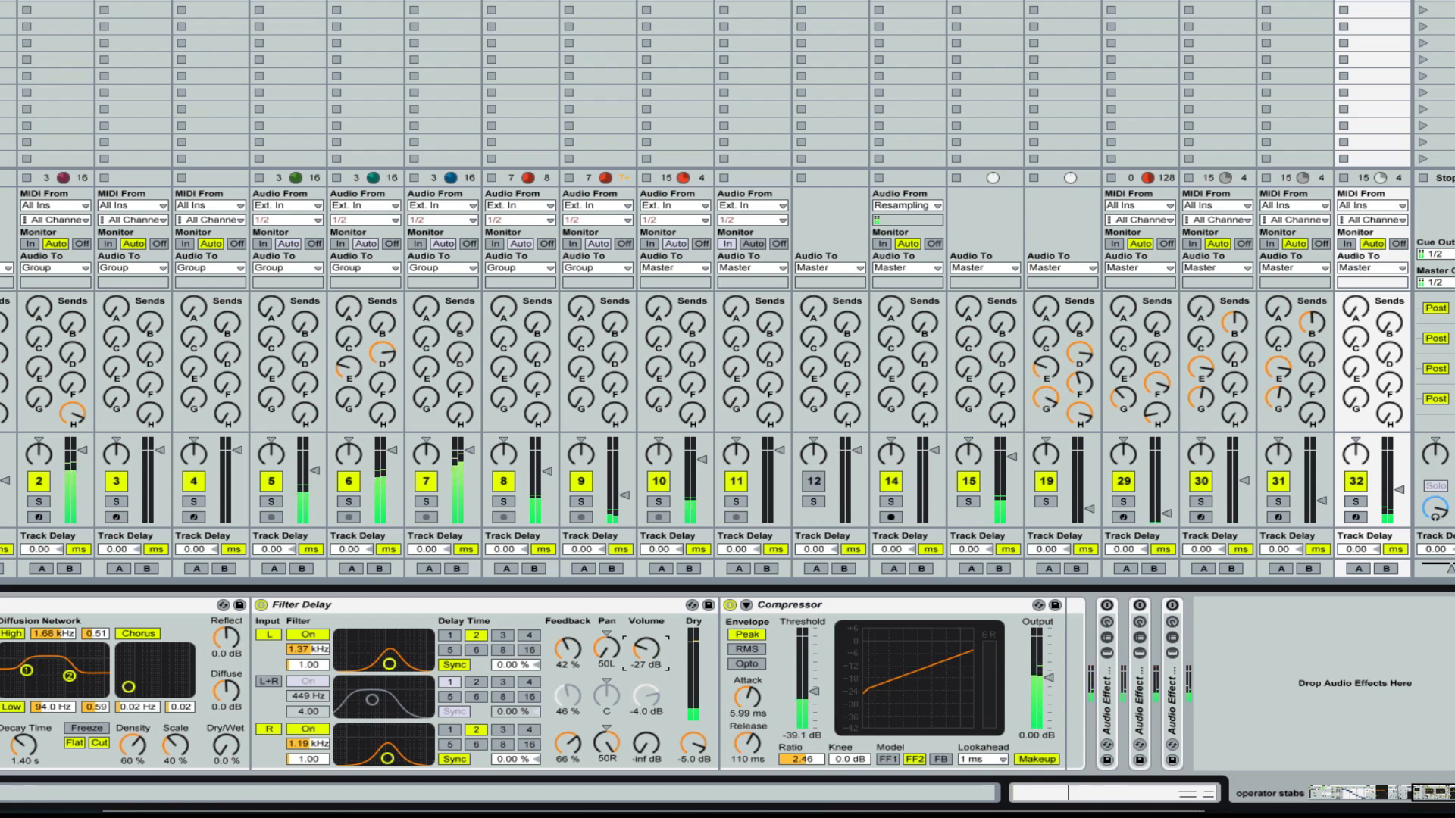
{"action": "left_click_drag", "start_coordinate": [643, 645], "coordinate": [643, 647]}
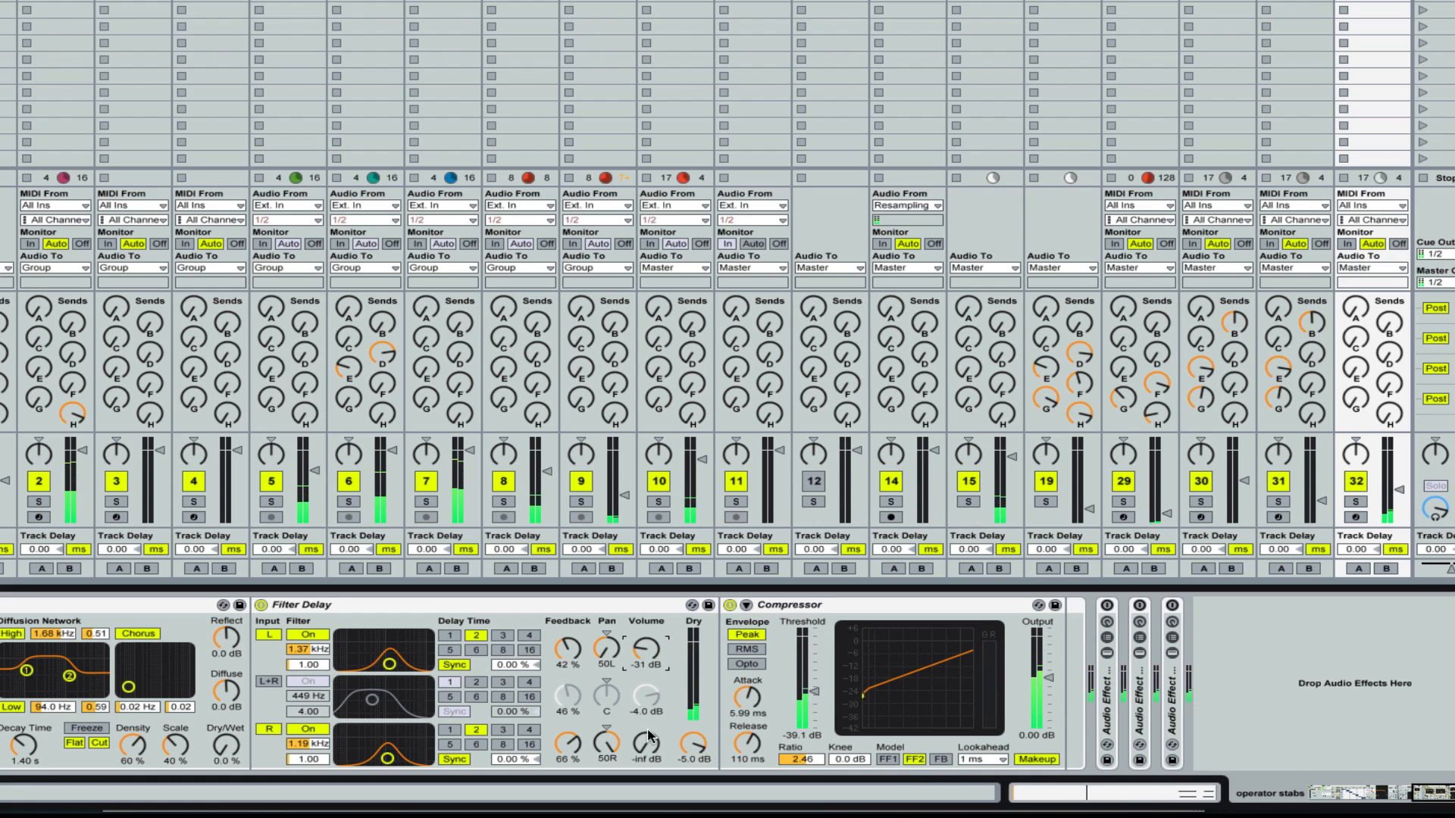
{"action": "mouse_move", "coordinate": [645, 744]}
{"action": "left_mouse_down"}
{"action": "mouse_move", "coordinate": [646, 731]}
{"action": "mouse_move", "coordinate": [645, 766]}
{"action": "mouse_move", "coordinate": [655, 750]}
{"action": "left_mouse_up"}
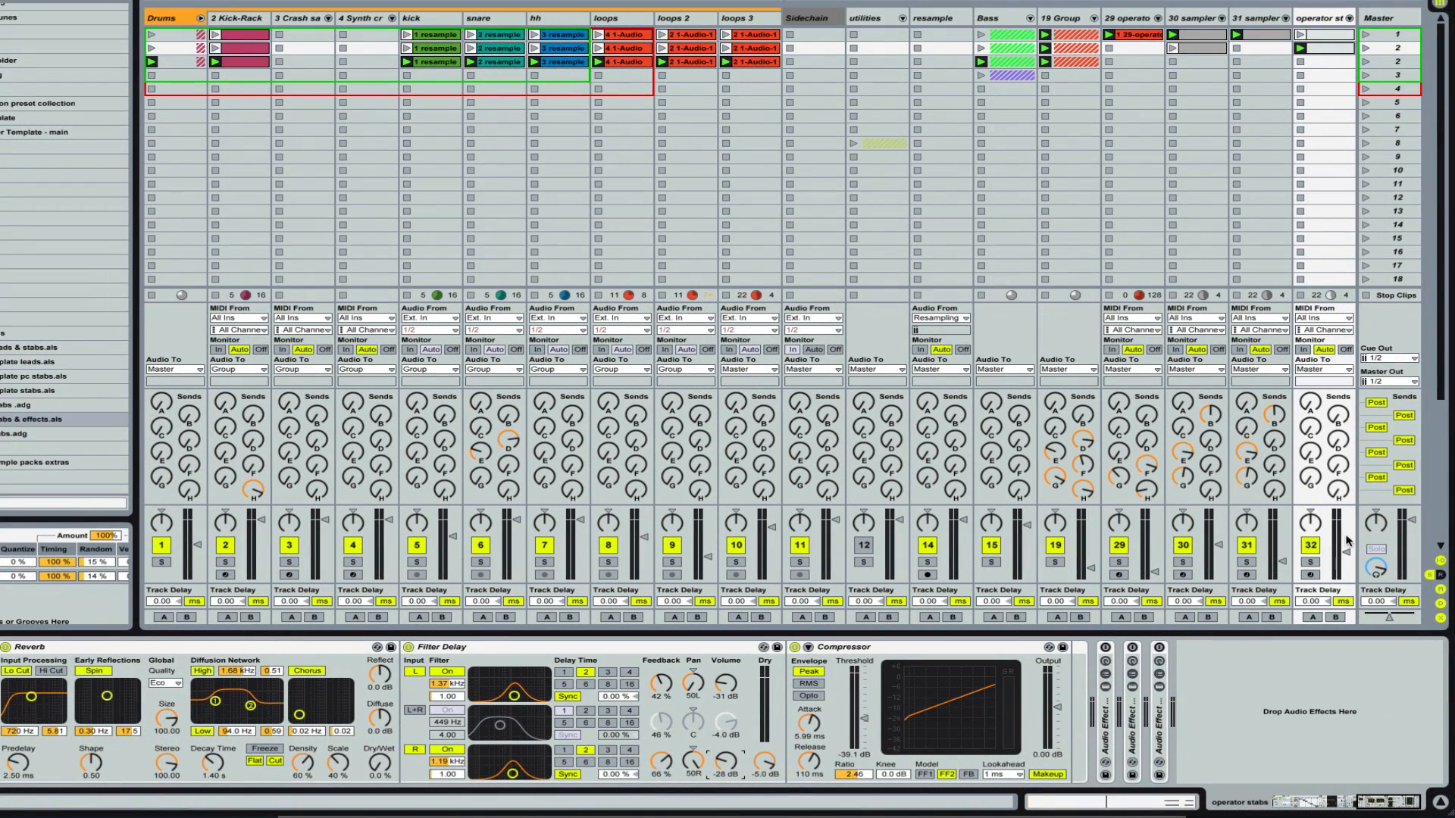
- Lower the operator stabs track's volume in the mix and check its contribution by switching the track off and on
{"action": "left_click_drag", "start_coordinate": [1346, 554], "coordinate": [1347, 567]}
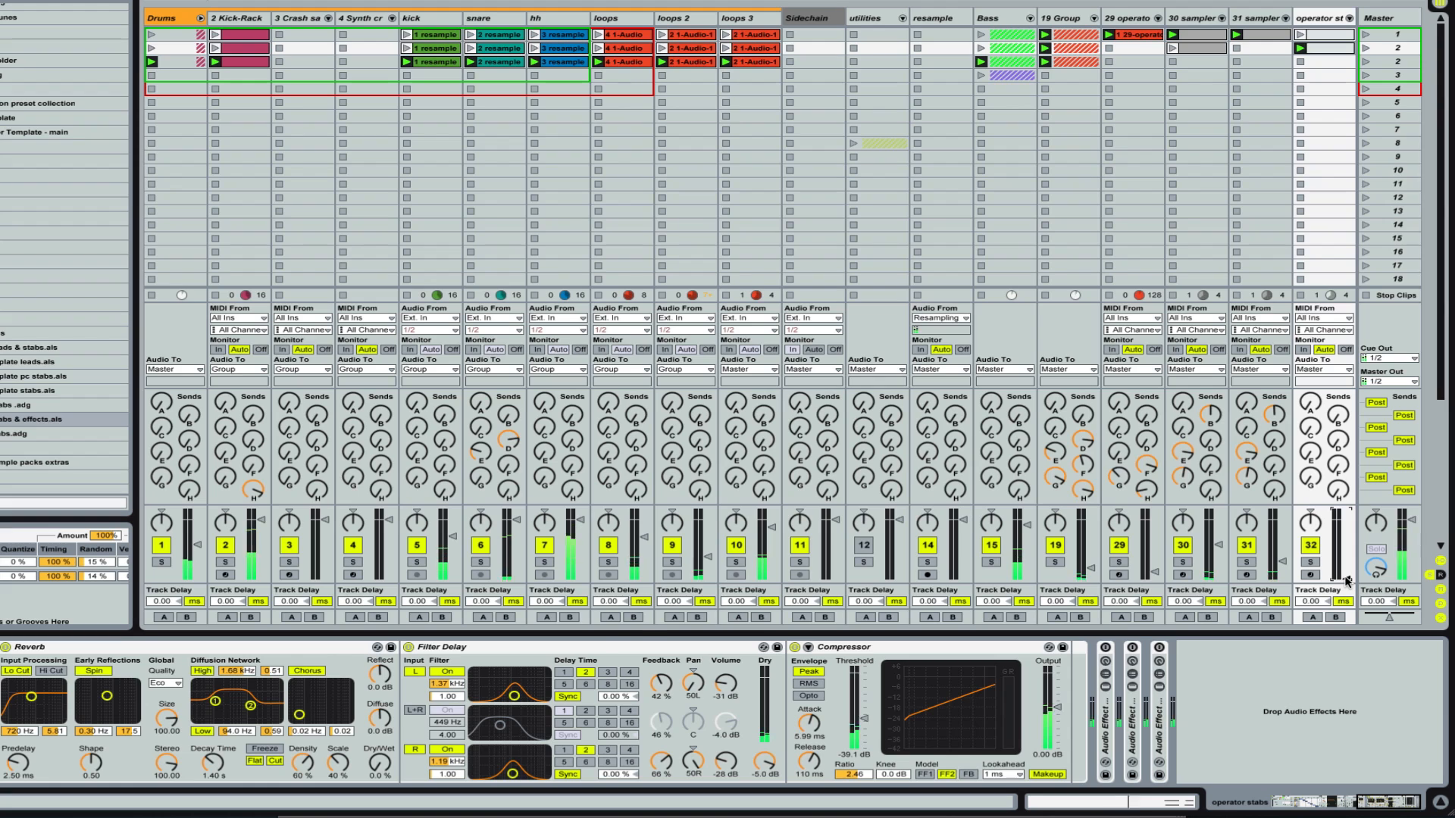
{"action": "key", "text": "XF86AudioLowerVolume"}
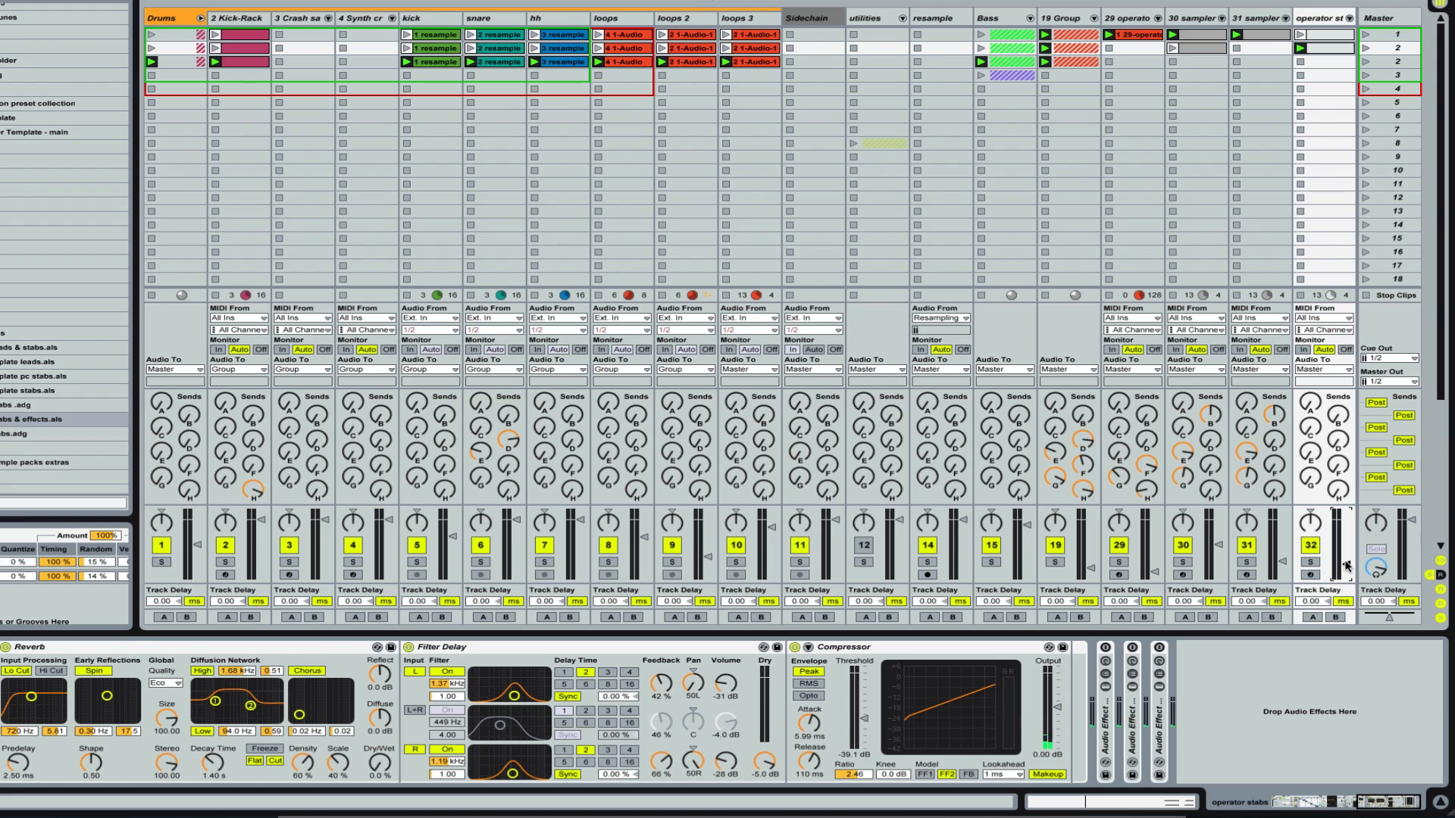
{"action": "left_click", "coordinate": [1310, 546]}
{"action": "left_click", "coordinate": [1311, 546]}
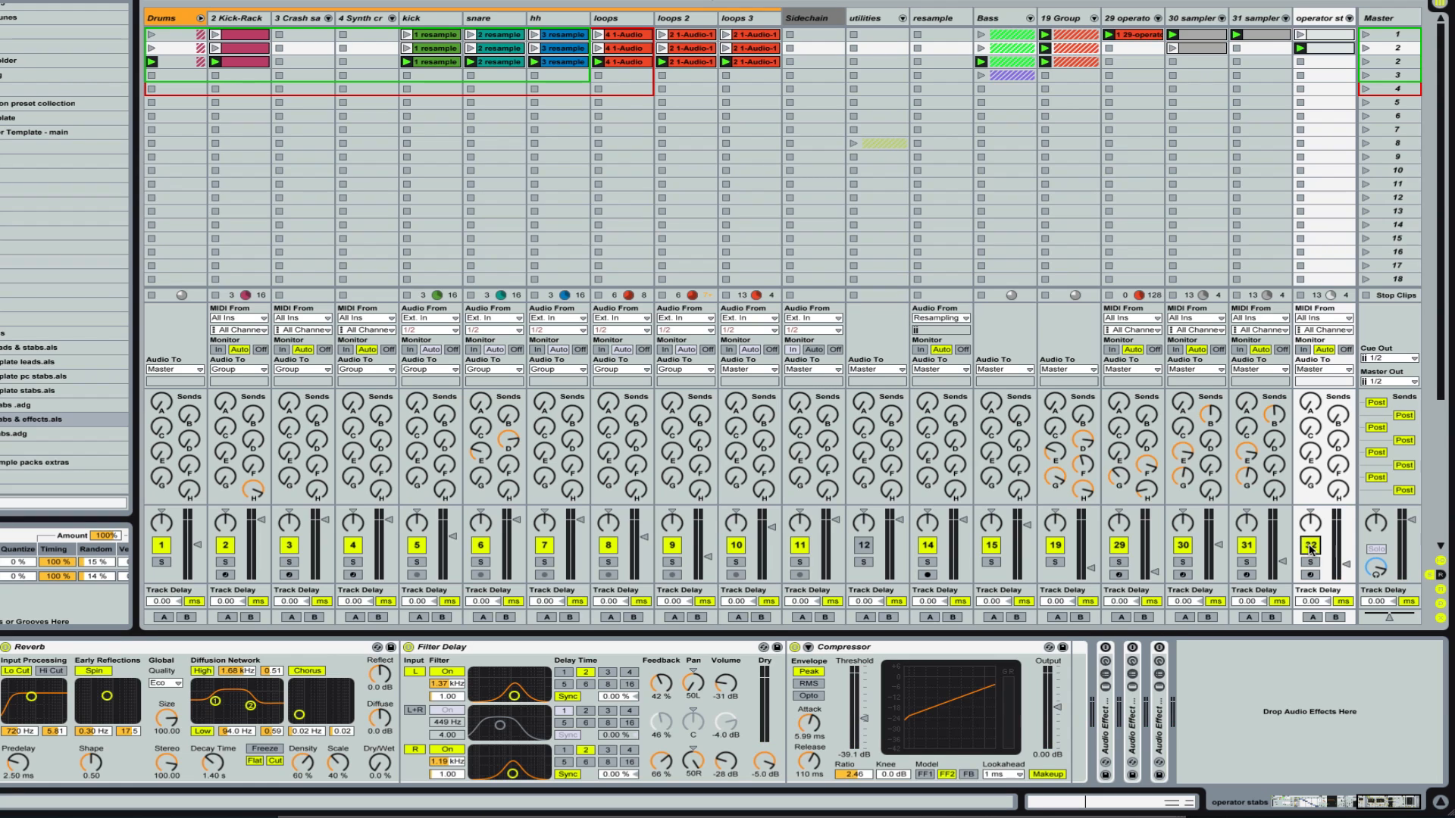
- Audition tracks 29, 30, 31 and the 19 Group in solo, with and without the operator stabs, and clear all solos
{"action": "left_click", "coordinate": [1119, 563]}
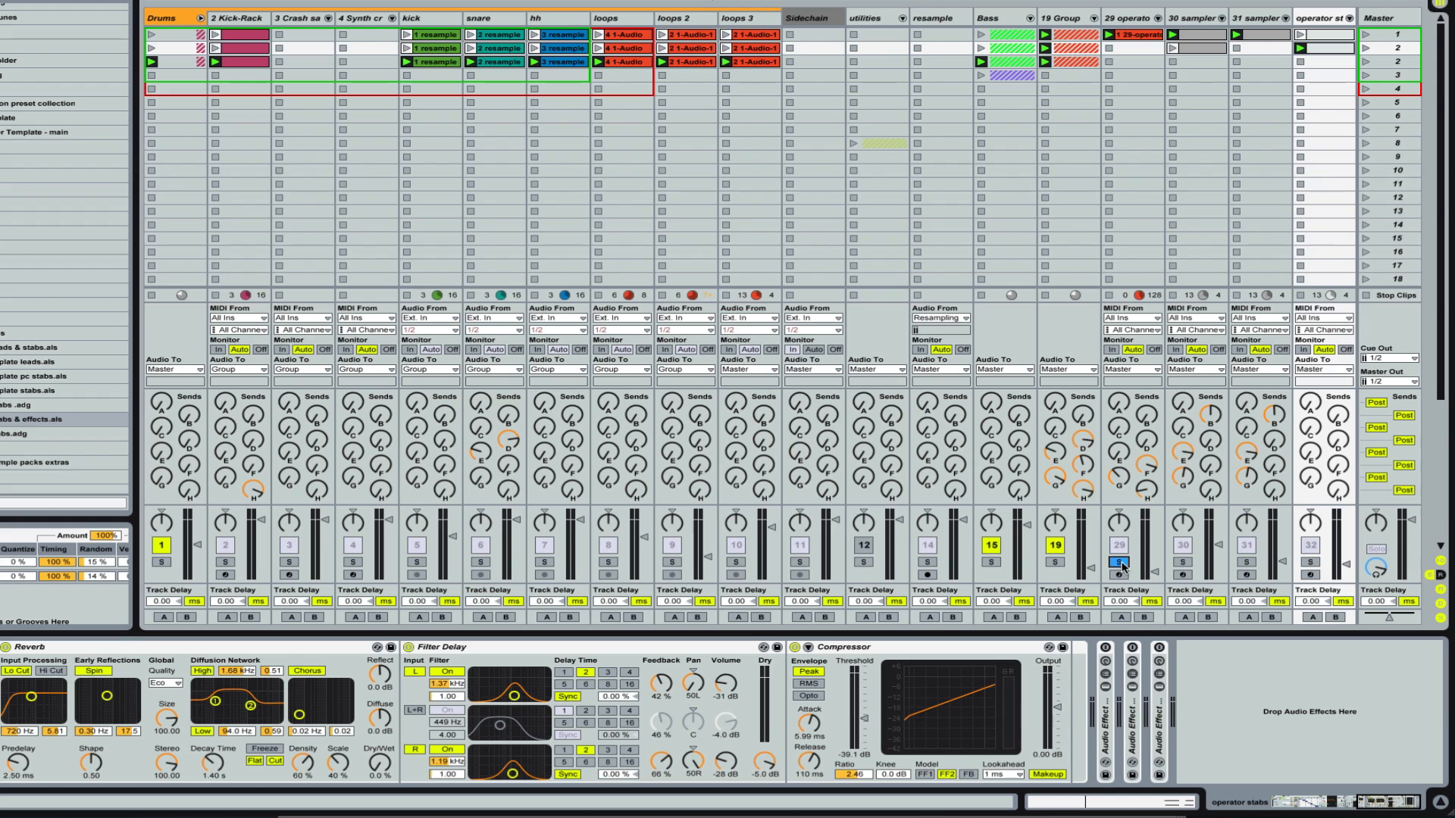
{"action": "left_click", "coordinate": [1180, 562]}
{"action": "left_click", "coordinate": [1246, 562]}
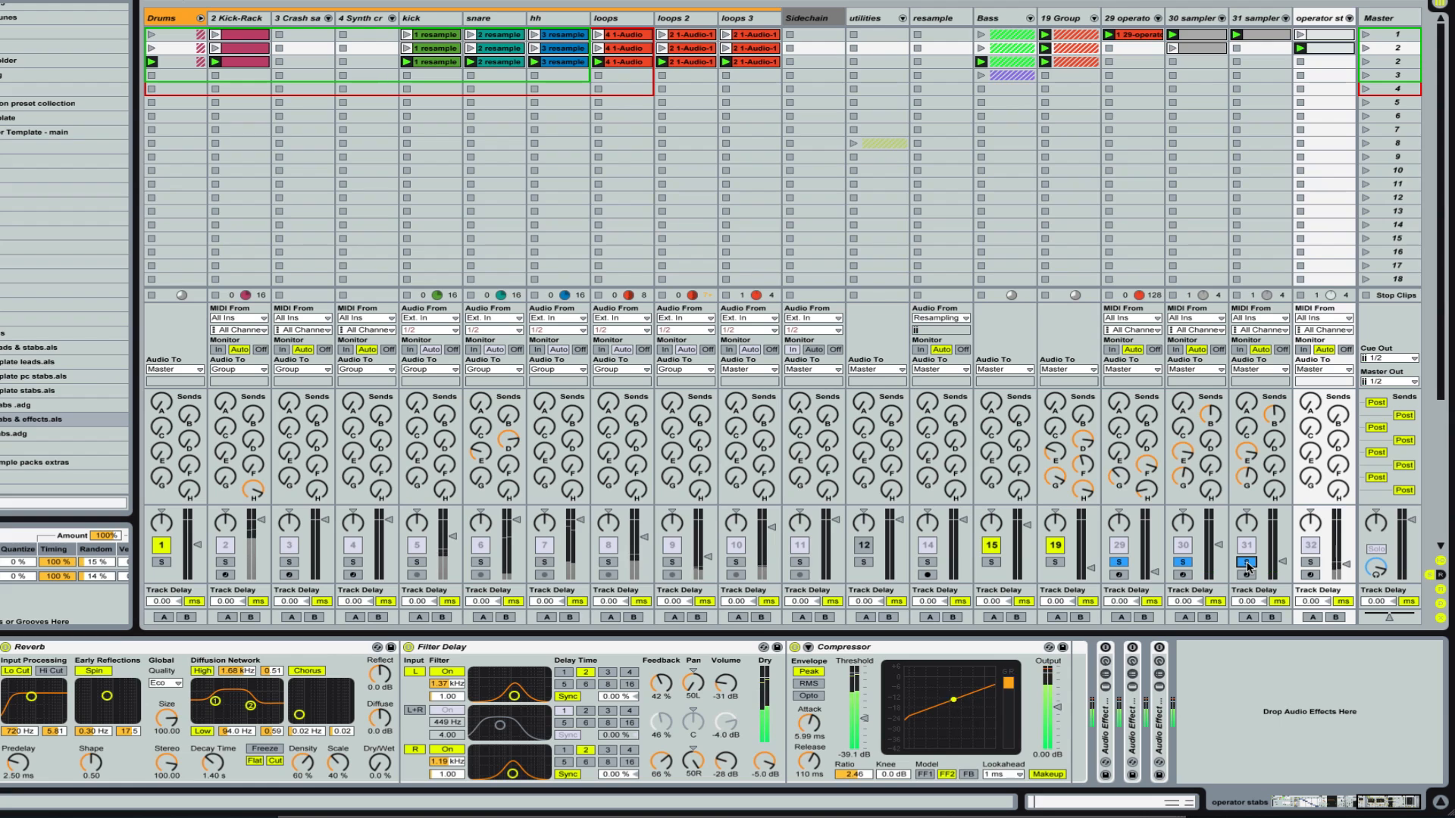
{"action": "left_click", "coordinate": [1054, 562]}
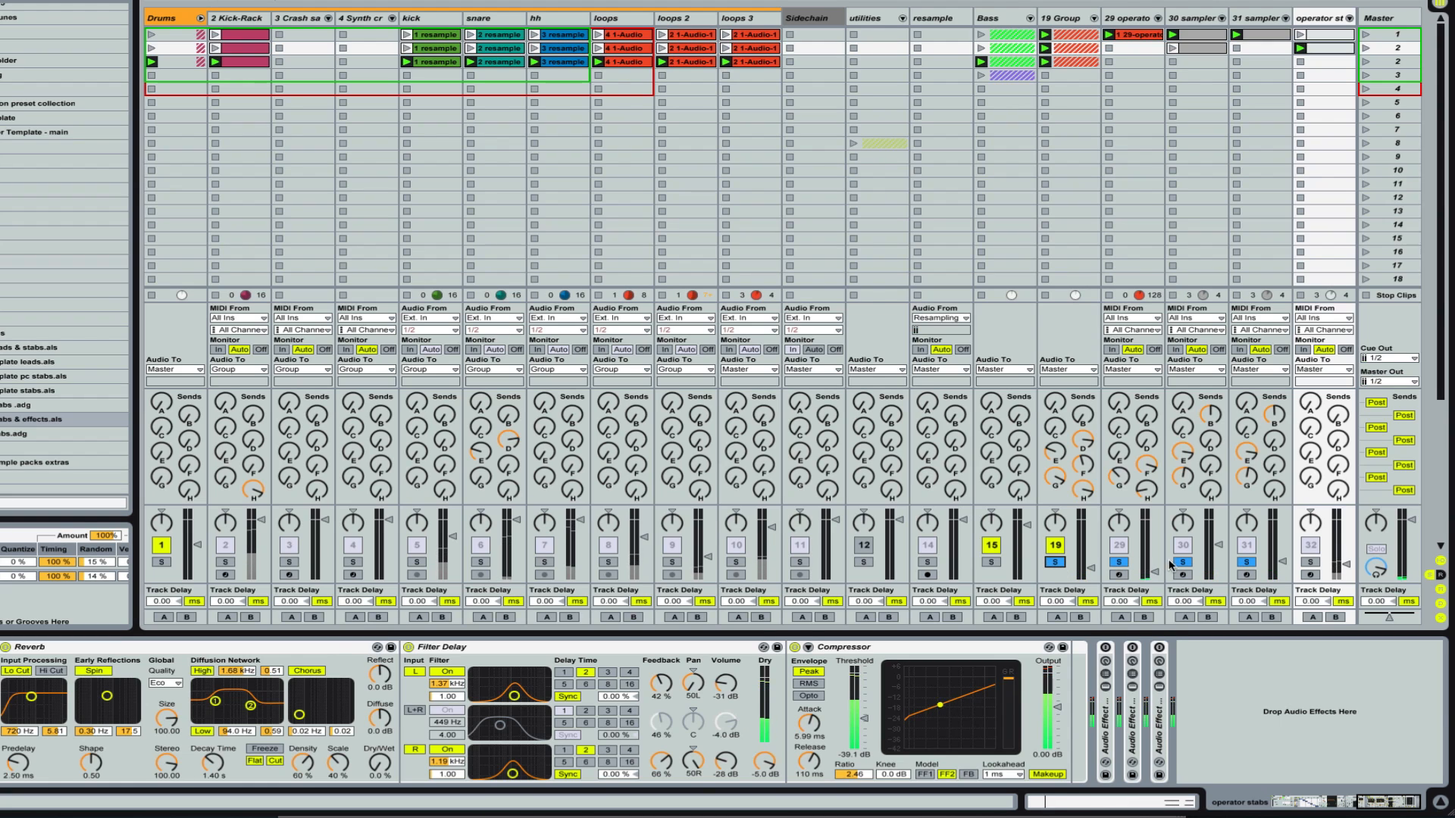
{"action": "left_click", "coordinate": [1310, 562]}
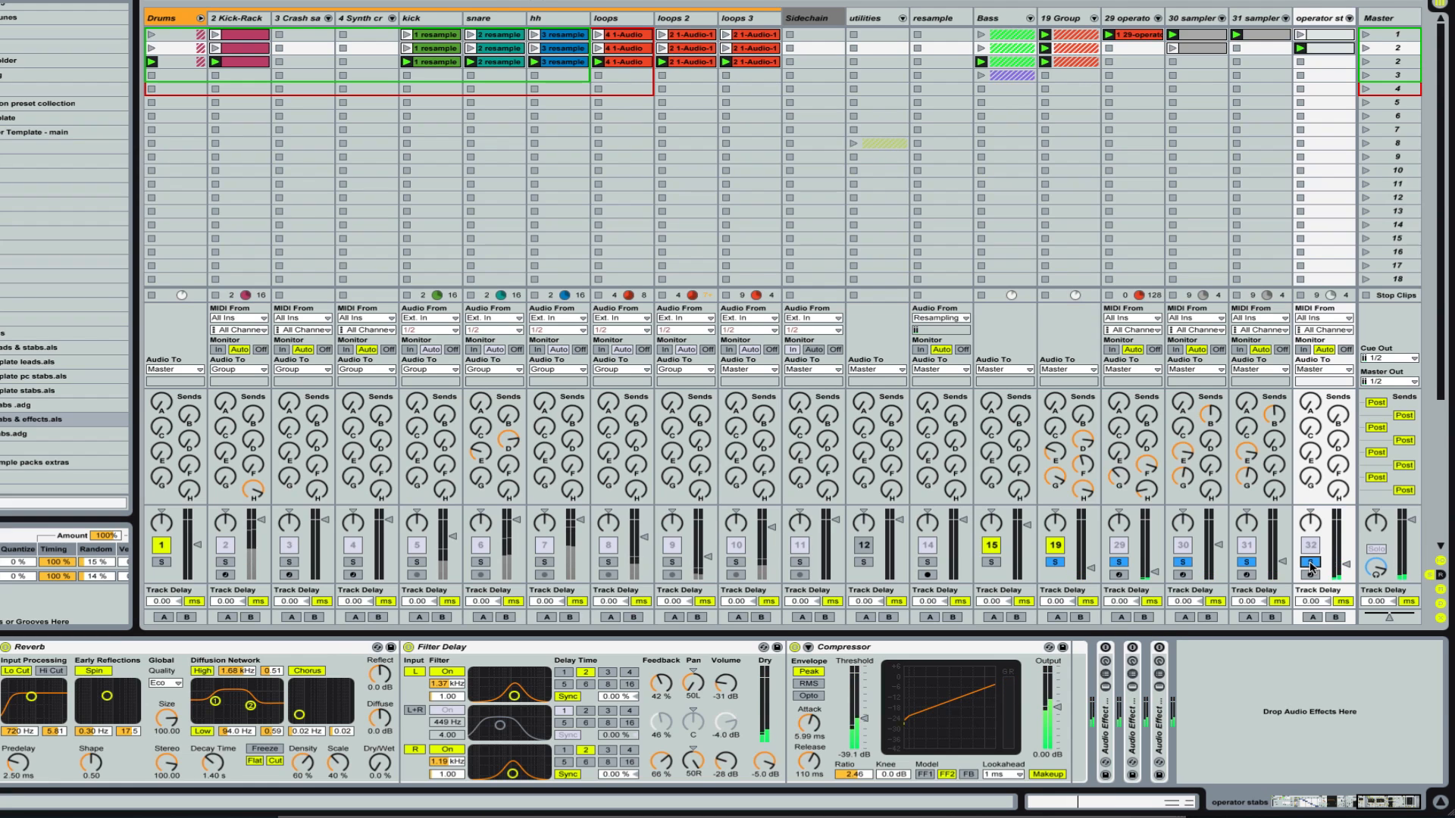
{"action": "left_click", "coordinate": [1310, 563]}
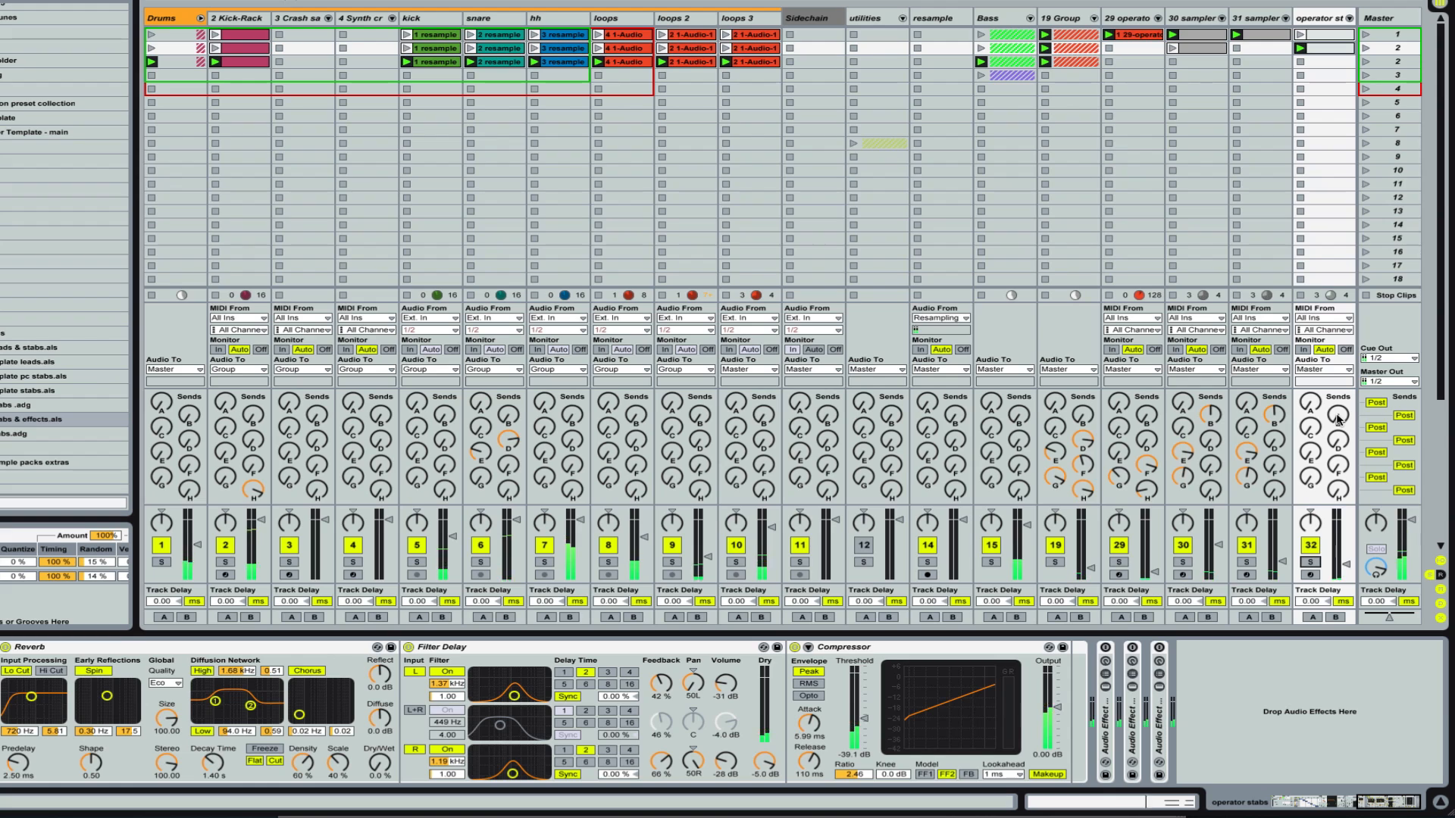
- Try sends C, D, G and H on the operator stabs track, returning them to zero and keeping only send B raised
{"action": "left_click", "coordinate": [1313, 432]}
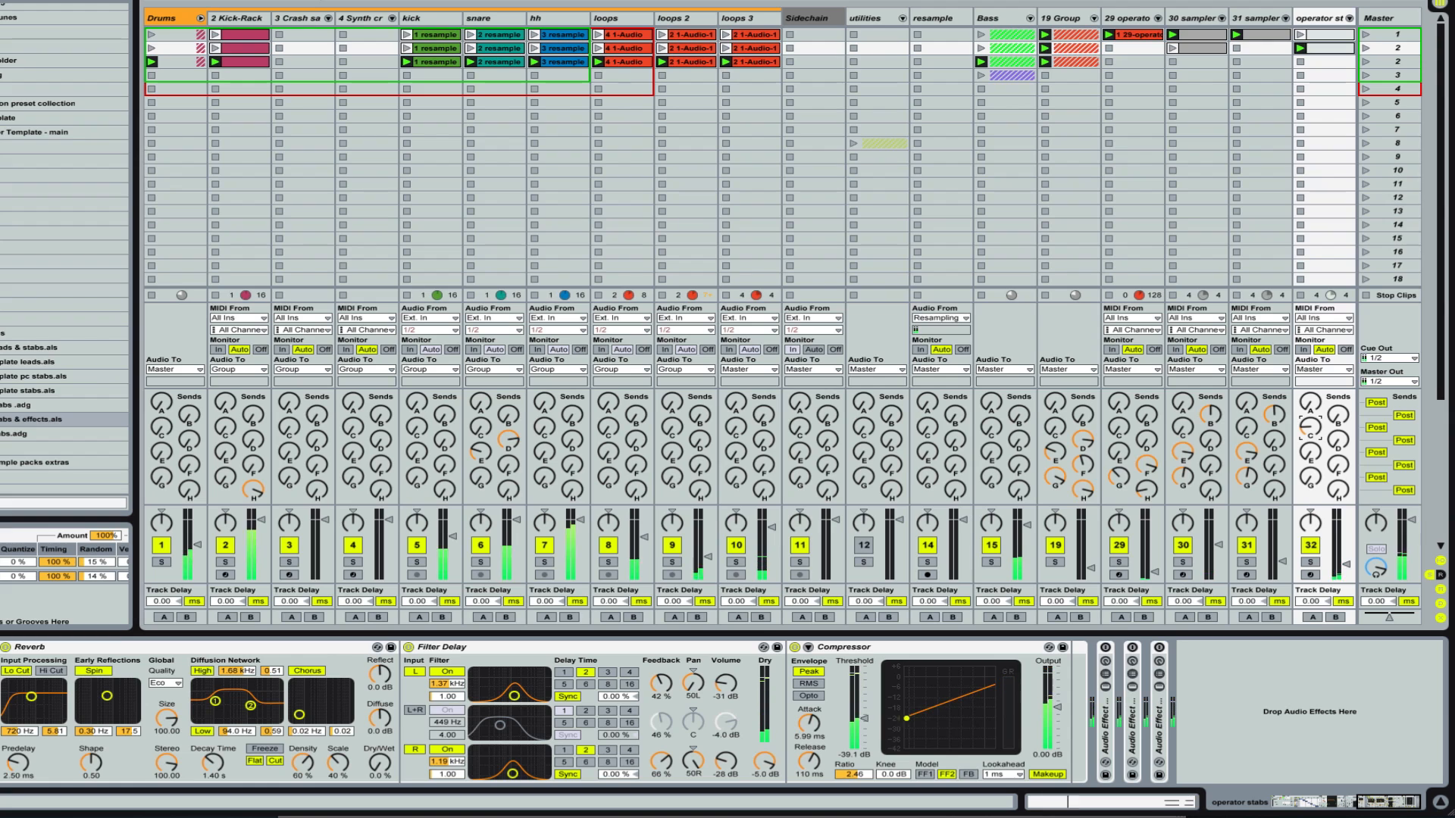
{"action": "left_click_drag", "start_coordinate": [1311, 427], "coordinate": [1339, 341]}
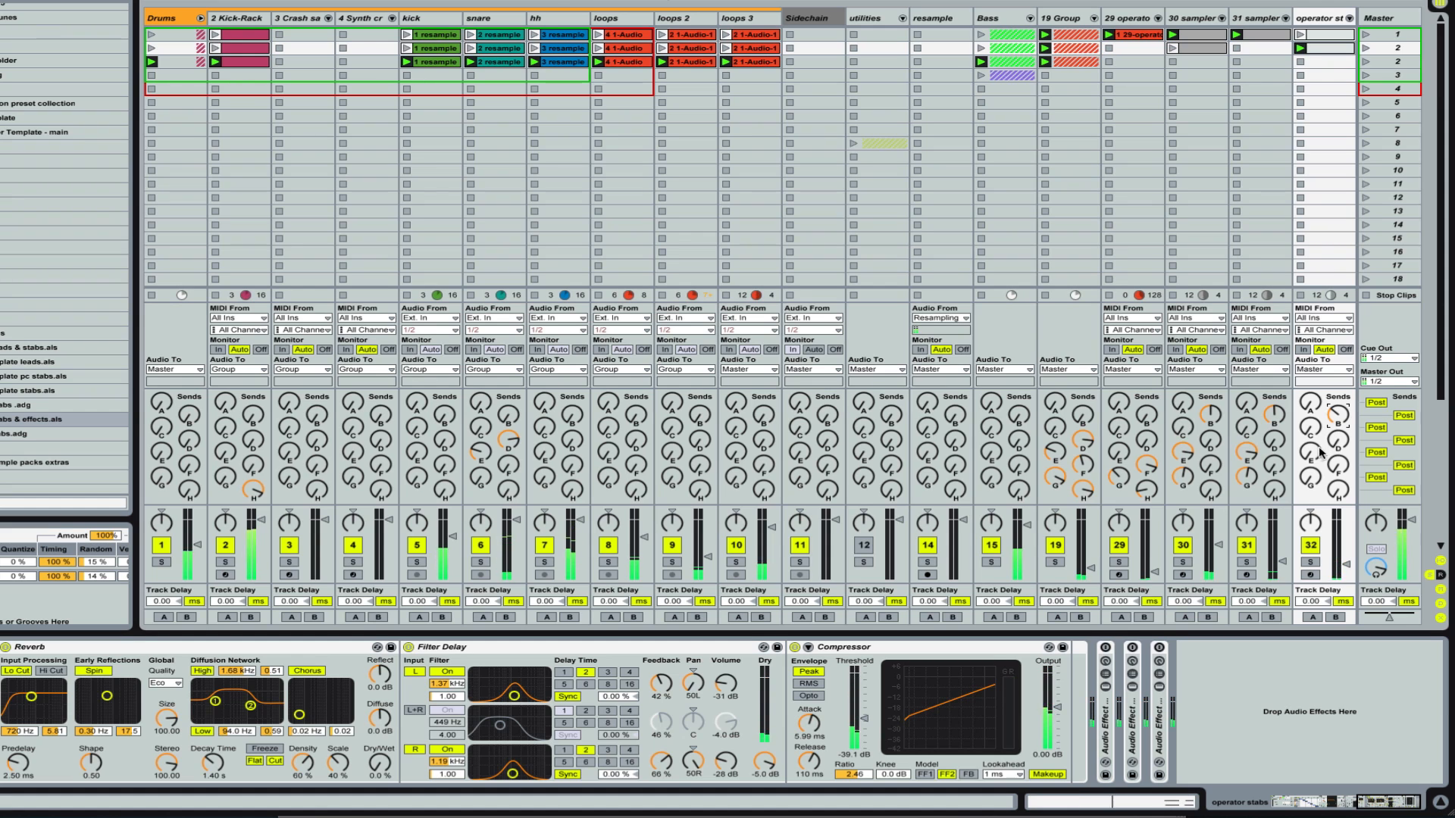
{"action": "left_click_drag", "start_coordinate": [1331, 438], "coordinate": [1338, 441]}
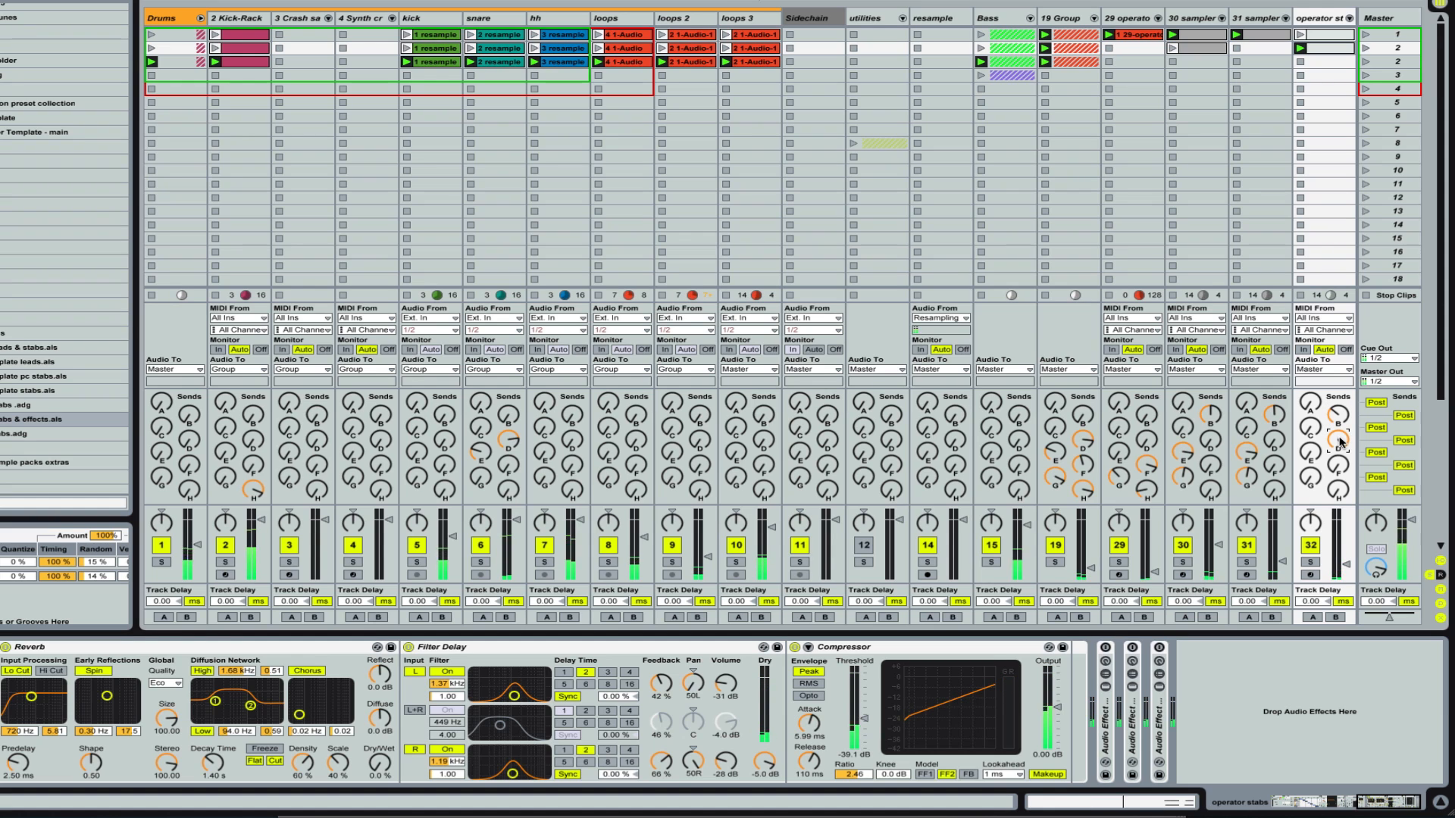
{"action": "left_click_drag", "start_coordinate": [1340, 441], "coordinate": [1339, 449]}
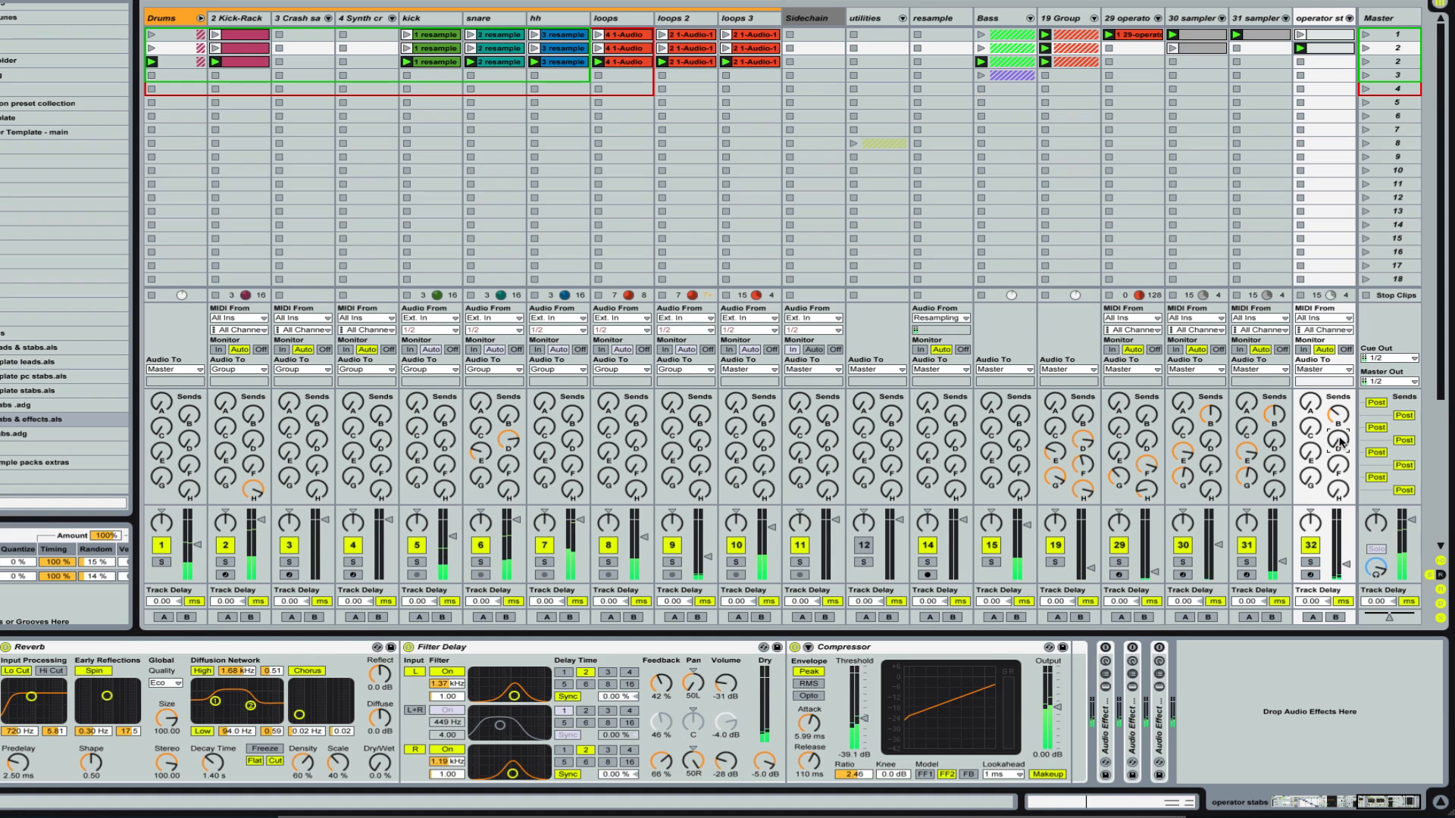
{"action": "left_click", "coordinate": [1314, 474]}
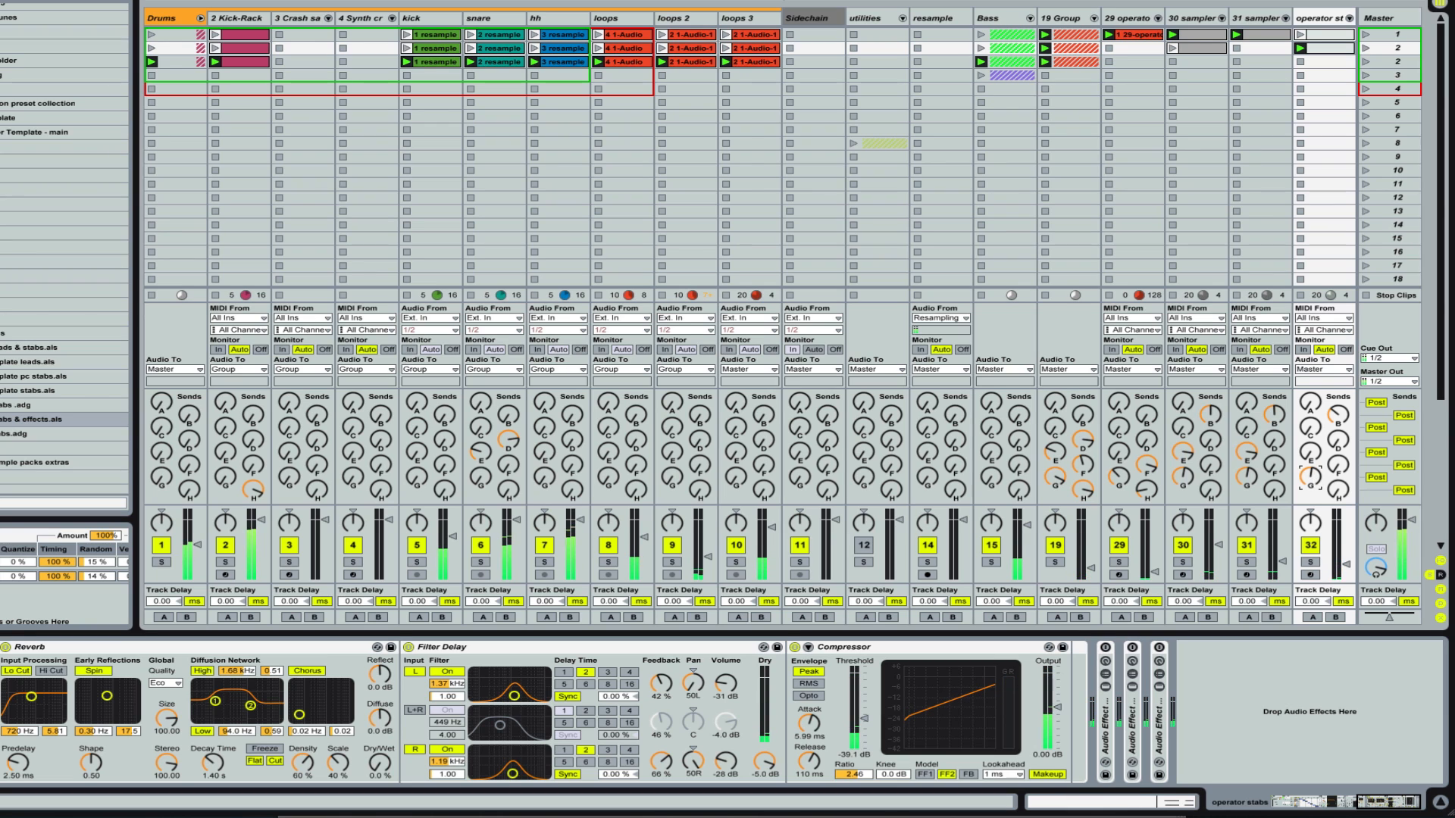
{"action": "left_click", "coordinate": [1338, 489]}
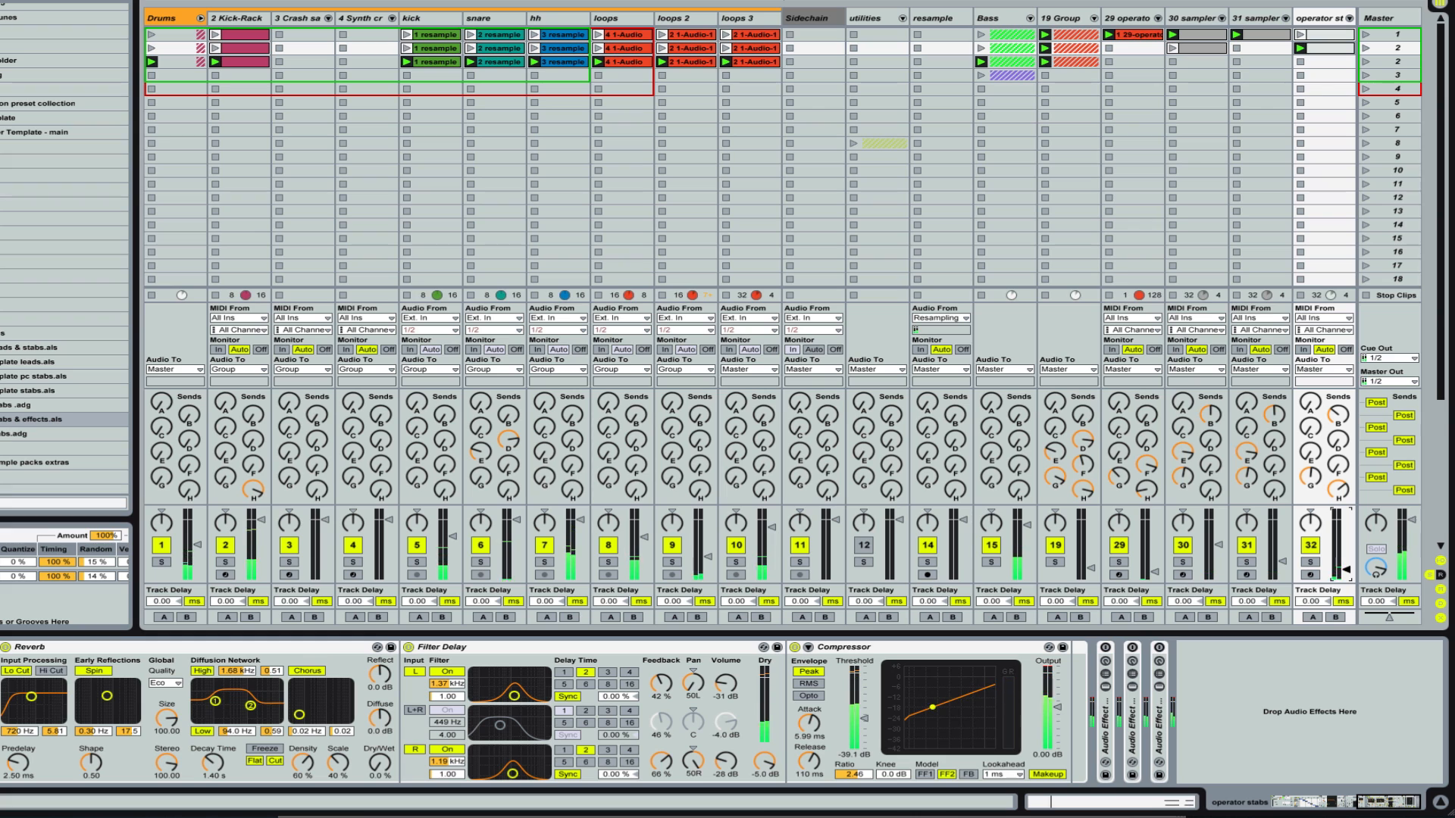
{"action": "left_click", "coordinate": [1338, 488]}
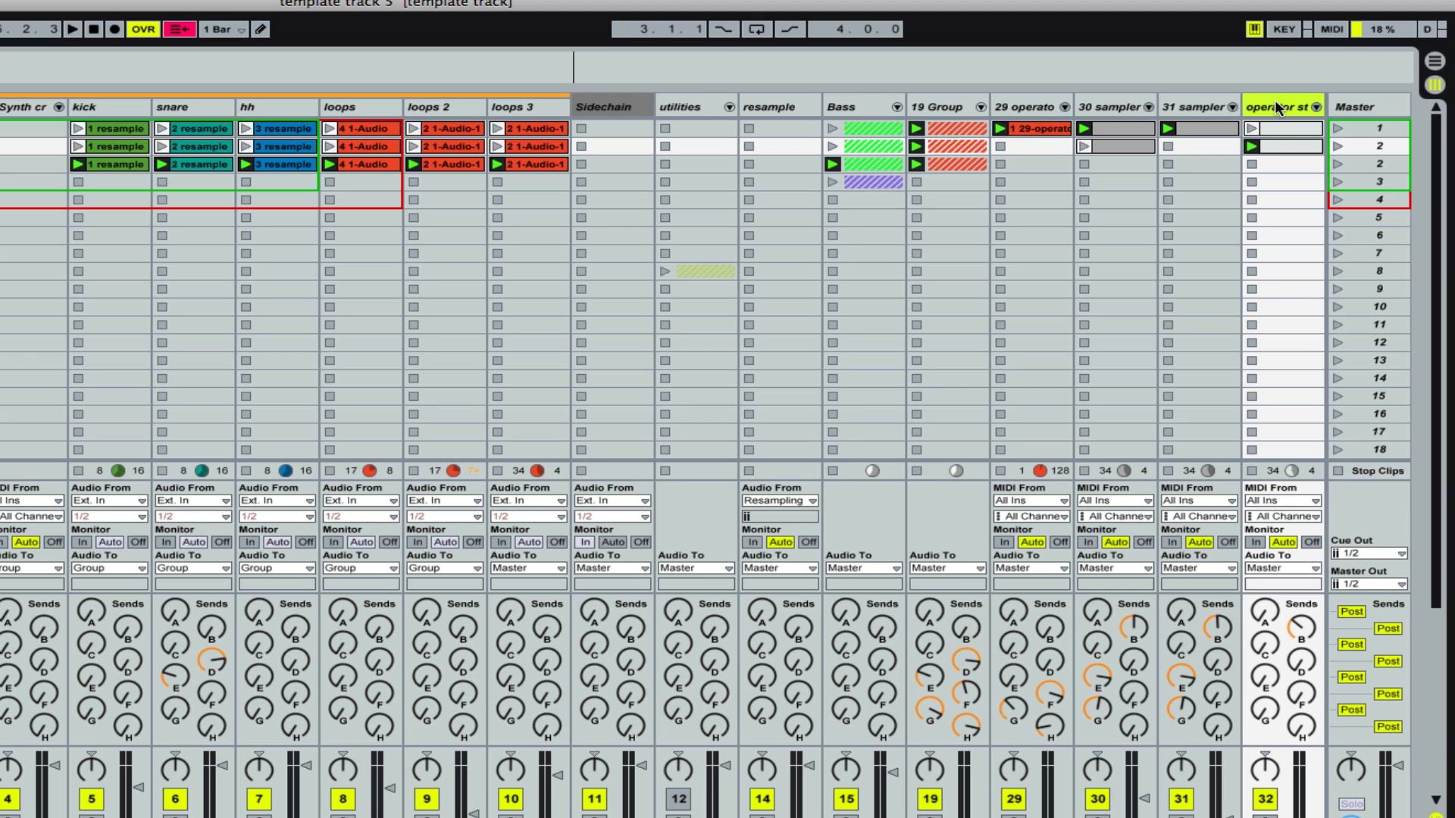
- Duplicate the operator stabs track, solo the copy, launch its second clip, and raise its sends G and H with send B at zero
{"action": "key", "text": "ctrl+d"}
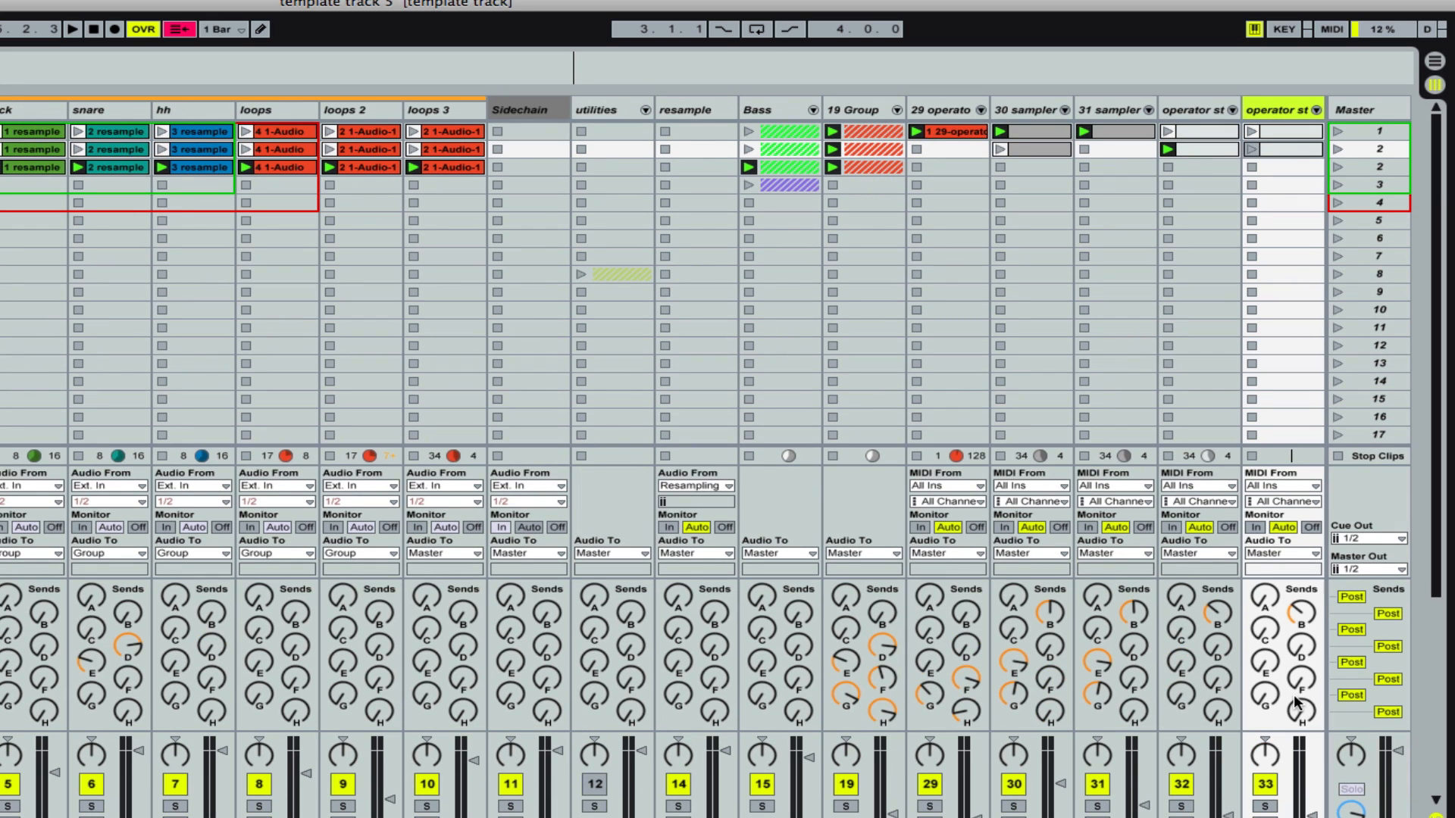
{"action": "left_click", "coordinate": [1264, 806]}
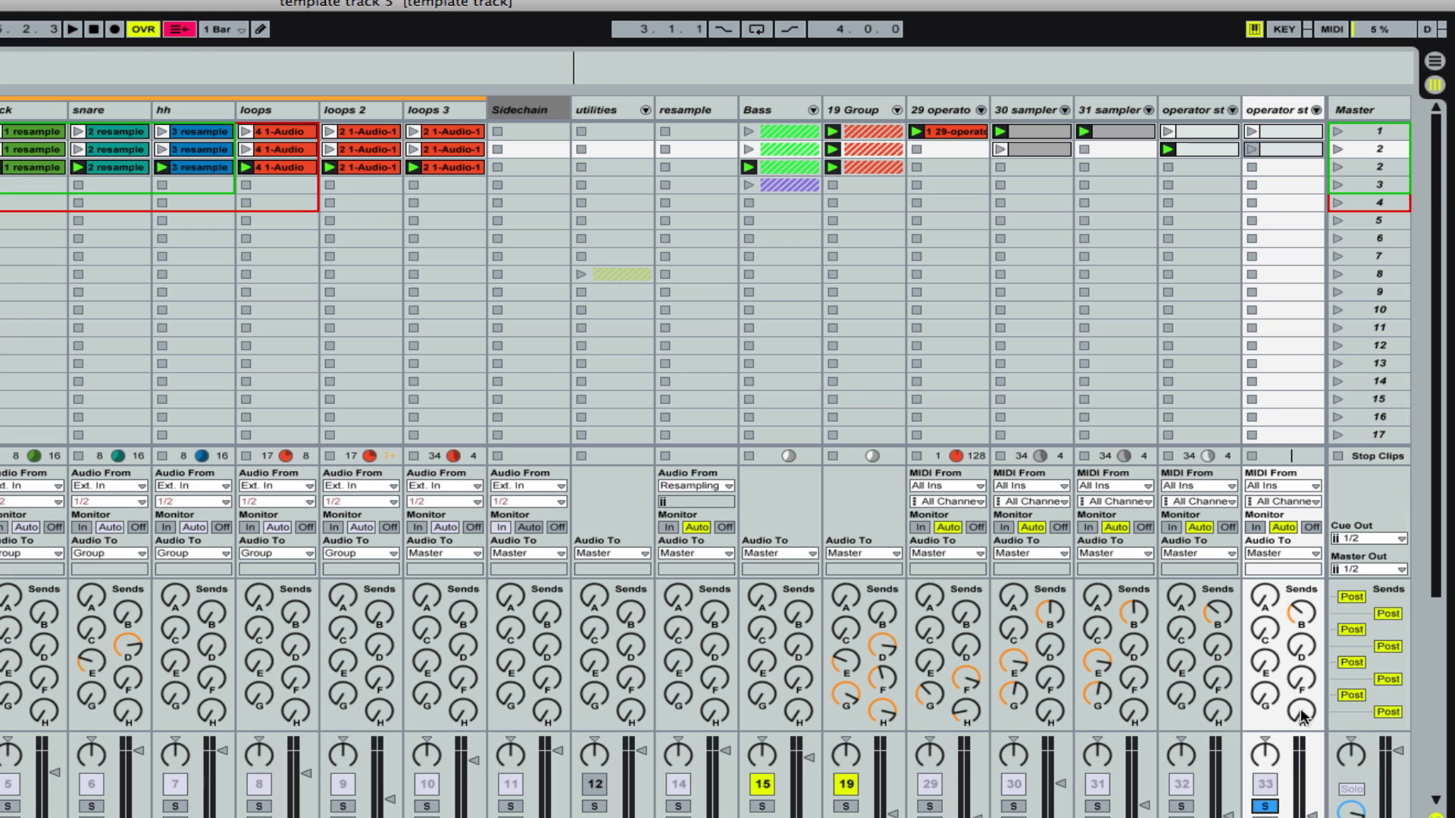
{"action": "key", "text": "space"}
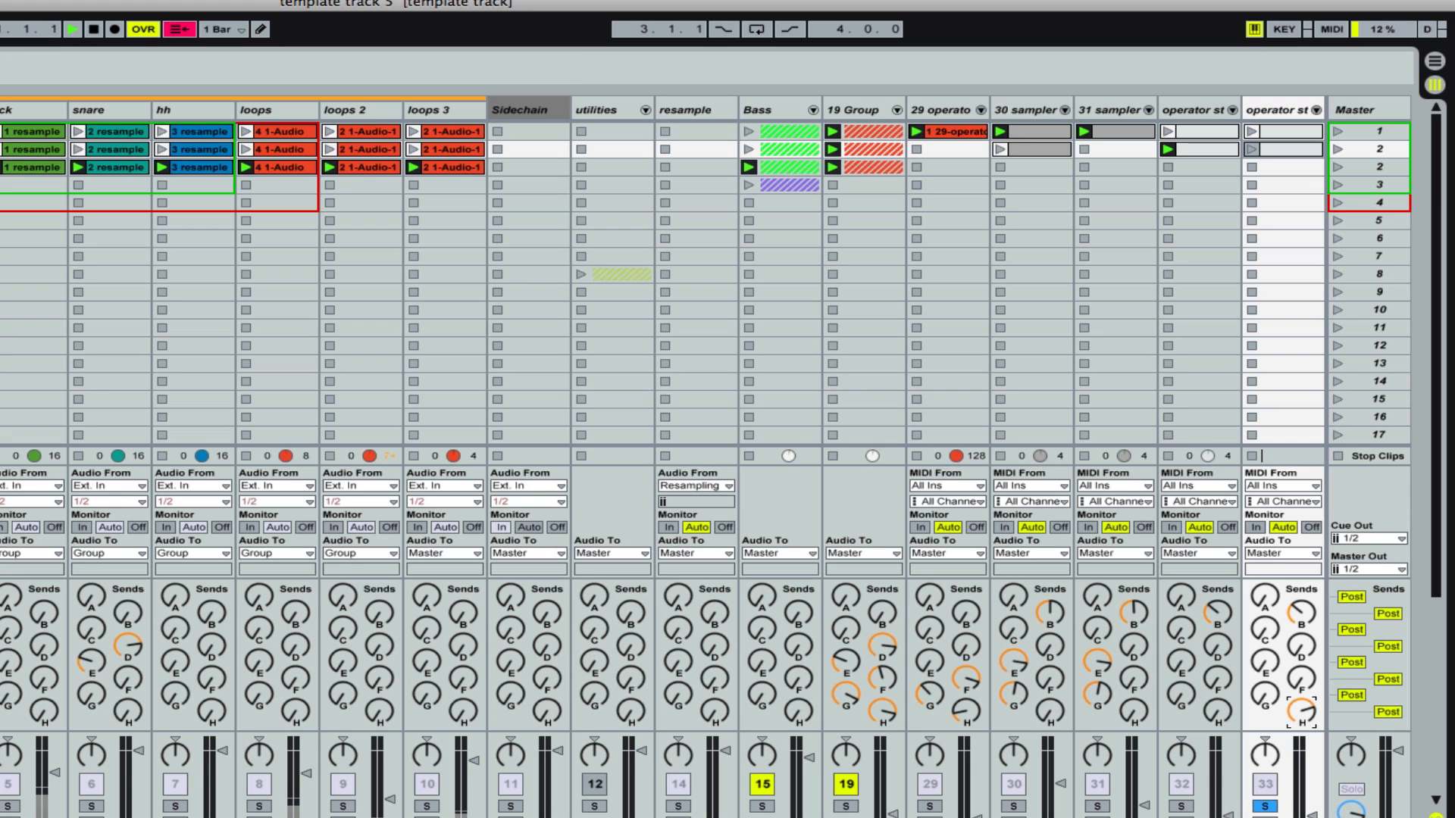
{"action": "left_click", "coordinate": [1252, 149]}
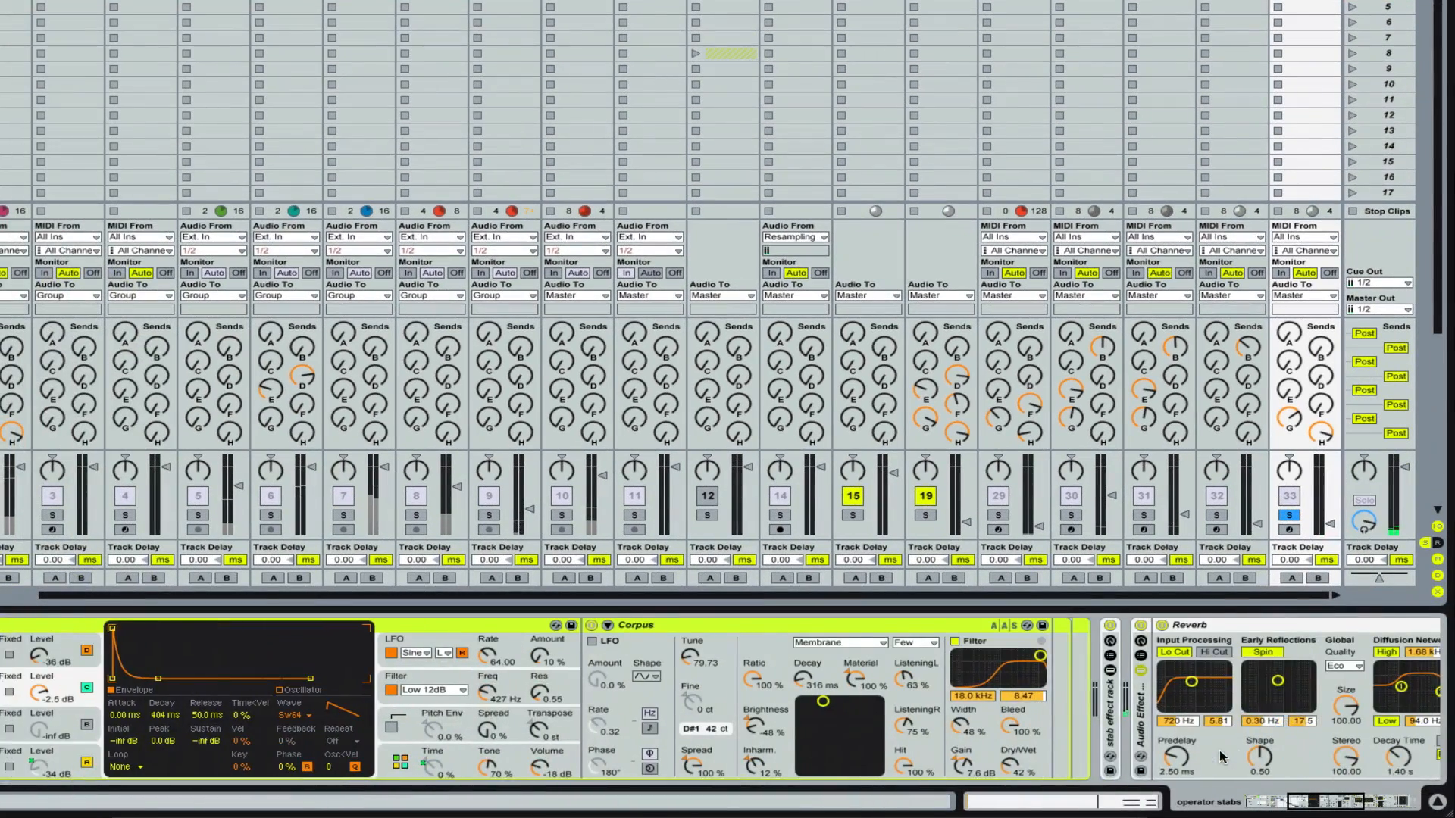
- Switch off the duplicated track's Filter Delay, collapse the rack containing it, and lower the following PingPong delay's dry/wet
{"action": "scroll", "coordinate": [1220, 752], "scroll_direction": "right", "scroll_amount": 10}
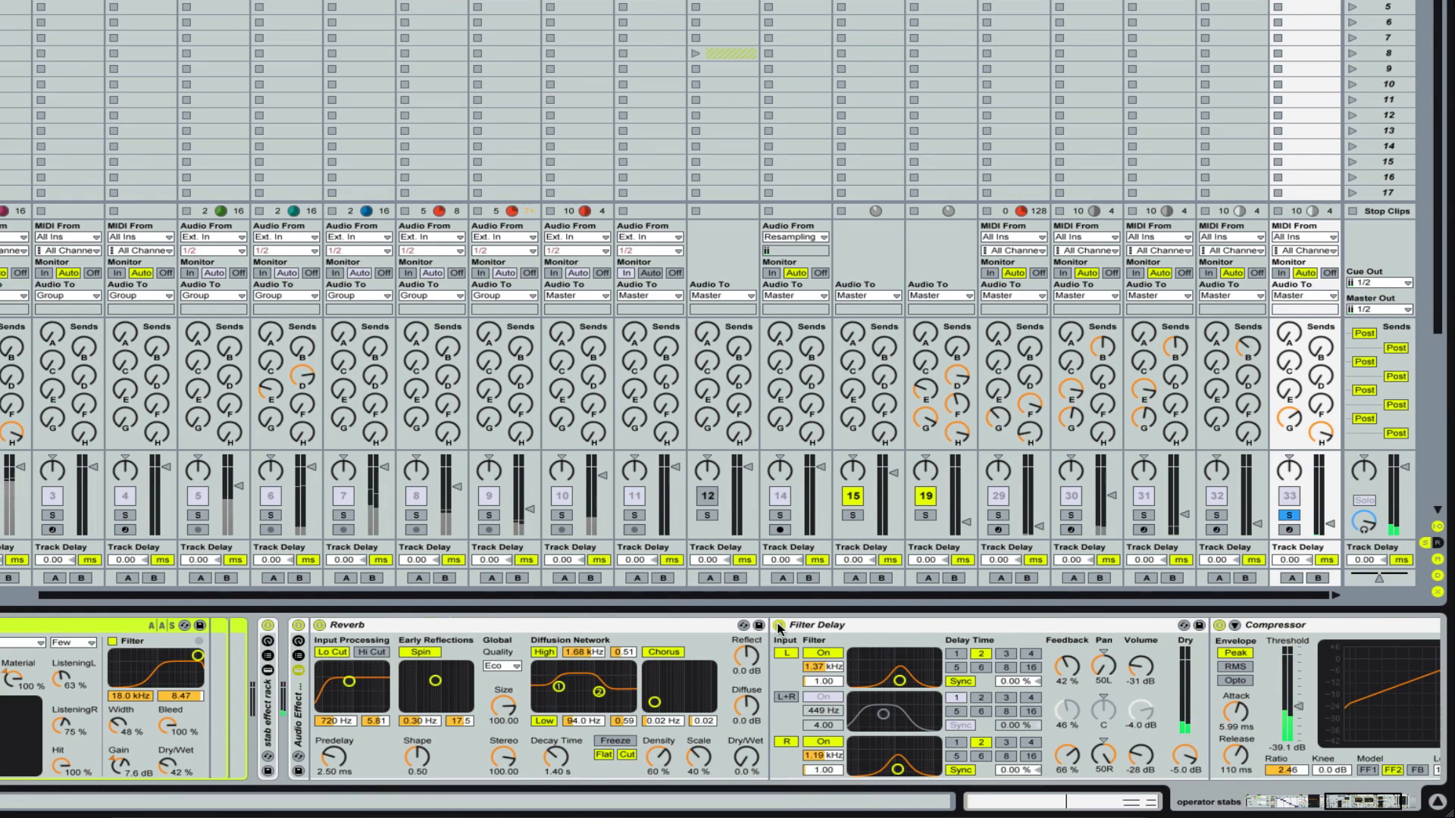
{"action": "left_click", "coordinate": [778, 626]}
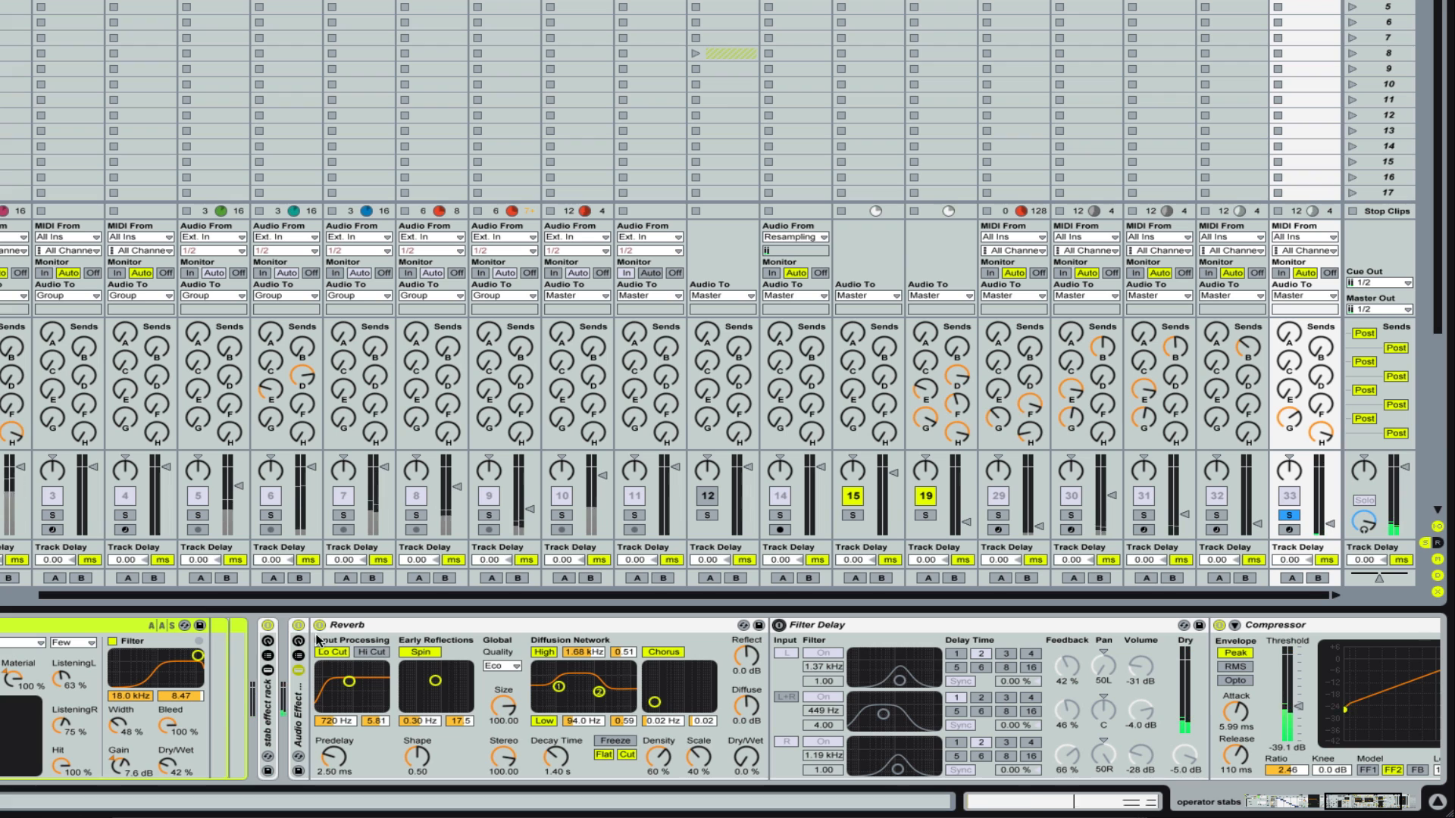
{"action": "left_click", "coordinate": [269, 671]}
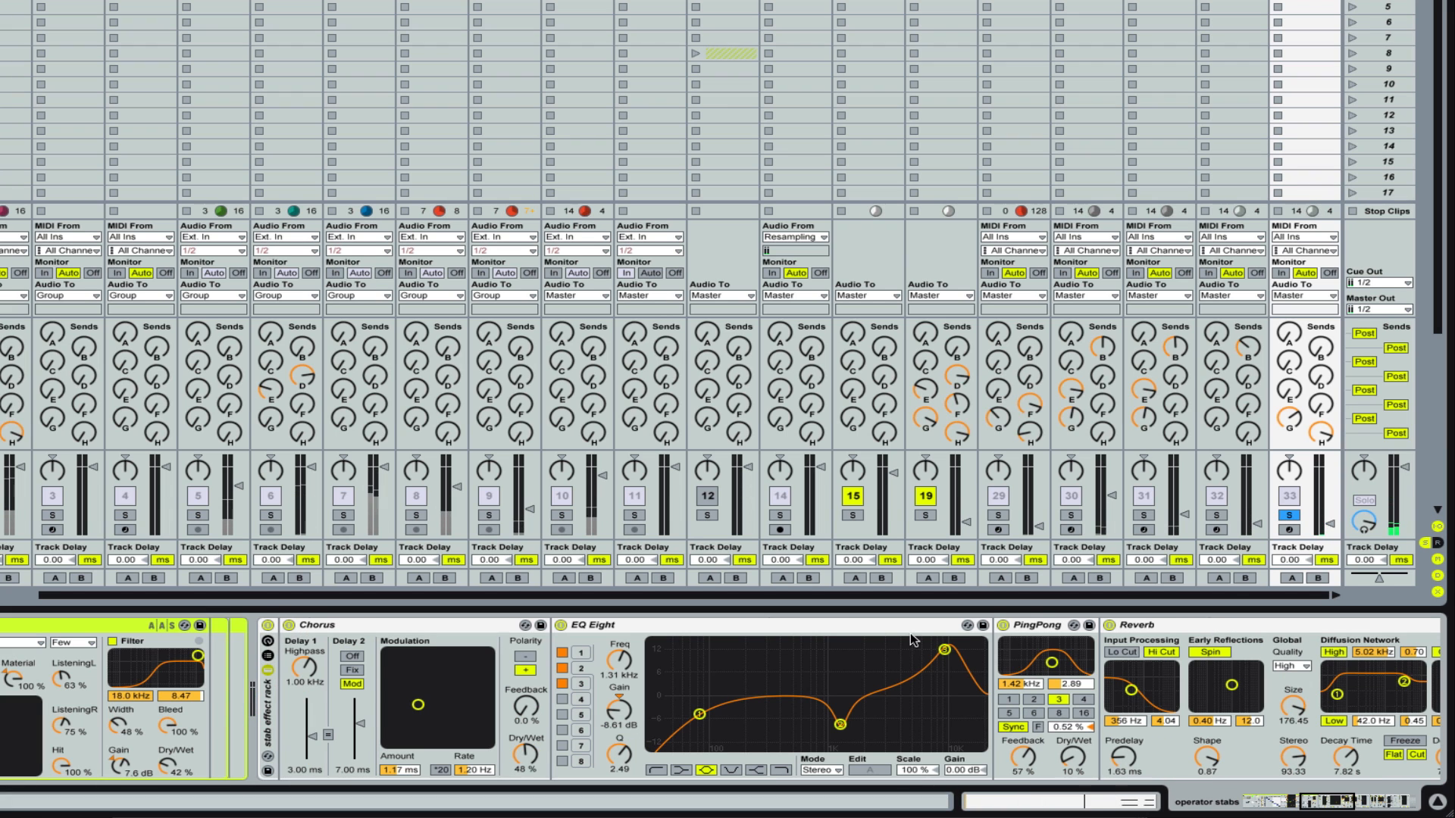
{"action": "left_click_drag", "start_coordinate": [1072, 756], "coordinate": [1072, 780]}
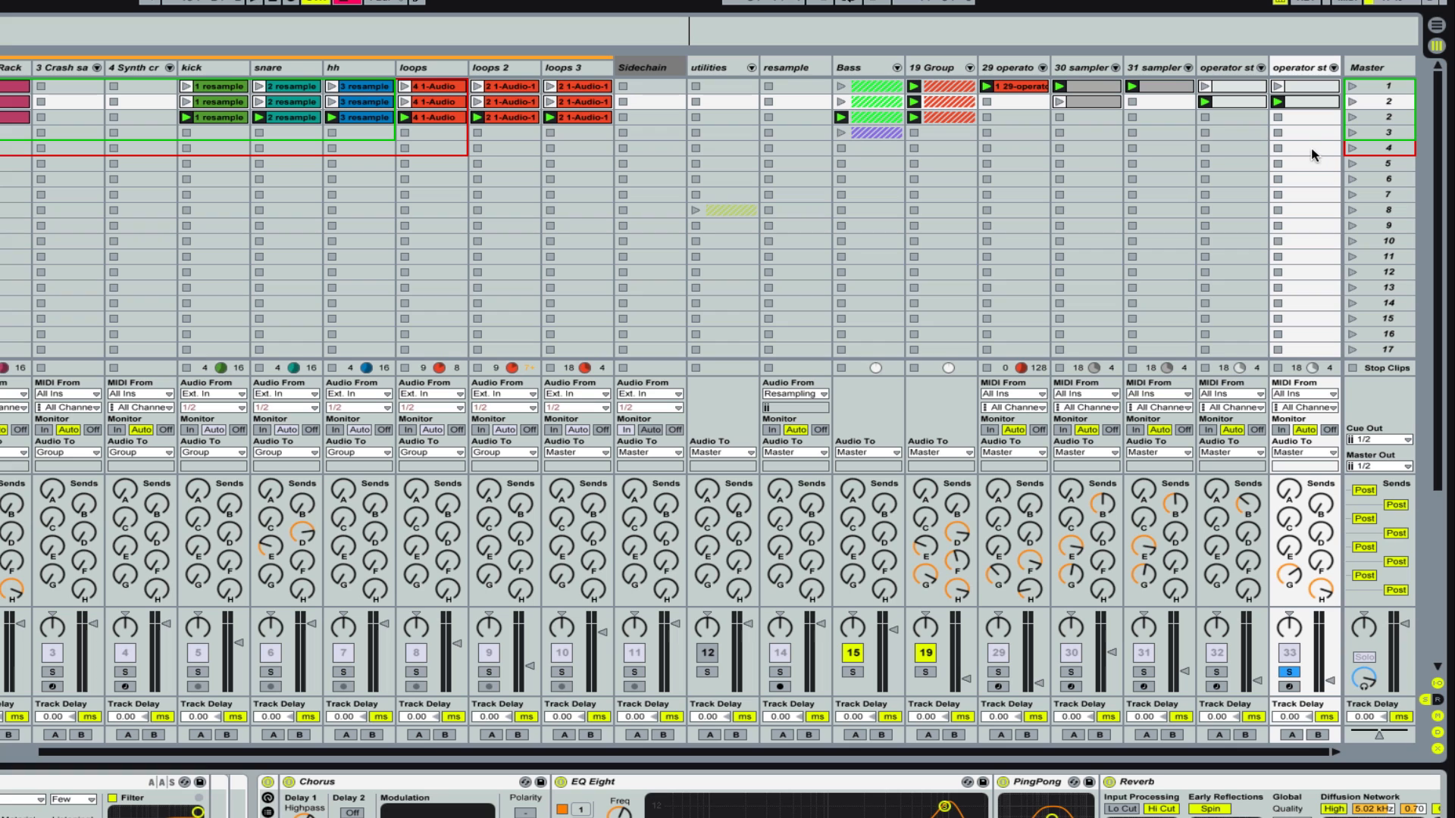
- Freeze and flatten the duplicated operator stabs track to turn its MIDI clips into audio
{"action": "left_click", "coordinate": [1304, 68]}
{"action": "right_click", "coordinate": [1304, 69]}
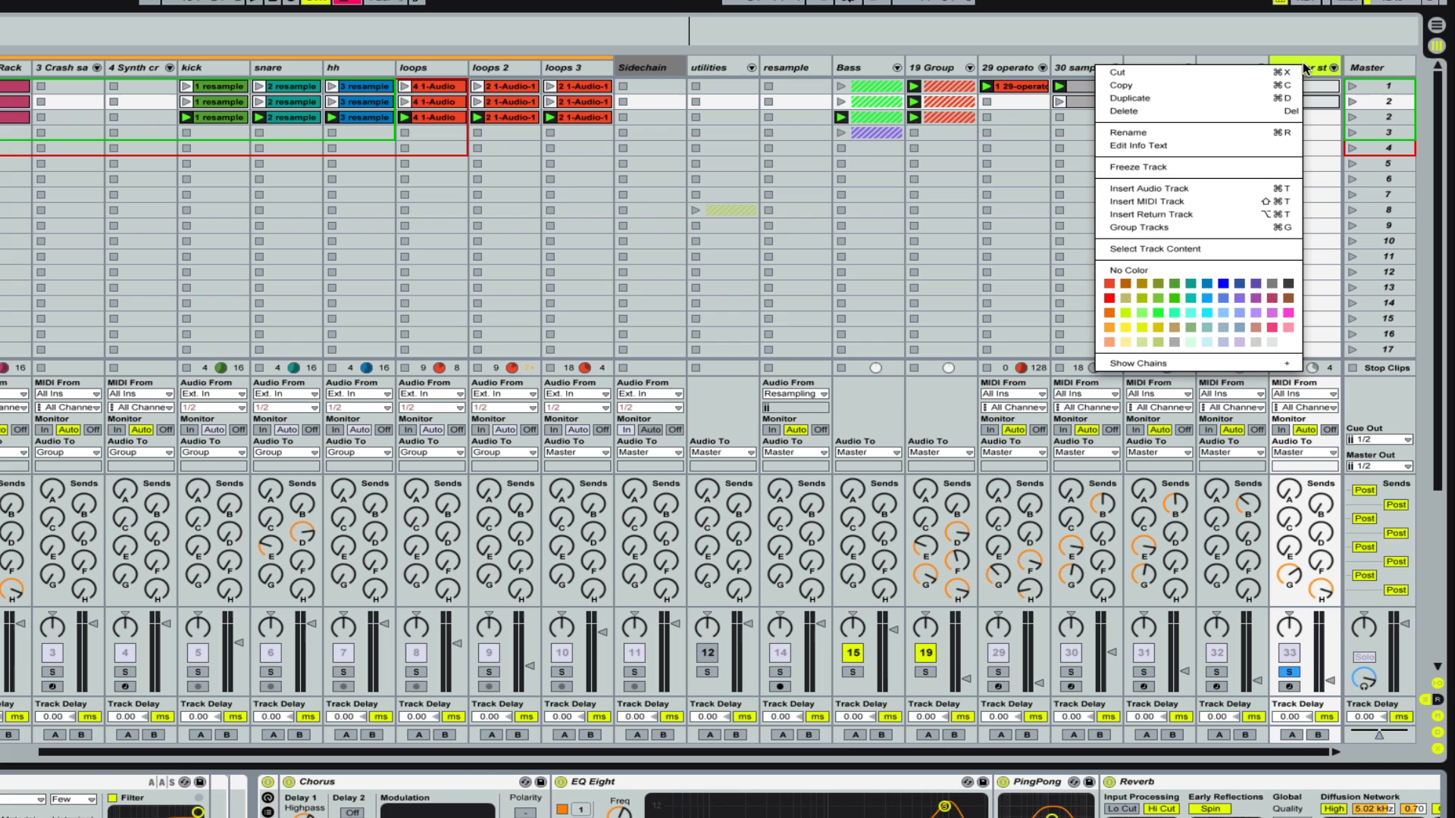
{"action": "left_click", "coordinate": [1254, 169]}
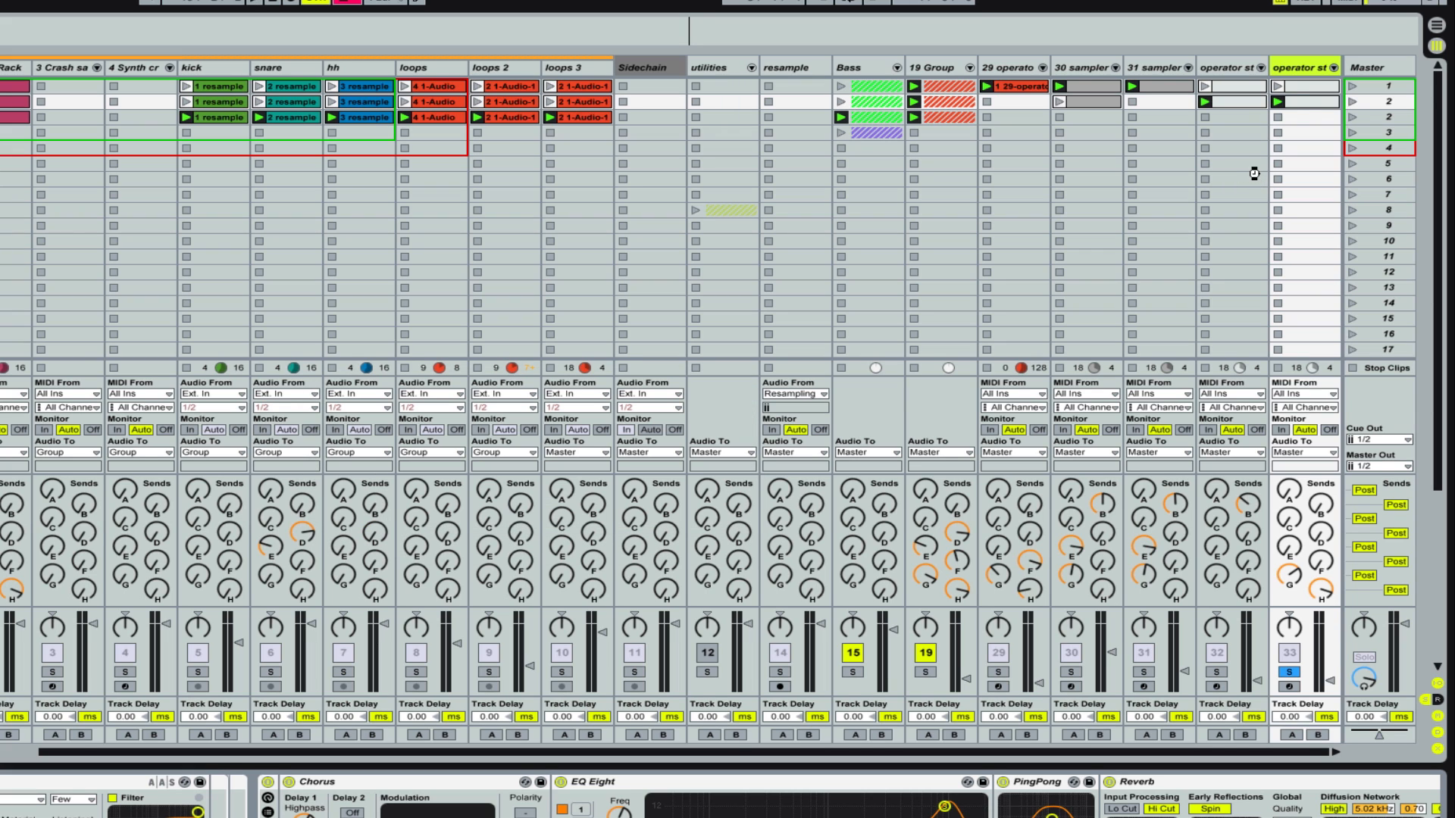
{"action": "right_click", "coordinate": [1307, 71]}
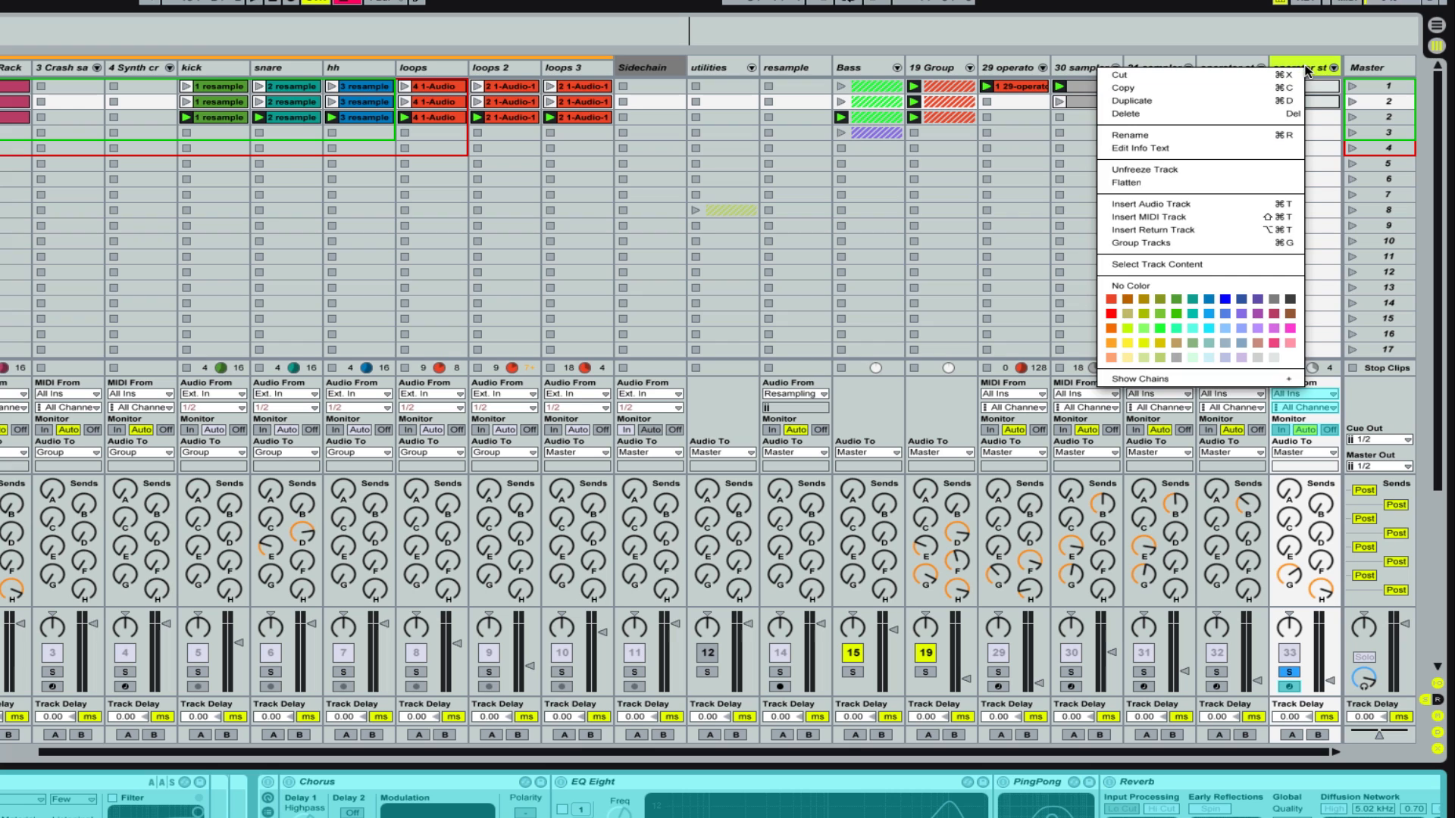
{"action": "left_click", "coordinate": [1278, 185]}
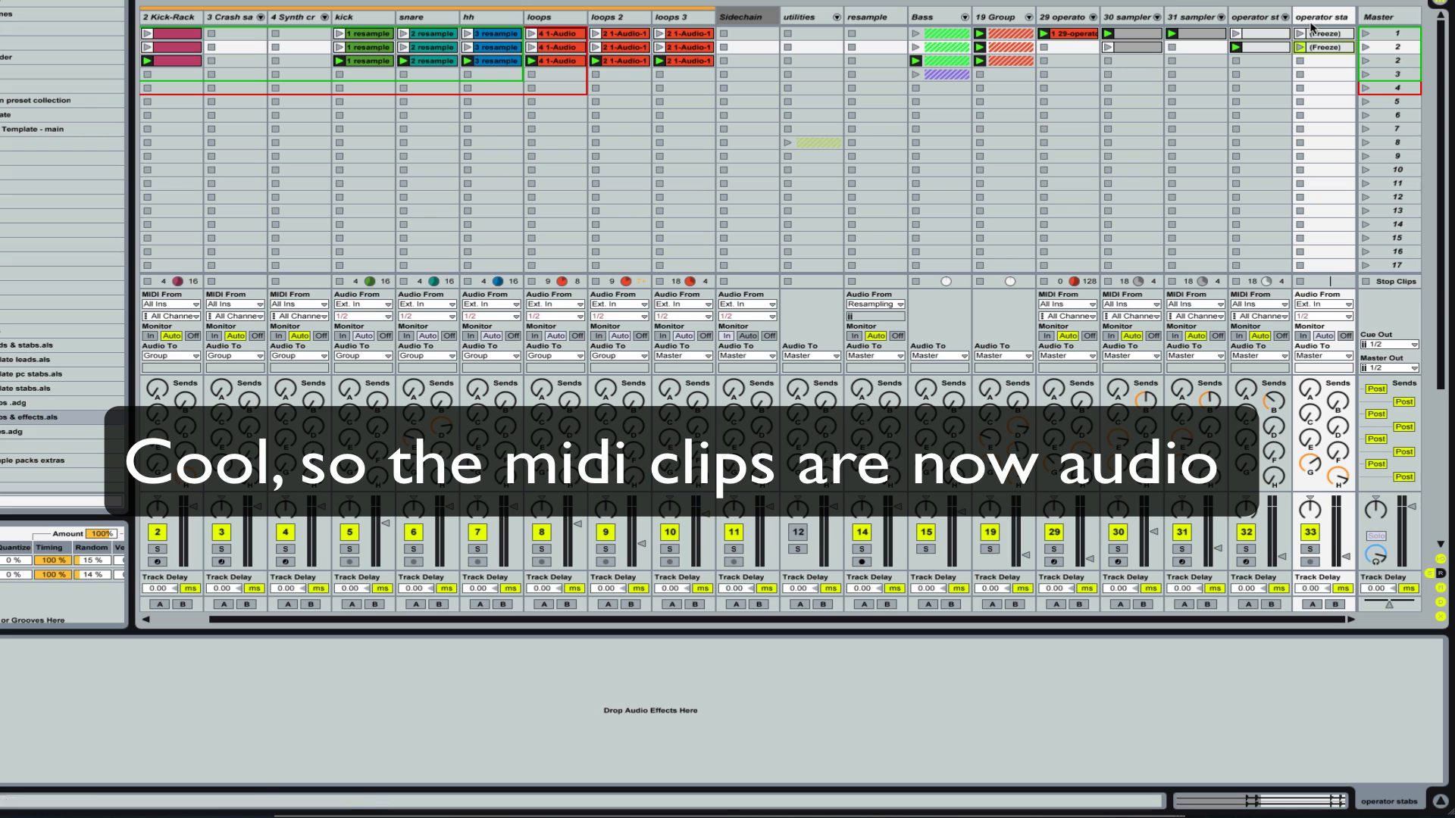
- Open and launch the flattened track's first audio clip, and do the same with its second clip
{"action": "left_click", "coordinate": [1316, 34]}
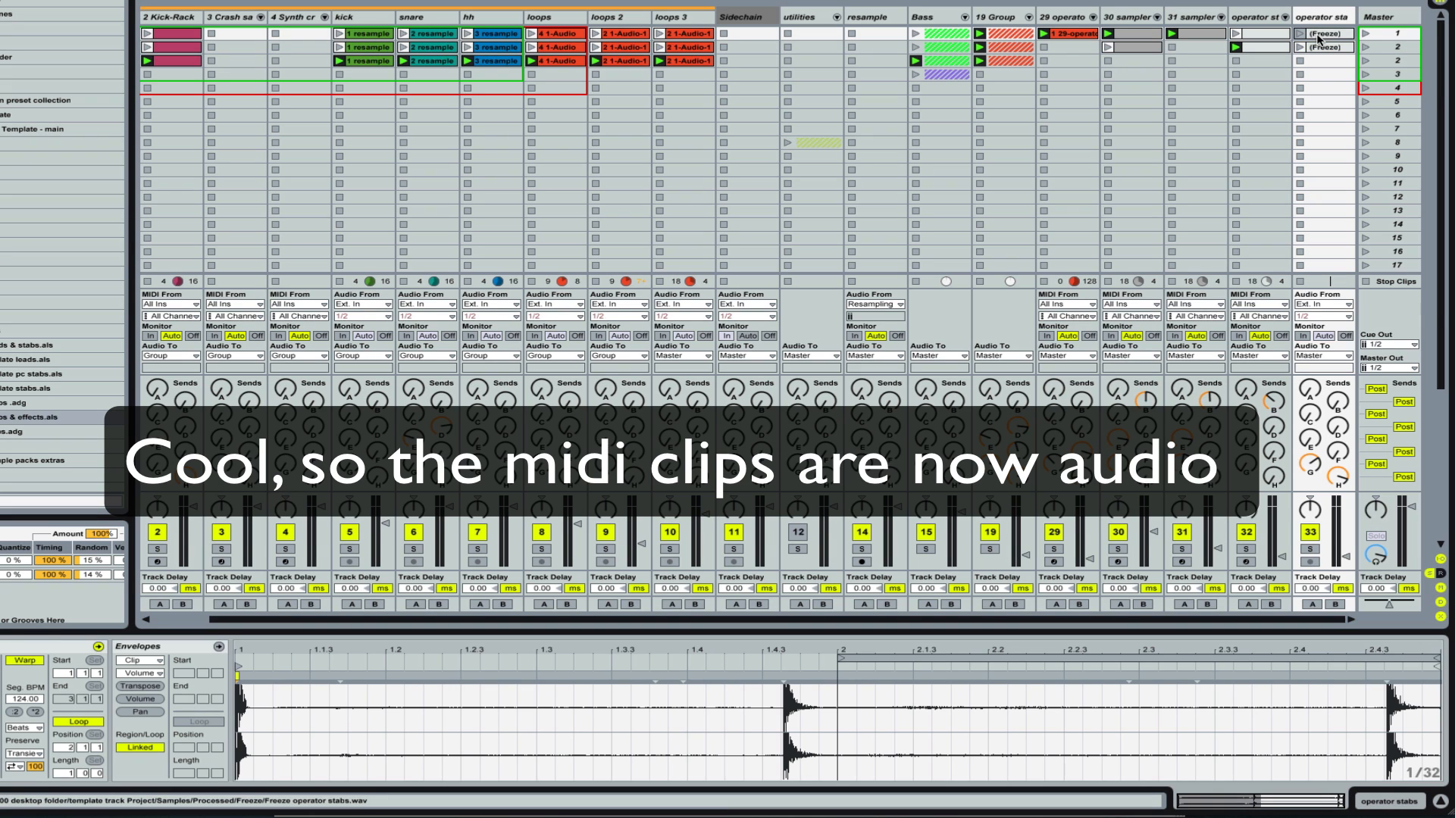
{"action": "left_click", "coordinate": [1301, 34]}
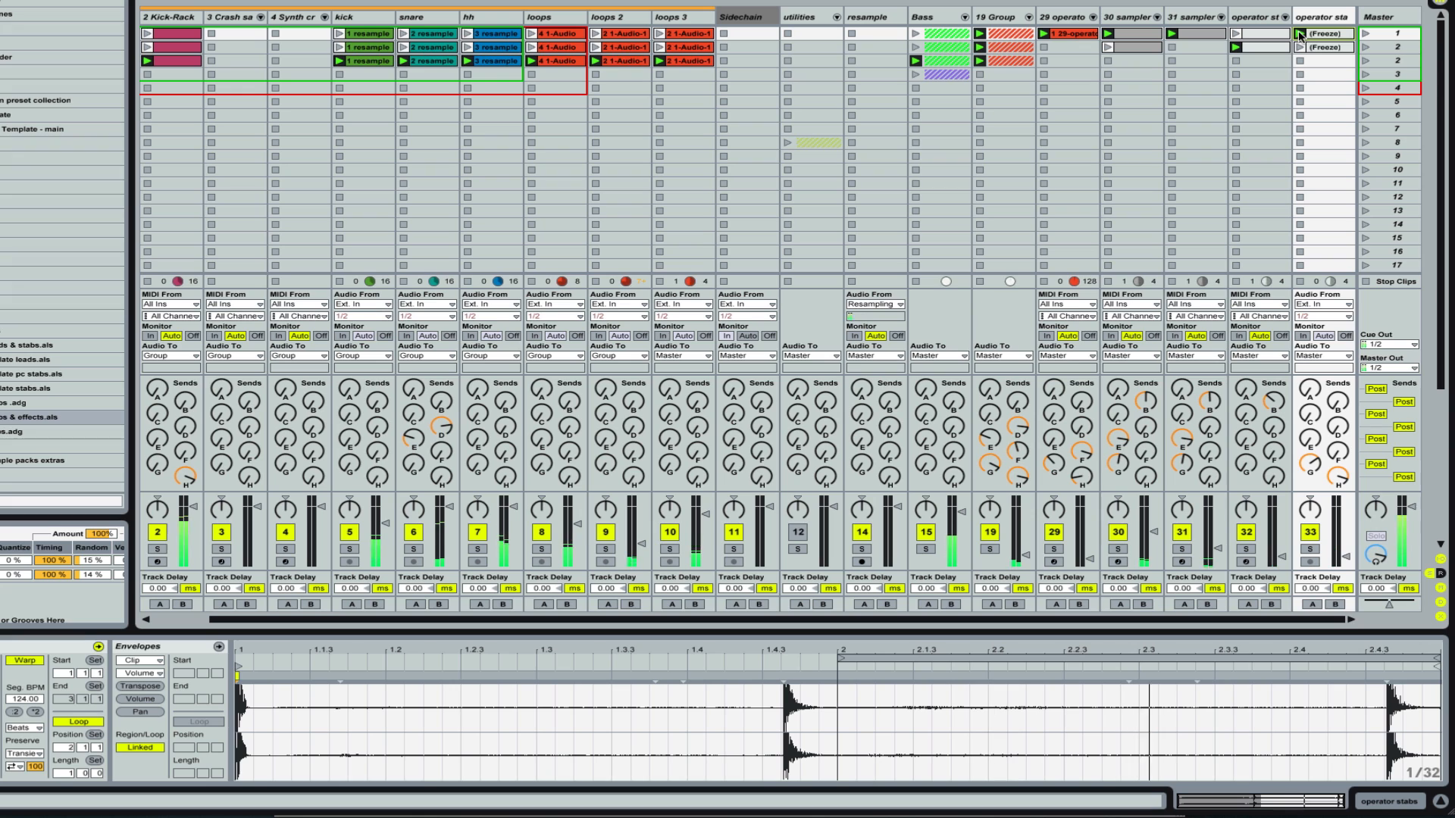
{"action": "left_click", "coordinate": [1319, 48]}
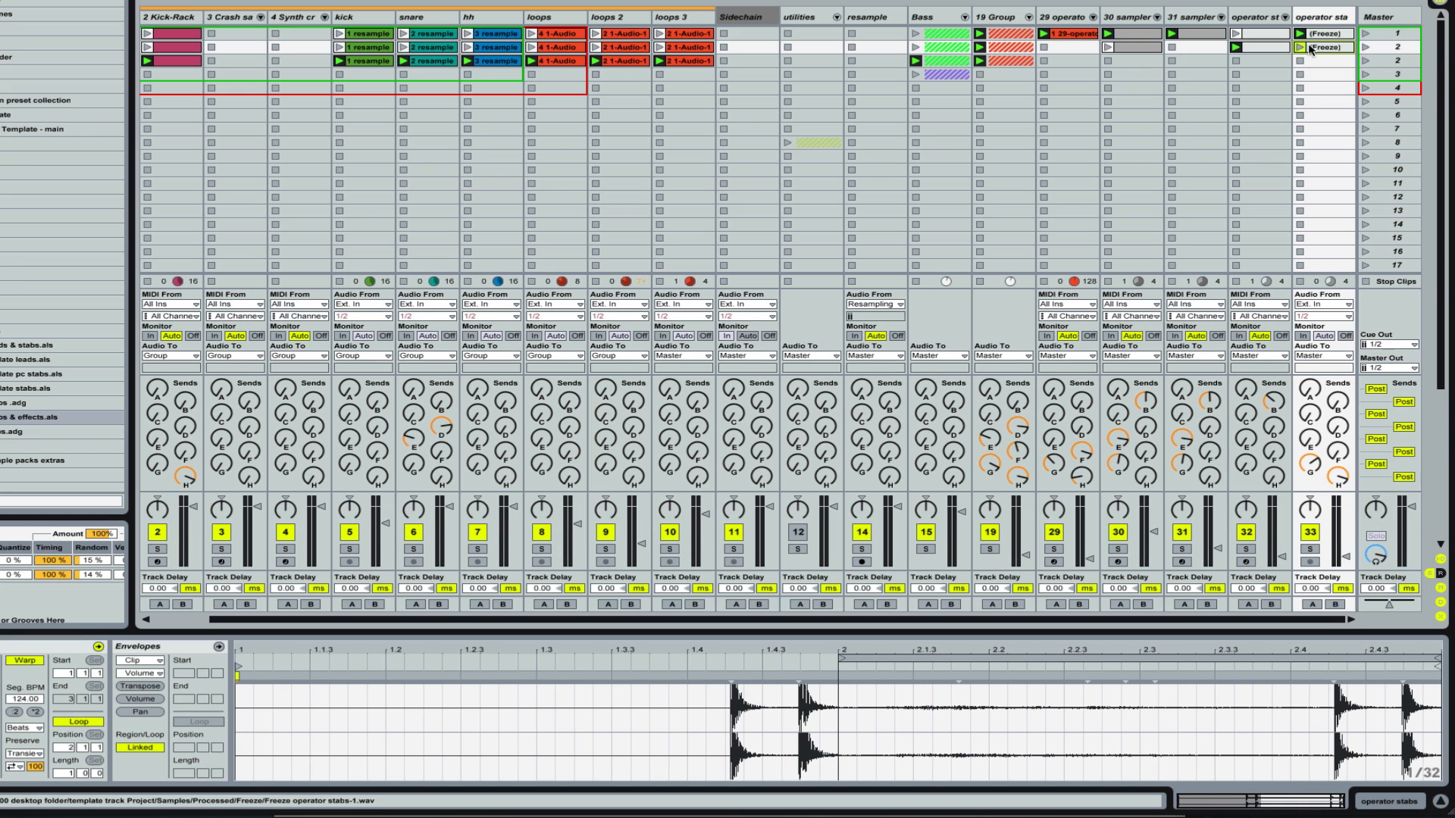
{"action": "left_click", "coordinate": [1299, 48]}
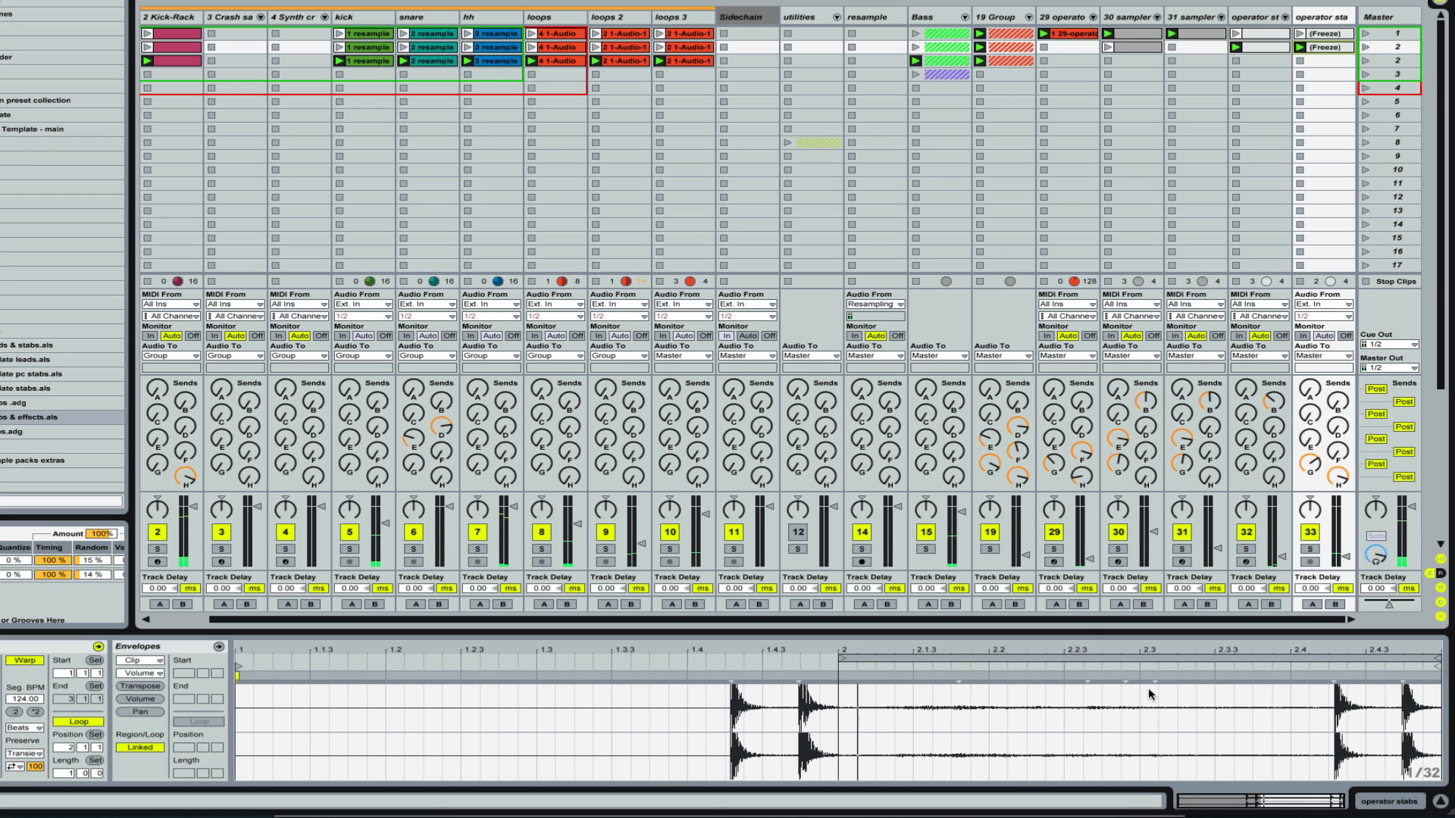
- Silence the second clip's stab hits after 2.4 with its volume envelope and set the clip start to 2.1.1
{"action": "left_click", "coordinate": [1154, 709]}
{"action": "key", "text": "ctrl+a"}
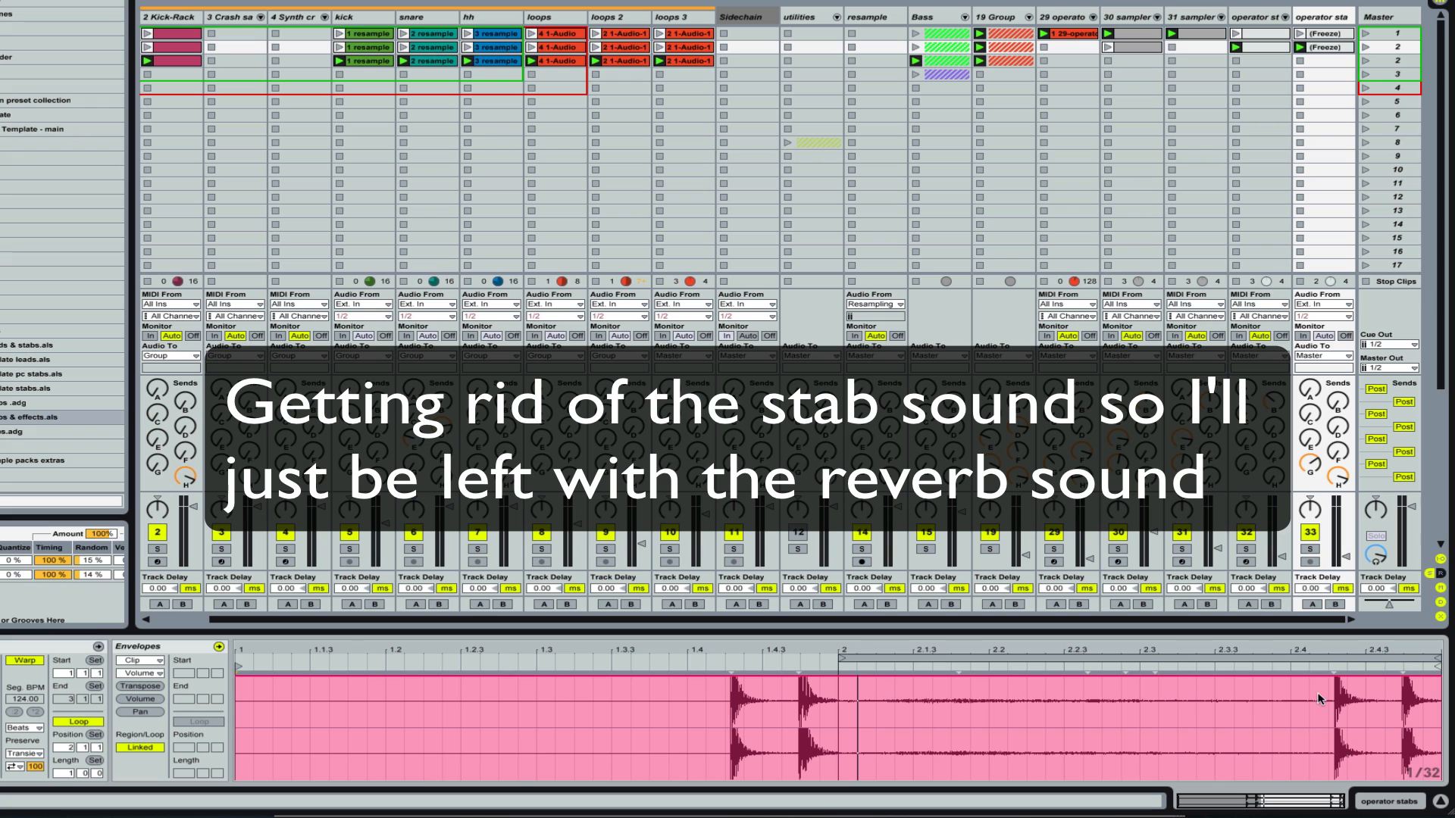
{"action": "left_click_drag", "start_coordinate": [1332, 746], "coordinate": [1423, 785]}
{"action": "key", "text": "space"}
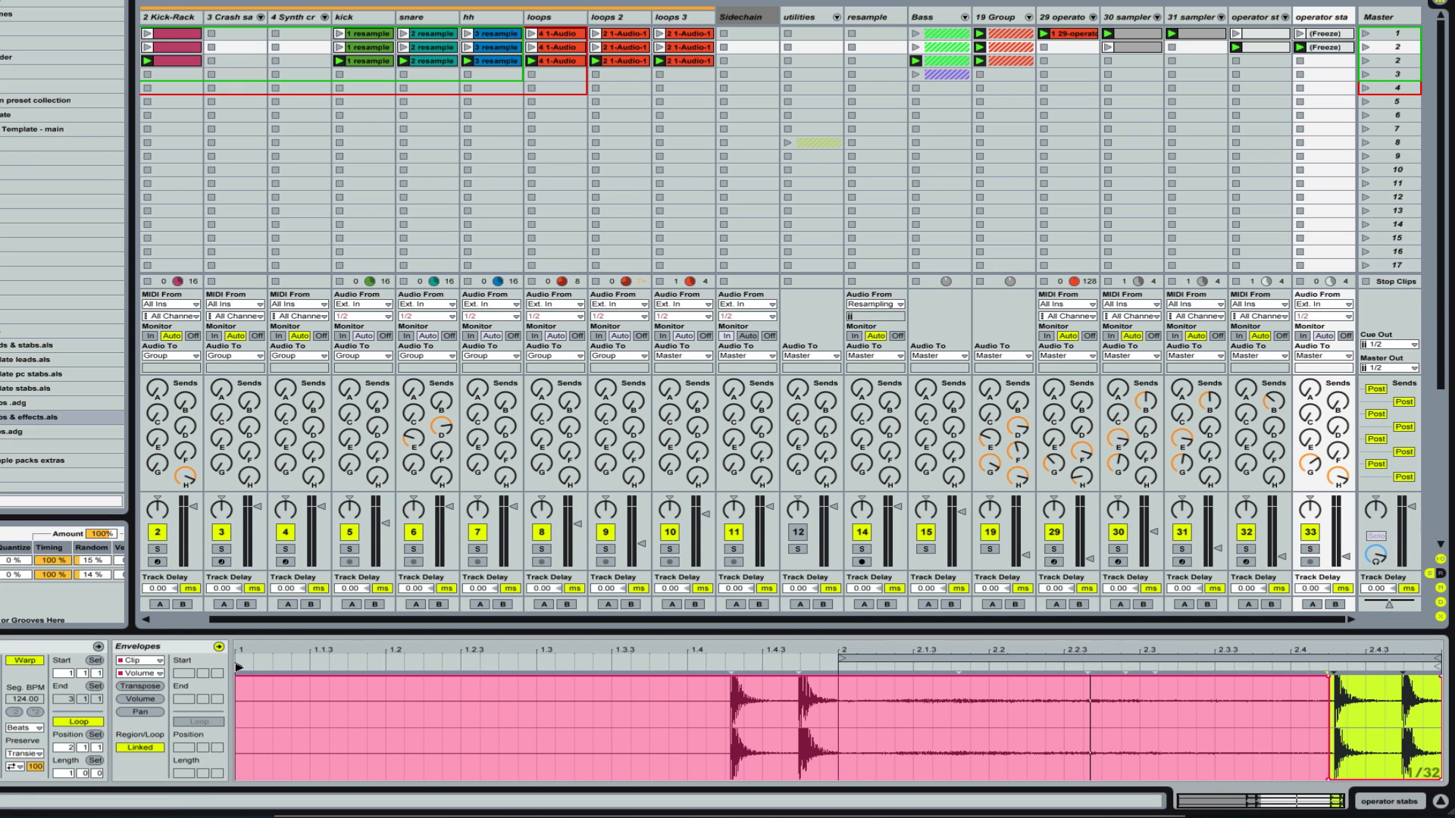
{"action": "left_click_drag", "start_coordinate": [239, 666], "coordinate": [837, 664]}
{"action": "key", "text": "space"}
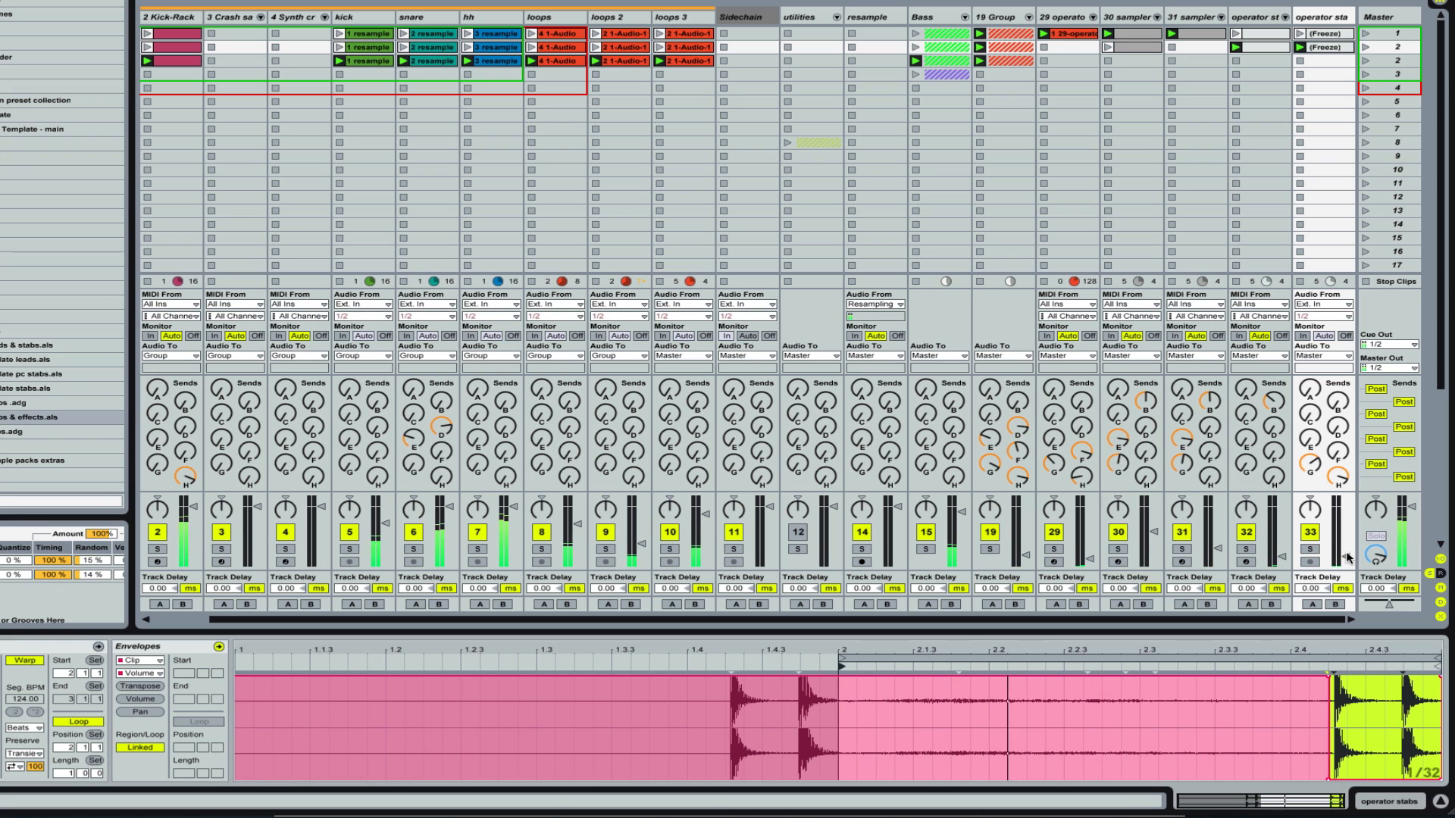
- Return the flattened track's sends G and H to zero and raise its volume slightly
{"action": "left_click", "coordinate": [1312, 463]}
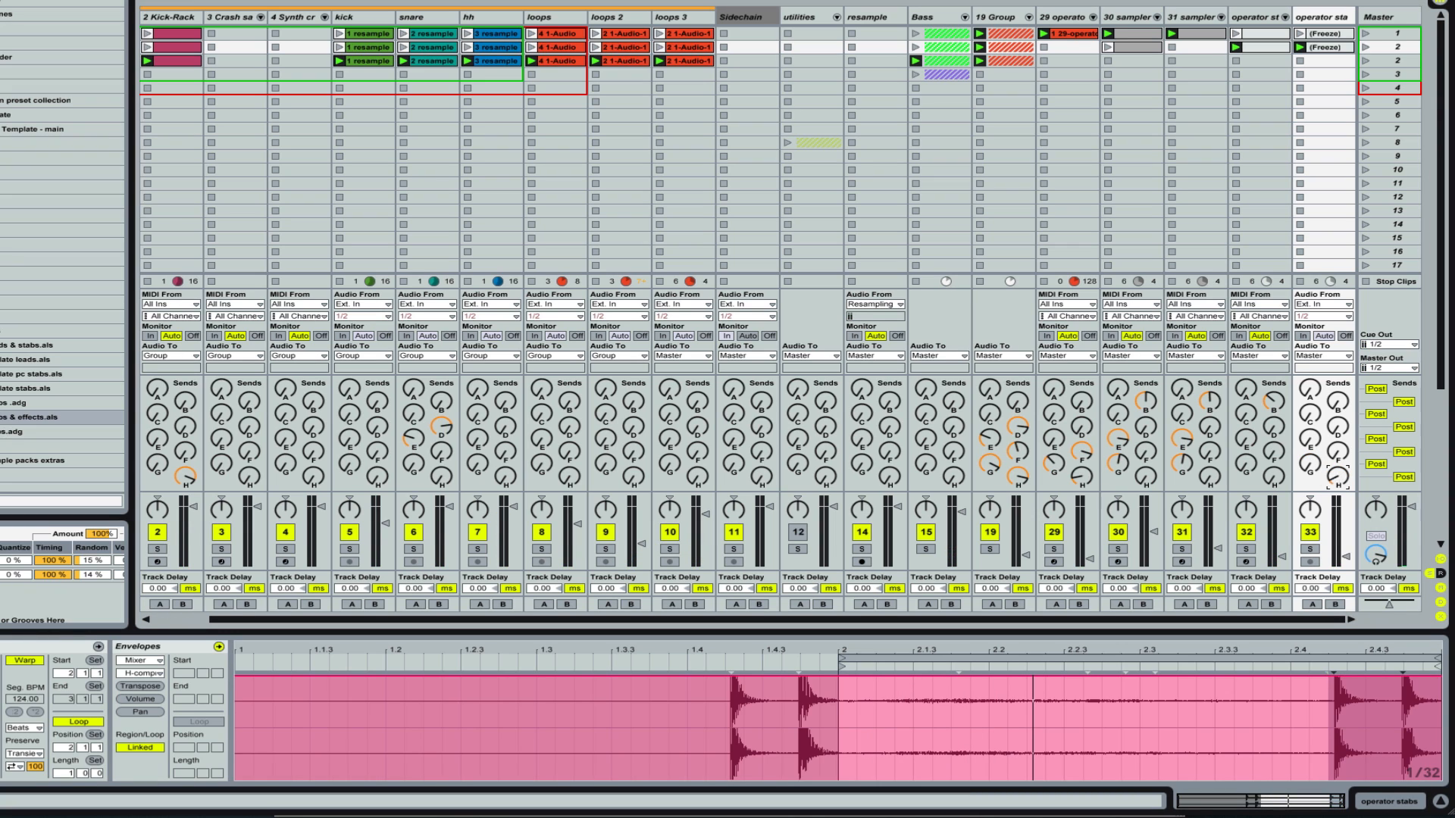
{"action": "left_click", "coordinate": [1345, 550]}
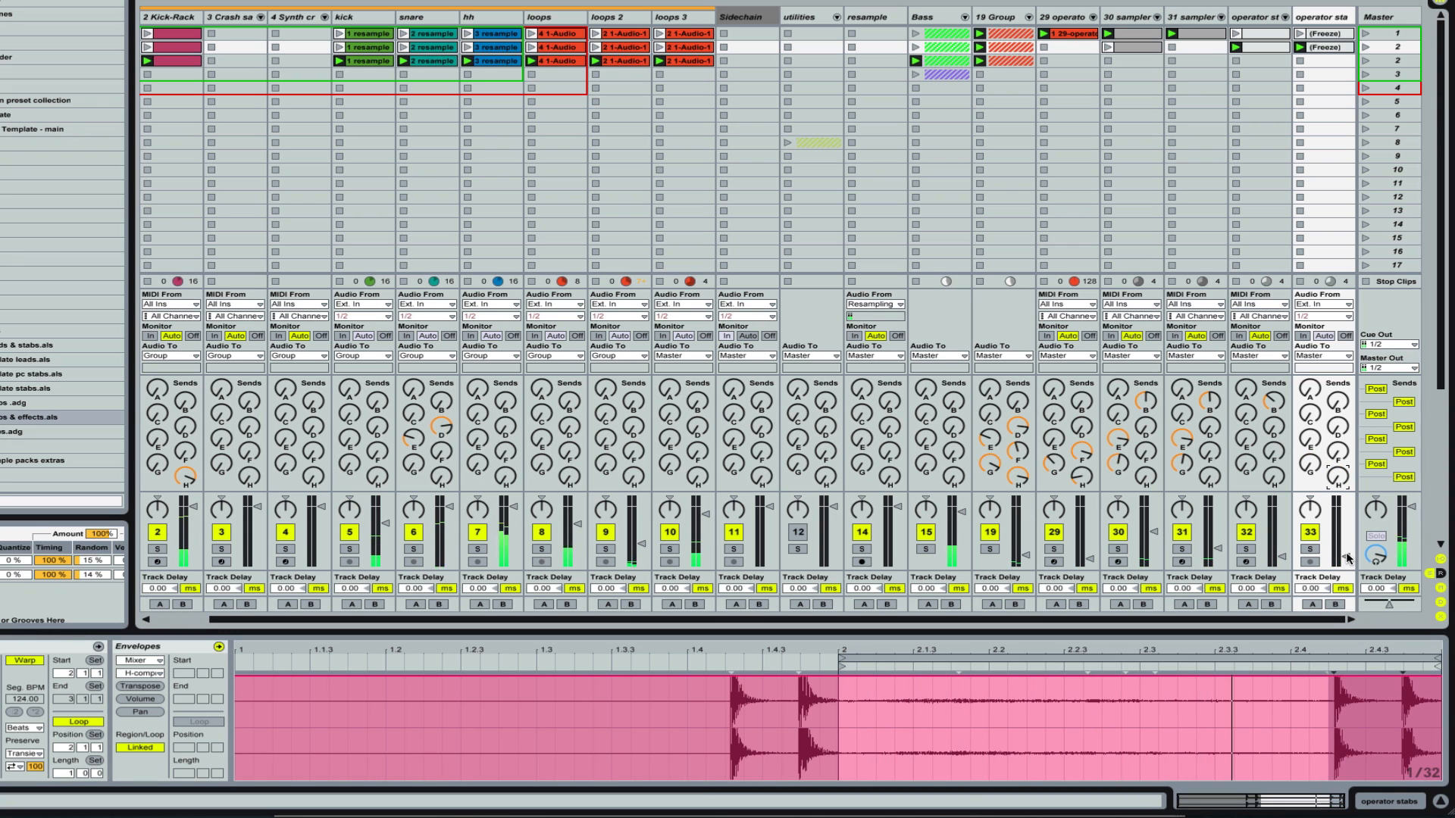
{"action": "left_click_drag", "start_coordinate": [1345, 556], "coordinate": [1346, 550]}
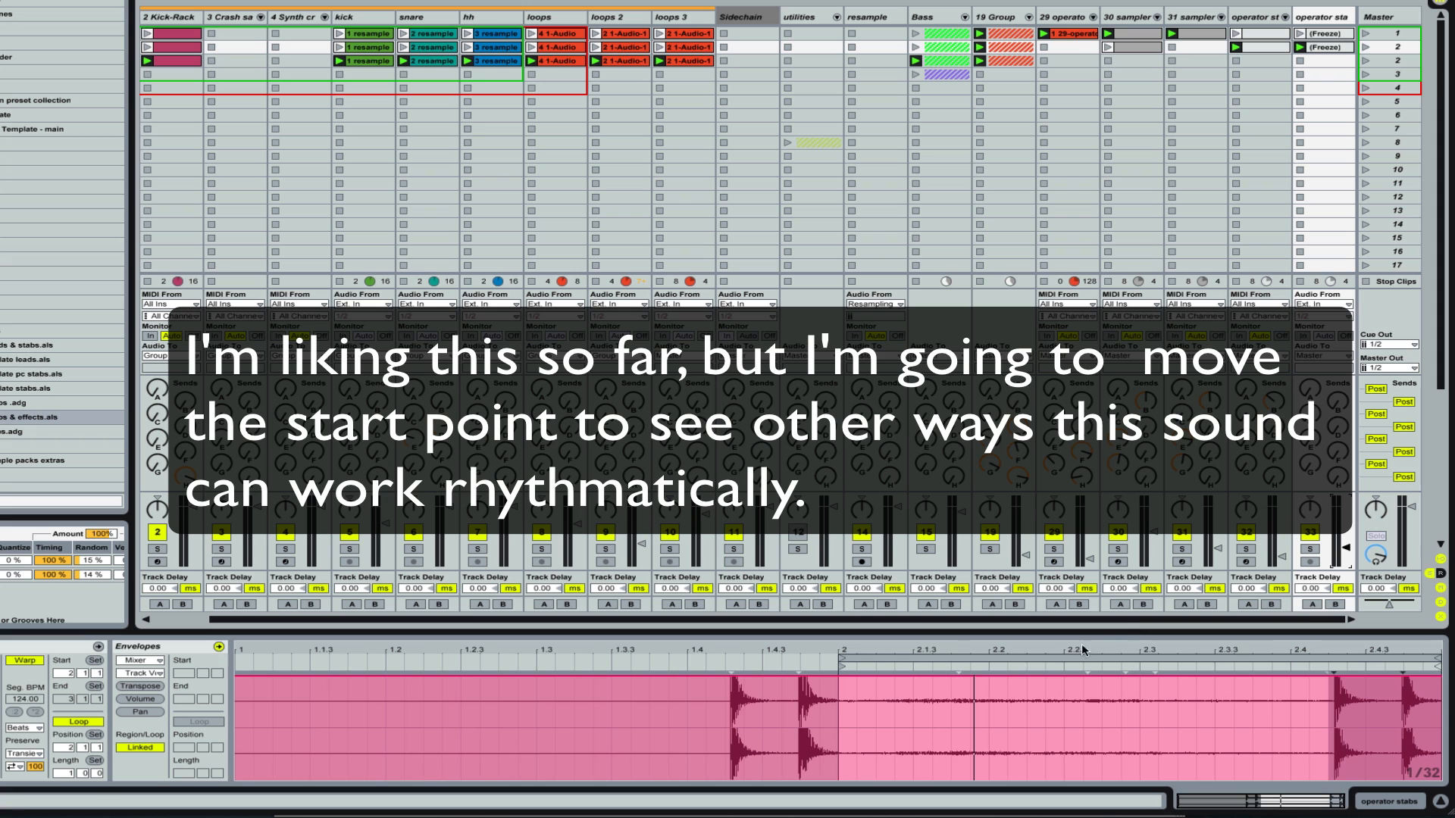
- Try the second clip's start marker at several positions, including 2.3.1, 2.3.2 and 2.4.2, and move it back close to bar 2
{"action": "left_click_drag", "start_coordinate": [841, 667], "coordinate": [894, 667]}
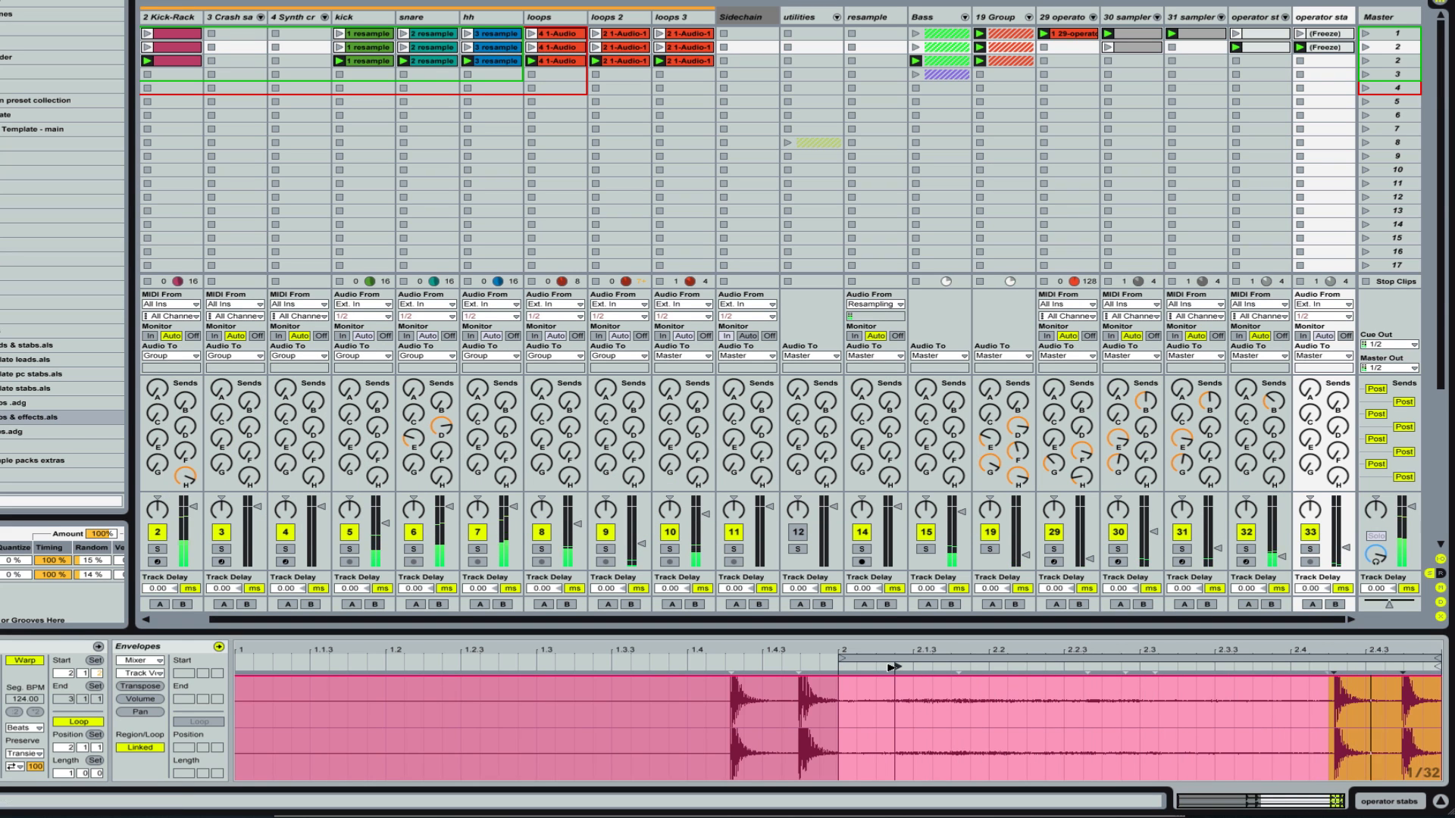
{"action": "left_click", "coordinate": [887, 666]}
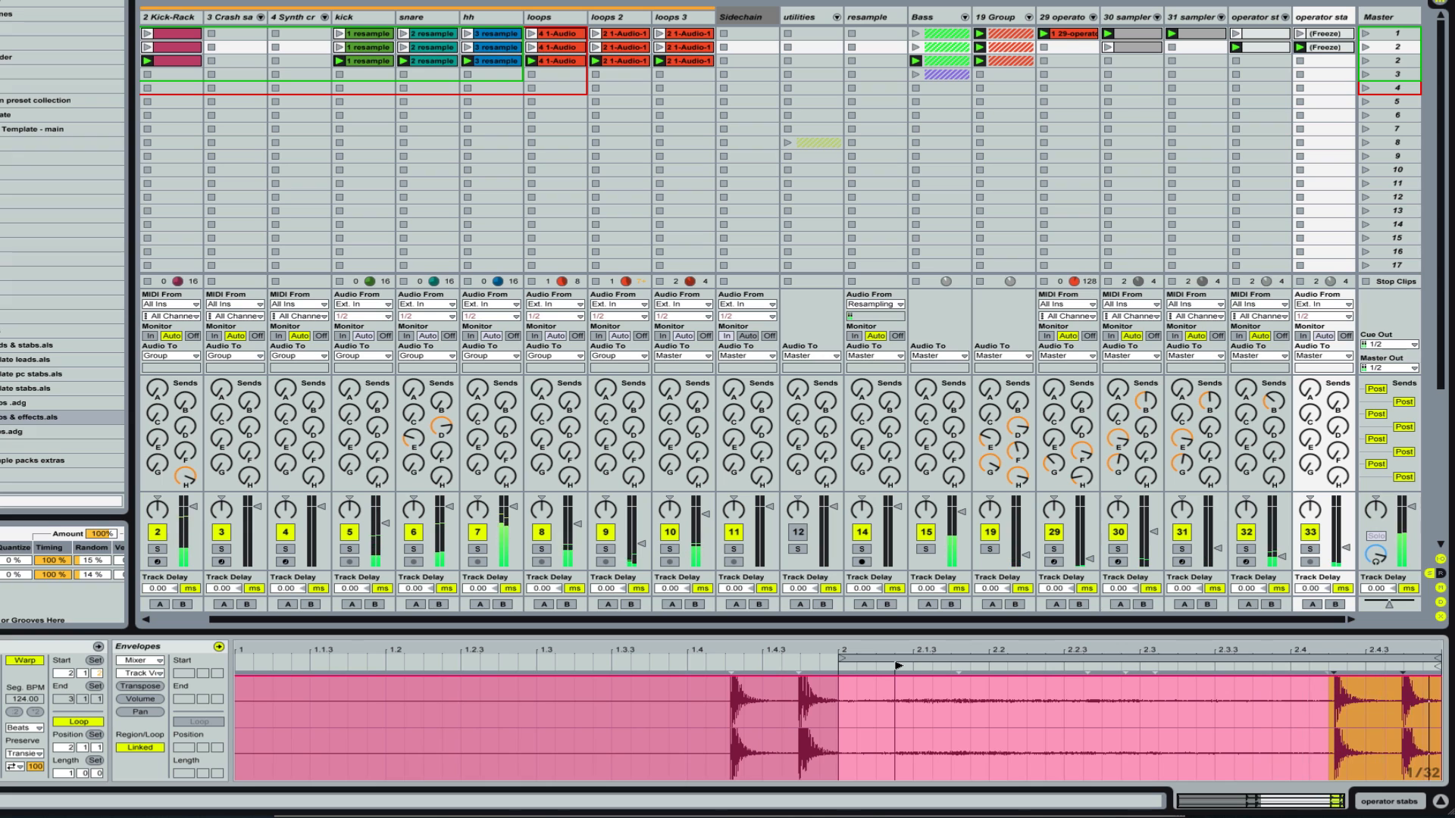
{"action": "left_click_drag", "start_coordinate": [898, 665], "coordinate": [1145, 668]}
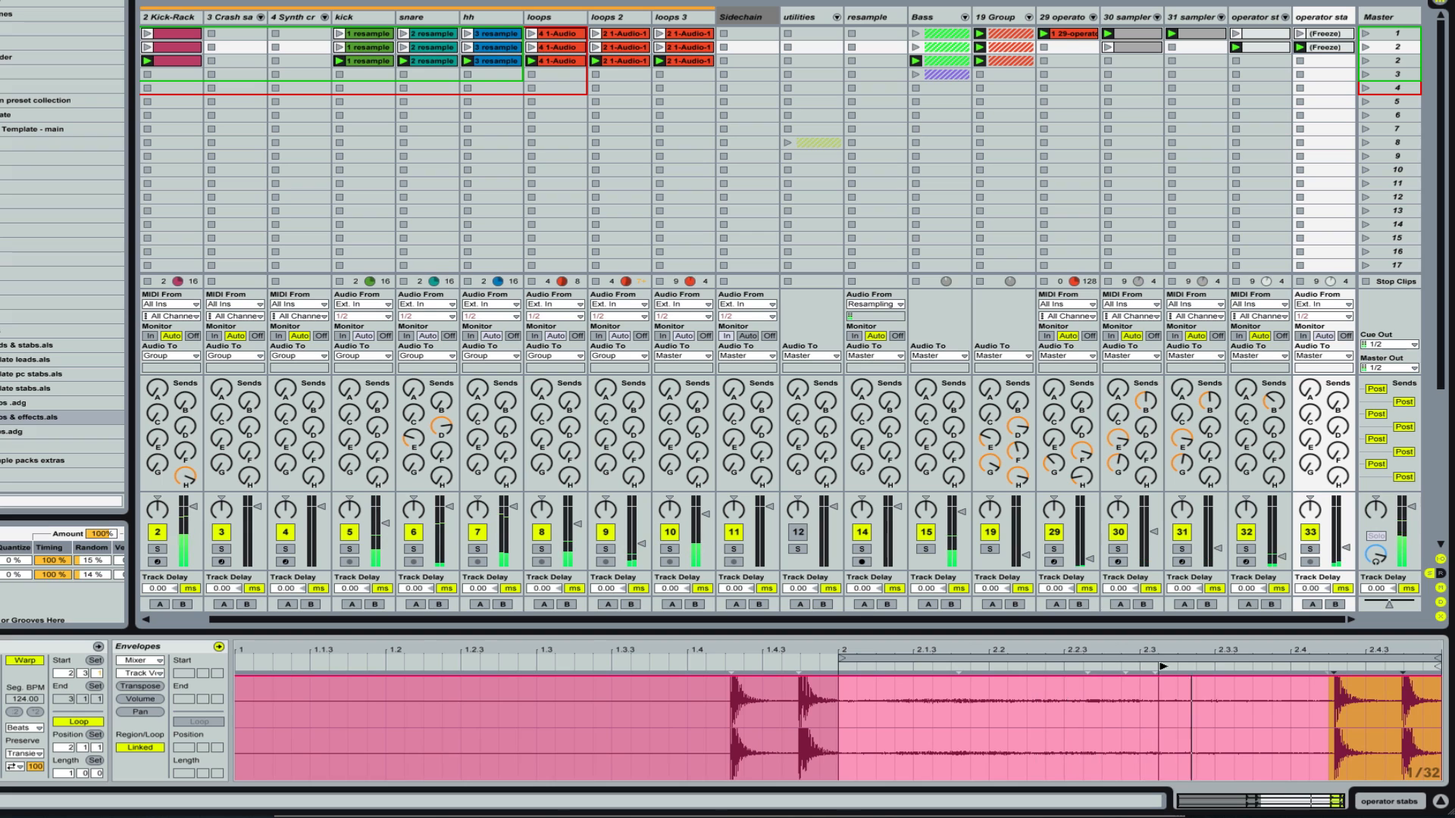
{"action": "left_click_drag", "start_coordinate": [1144, 666], "coordinate": [1178, 667]}
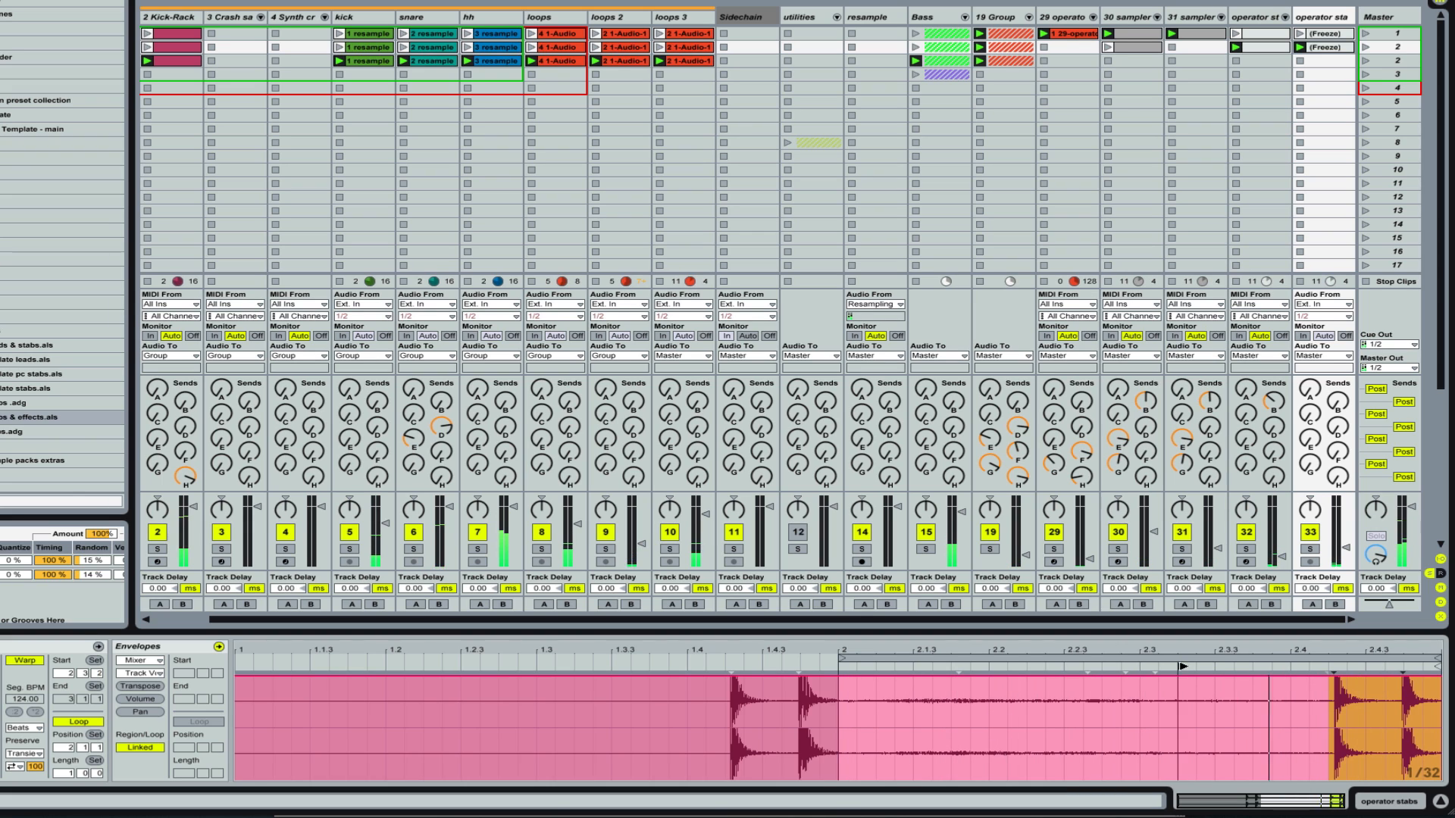
{"action": "left_click_drag", "start_coordinate": [1182, 667], "coordinate": [1326, 668]}
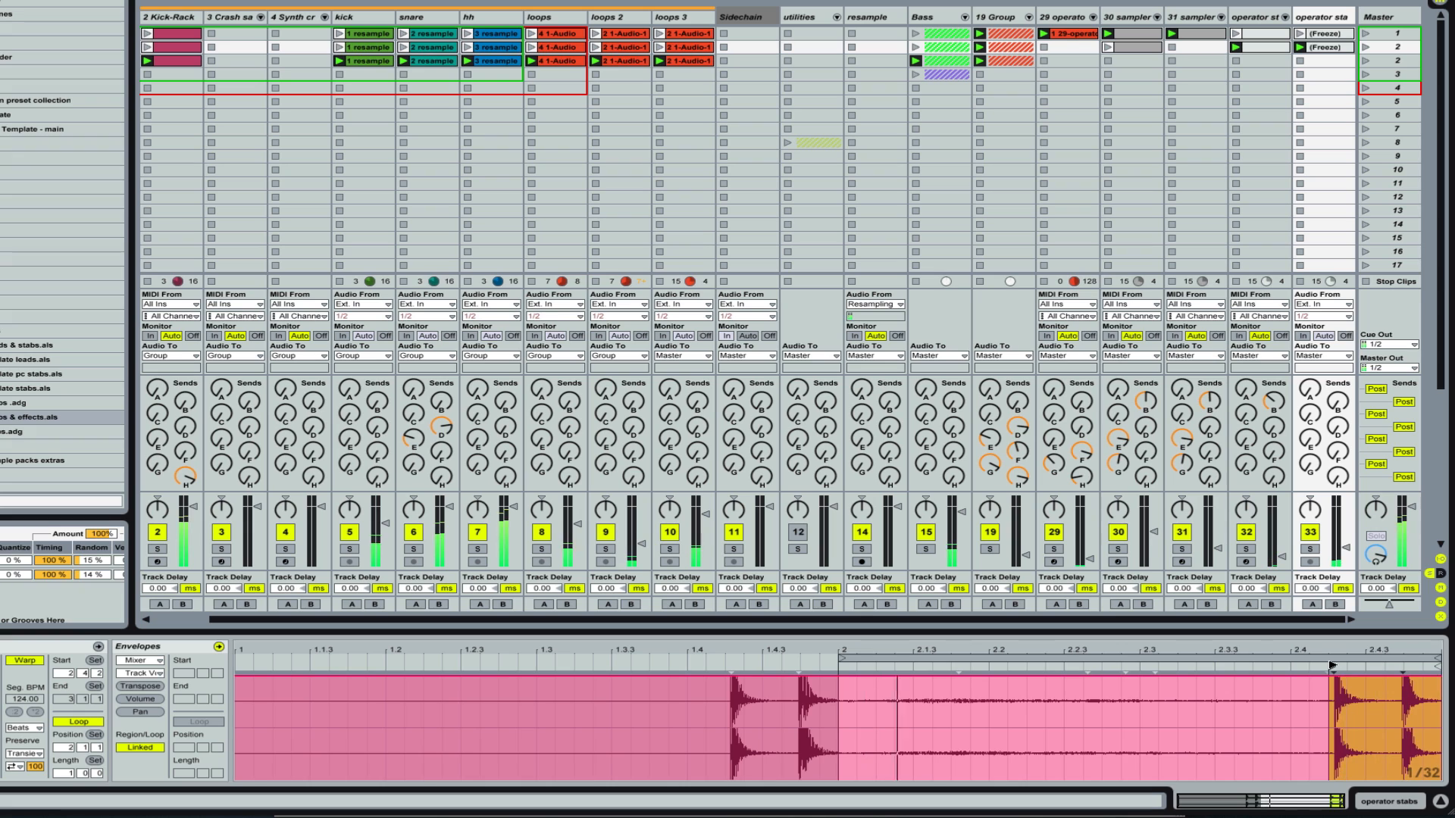
{"action": "left_click_drag", "start_coordinate": [1330, 666], "coordinate": [819, 685]}
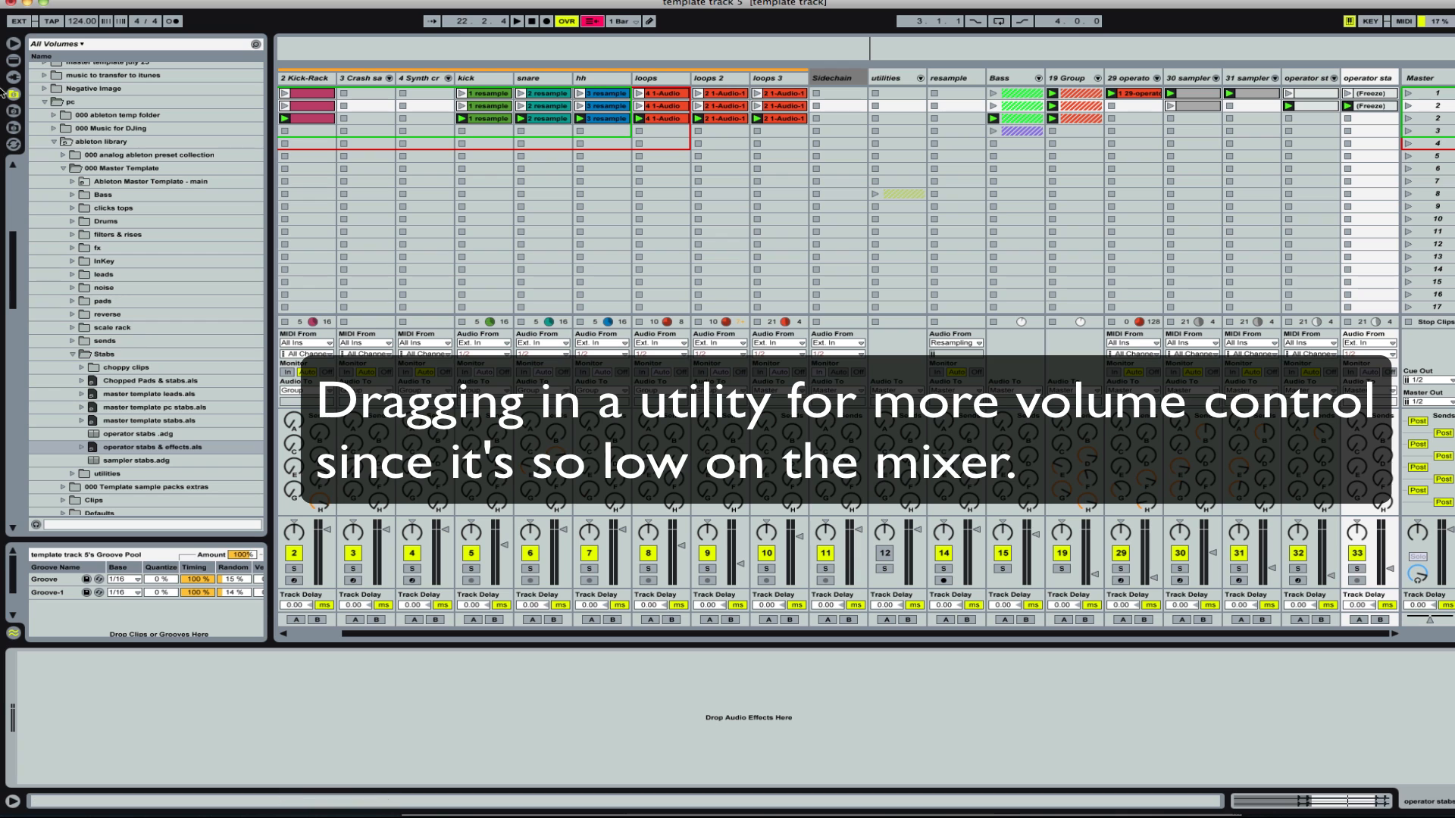
- Add a Utility effect to the flattened stabs track, lower its gain to -20.0 dB, and restart playback
{"action": "left_click", "coordinate": [15, 62]}
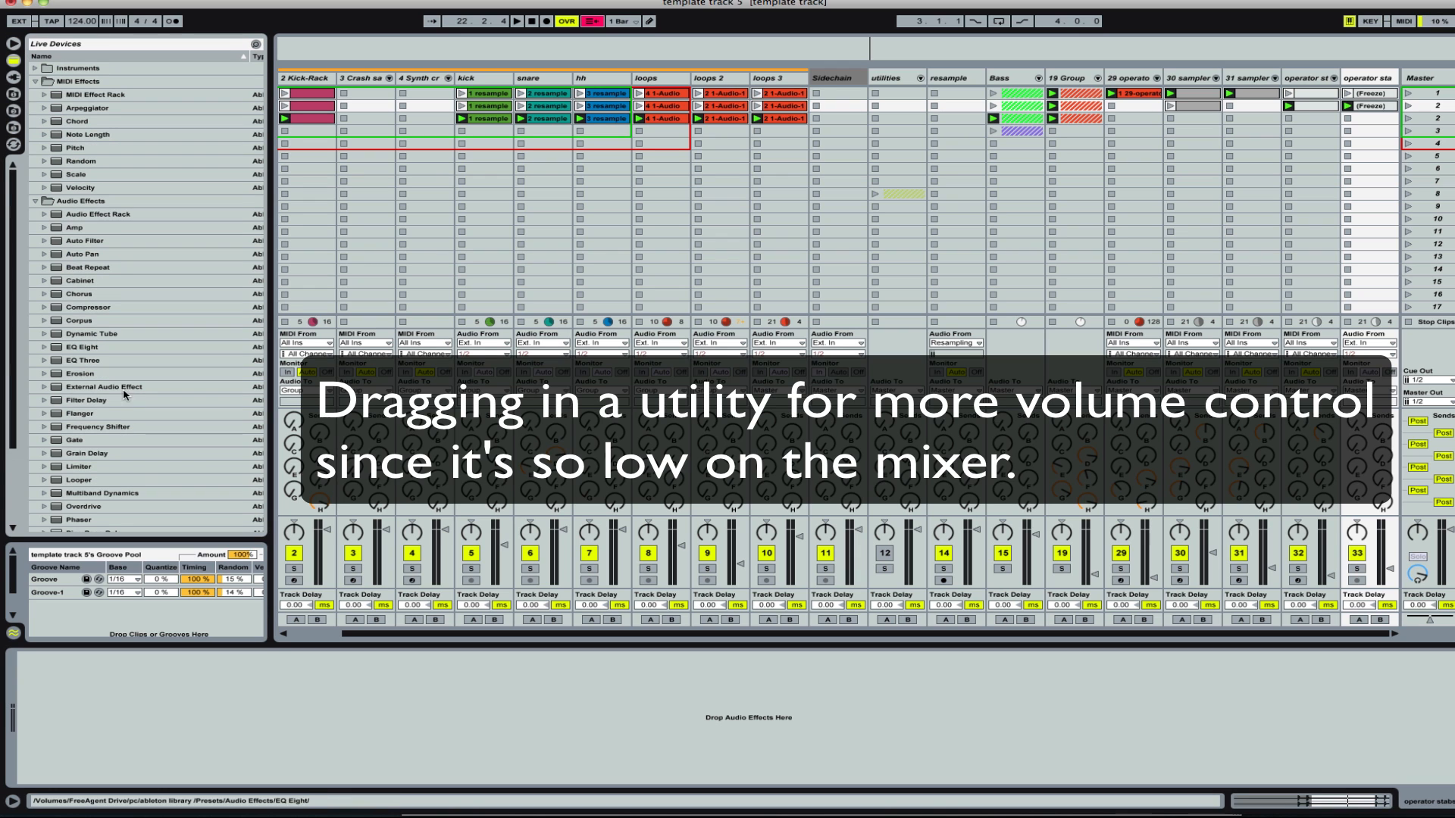
{"action": "scroll", "coordinate": [73, 488], "scroll_direction": "down", "scroll_amount": 3}
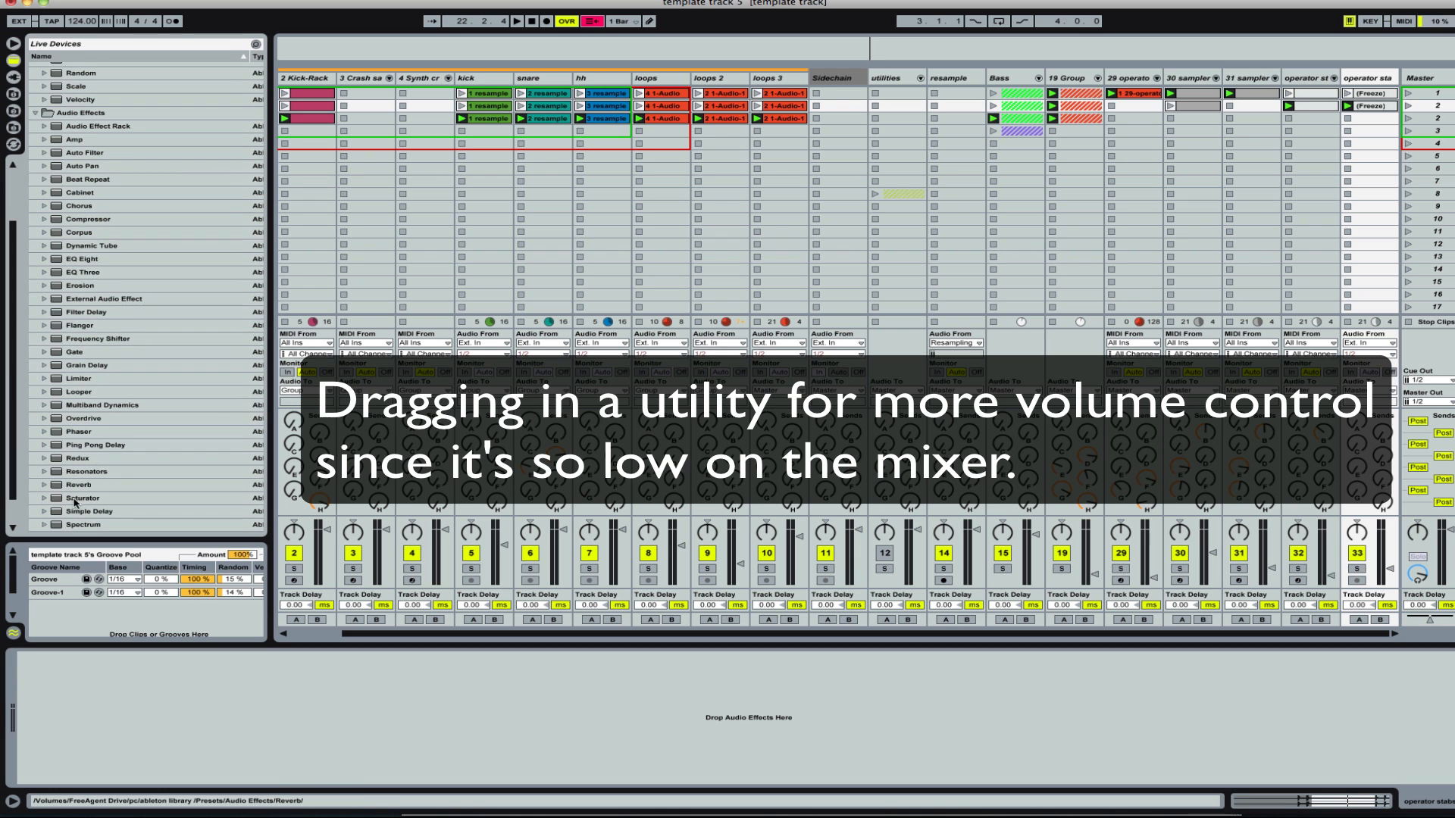
{"action": "scroll", "coordinate": [180, 354], "scroll_direction": "down", "scroll_amount": 3}
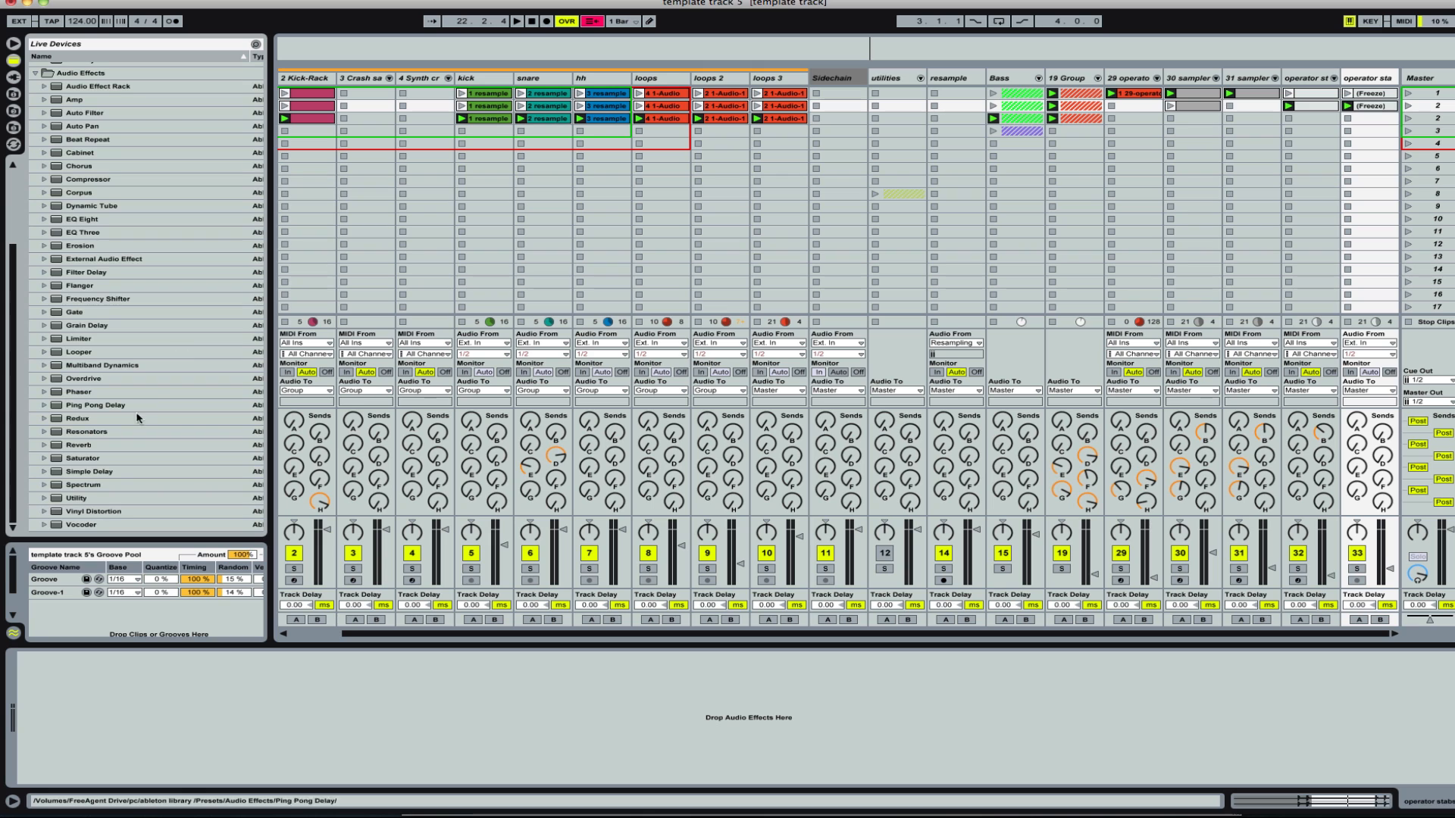
{"action": "left_click_drag", "start_coordinate": [59, 501], "coordinate": [62, 707]}
{"action": "left_click", "coordinate": [55, 702]}
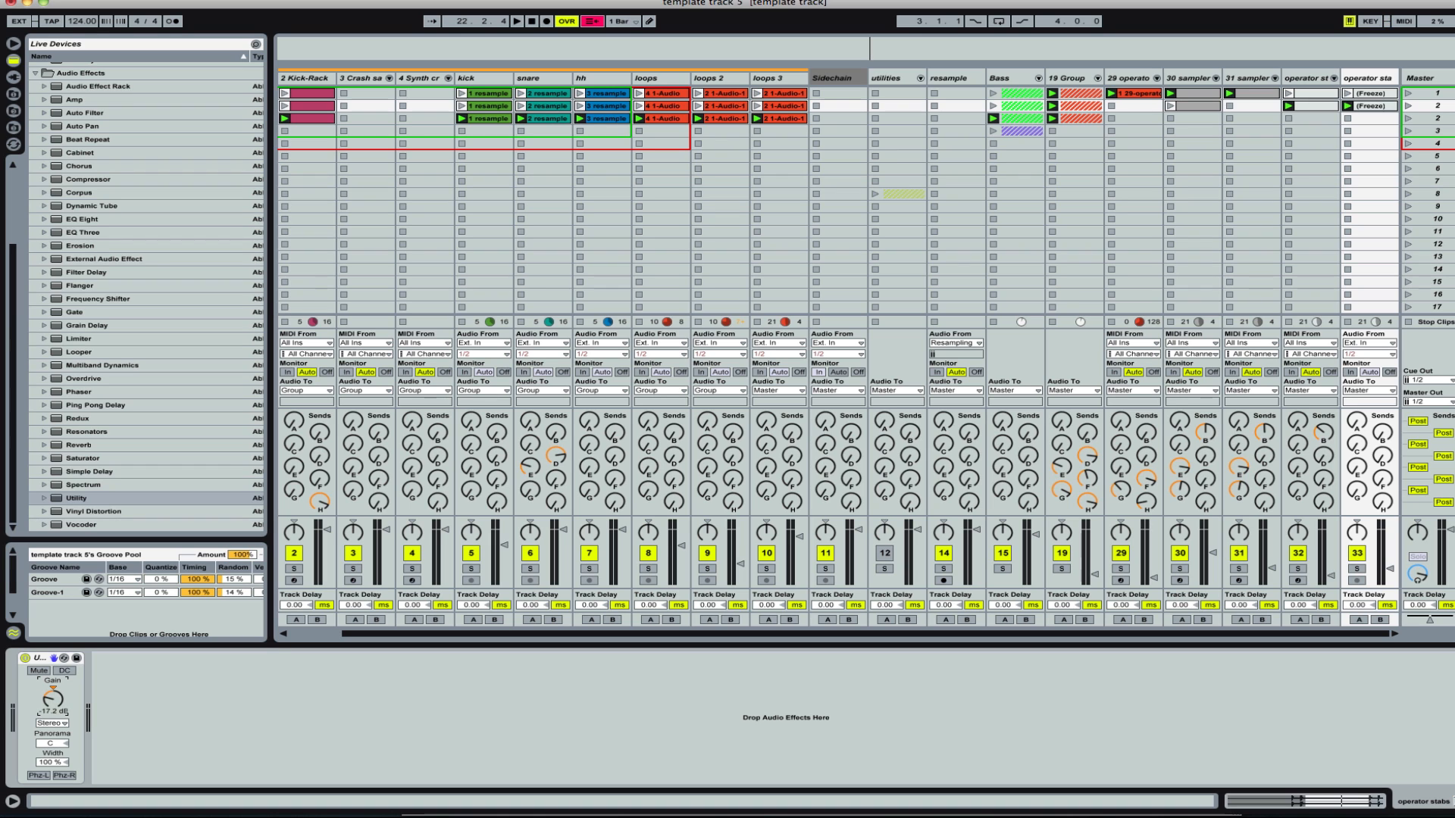
{"action": "left_click_drag", "start_coordinate": [54, 701], "coordinate": [55, 709]}
{"action": "key", "text": "space"}
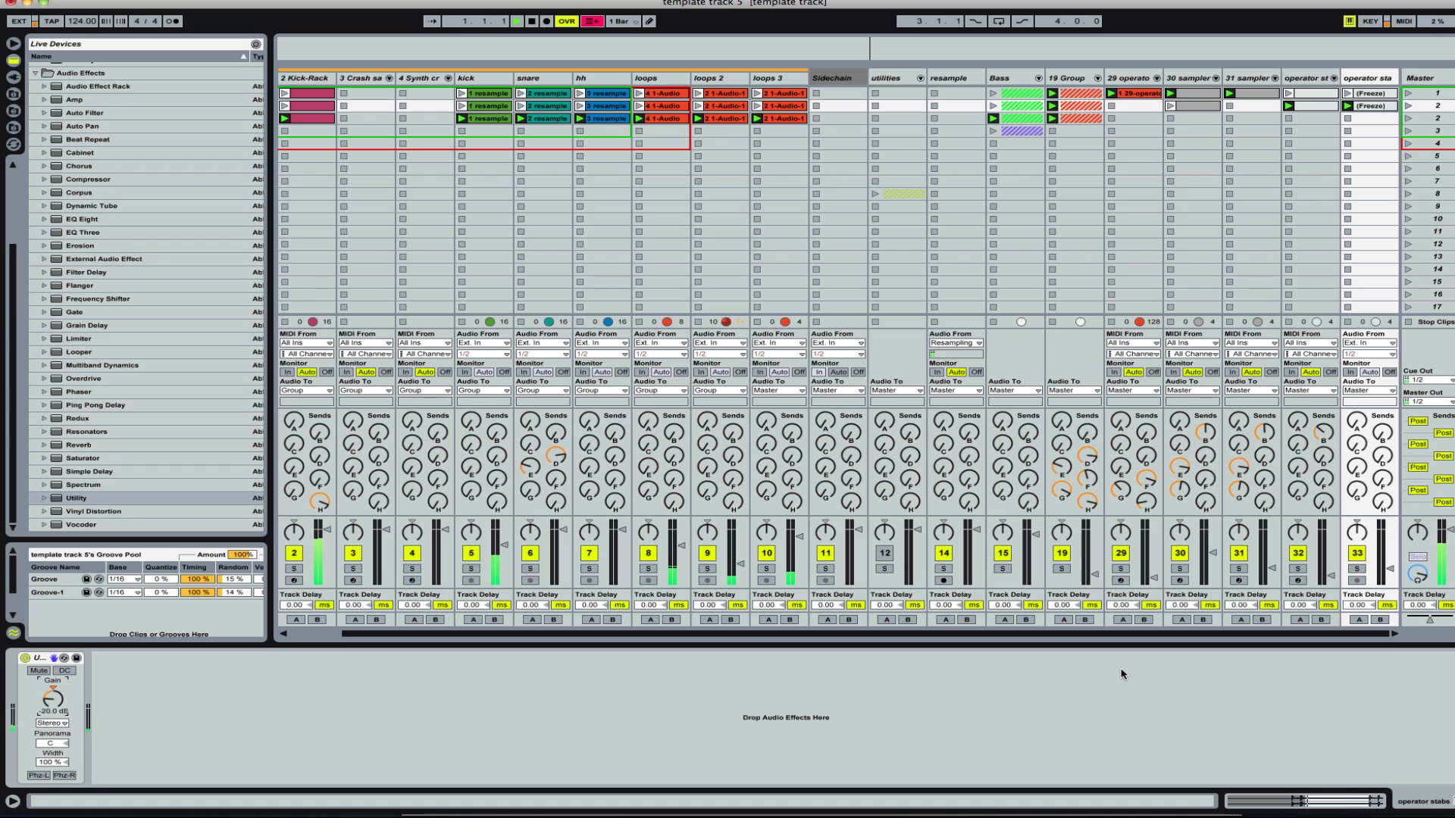
- Raise track 33's volume to balance the flattened stabs in the playing mix
{"action": "left_click", "coordinate": [1390, 570]}
{"action": "left_click_drag", "start_coordinate": [1390, 570], "coordinate": [1389, 558]}
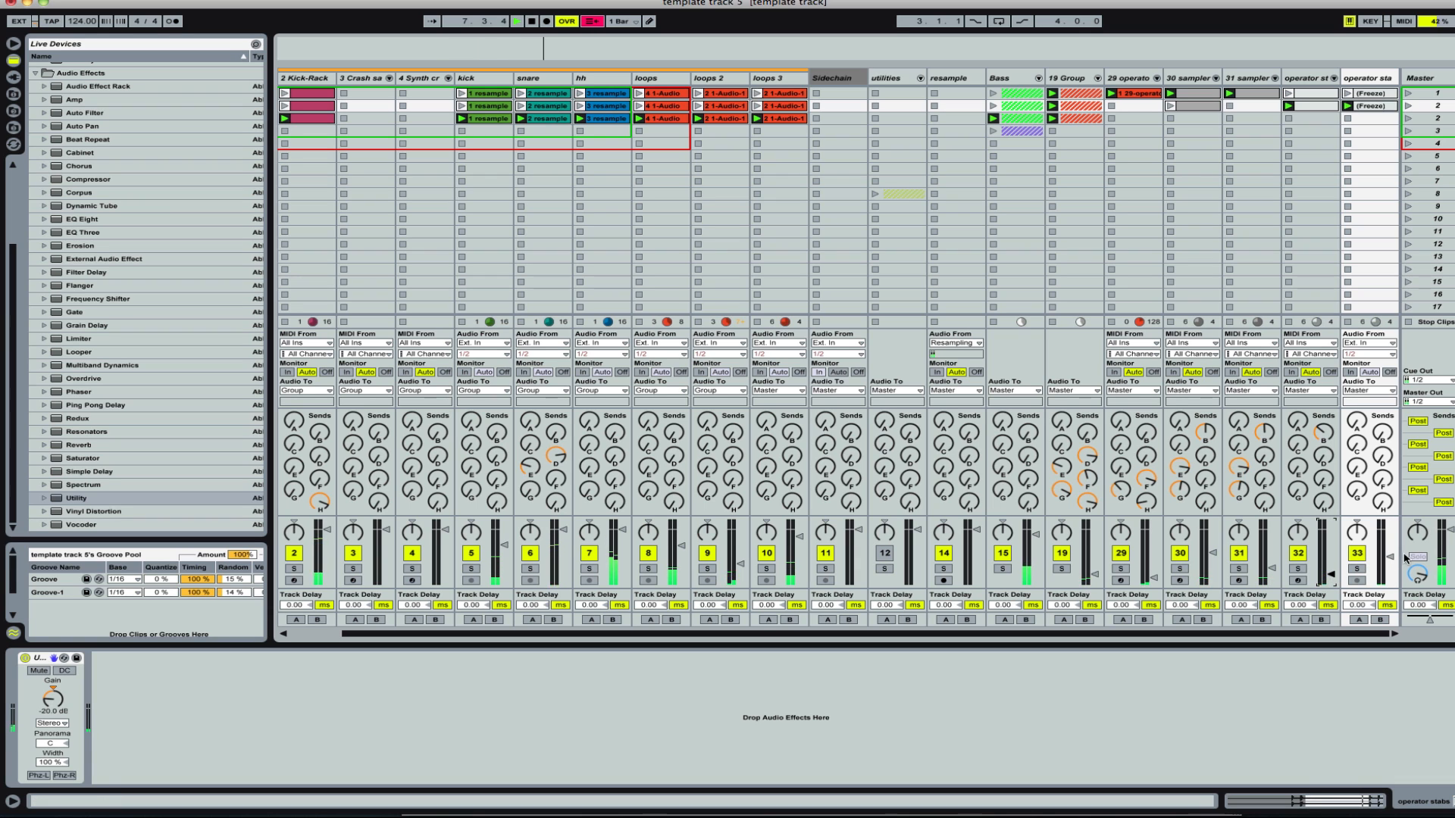
{"action": "left_click_drag", "start_coordinate": [1394, 561], "coordinate": [1394, 557]}
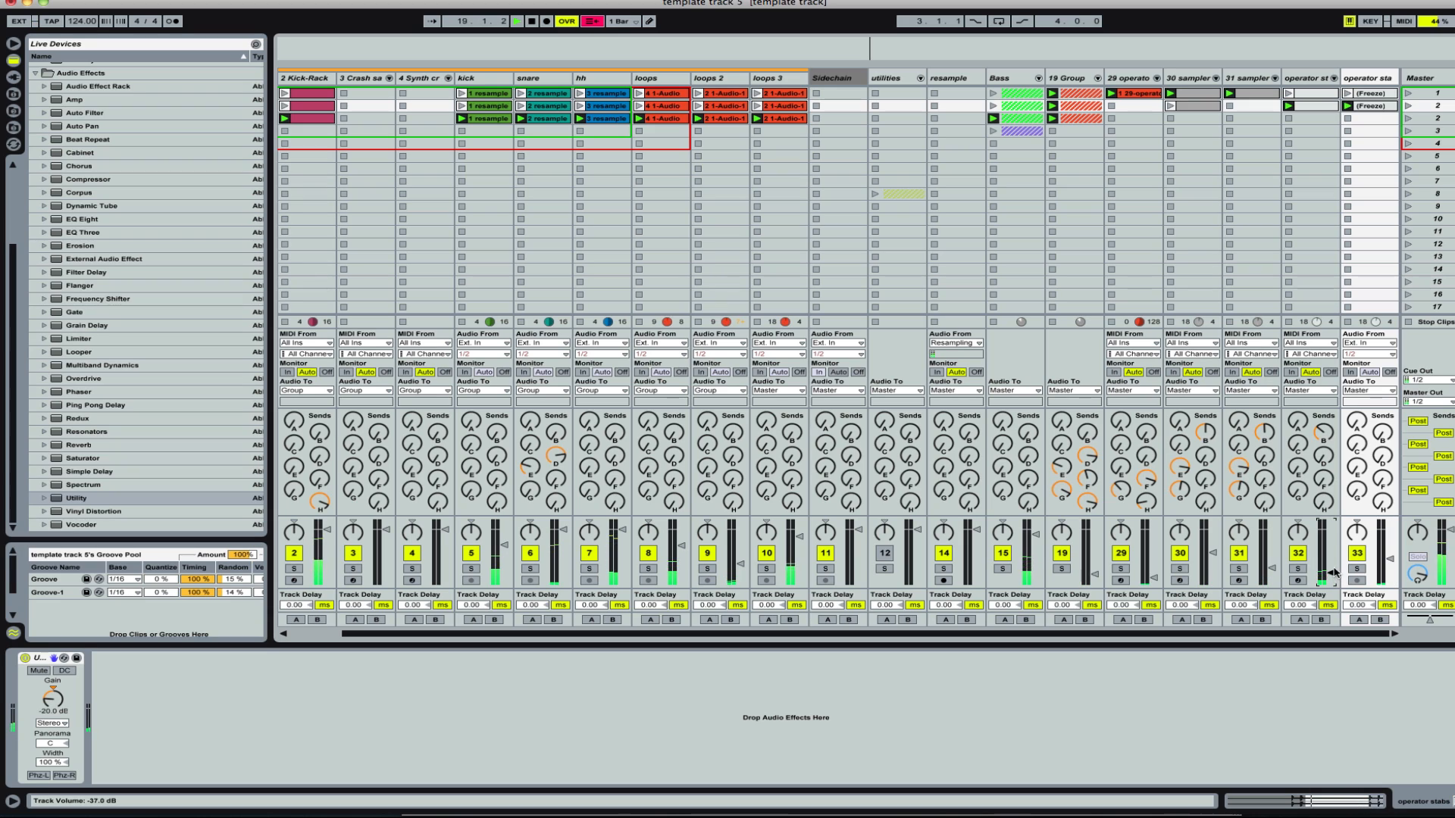
- On the original operator stabs track, try a Corpus decay of 127 ms and raise it to 226 ms
{"action": "left_click", "coordinate": [1308, 82]}
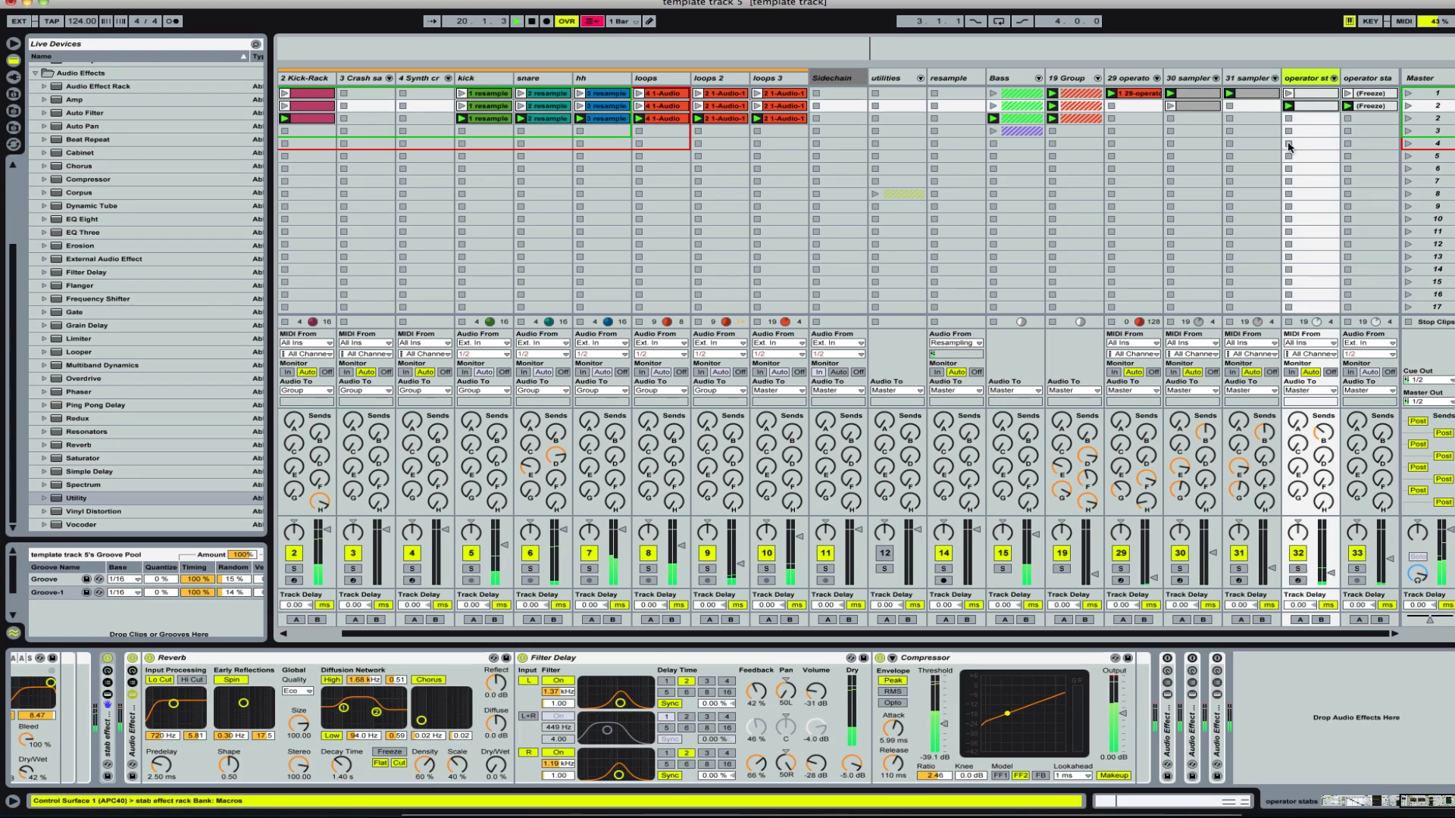
{"action": "scroll", "coordinate": [713, 731], "scroll_direction": "left", "scroll_amount": 10}
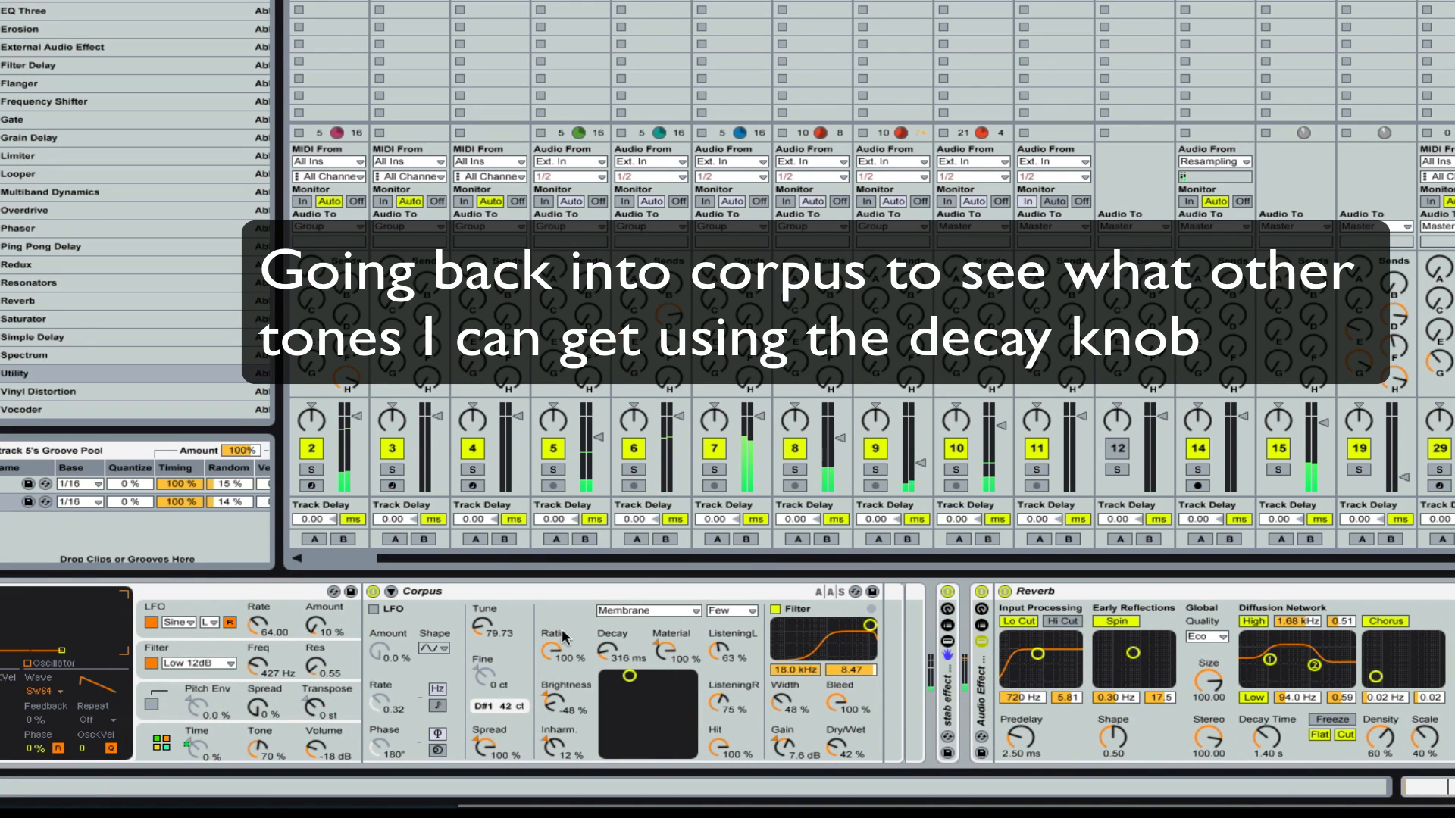
{"action": "mouse_move", "coordinate": [608, 650]}
{"action": "left_mouse_down"}
{"action": "mouse_move", "coordinate": [608, 595]}
{"action": "mouse_move", "coordinate": [609, 675]}
{"action": "mouse_move", "coordinate": [608, 659]}
{"action": "left_mouse_up"}
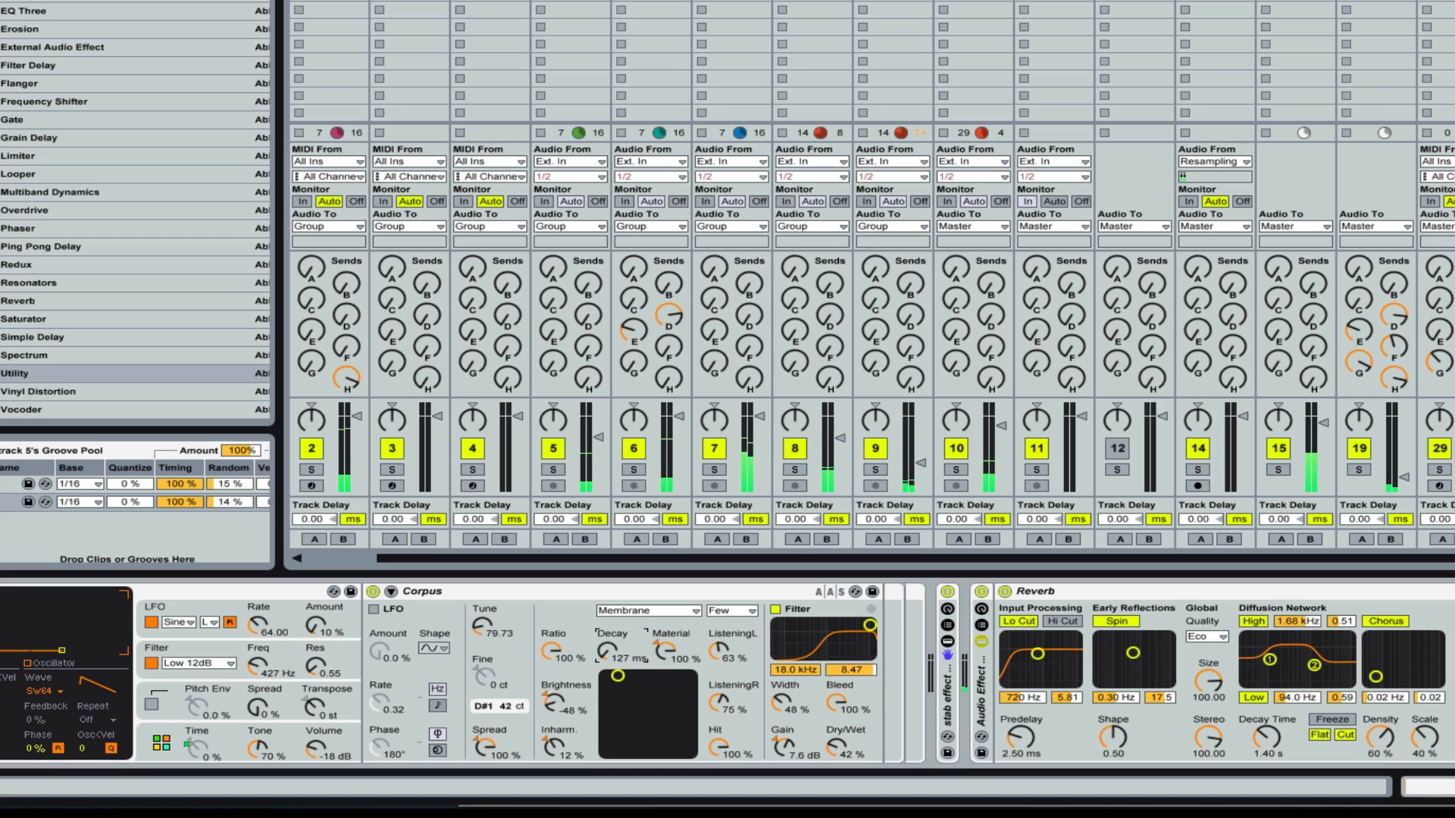
{"action": "left_click_drag", "start_coordinate": [609, 658], "coordinate": [609, 648]}
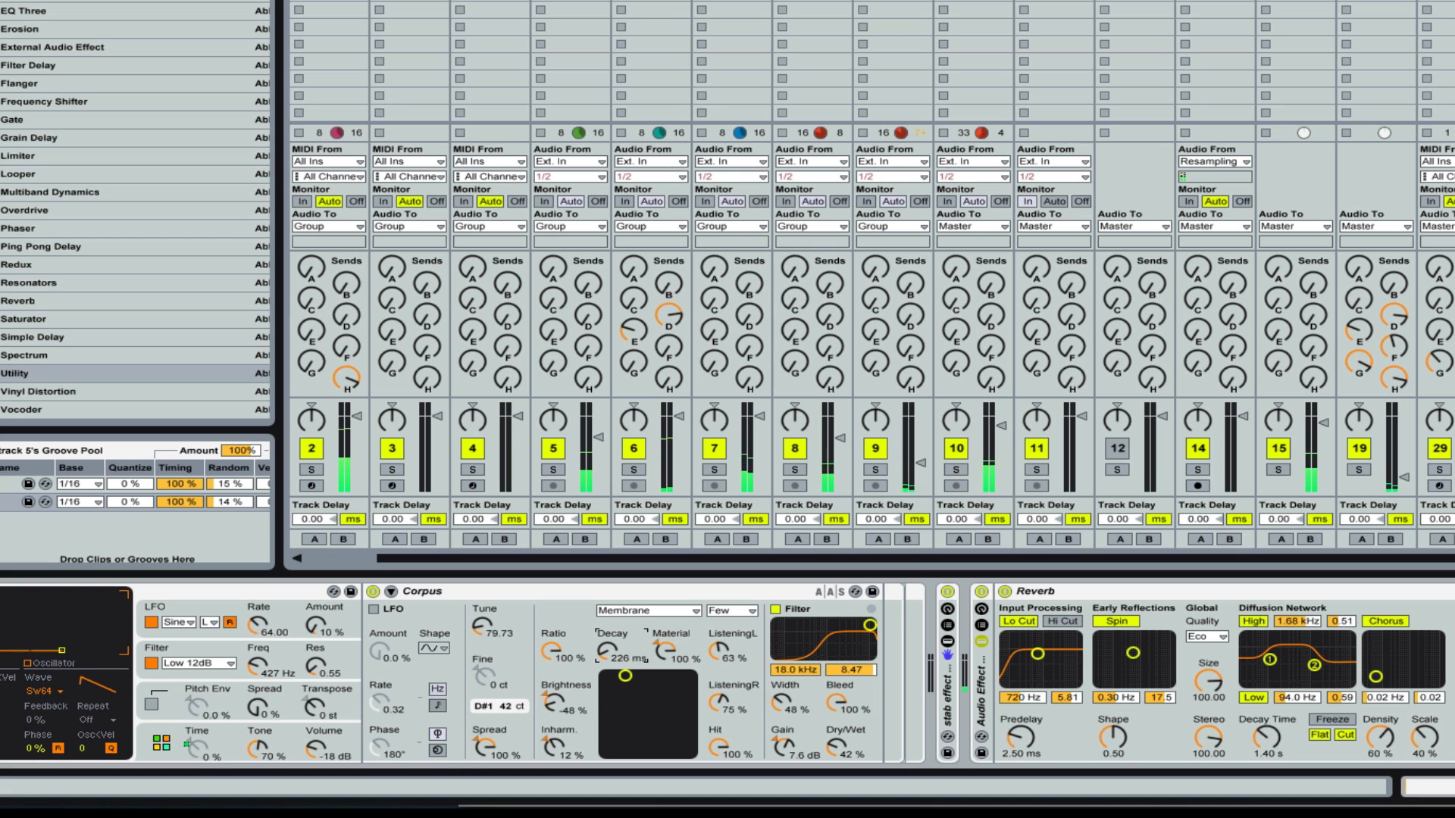
- Fine-tune the original operator stabs' Corpus decay to 214 ms and solo track 32 in the playing mix
{"action": "left_click_drag", "start_coordinate": [609, 648], "coordinate": [608, 644]}
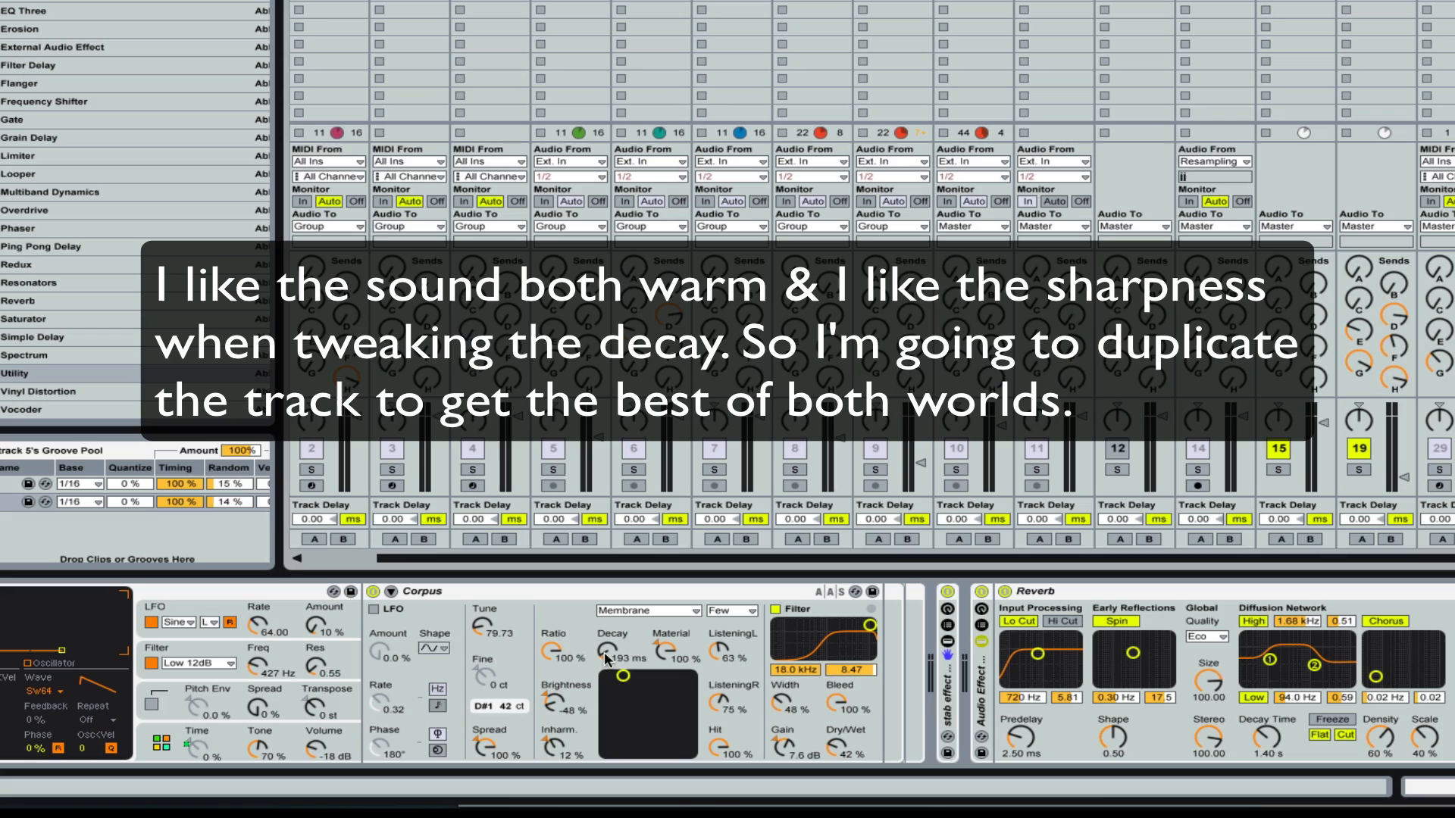
{"action": "left_click_drag", "start_coordinate": [604, 653], "coordinate": [604, 649]}
{"action": "key", "text": "space"}
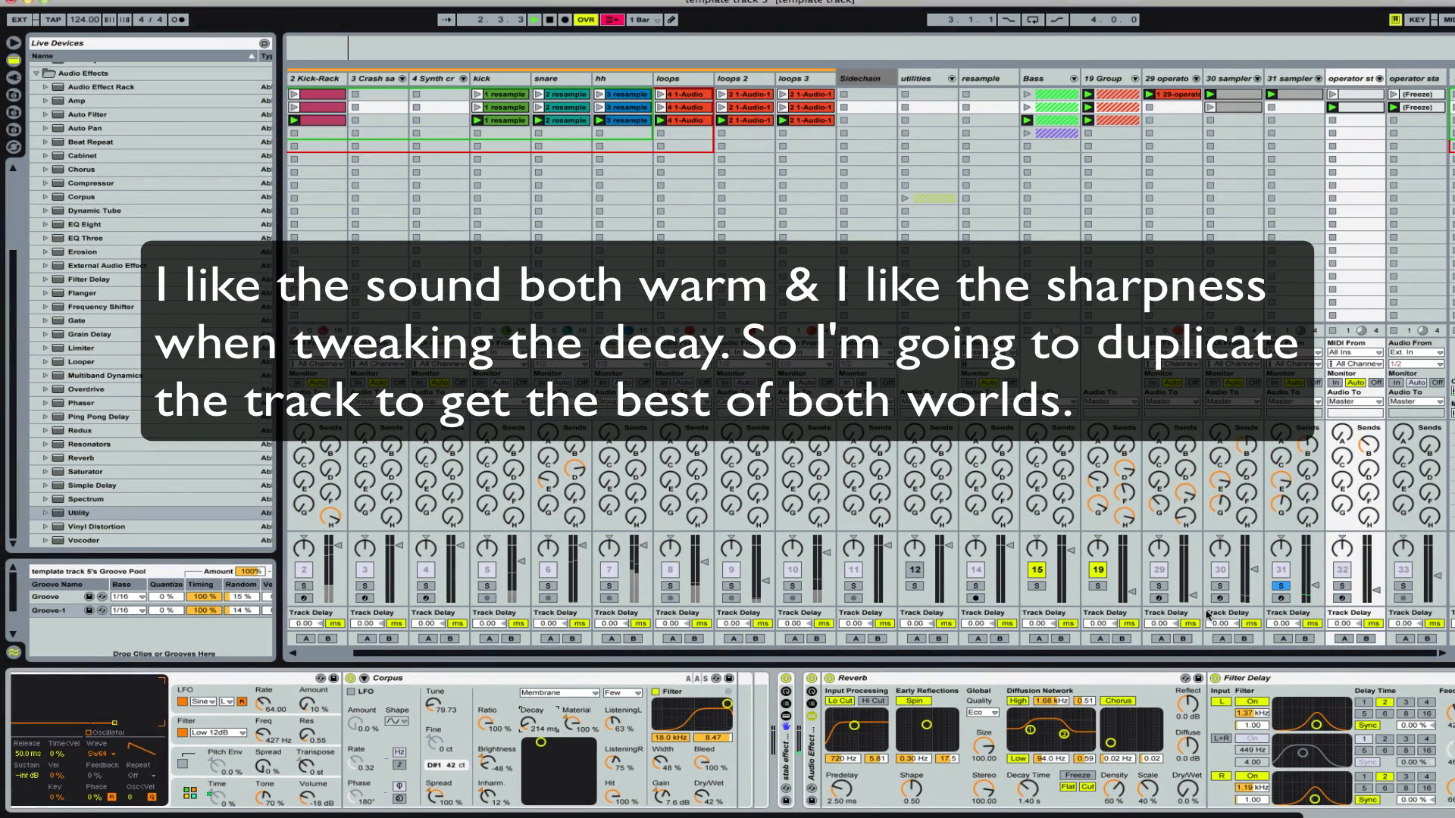
{"action": "left_click", "coordinate": [1342, 586]}
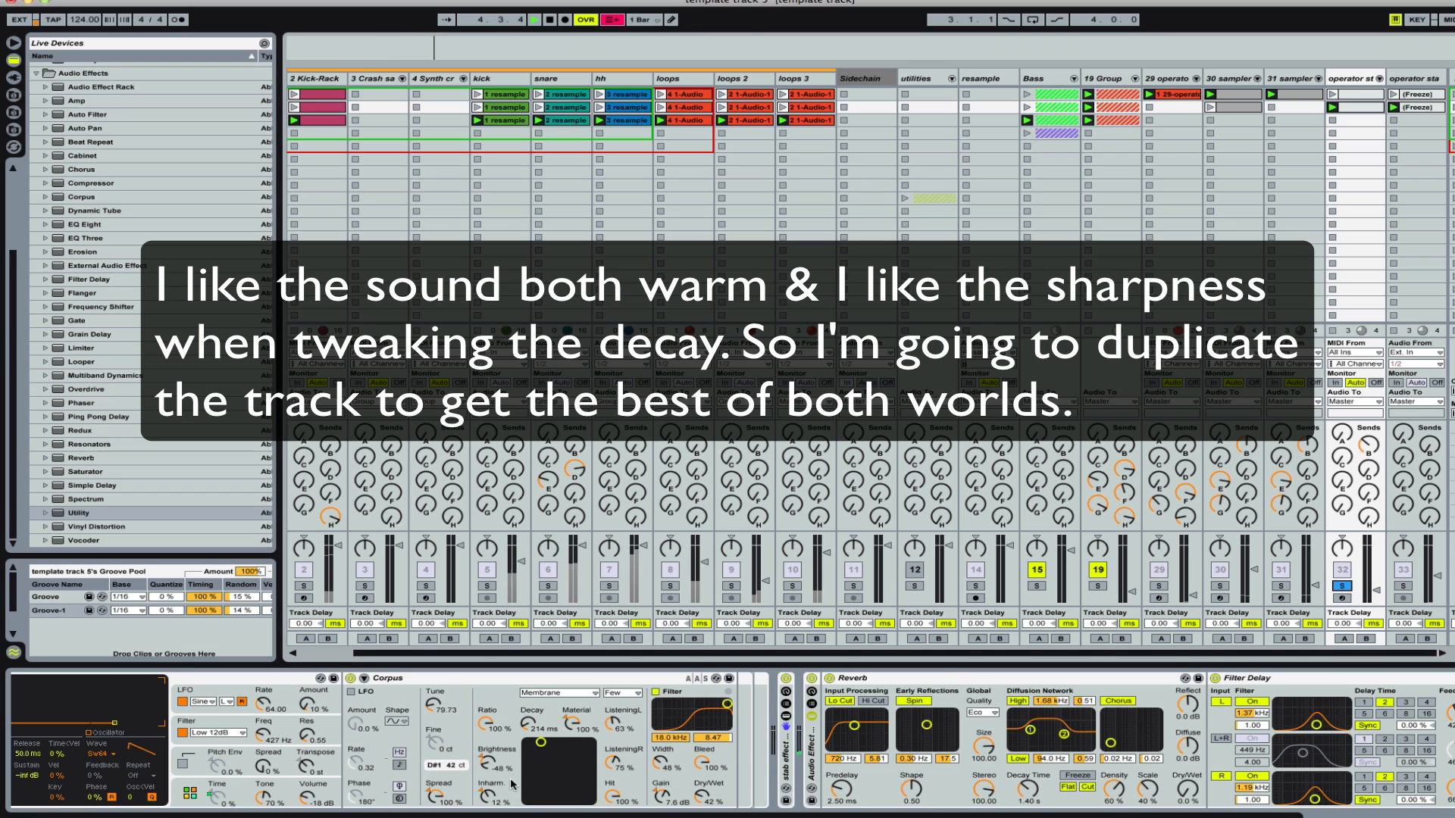
- Duplicate the original operator stabs track and audition the copy in solo with its Corpus decay set to 293 ms
{"action": "left_click", "coordinate": [1348, 79]}
{"action": "key", "text": "super+d"}
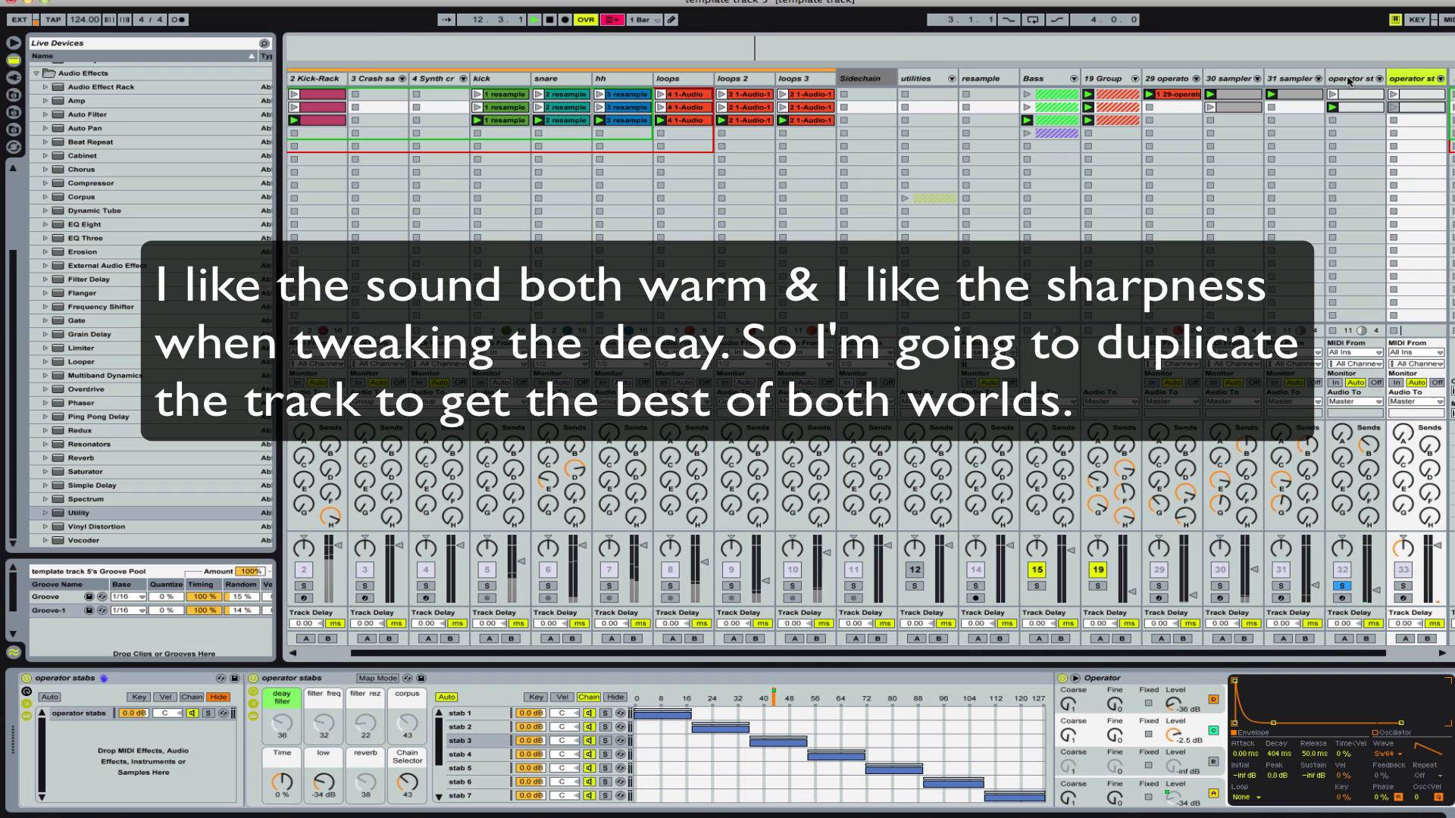
{"action": "scroll", "coordinate": [1143, 756], "scroll_direction": "right", "scroll_amount": 10}
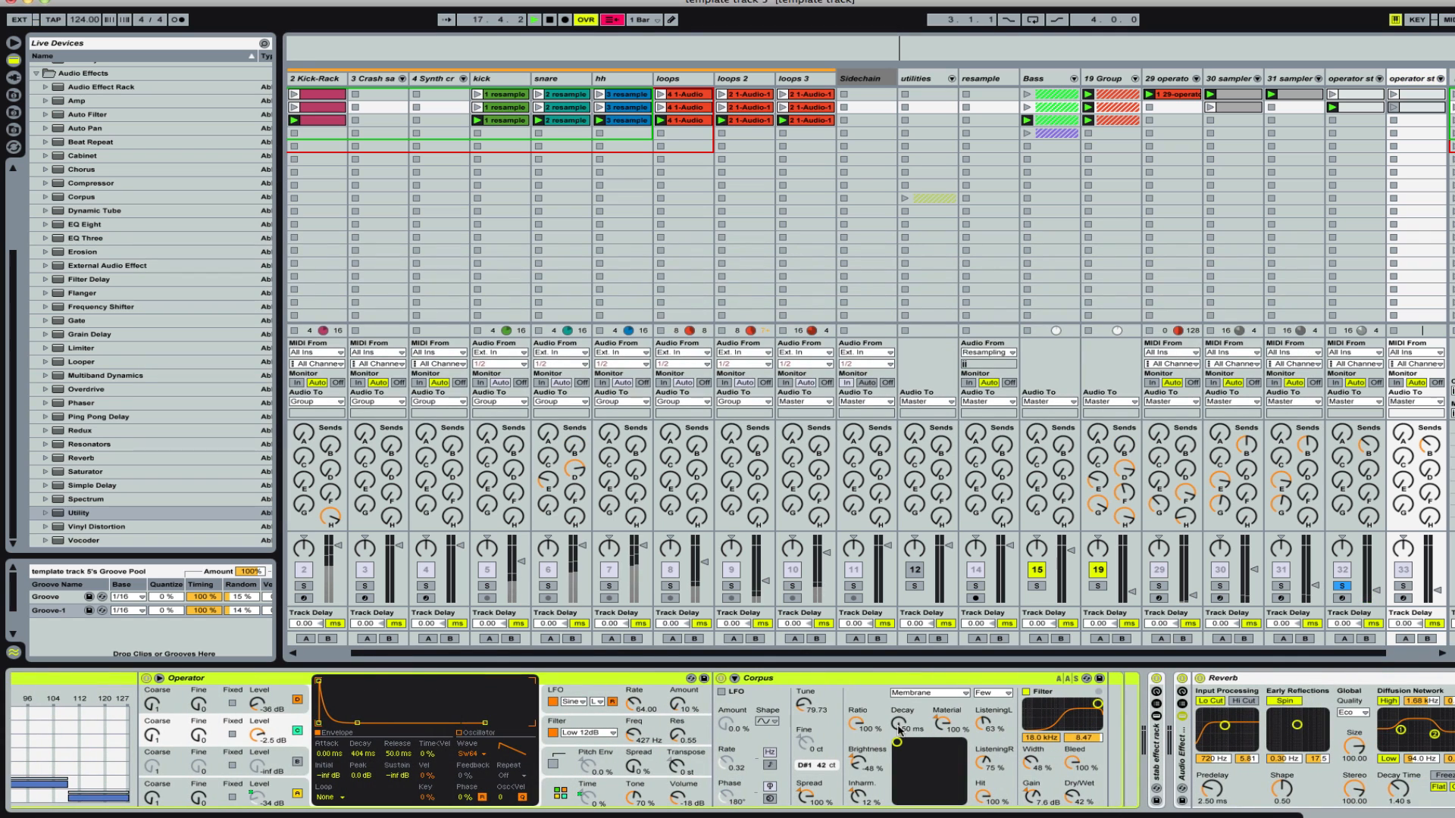
{"action": "left_click_drag", "start_coordinate": [897, 742], "coordinate": [911, 742]}
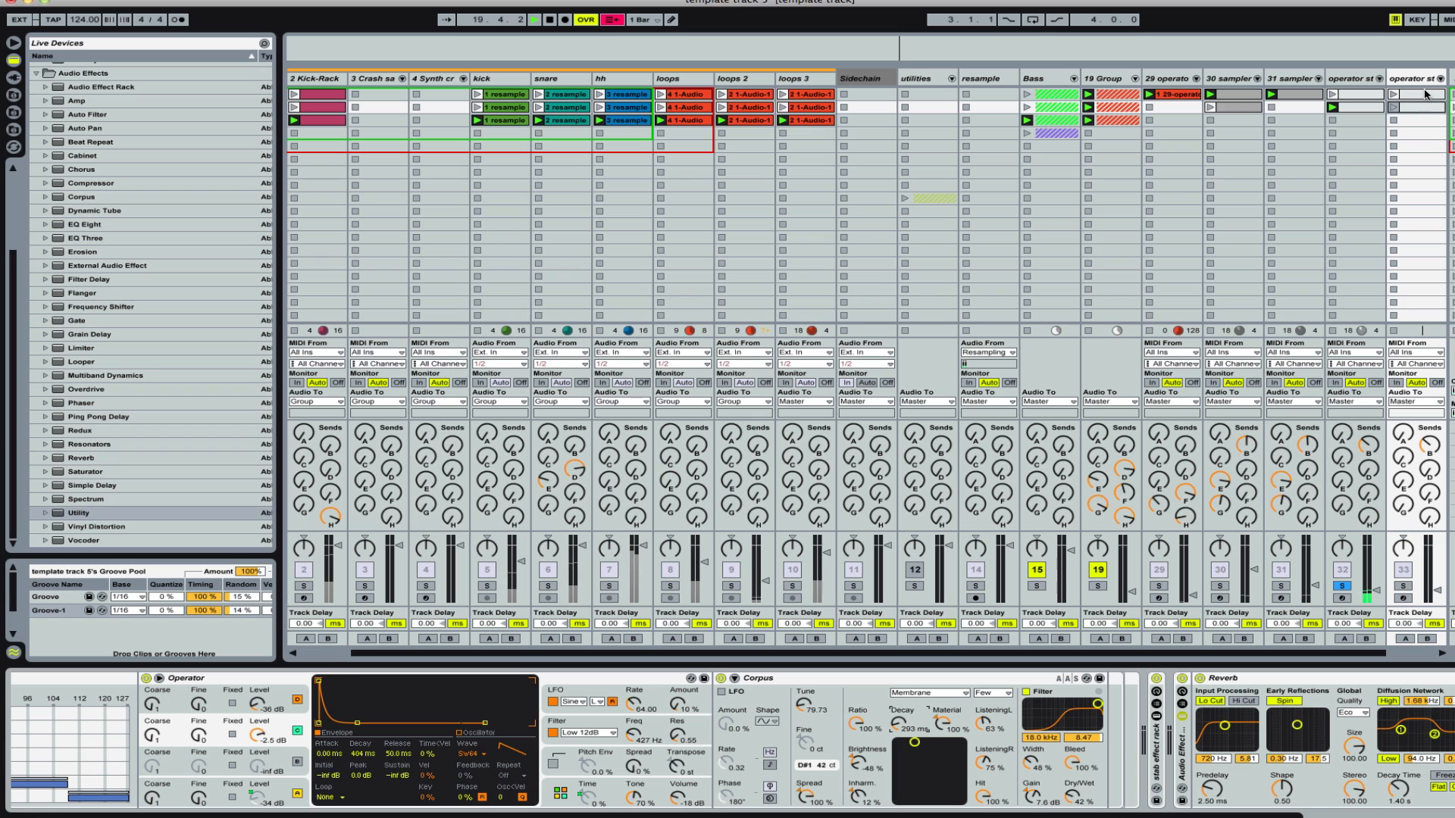
{"action": "key", "text": "space"}
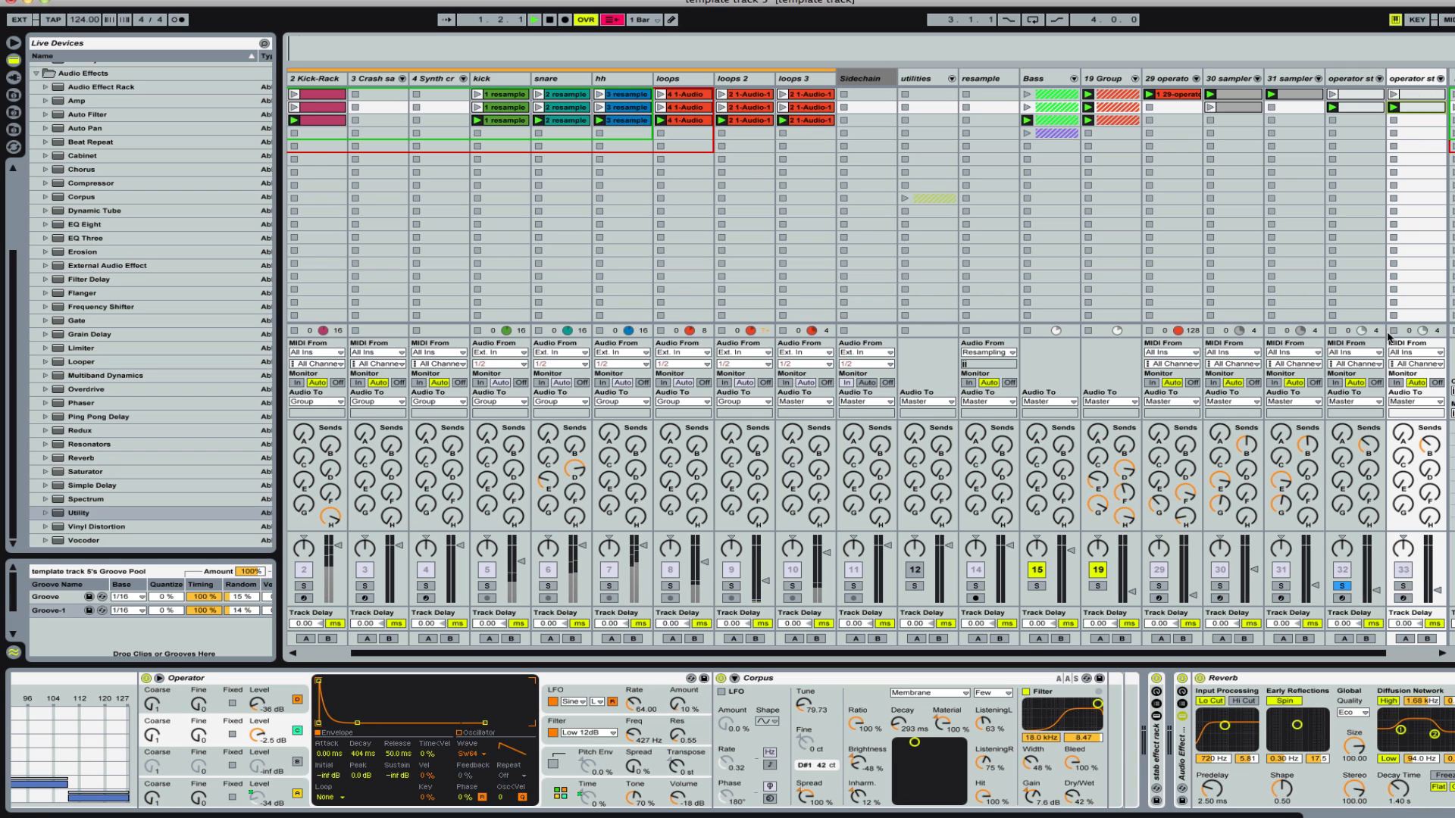
{"action": "left_click", "coordinate": [1404, 586]}
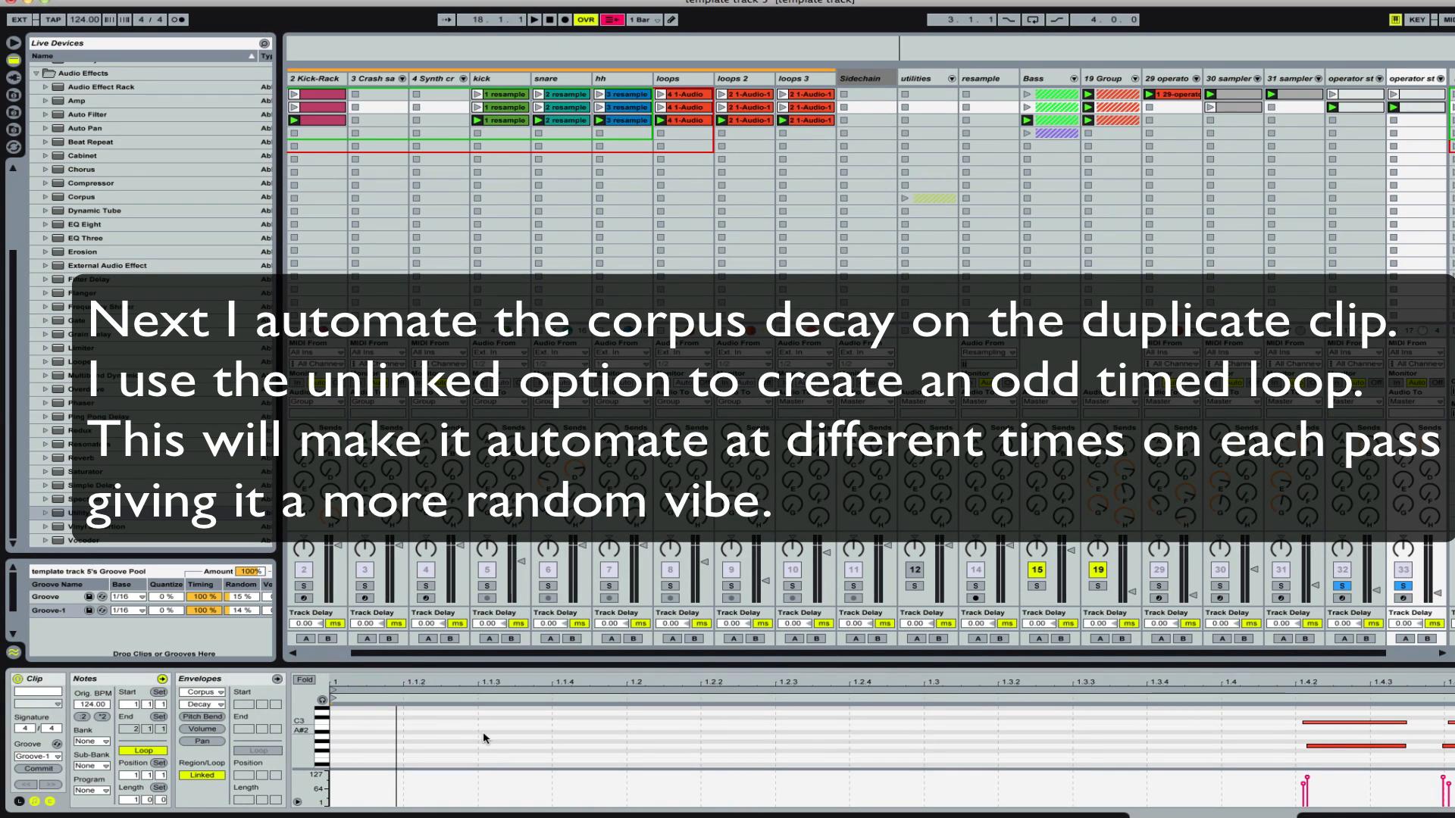
- Unlink the duplicate clip's Corpus Decay envelope and set its loop length to 31 bars
{"action": "scroll", "coordinate": [500, 741], "scroll_direction": "down", "scroll_amount": 2}
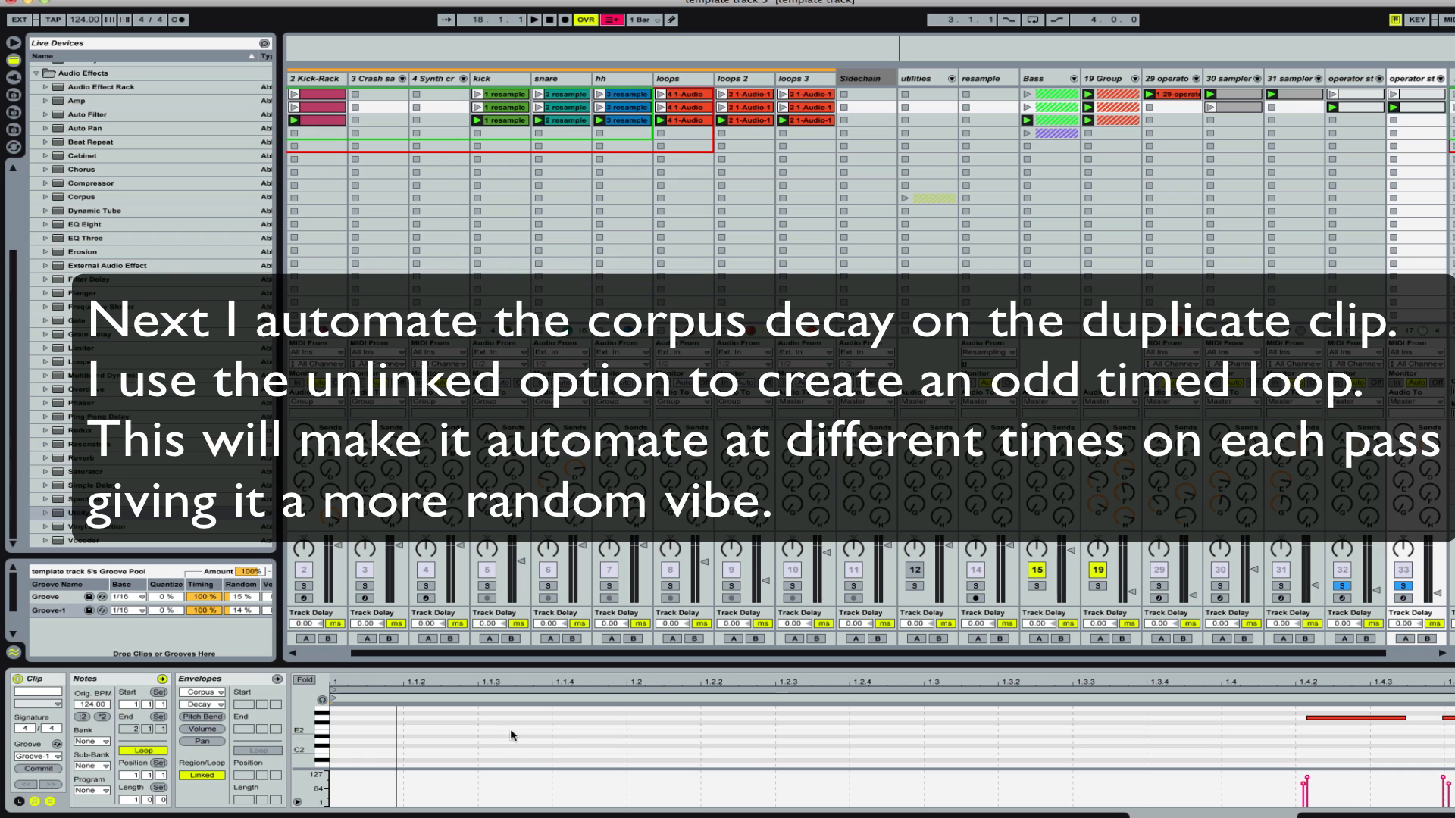
{"action": "left_click", "coordinate": [233, 680]}
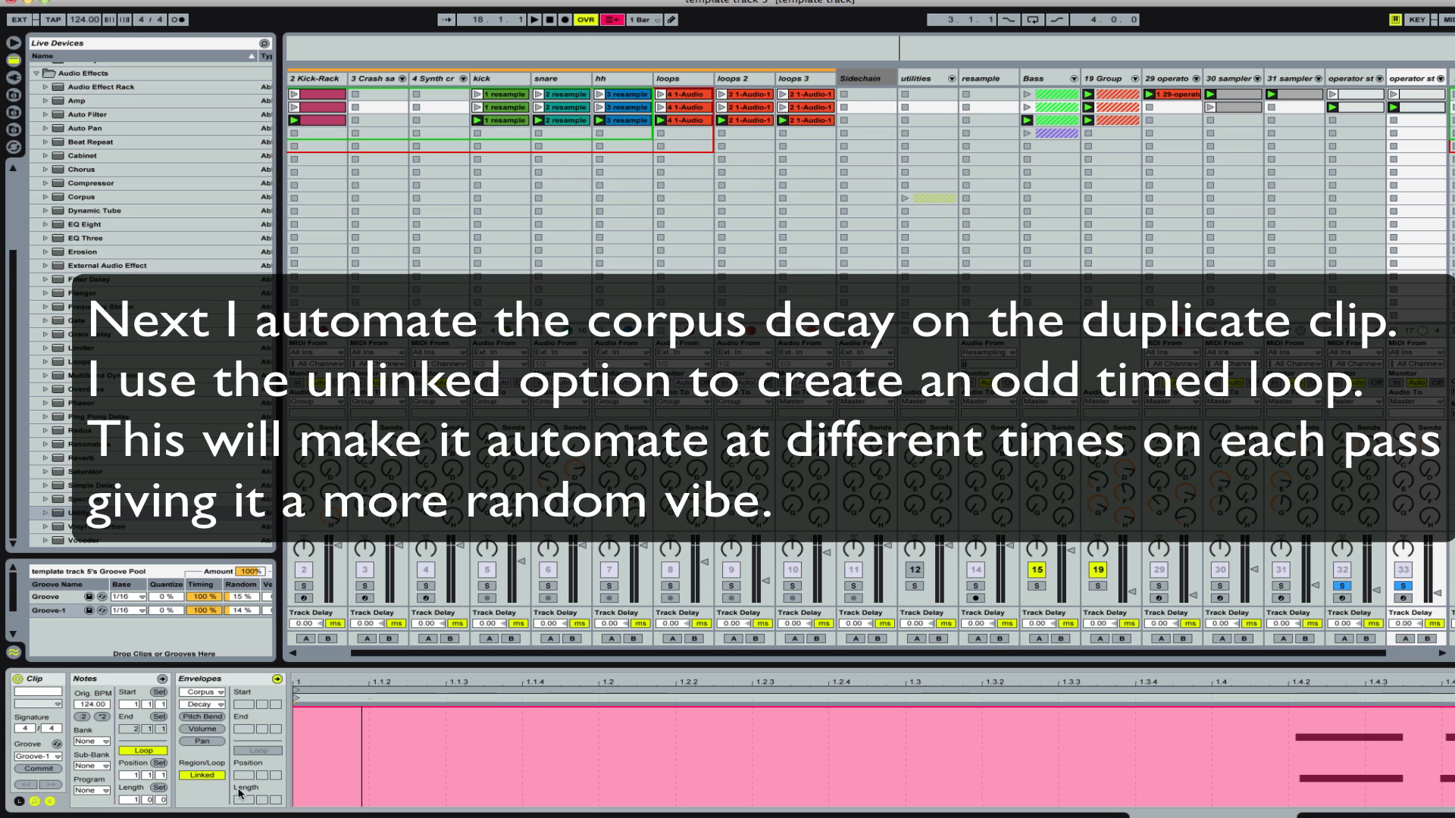
{"action": "left_click", "coordinate": [202, 775]}
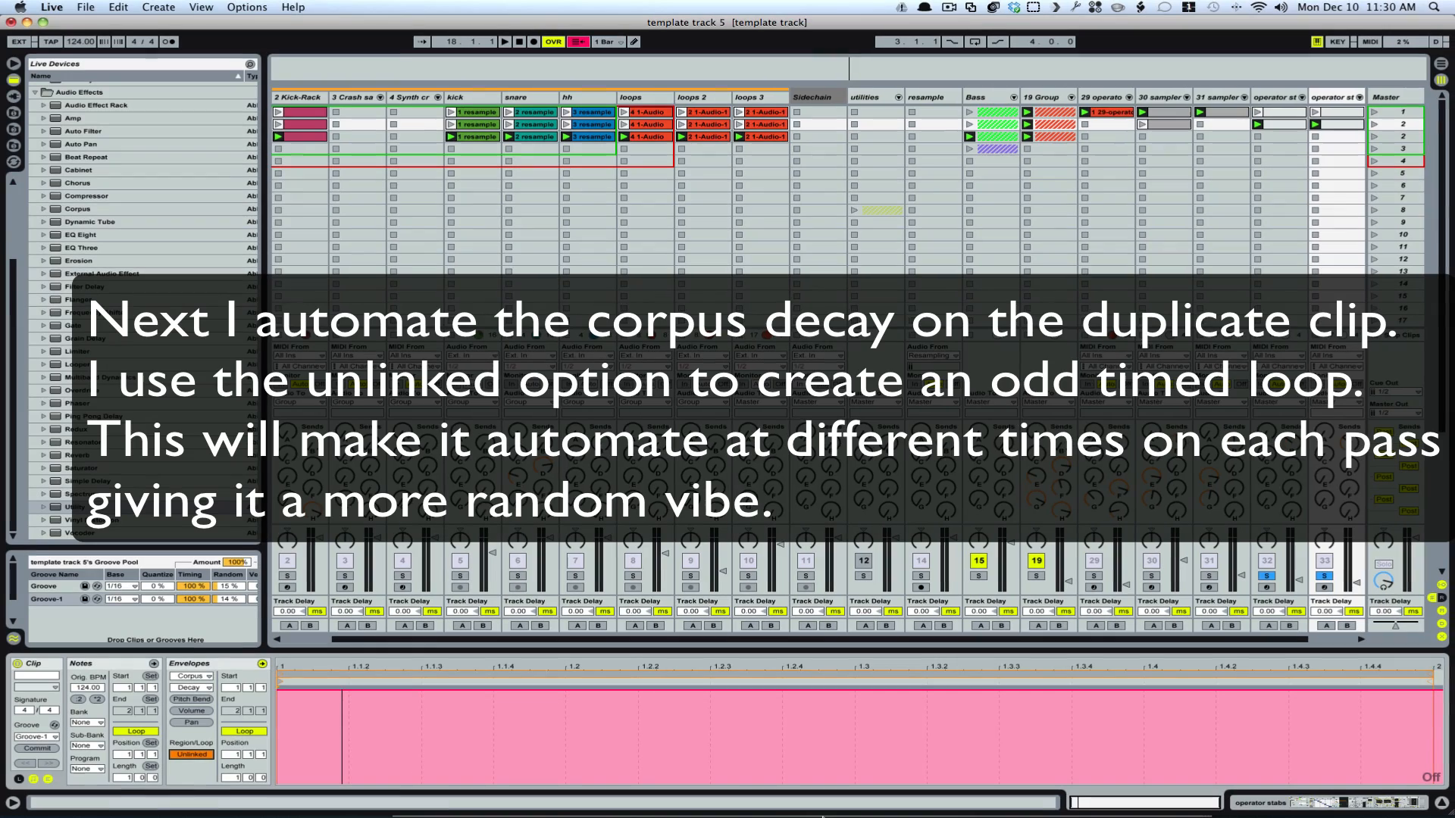
{"action": "left_click", "coordinate": [232, 780]}
{"action": "key", "text": "Return"}
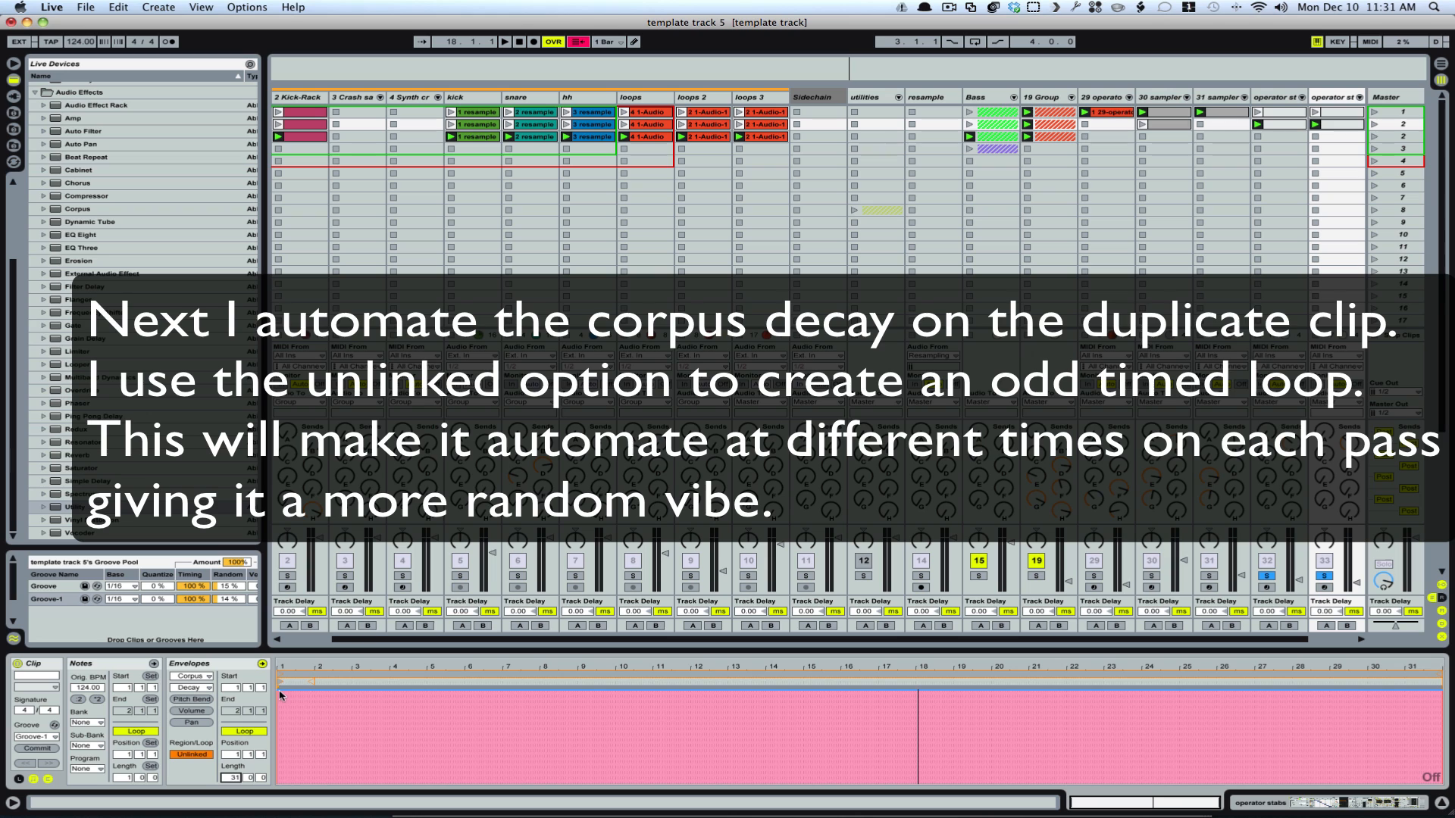
- Draw irregular rising and falling peaks across all 31 bars of the duplicate clip's Corpus Decay envelope
{"action": "mouse_move", "coordinate": [291, 695]}
{"action": "left_mouse_down"}
{"action": "mouse_move", "coordinate": [291, 773]}
{"action": "mouse_move", "coordinate": [368, 742]}
{"action": "mouse_move", "coordinate": [497, 766]}
{"action": "mouse_move", "coordinate": [513, 700]}
{"action": "mouse_move", "coordinate": [571, 711]}
{"action": "mouse_move", "coordinate": [607, 757]}
{"action": "mouse_move", "coordinate": [664, 784]}
{"action": "mouse_move", "coordinate": [719, 691]}
{"action": "mouse_move", "coordinate": [710, 704]}
{"action": "mouse_move", "coordinate": [754, 695]}
{"action": "mouse_move", "coordinate": [785, 751]}
{"action": "mouse_move", "coordinate": [822, 712]}
{"action": "mouse_move", "coordinate": [888, 724]}
{"action": "mouse_move", "coordinate": [897, 749]}
{"action": "mouse_move", "coordinate": [962, 723]}
{"action": "mouse_move", "coordinate": [967, 766]}
{"action": "mouse_move", "coordinate": [989, 778]}
{"action": "left_mouse_up"}
{"action": "left_click", "coordinate": [572, 700]}
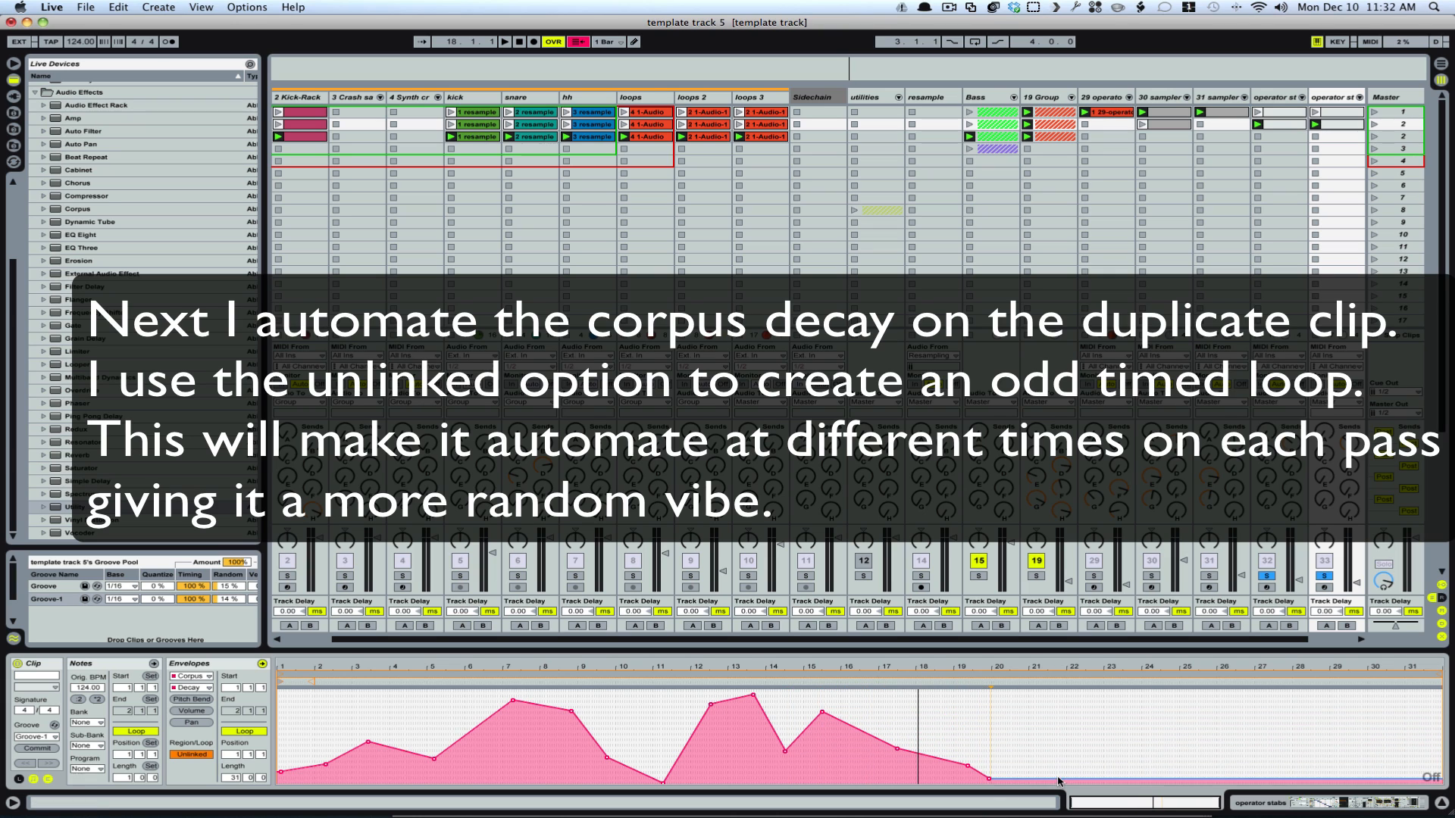
{"action": "mouse_move", "coordinate": [1122, 766]}
{"action": "left_mouse_down"}
{"action": "mouse_move", "coordinate": [1213, 705]}
{"action": "mouse_move", "coordinate": [1270, 699]}
{"action": "mouse_move", "coordinate": [1269, 713]}
{"action": "mouse_move", "coordinate": [1390, 768]}
{"action": "mouse_move", "coordinate": [1430, 744]}
{"action": "left_mouse_up"}
{"action": "left_click", "coordinate": [1184, 743]}
- Audition the automated Corpus decay on track 33 and take the track out of solo
{"action": "key", "text": "space"}
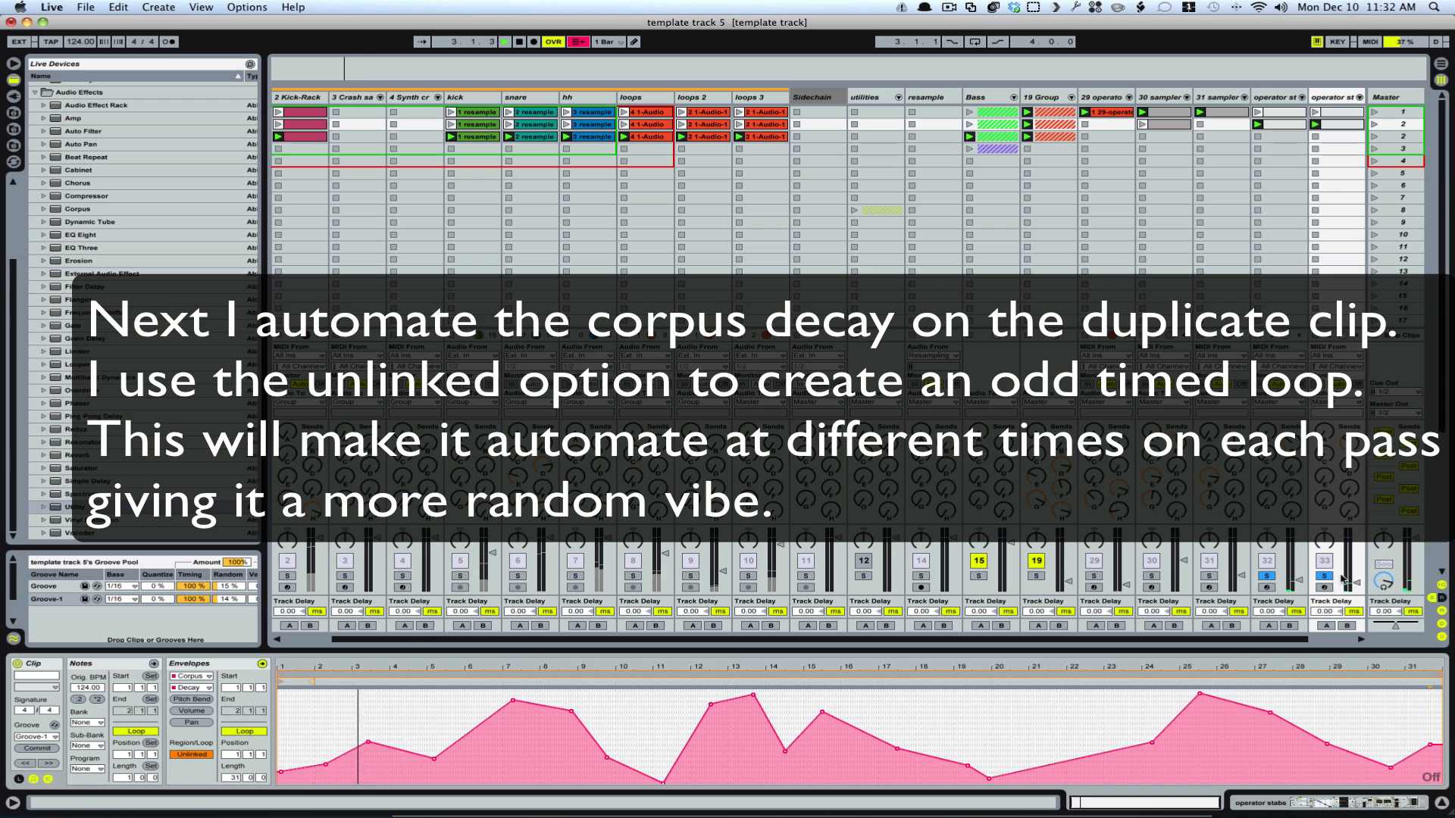
{"action": "left_click", "coordinate": [1351, 580]}
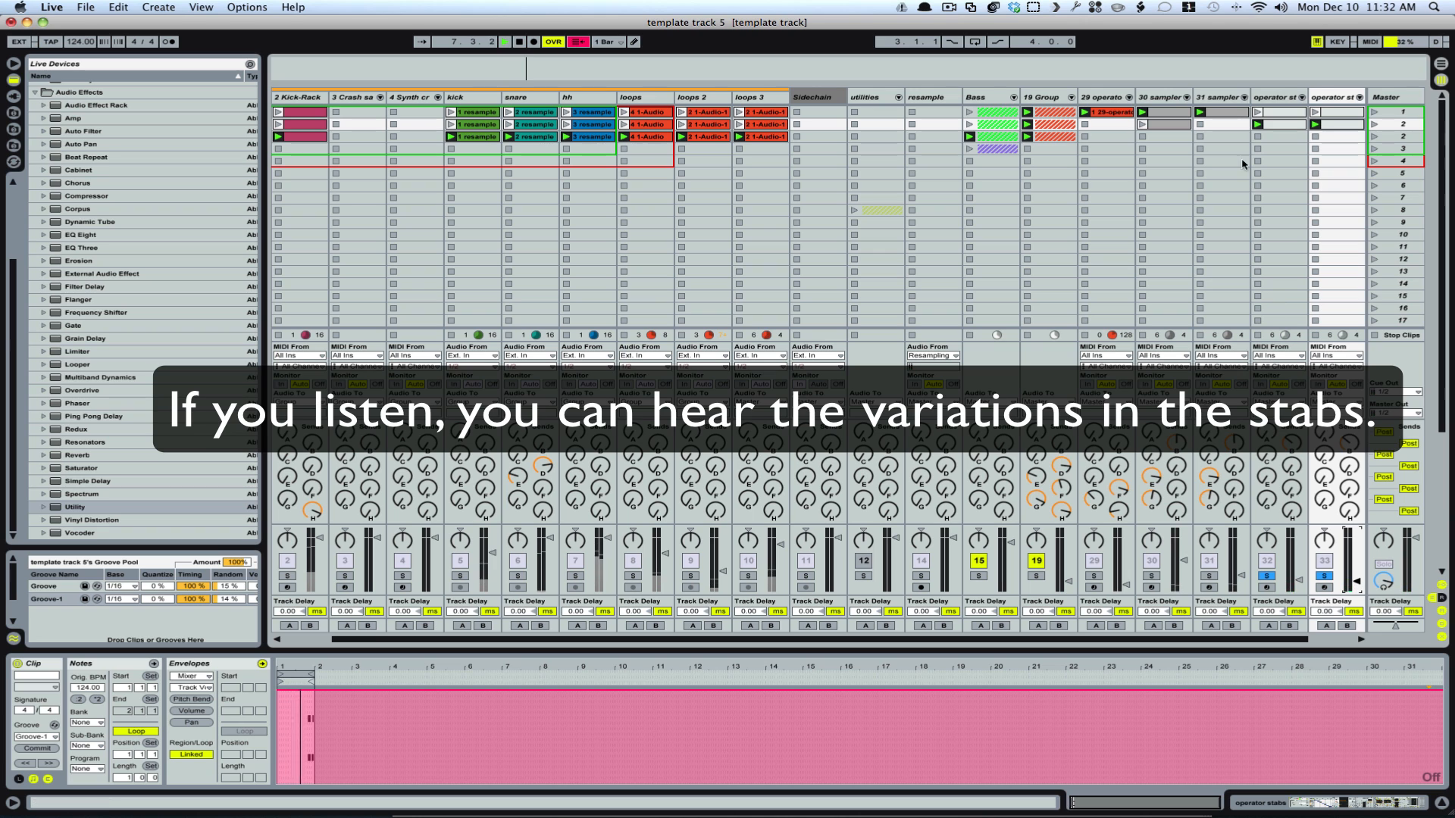
{"action": "left_click", "coordinate": [1327, 97]}
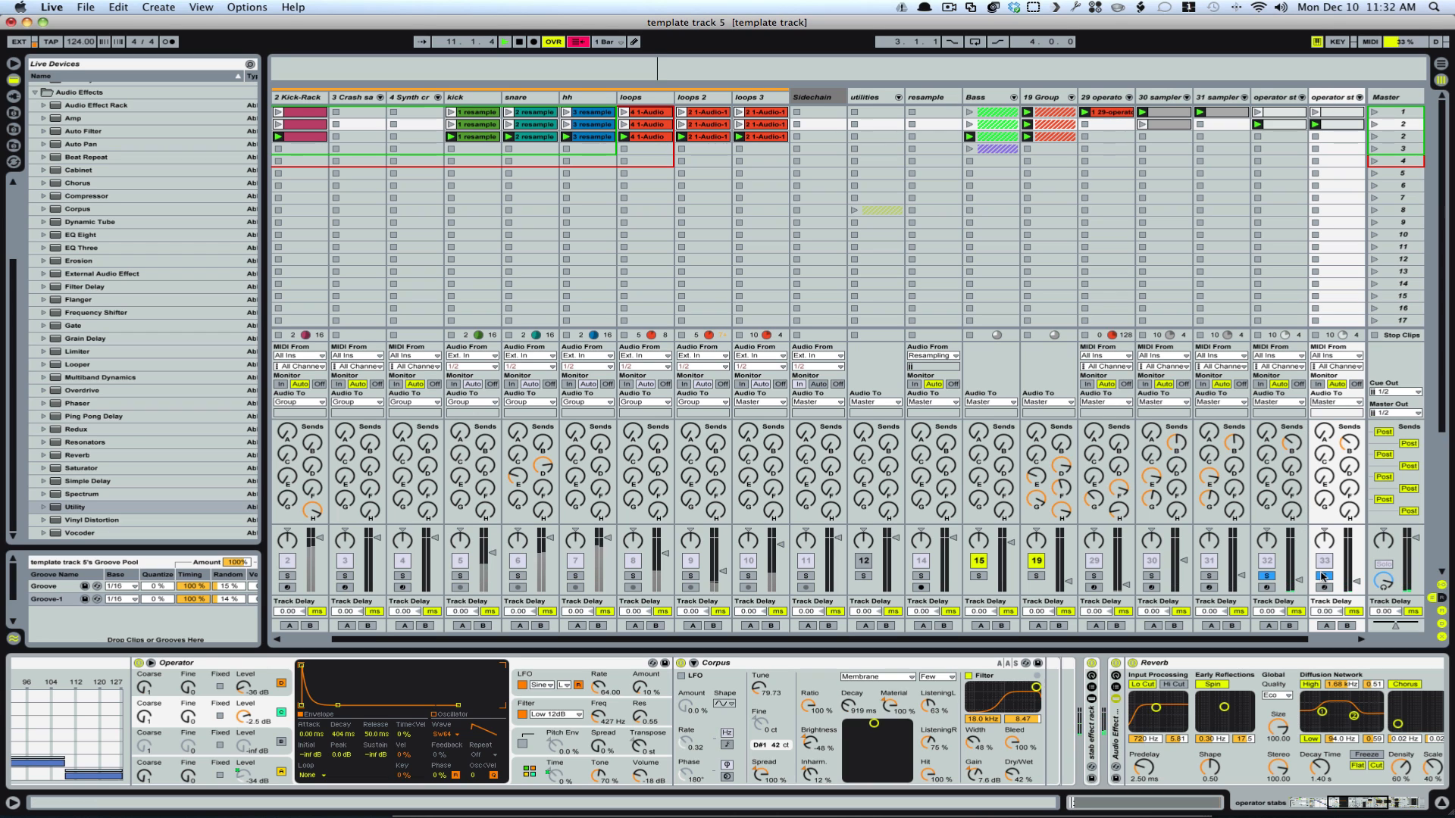
{"action": "left_click", "coordinate": [1323, 576]}
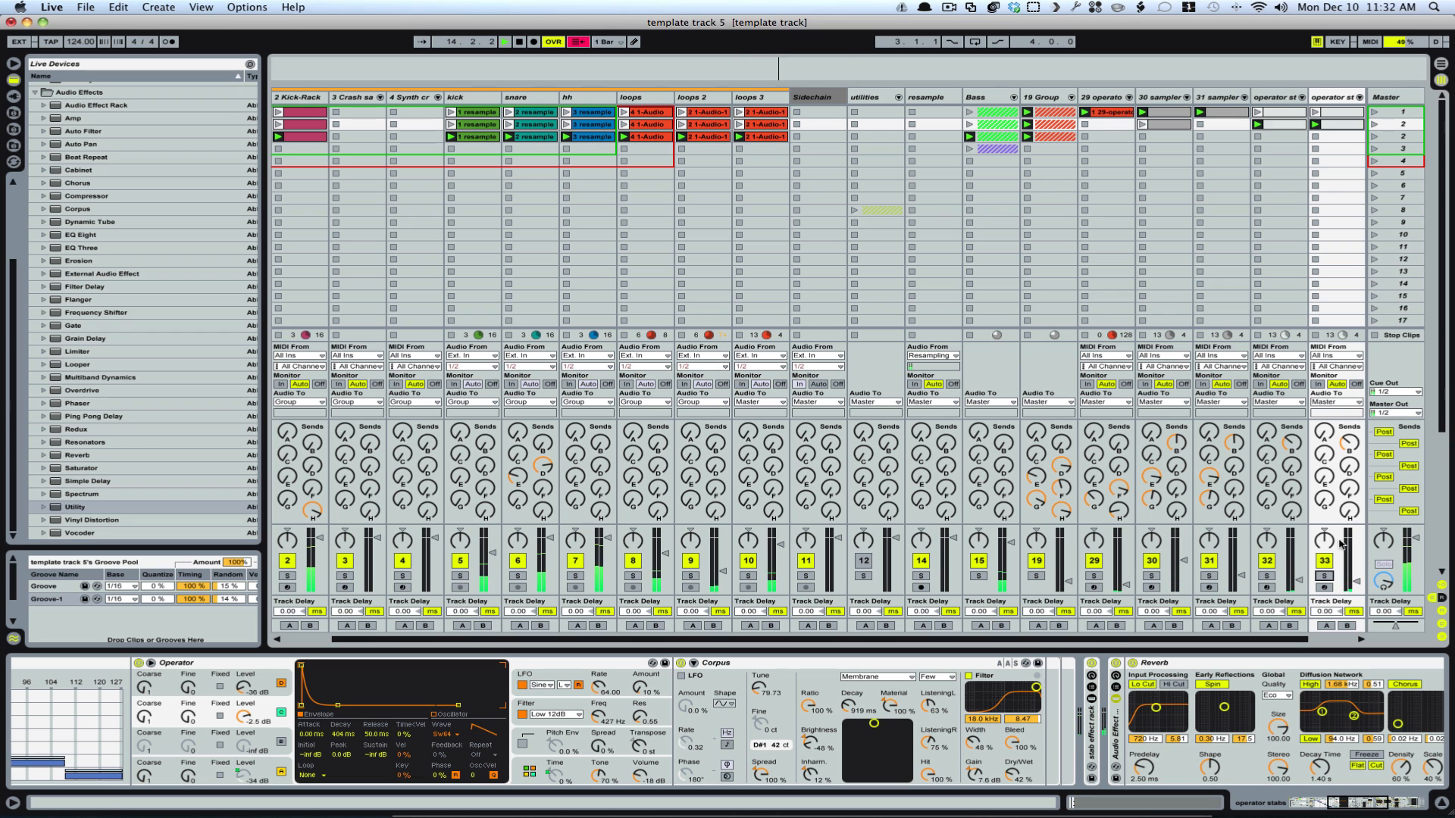
- On track 35's frozen clip, silence the volume envelope except for the stabs from 2.4.2 onward, and audition the clip in solo
{"action": "scroll", "coordinate": [1357, 517], "scroll_direction": "right", "scroll_amount": 1}
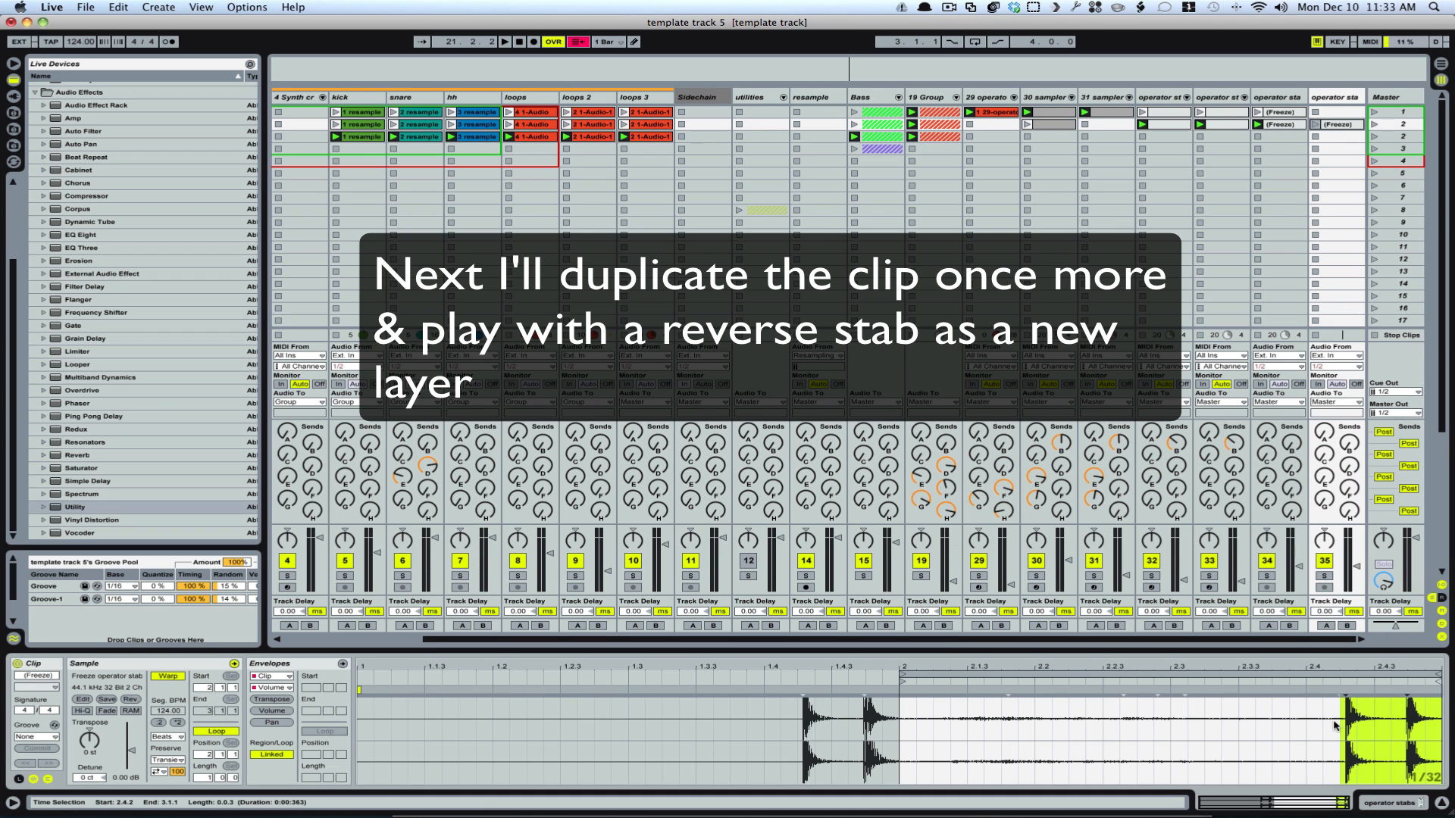
{"action": "left_click", "coordinate": [271, 710]}
{"action": "left_click_drag", "start_coordinate": [1315, 692], "coordinate": [1323, 784]}
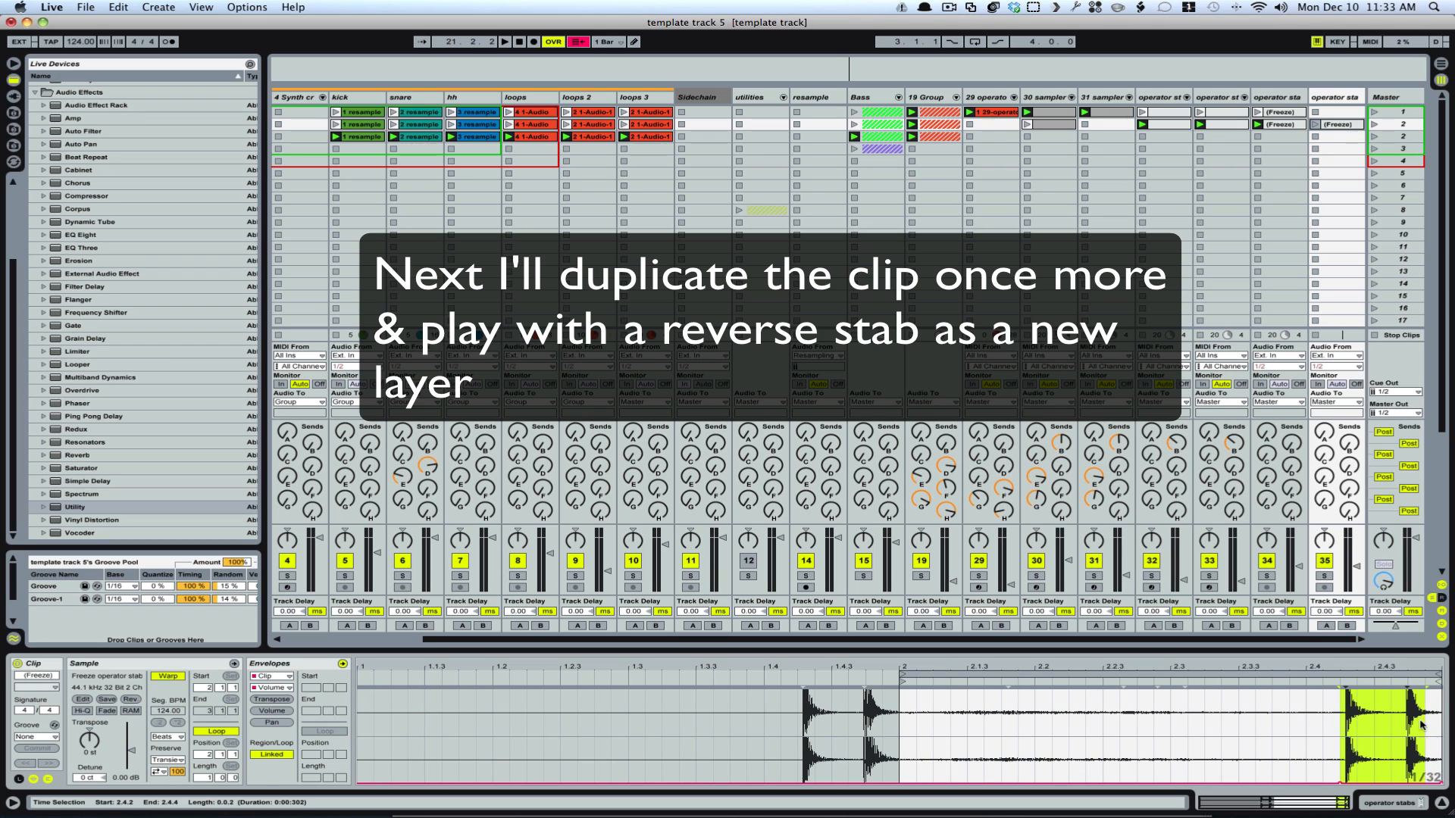
{"action": "key", "text": "space"}
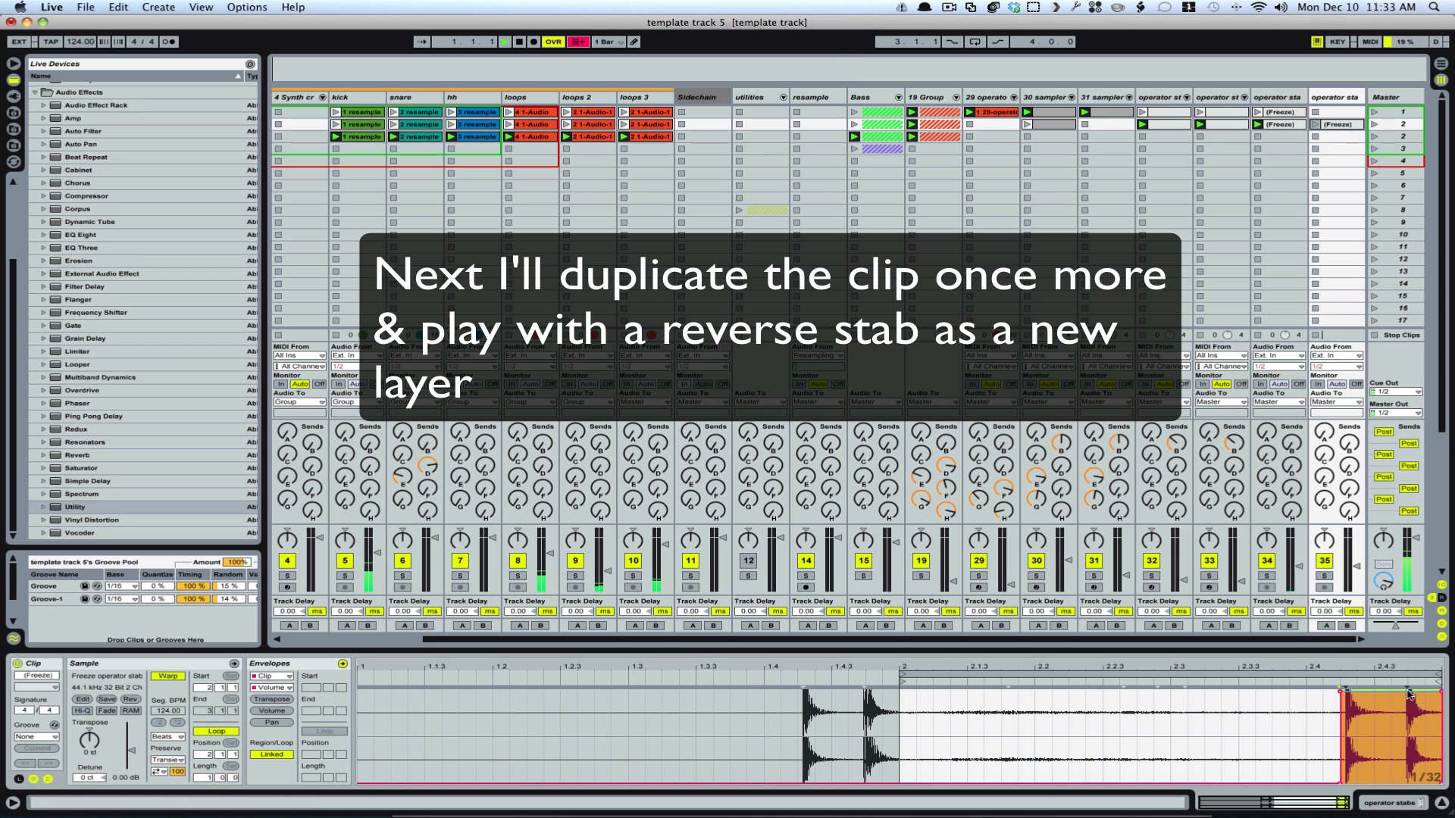
{"action": "left_click", "coordinate": [1315, 125]}
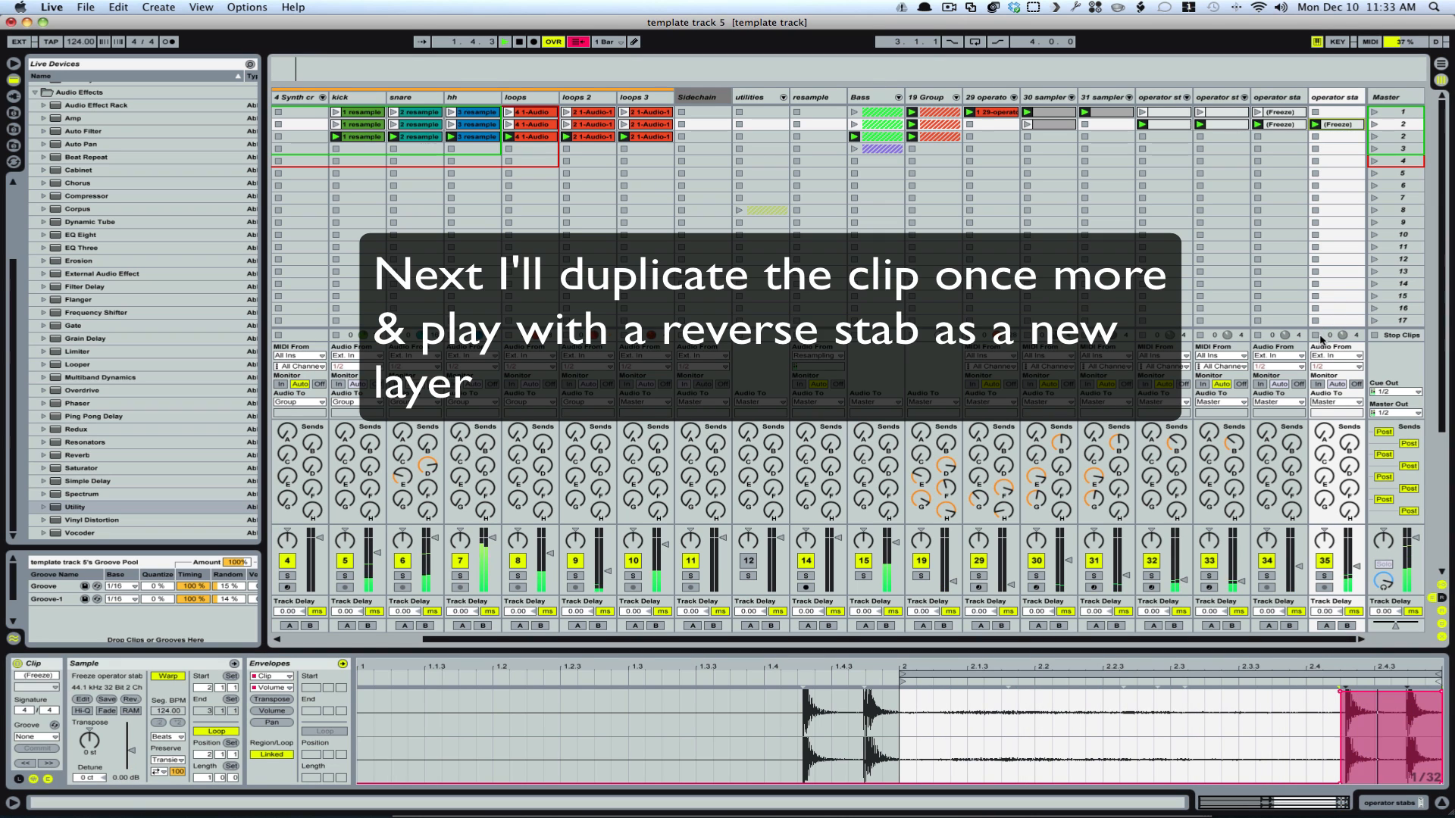
{"action": "left_click", "coordinate": [1324, 576]}
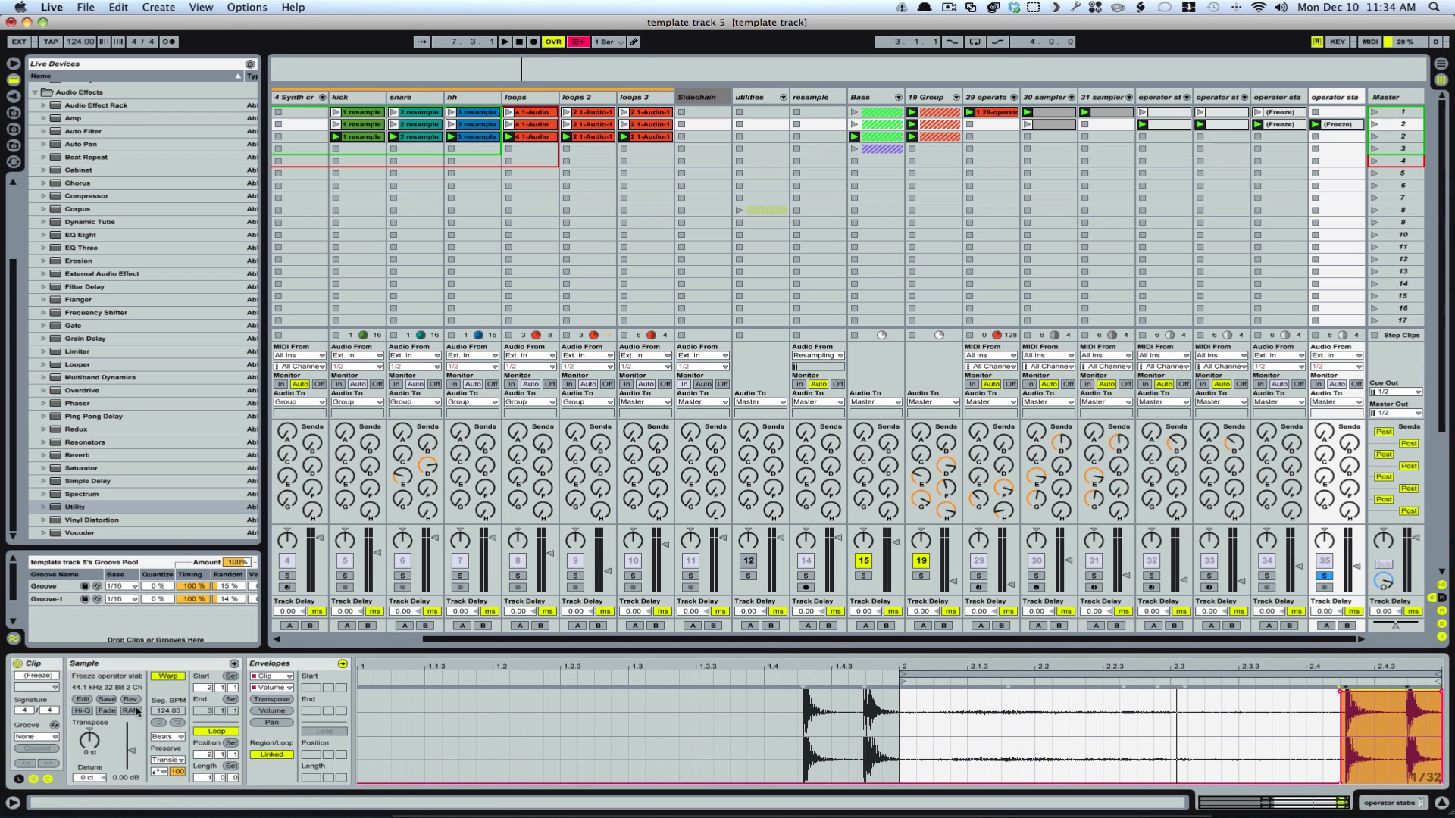
- Reverse the clip on track 35 and raise its volume envelope over the first pair of reversed stabs
{"action": "left_click", "coordinate": [131, 700]}
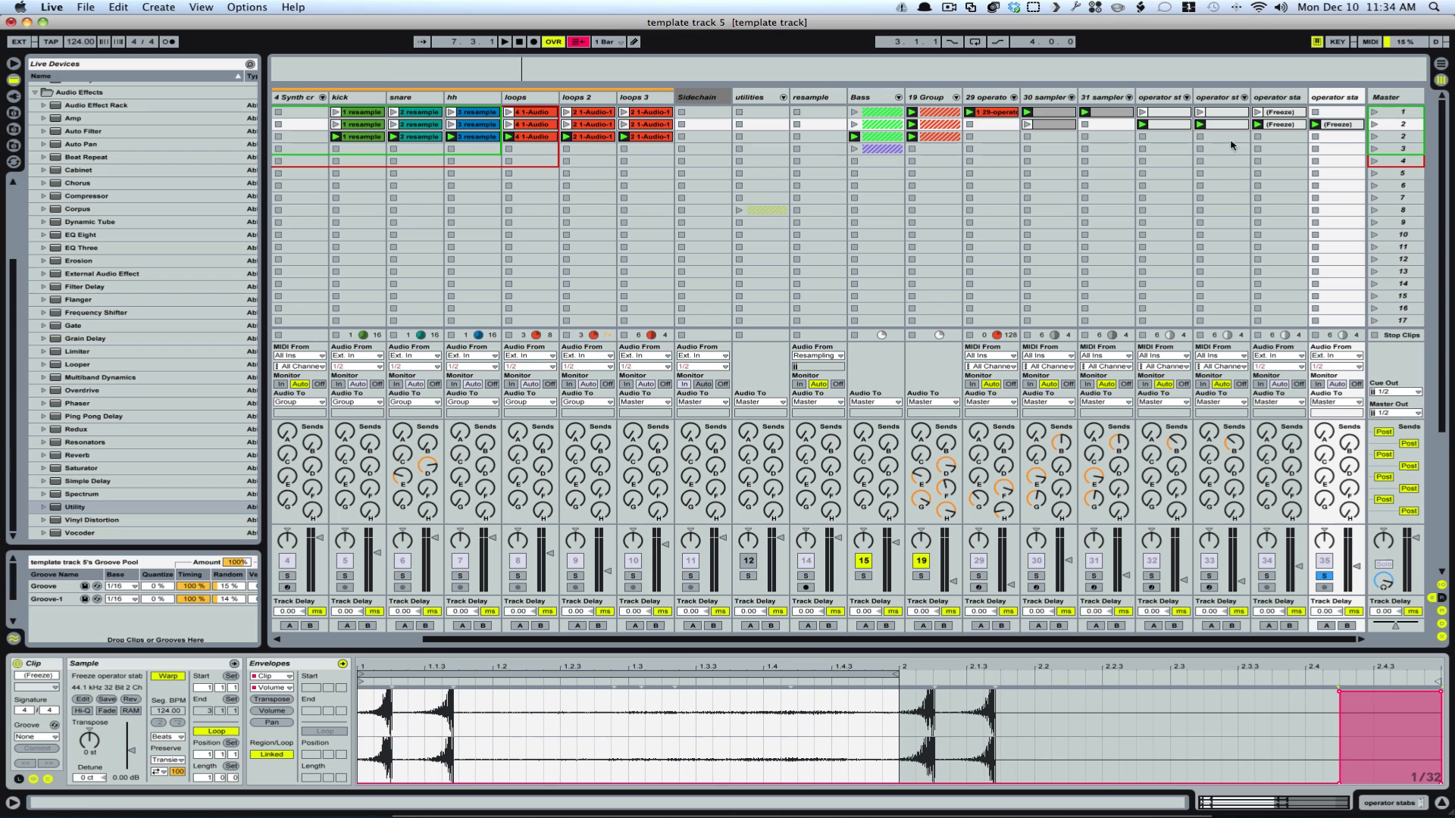
{"action": "left_click_drag", "start_coordinate": [458, 729], "coordinate": [359, 729]}
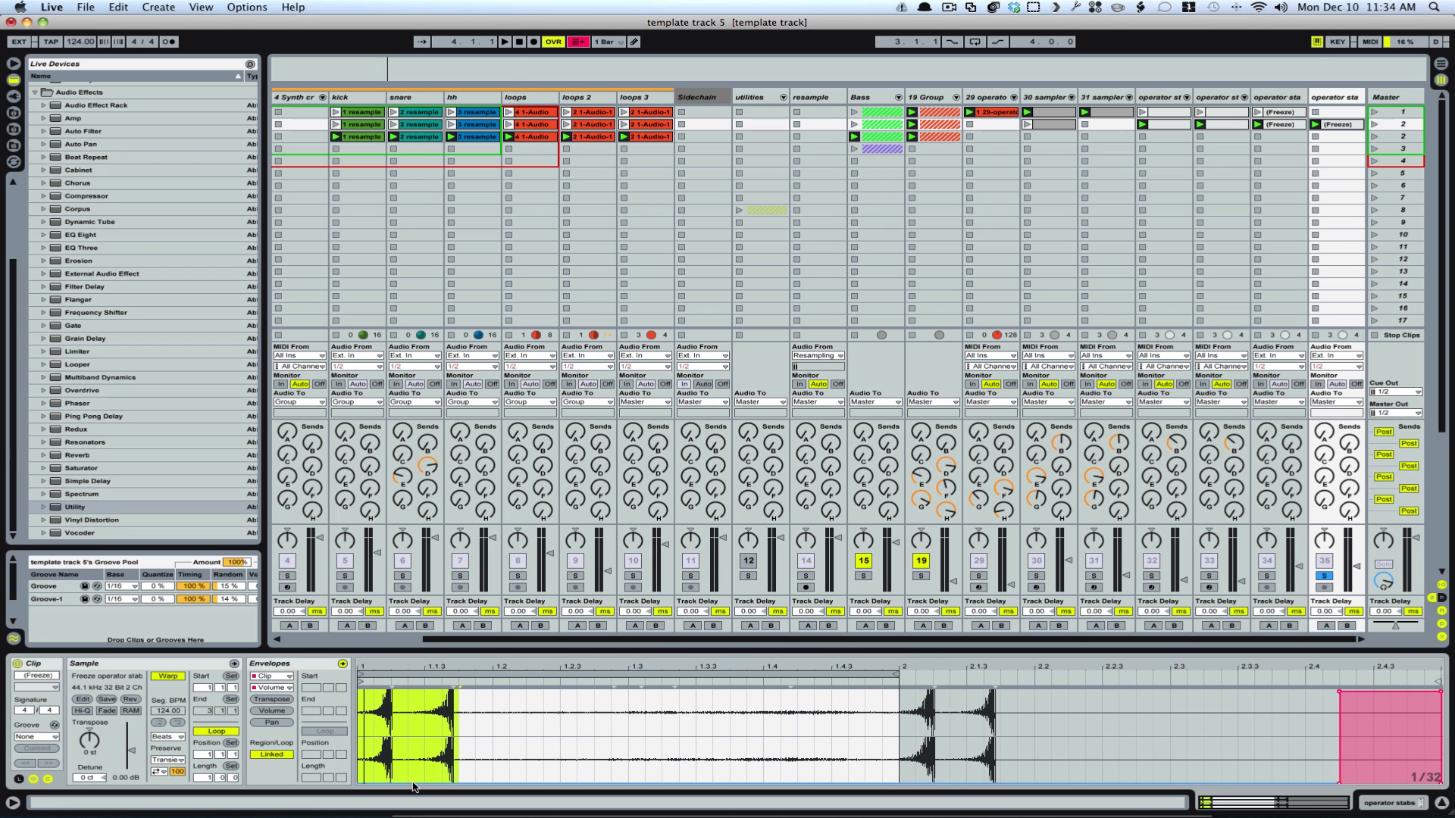
{"action": "left_click_drag", "start_coordinate": [413, 785], "coordinate": [413, 699]}
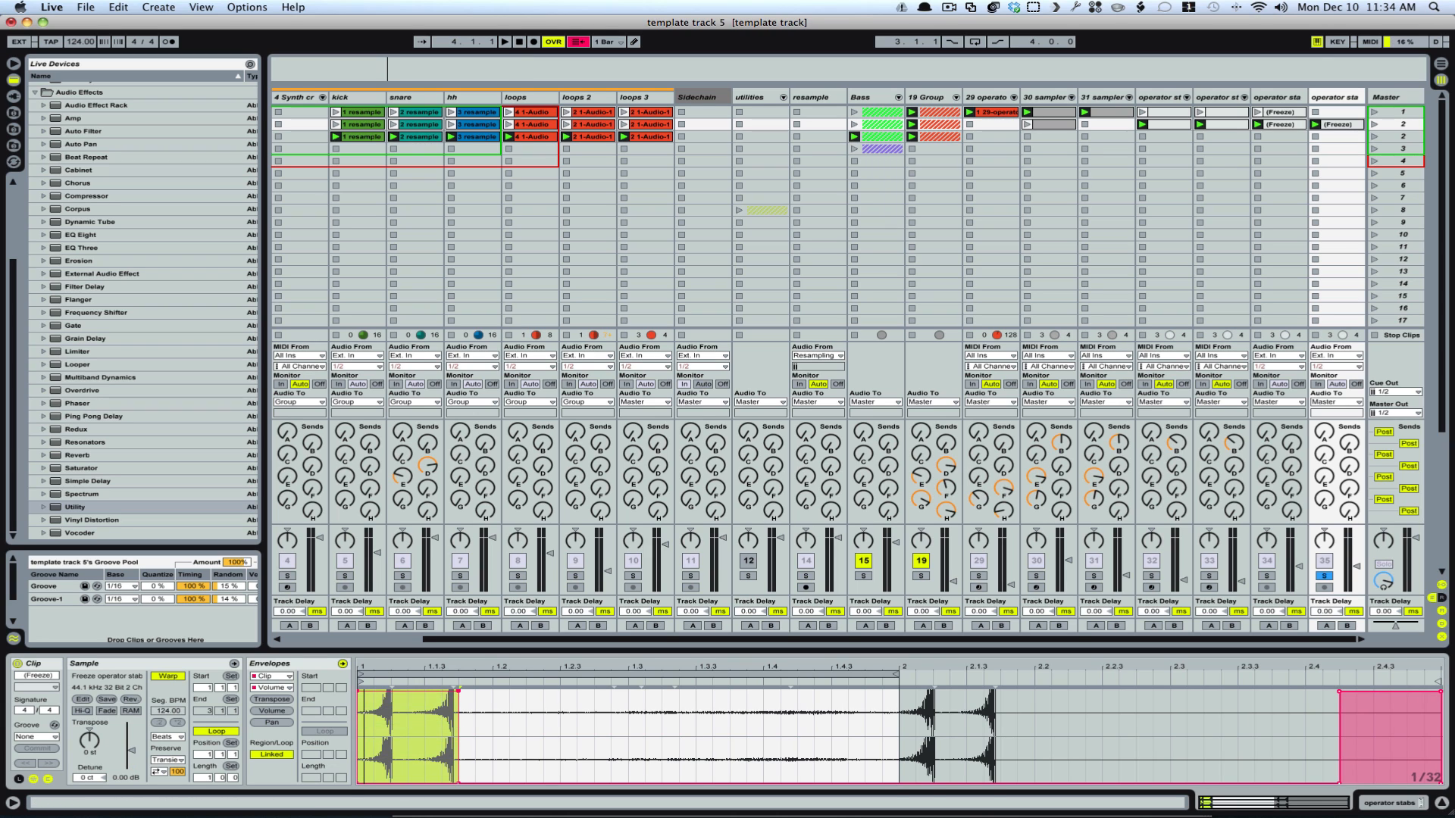
{"action": "key", "text": "space"}
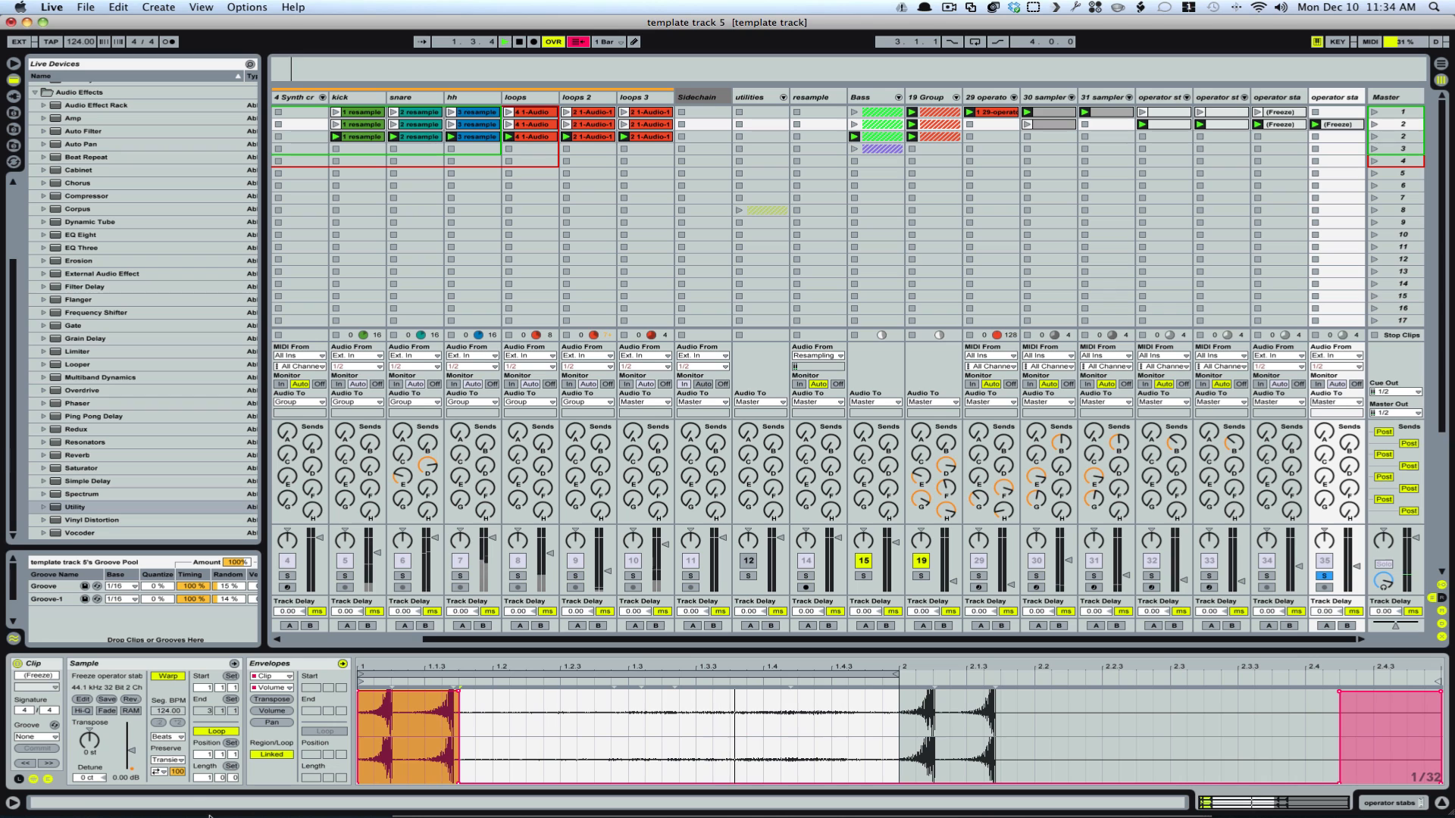
- Silence the first reversed stab in track 35's clip volume envelope and replay the clip unsoloed with the full mix
{"action": "left_click", "coordinate": [408, 744]}
{"action": "left_click_drag", "start_coordinate": [408, 744], "coordinate": [390, 783]}
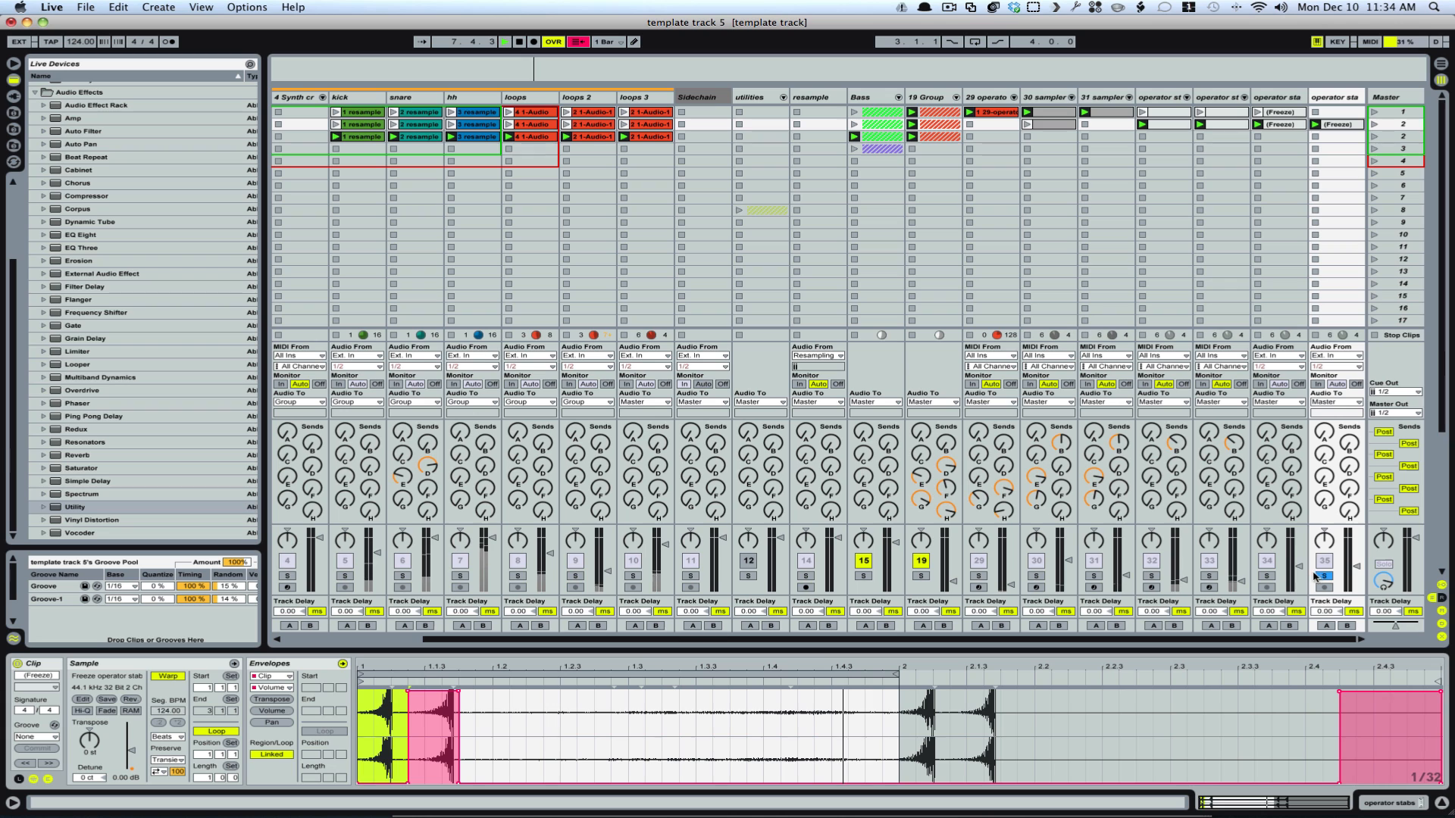
{"action": "left_click", "coordinate": [1322, 576]}
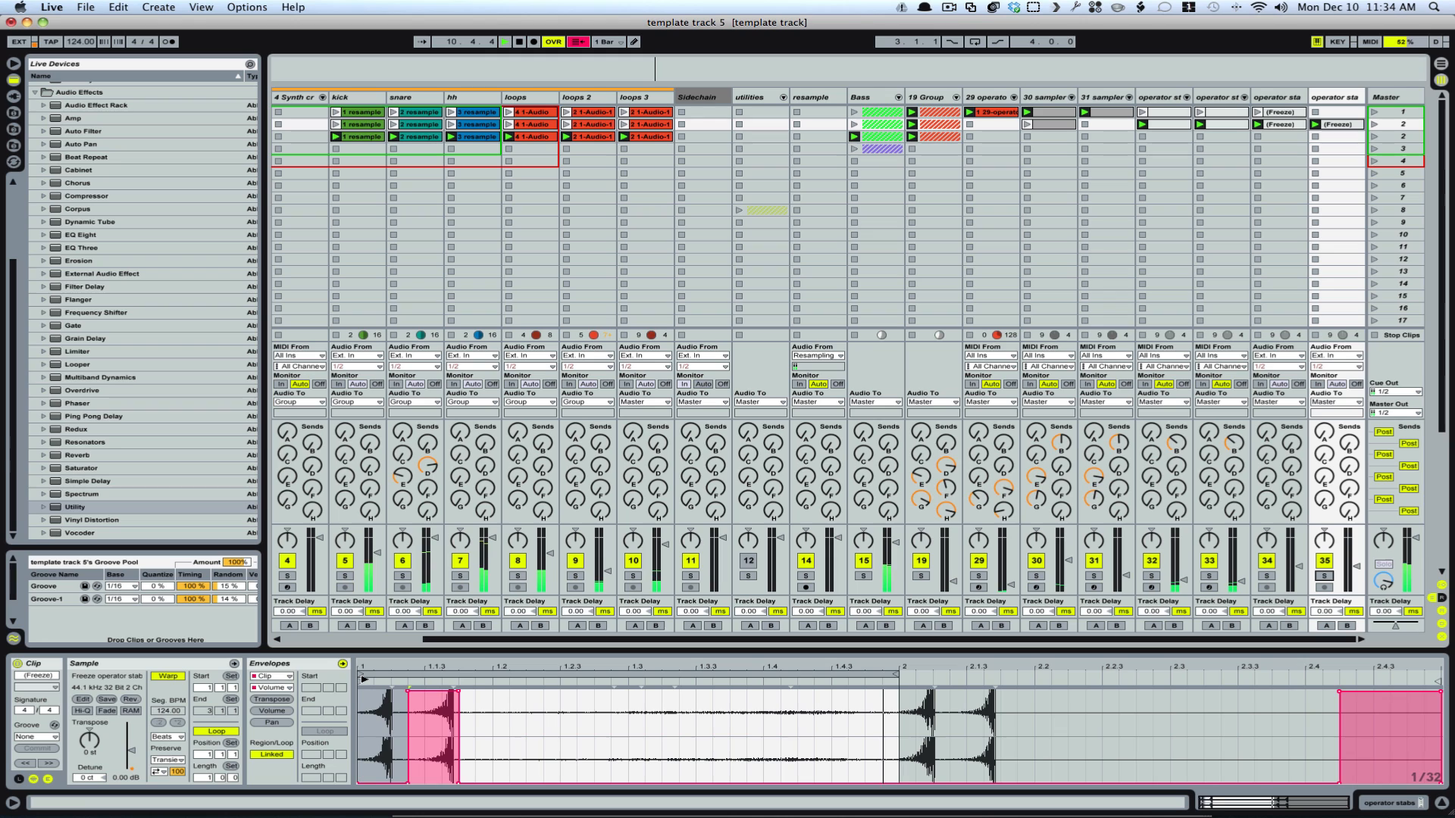
{"action": "key", "text": "space"}
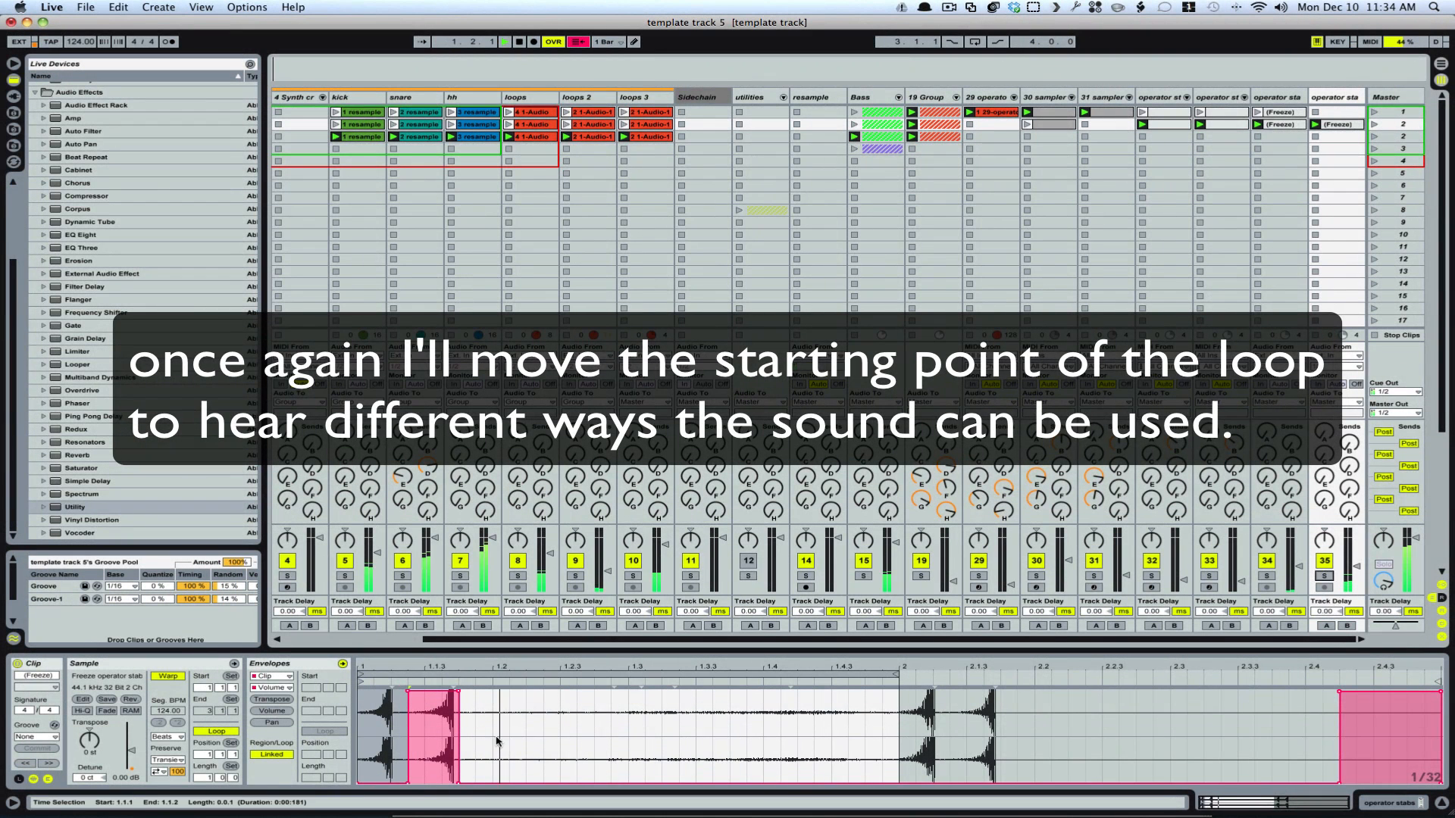
- Try progressively later start marker positions for the reversed clip on track 35, including 1.2.2 and 1.2.3
{"action": "left_click_drag", "start_coordinate": [364, 683], "coordinate": [378, 683]}
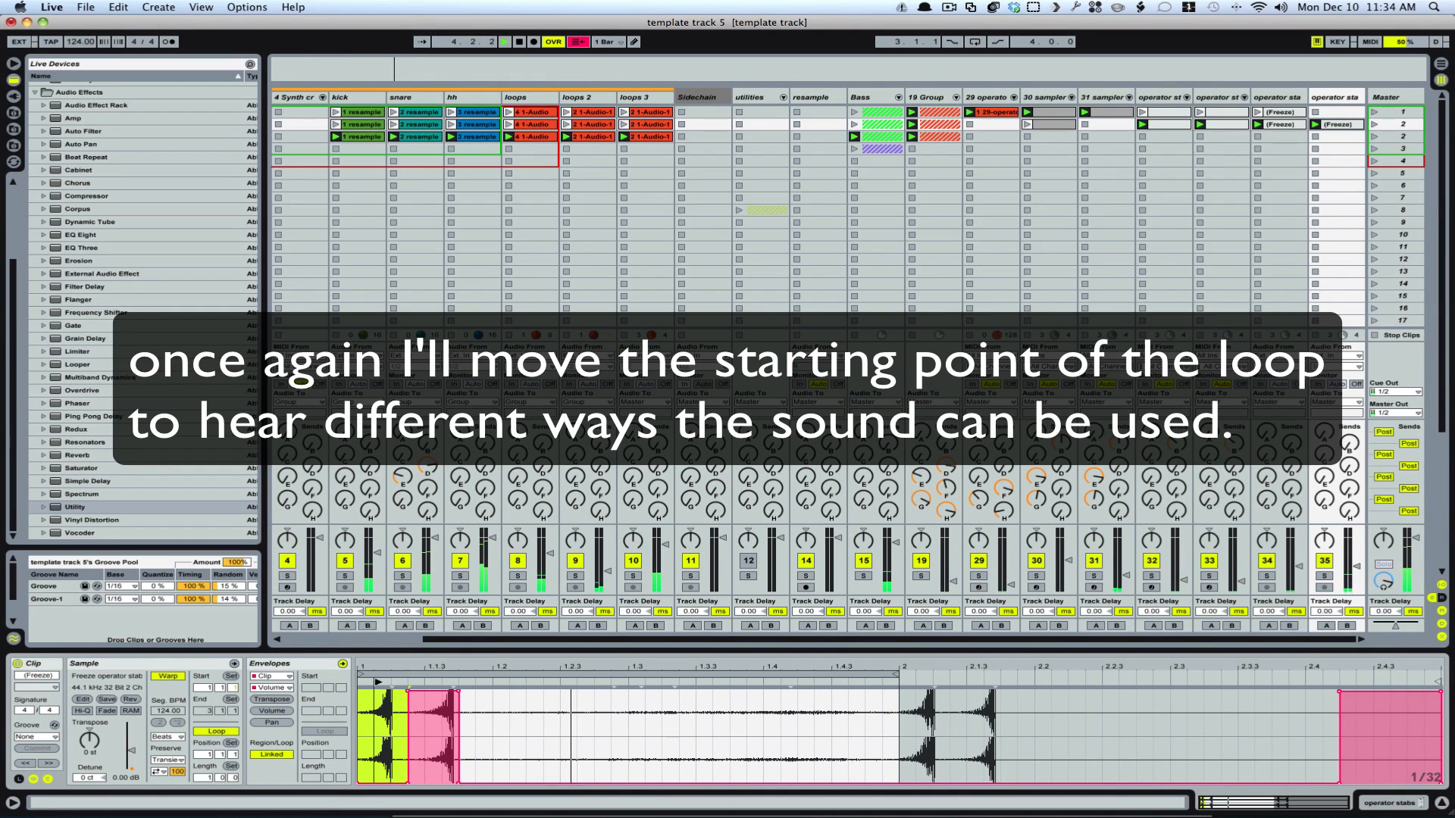
{"action": "left_click_drag", "start_coordinate": [378, 683], "coordinate": [410, 683]}
{"action": "left_click_drag", "start_coordinate": [410, 682], "coordinate": [426, 683]}
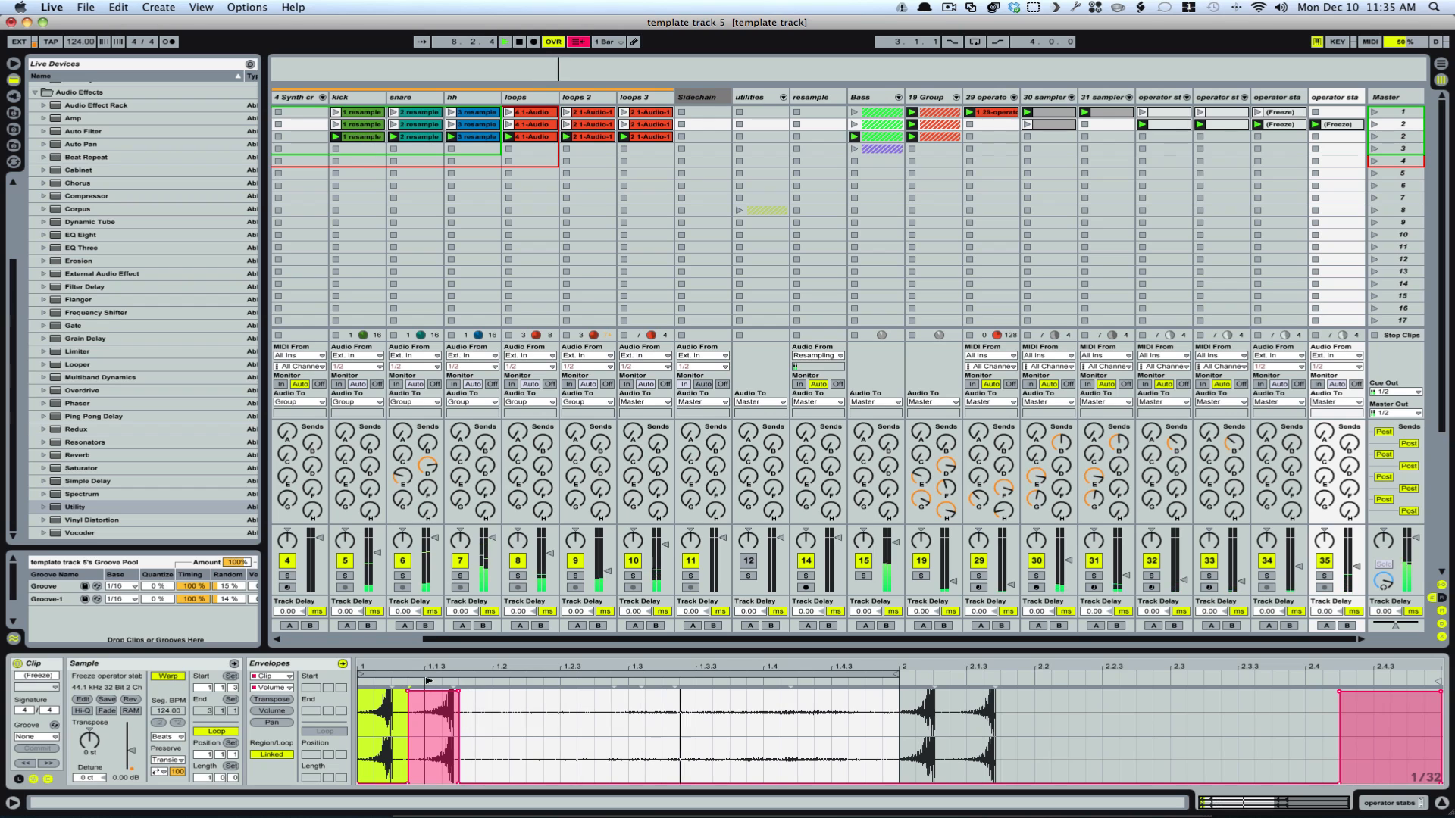
{"action": "left_click_drag", "start_coordinate": [428, 681], "coordinate": [447, 682]}
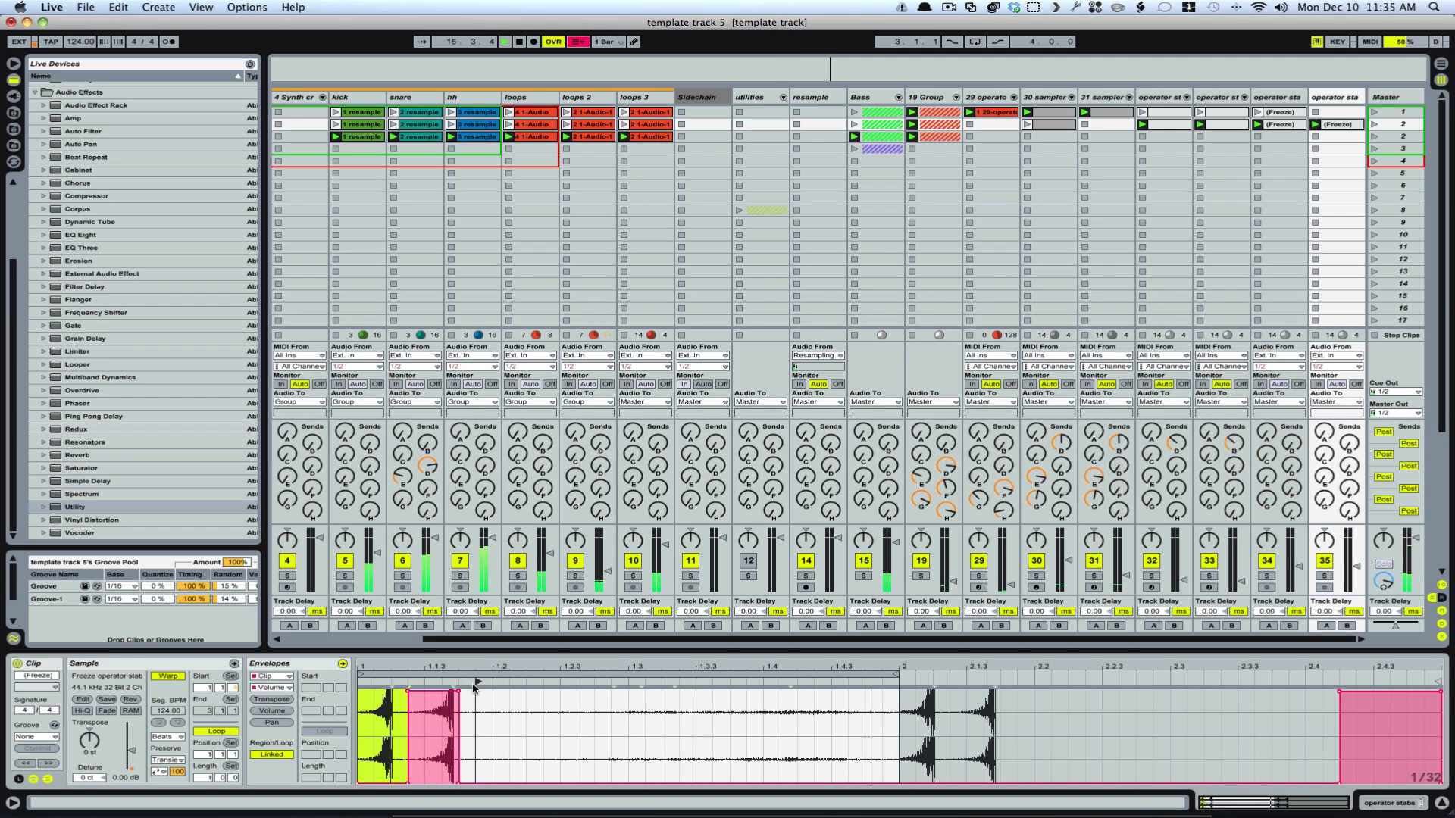
{"action": "left_click_drag", "start_coordinate": [476, 682], "coordinate": [525, 682]}
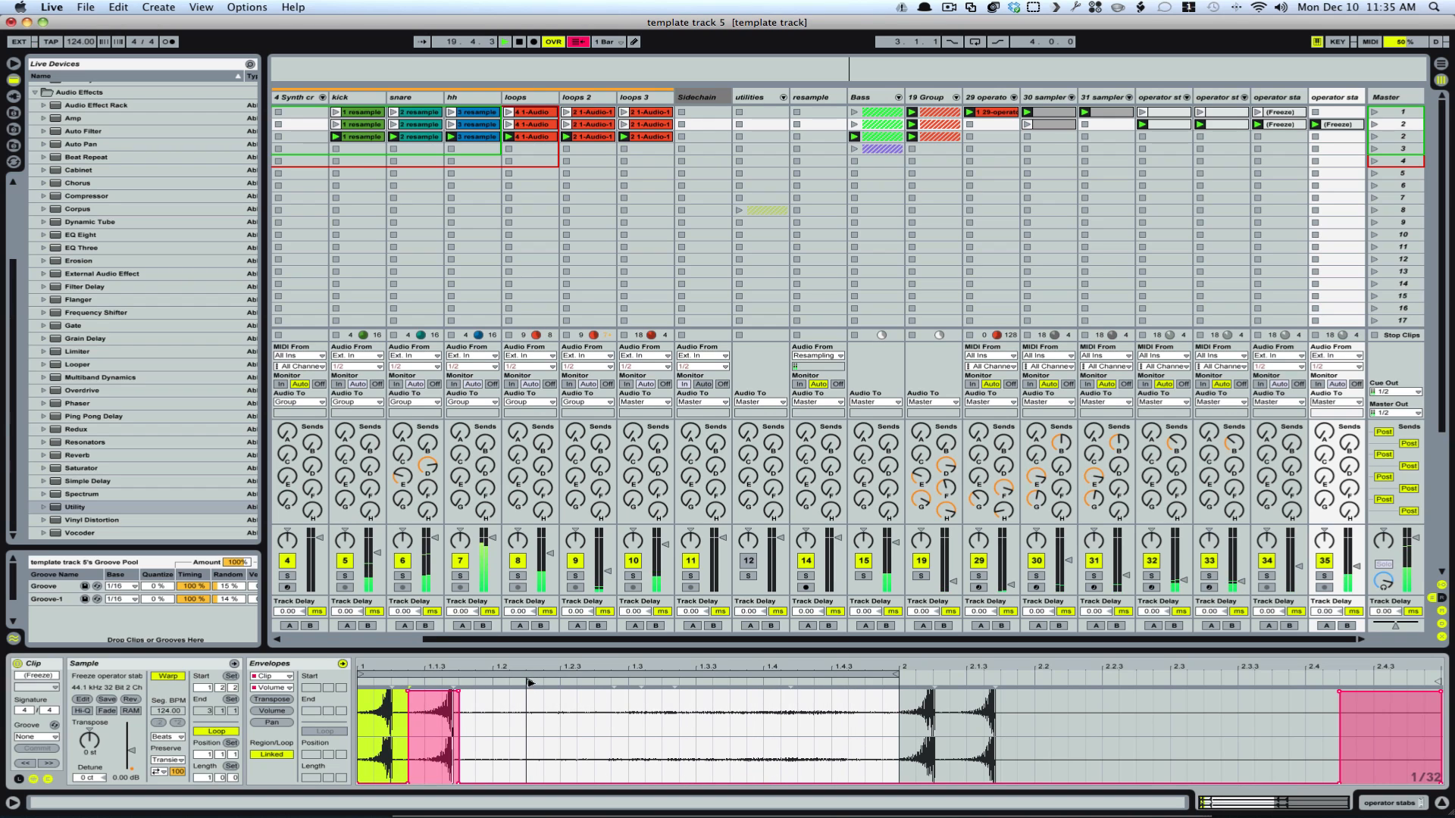
{"action": "left_click_drag", "start_coordinate": [531, 683], "coordinate": [557, 685]}
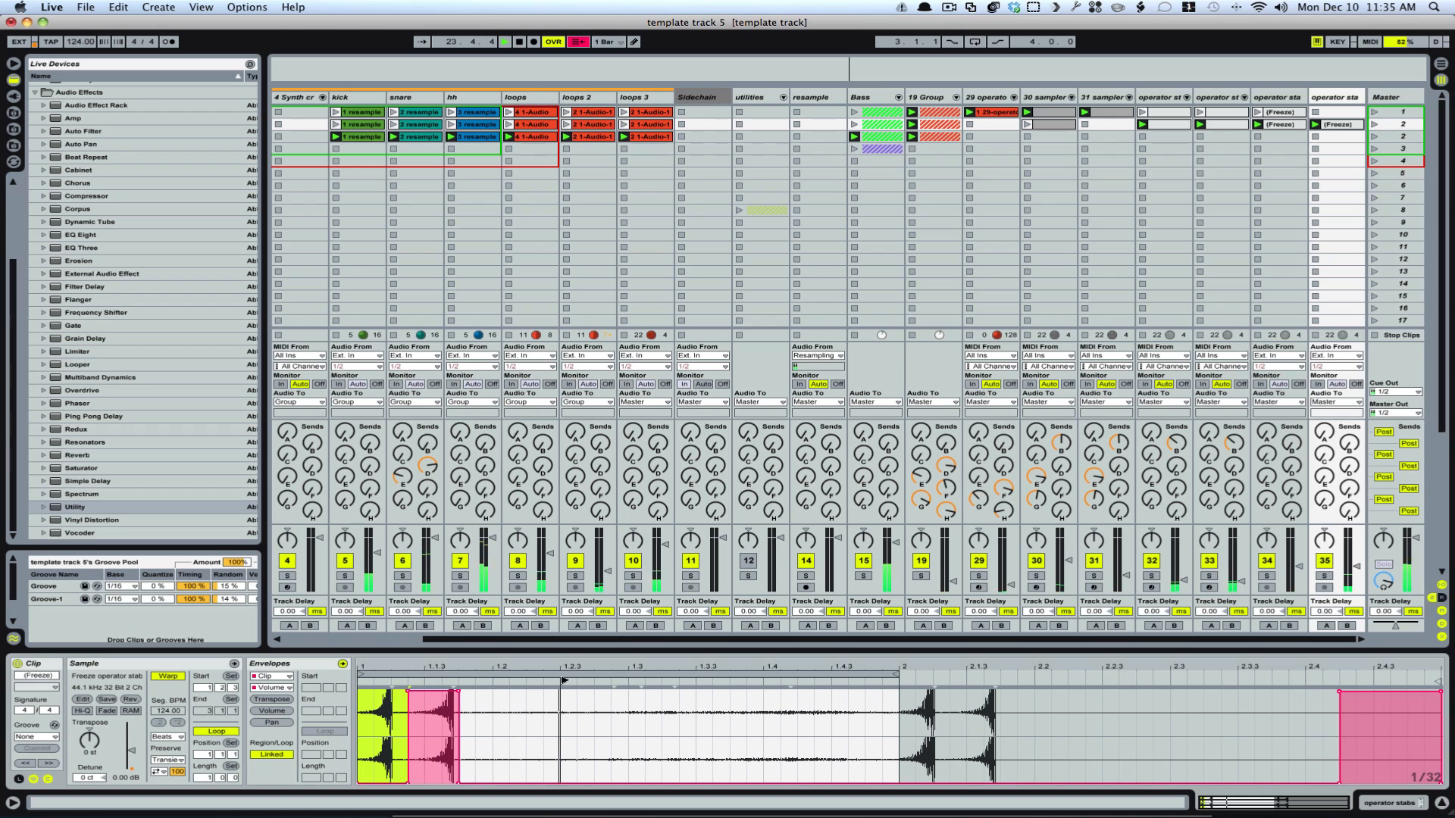
{"action": "left_click_drag", "start_coordinate": [564, 680], "coordinate": [578, 683]}
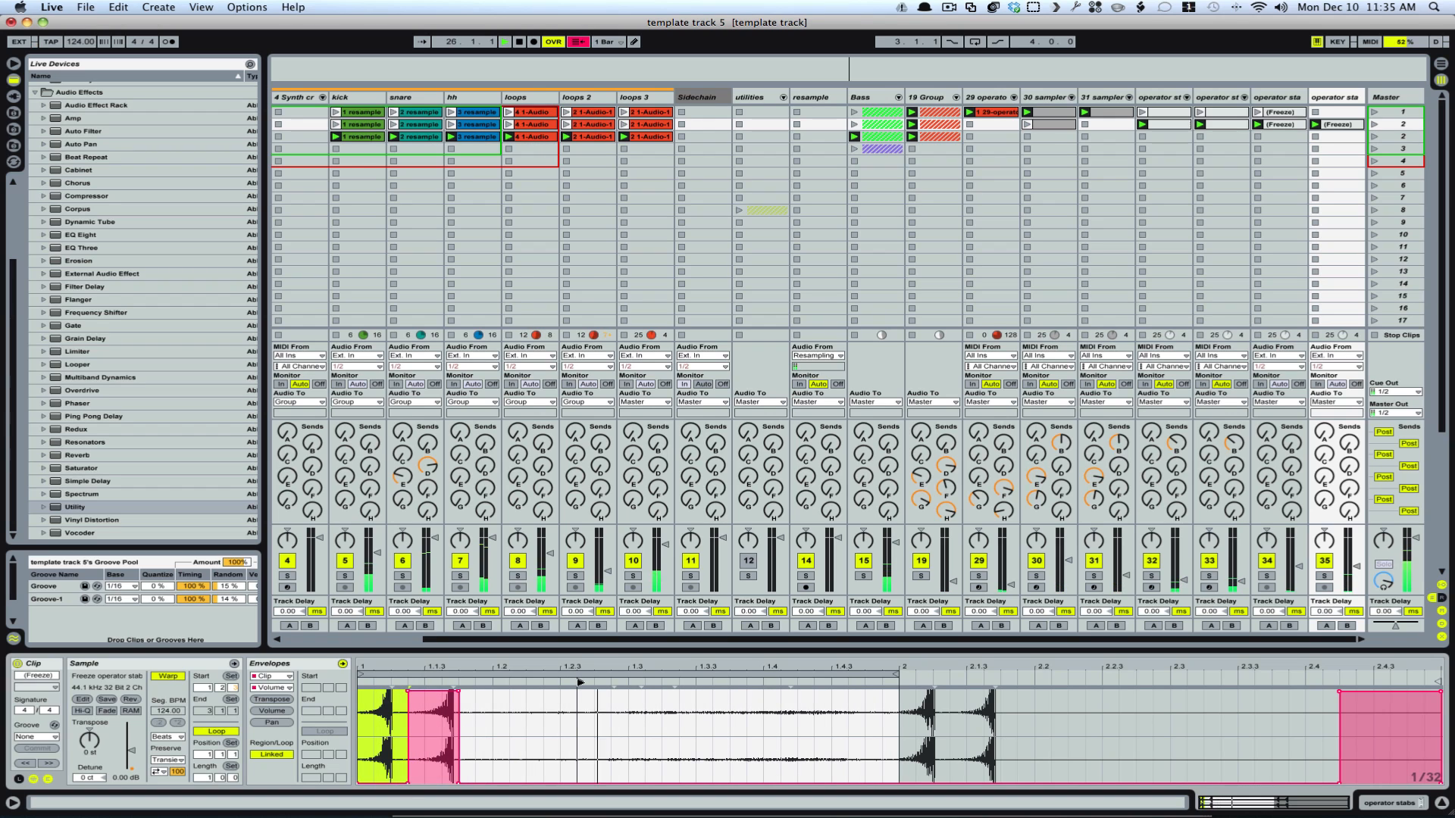
- Set the reversed clip's start marker on track 35 to 1.2.4 and duplicate the clip into the slot below
{"action": "left_click_drag", "start_coordinate": [580, 682], "coordinate": [594, 682]}
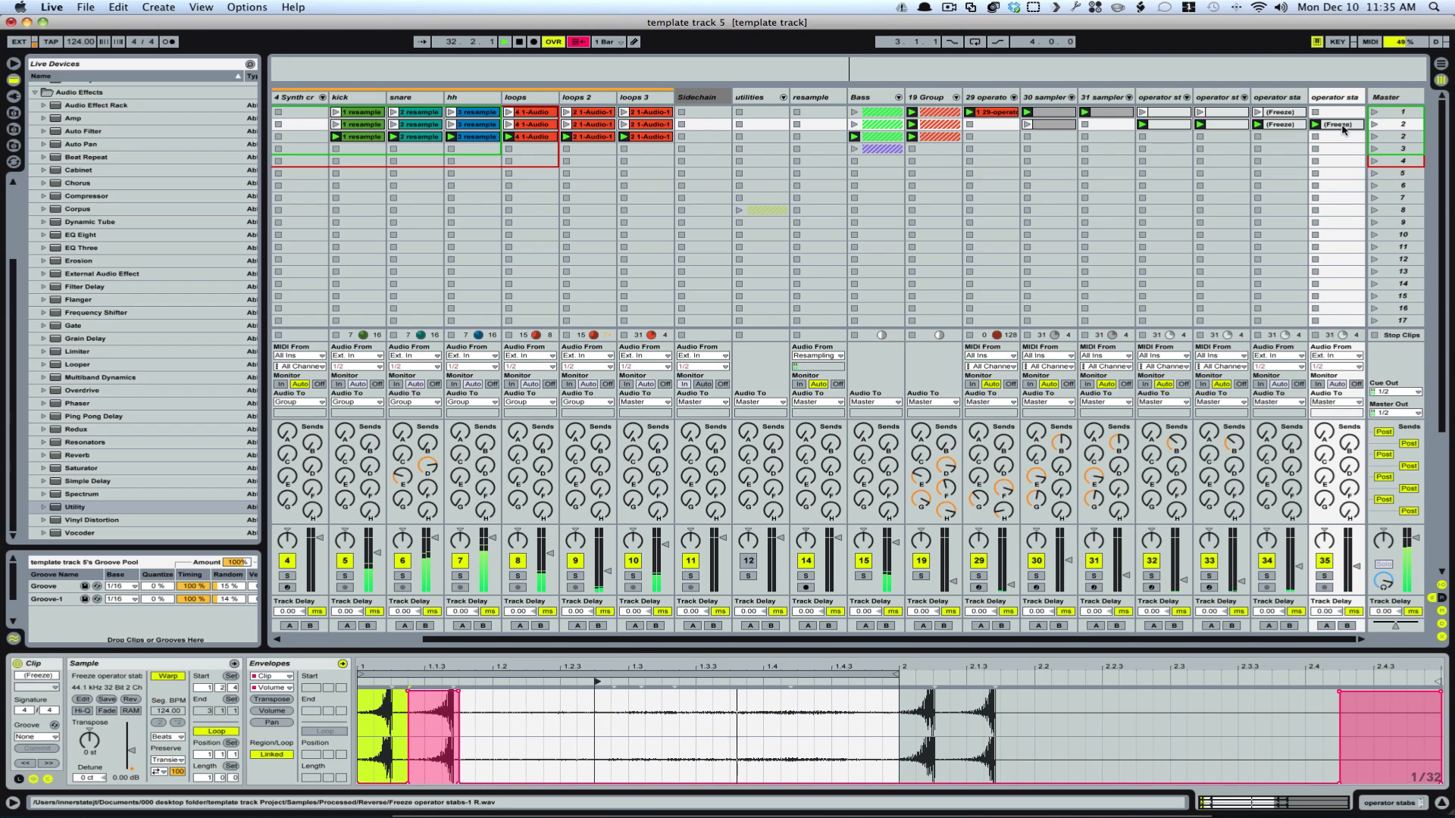
{"action": "left_click", "coordinate": [1342, 129]}
{"action": "key", "text": "super+d"}
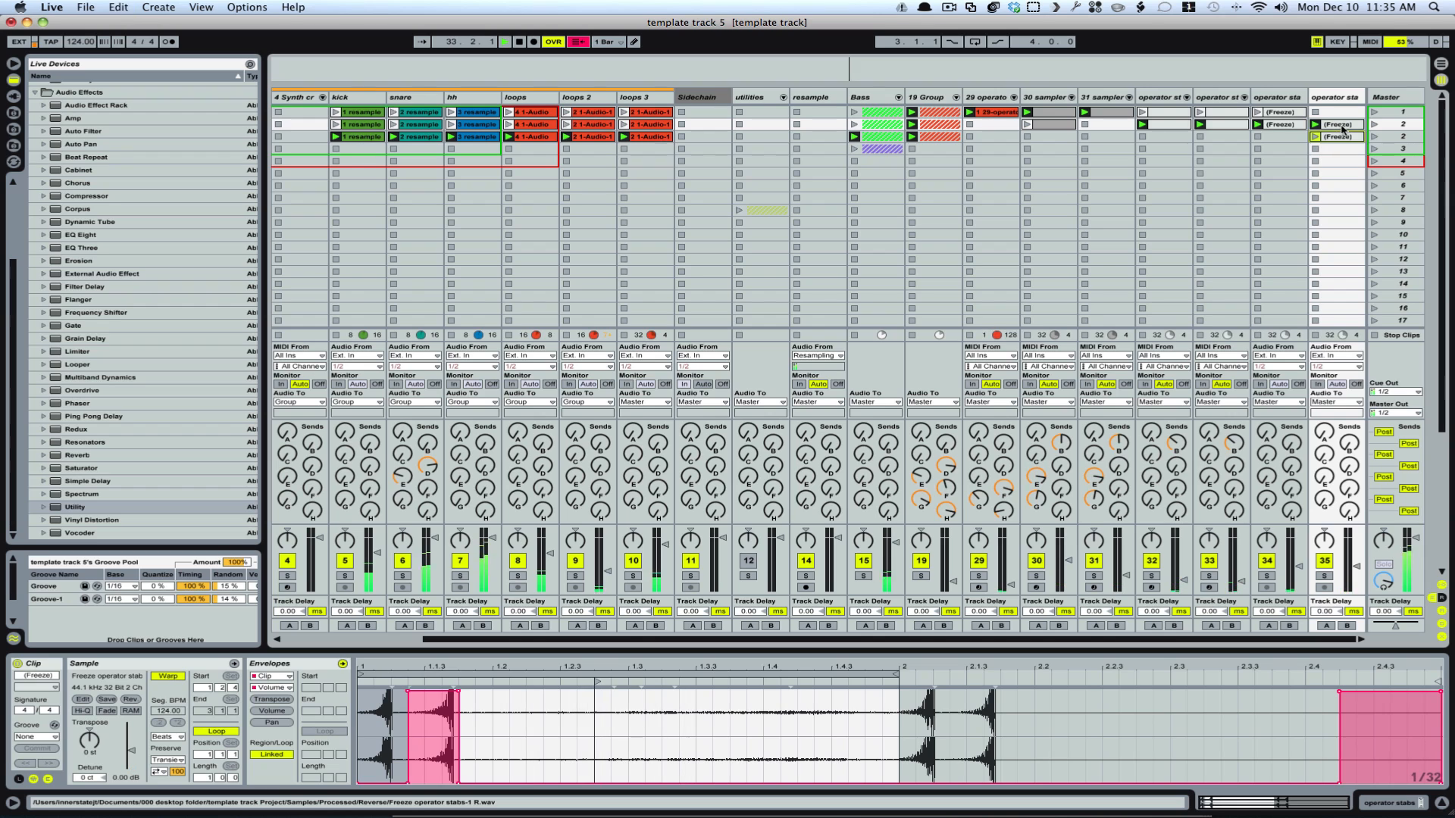
- Launch the duplicated reversed clip and fine-tune its start marker to just past 1.1.3
{"action": "double_click", "coordinate": [1341, 137]}
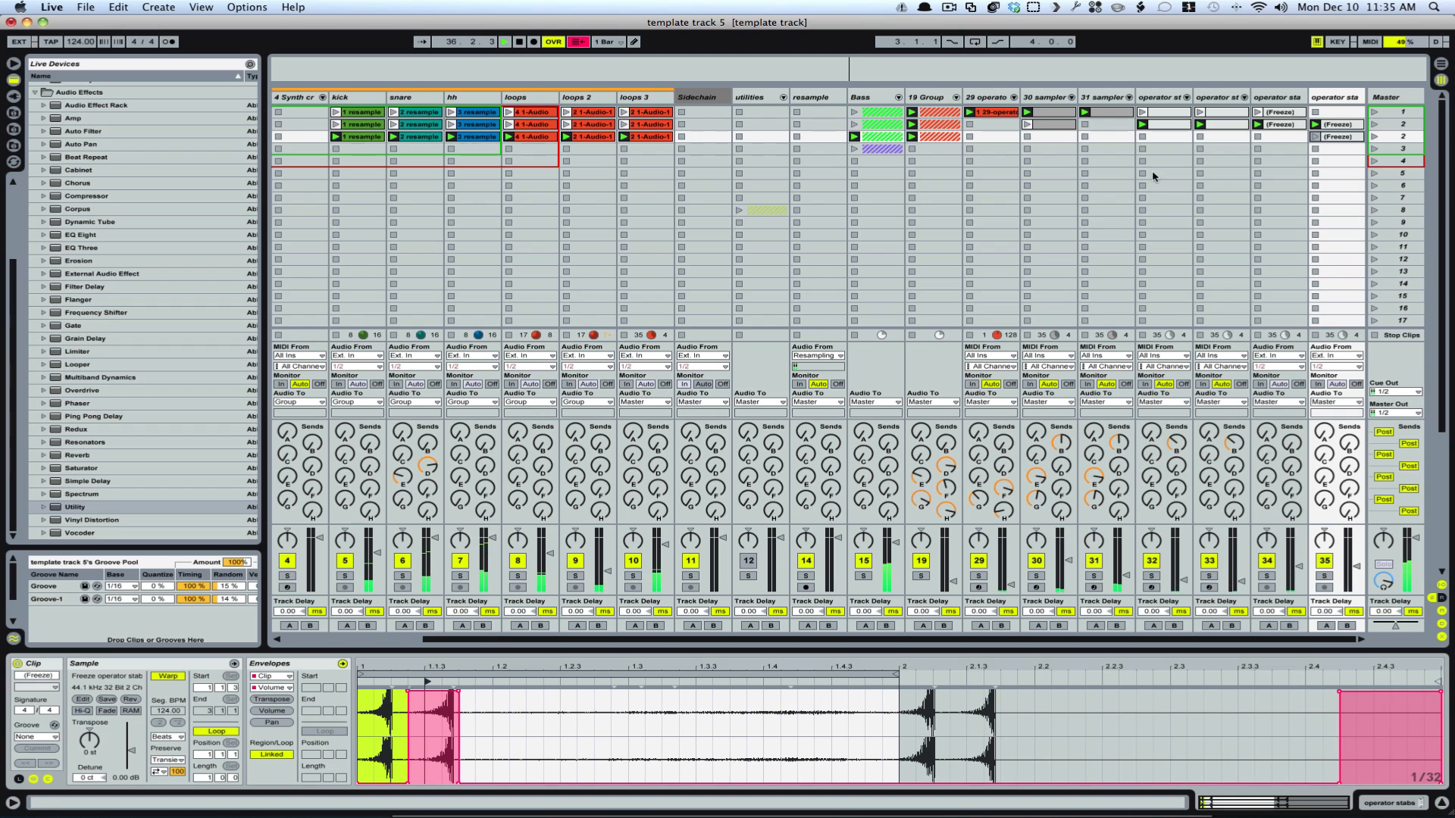
{"action": "left_click", "coordinate": [1314, 137]}
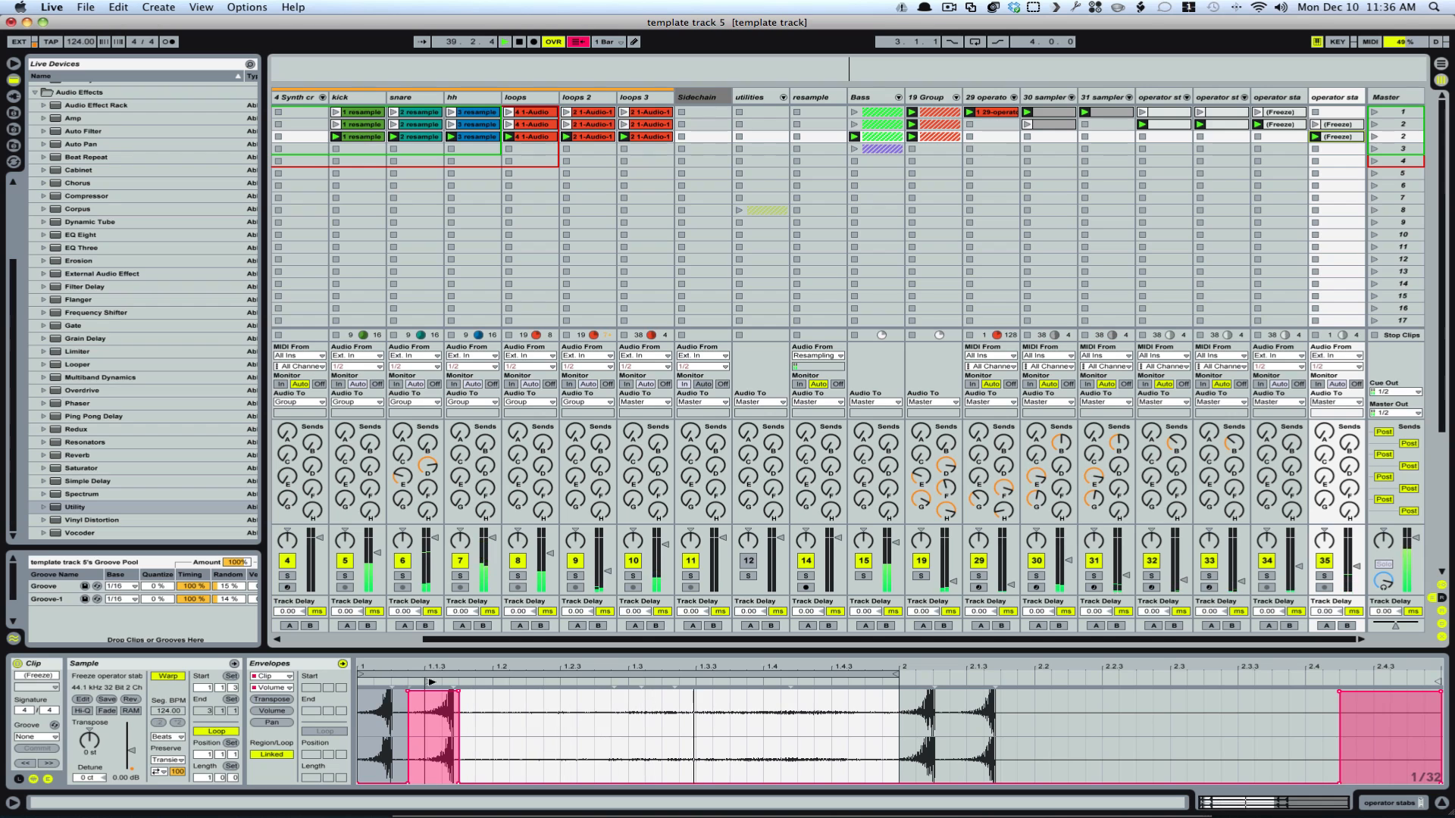
{"action": "left_click", "coordinate": [425, 681]}
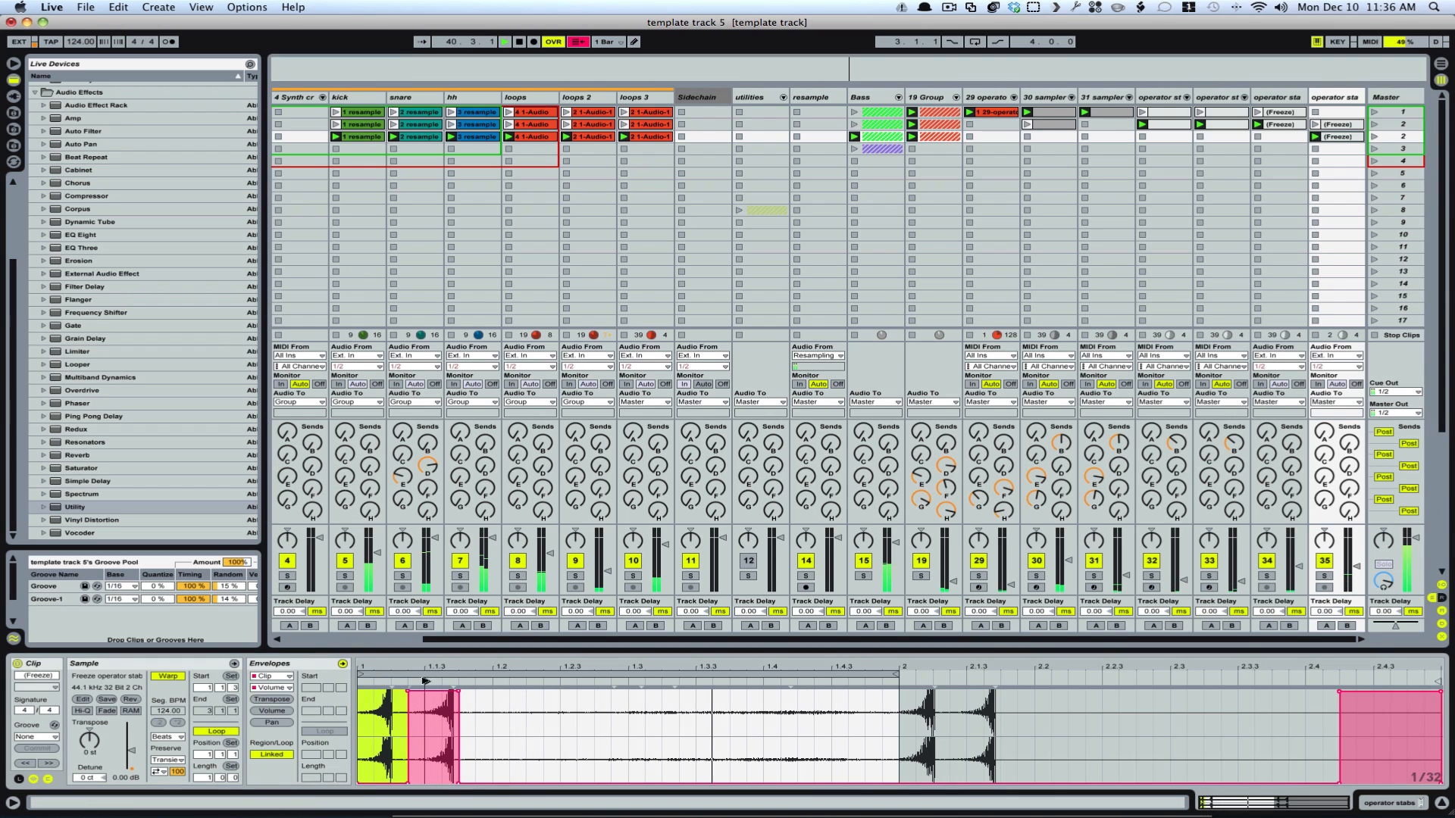
{"action": "left_click_drag", "start_coordinate": [425, 682], "coordinate": [413, 682]}
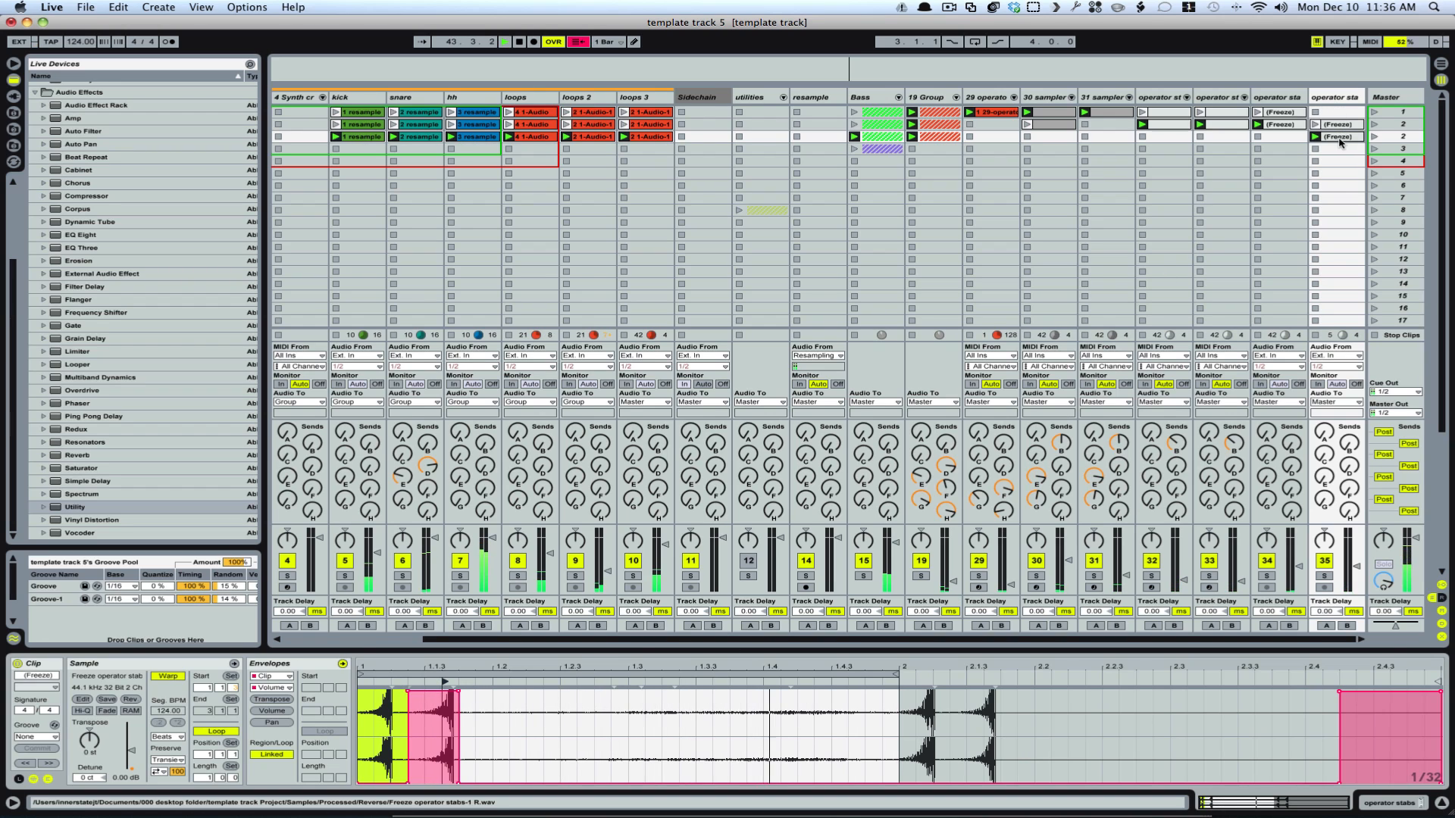
- Duplicate the reversed clip into scene 3 on track 35, launch it, and move its start marker to just past 1.3
{"action": "key", "text": "super+d"}
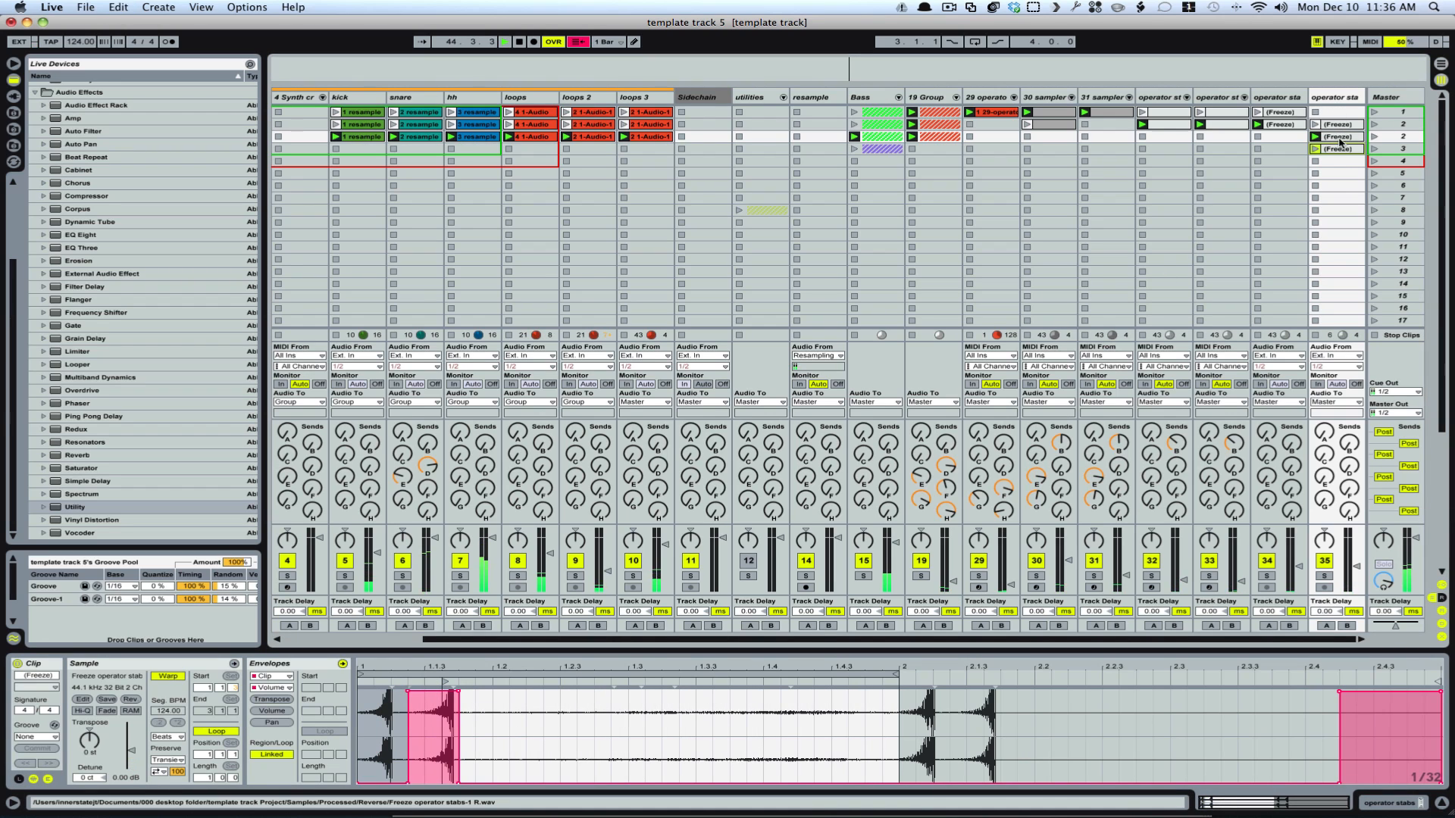
{"action": "left_click", "coordinate": [1314, 149]}
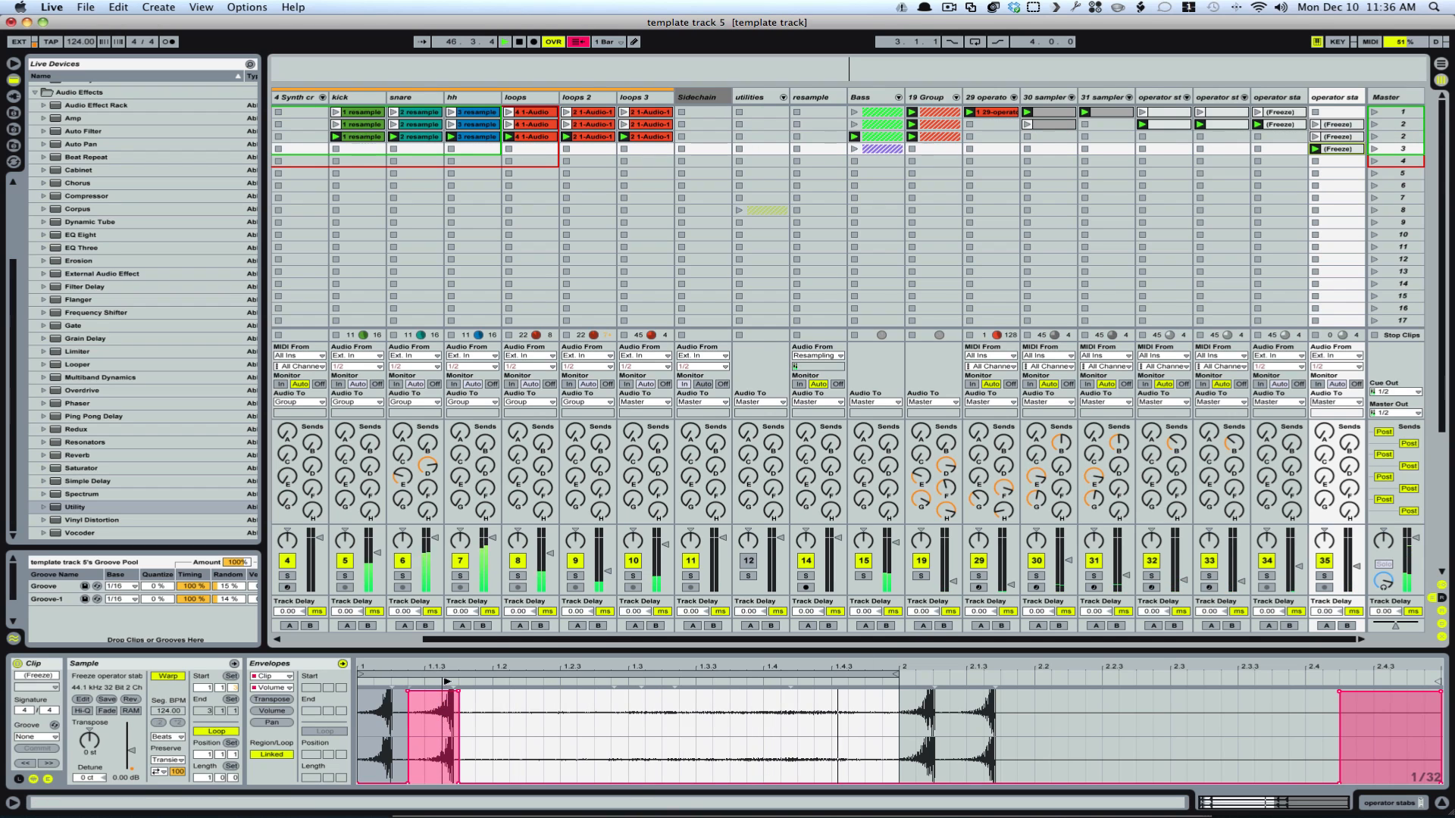
{"action": "left_click_drag", "start_coordinate": [578, 680], "coordinate": [653, 681]}
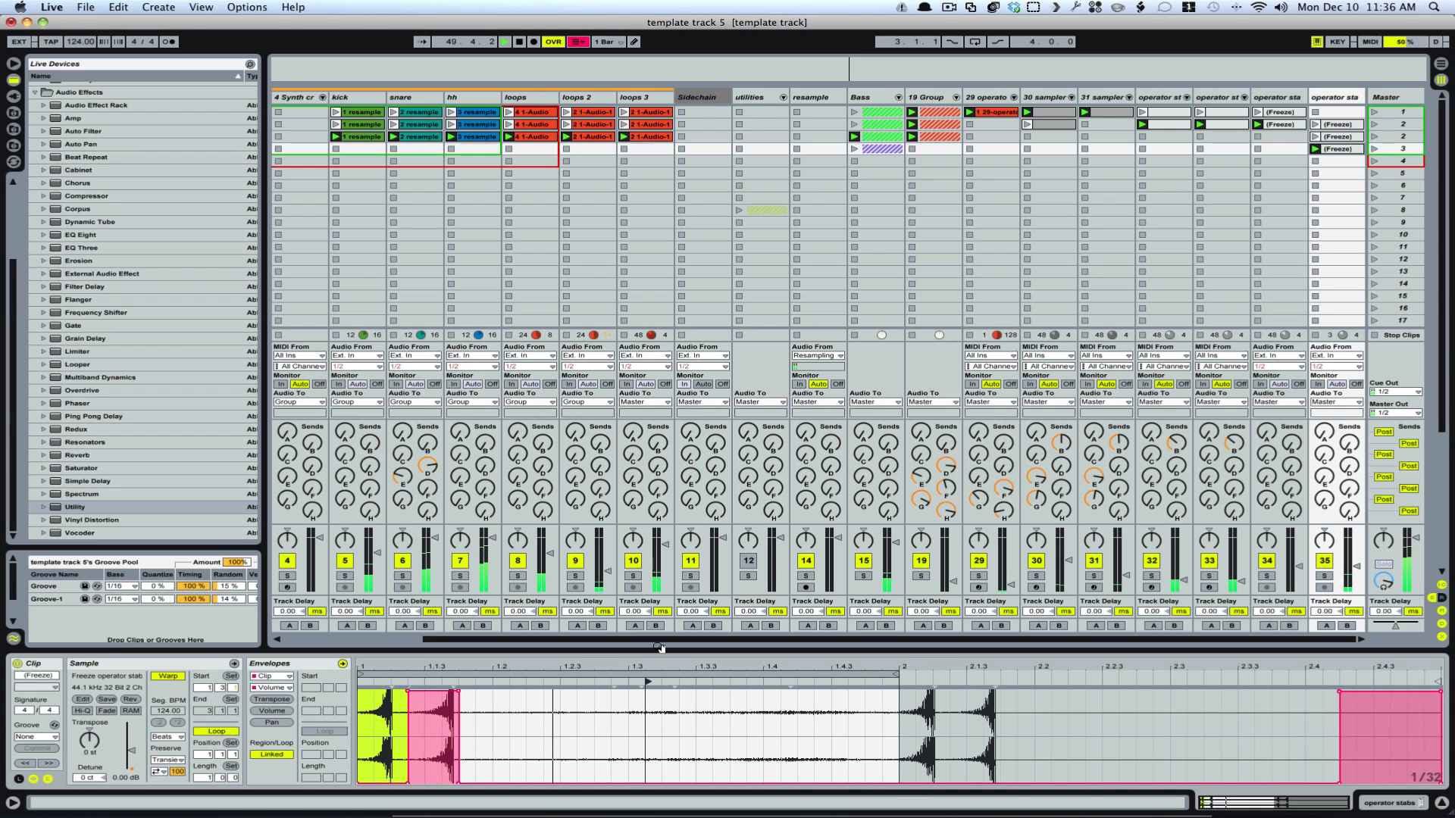
- Duplicate the scene 3 reversed clip into scene 4 and launch it with its start marker near the end of bar 1
{"action": "key", "text": "super+d"}
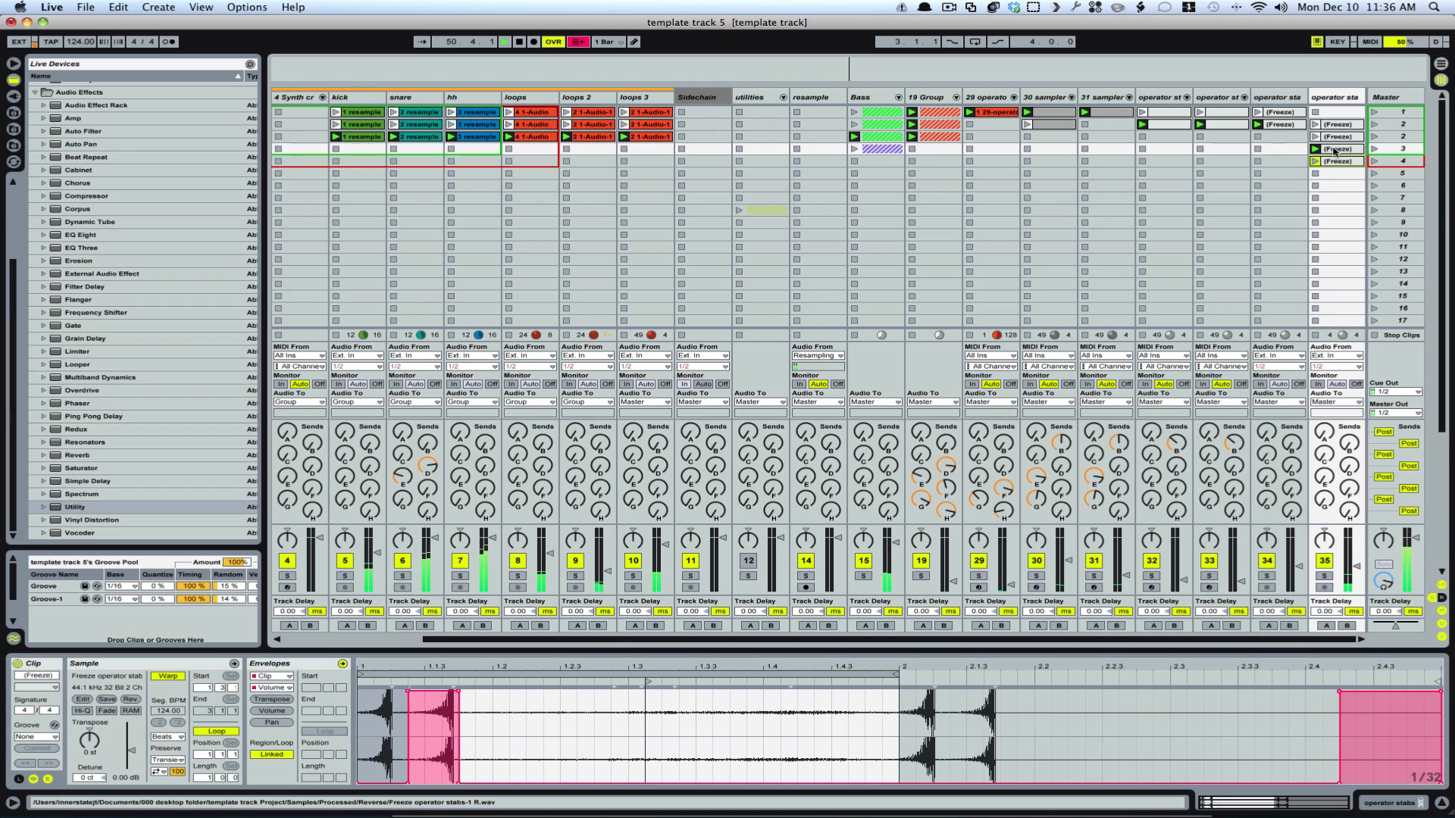
{"action": "left_click", "coordinate": [1336, 165]}
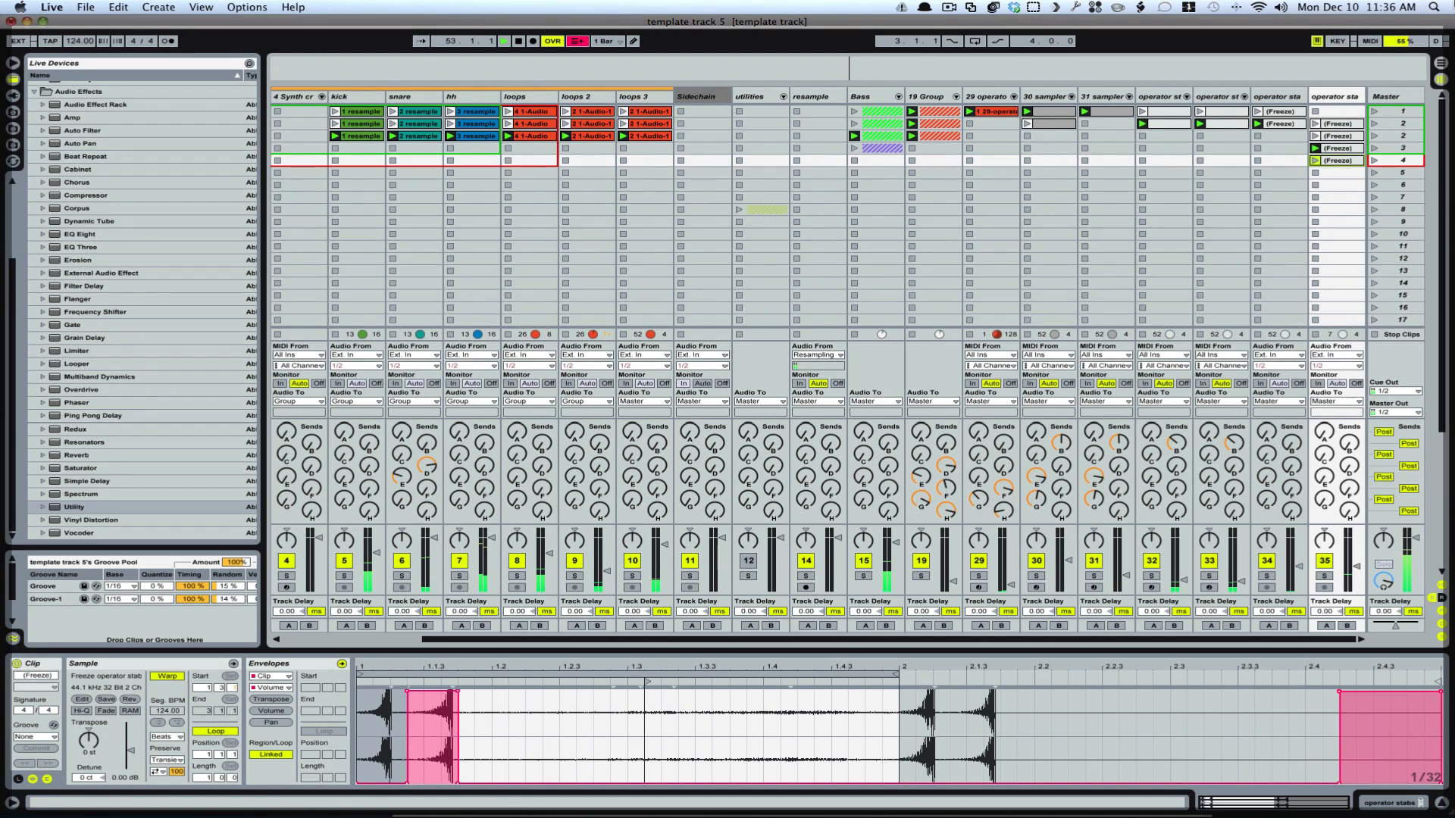
{"action": "key", "text": "F11"}
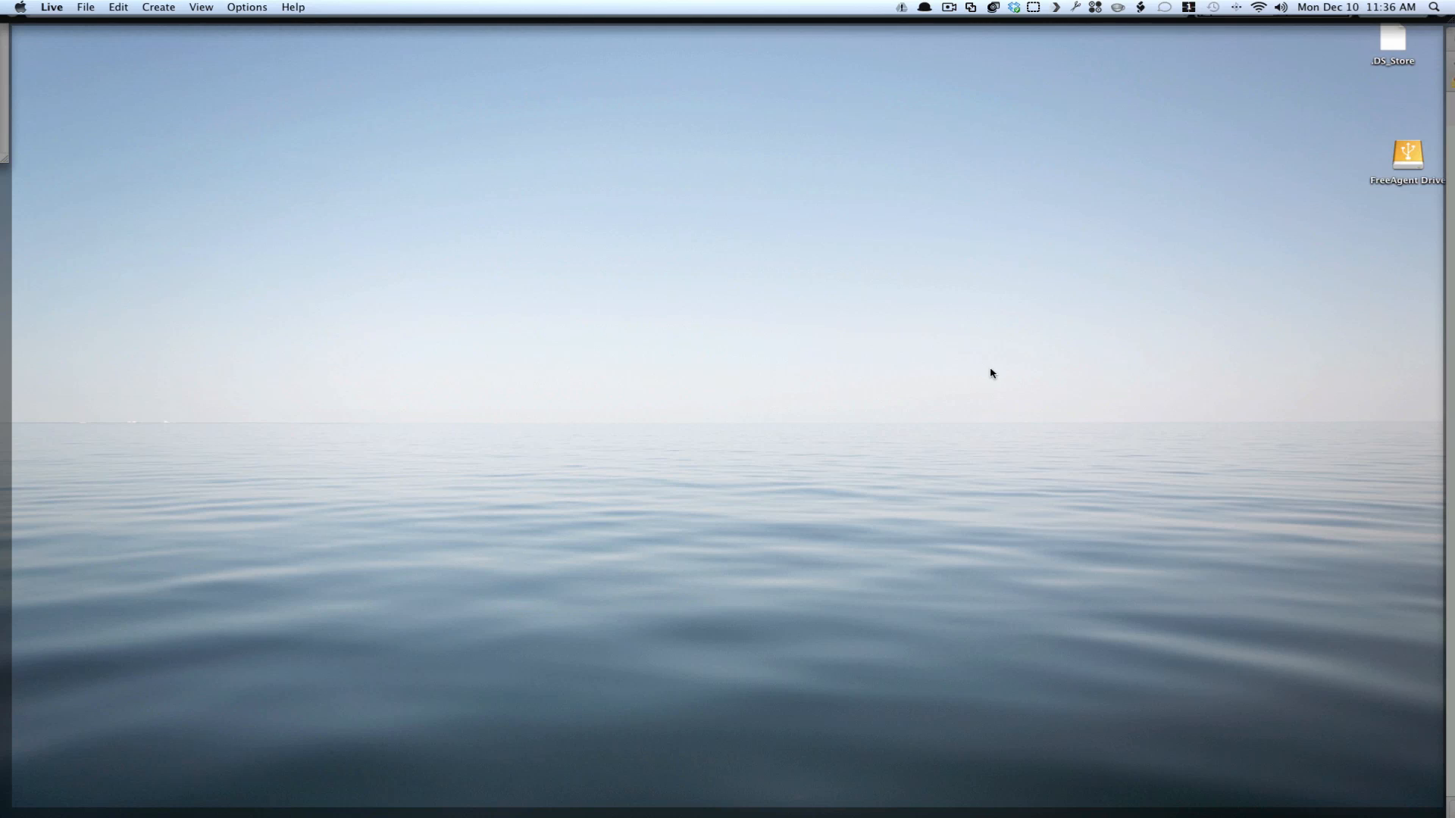
{"action": "key", "text": "F11"}
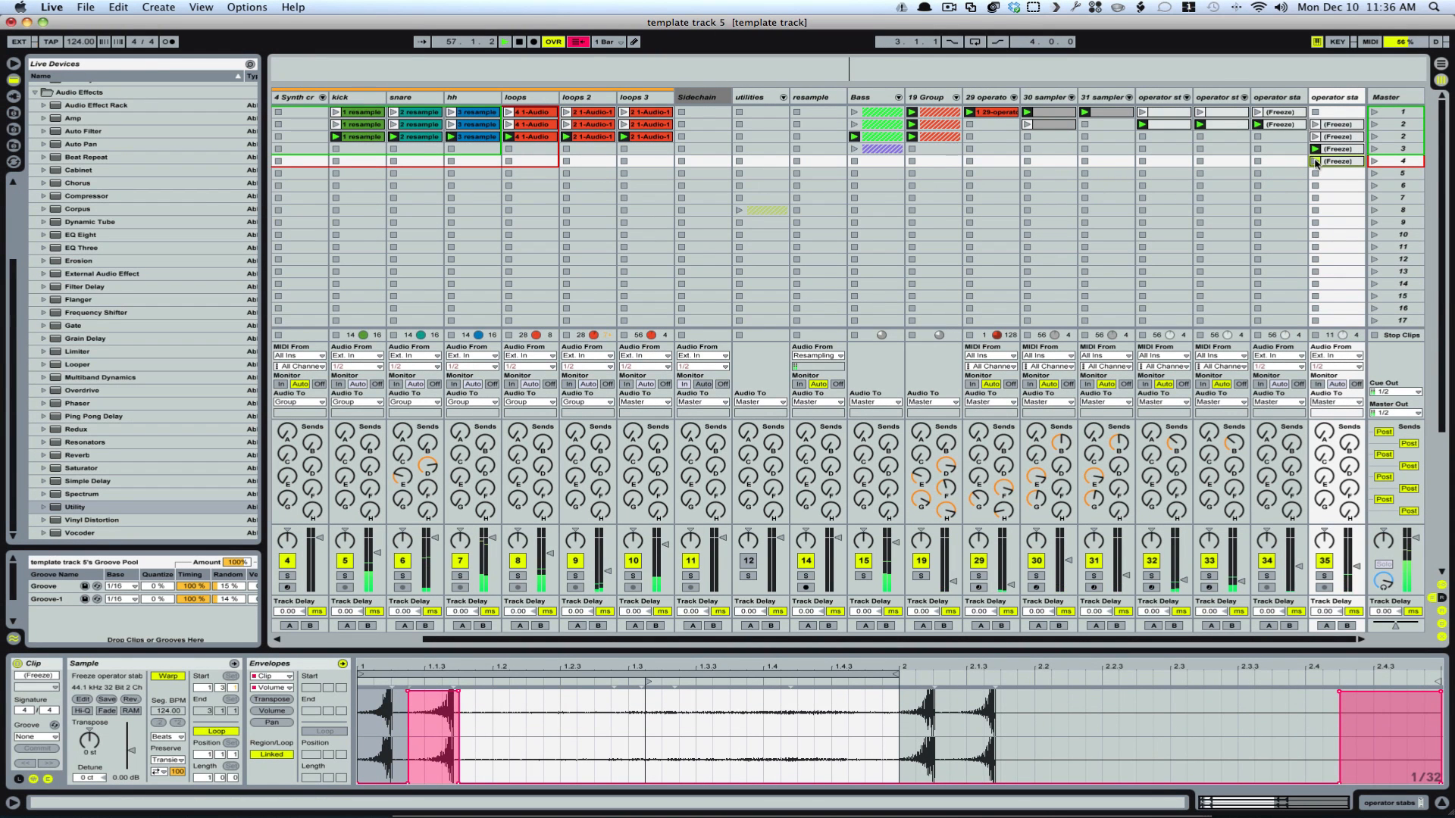
{"action": "left_click", "coordinate": [1316, 162]}
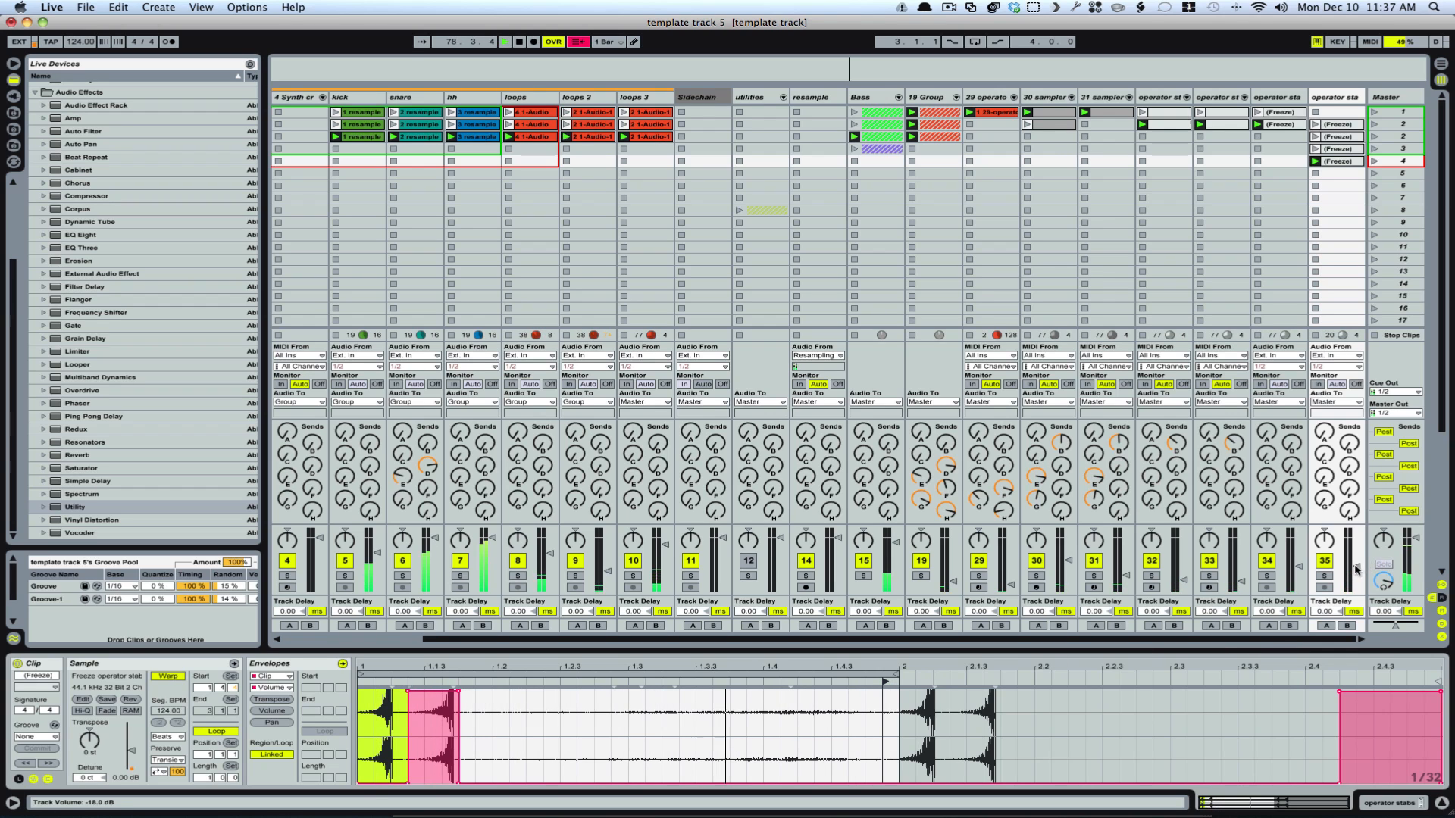
- Lower track 35's volume to -27.0 dB while auditioning the scene 4 clip and the original reversed clip with the 1.2.4 start
{"action": "left_click_drag", "start_coordinate": [1356, 569], "coordinate": [1356, 574]}
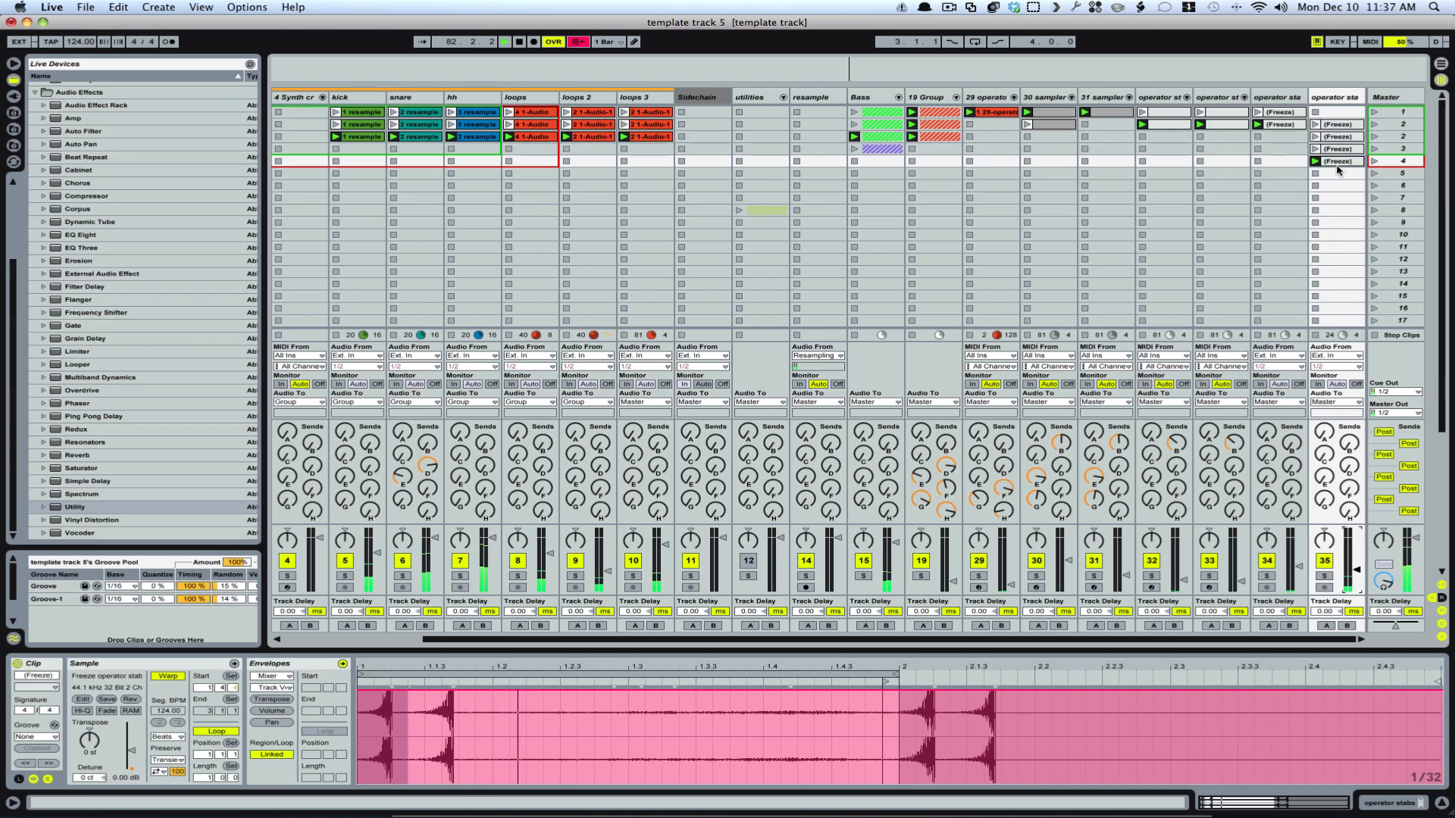
{"action": "left_click", "coordinate": [1315, 124]}
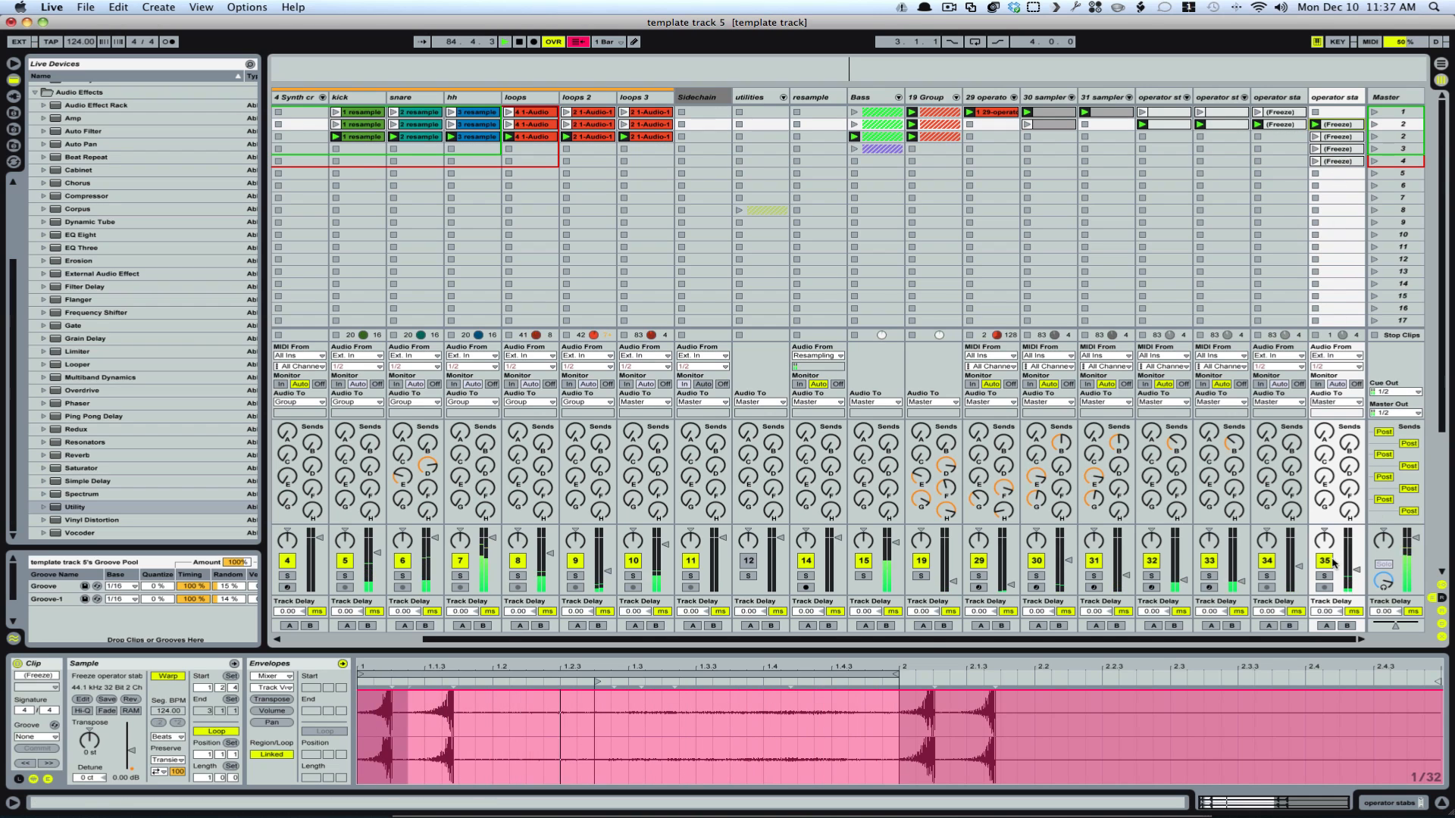
{"action": "left_click_drag", "start_coordinate": [1358, 572], "coordinate": [1359, 578]}
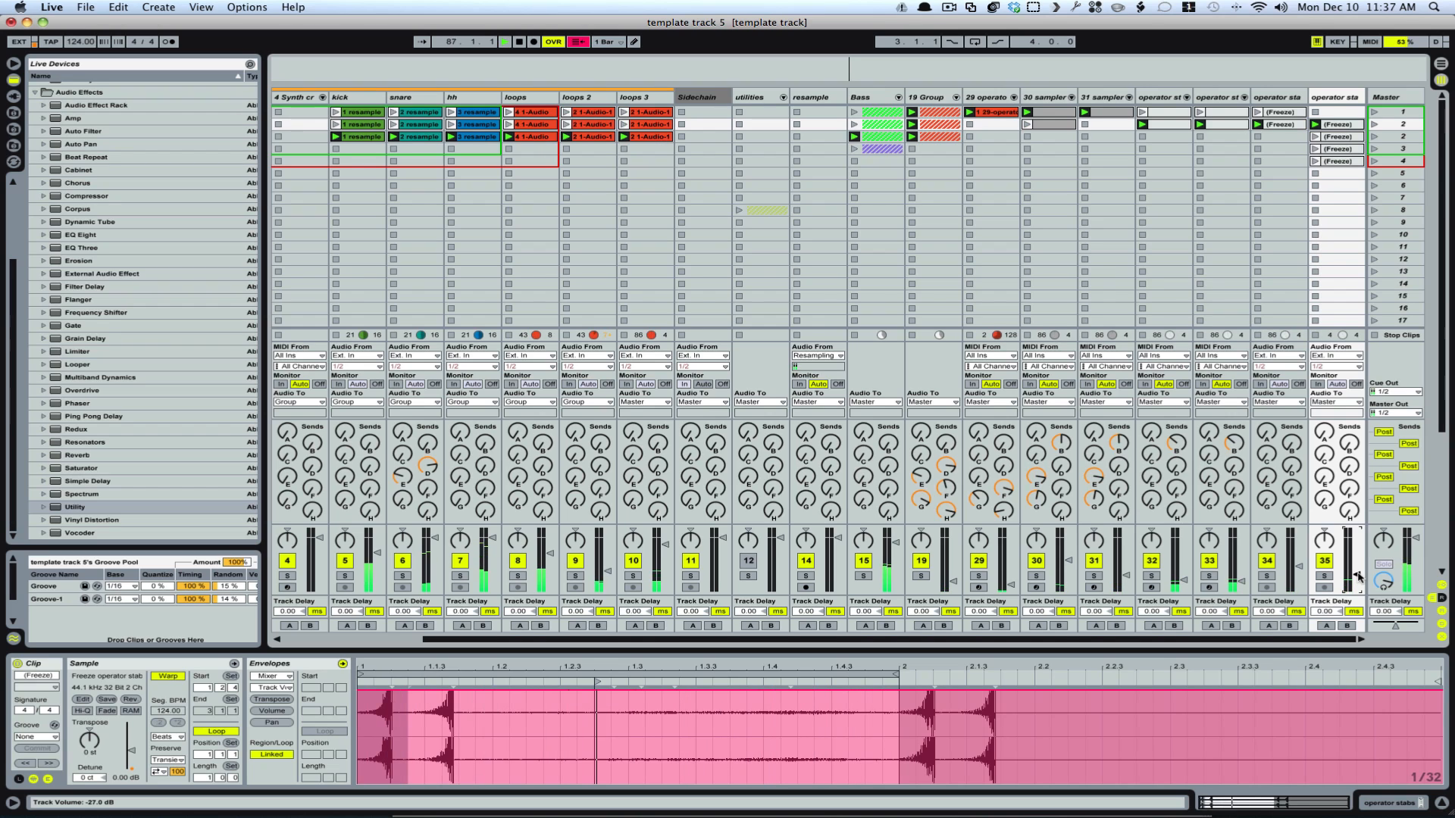
- Solo track 35 and add EQ Eight after the Utility device on it
{"action": "left_click", "coordinate": [1324, 576]}
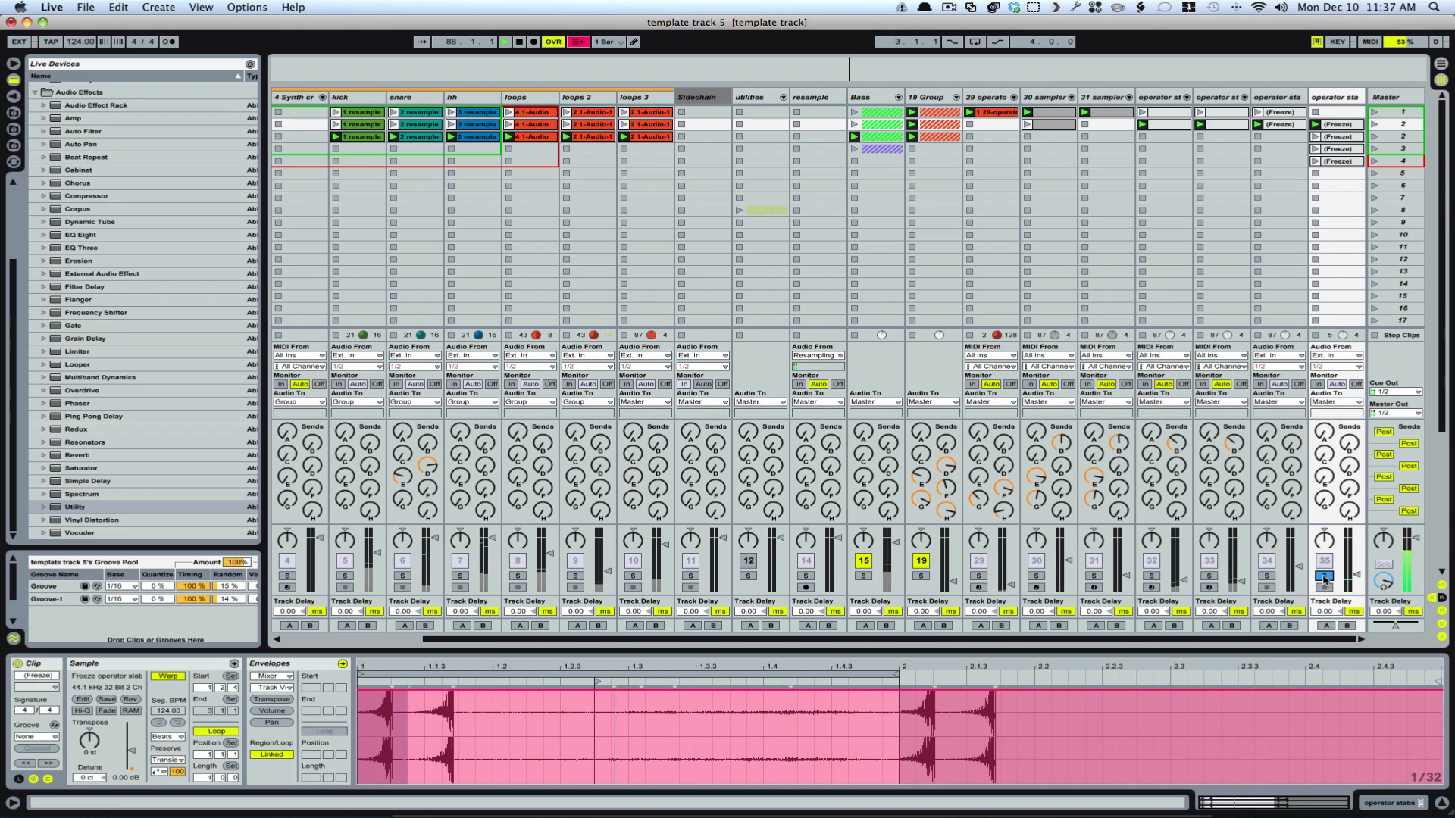
{"action": "left_click", "coordinate": [1333, 99]}
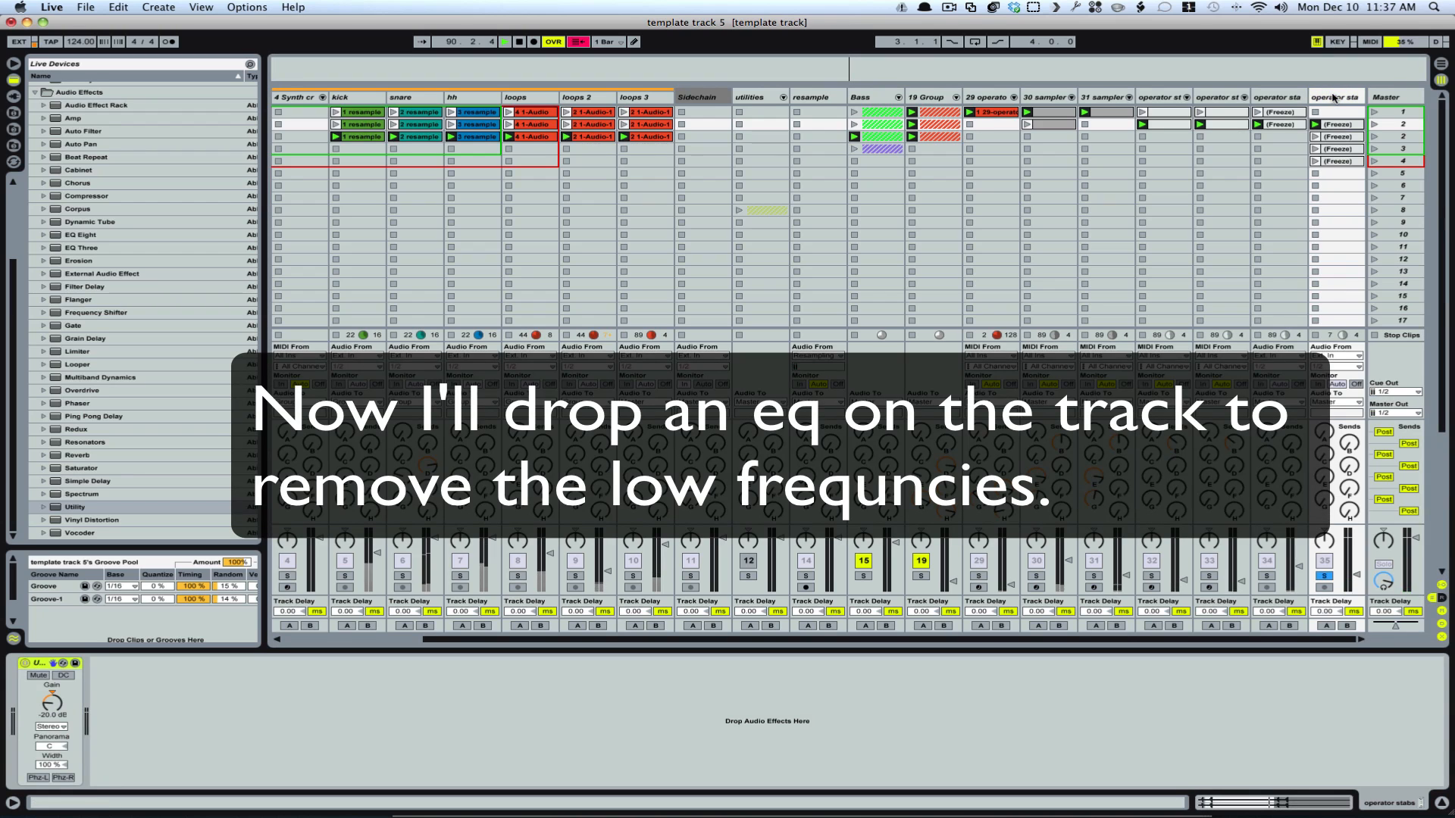
{"action": "left_click", "coordinate": [55, 236]}
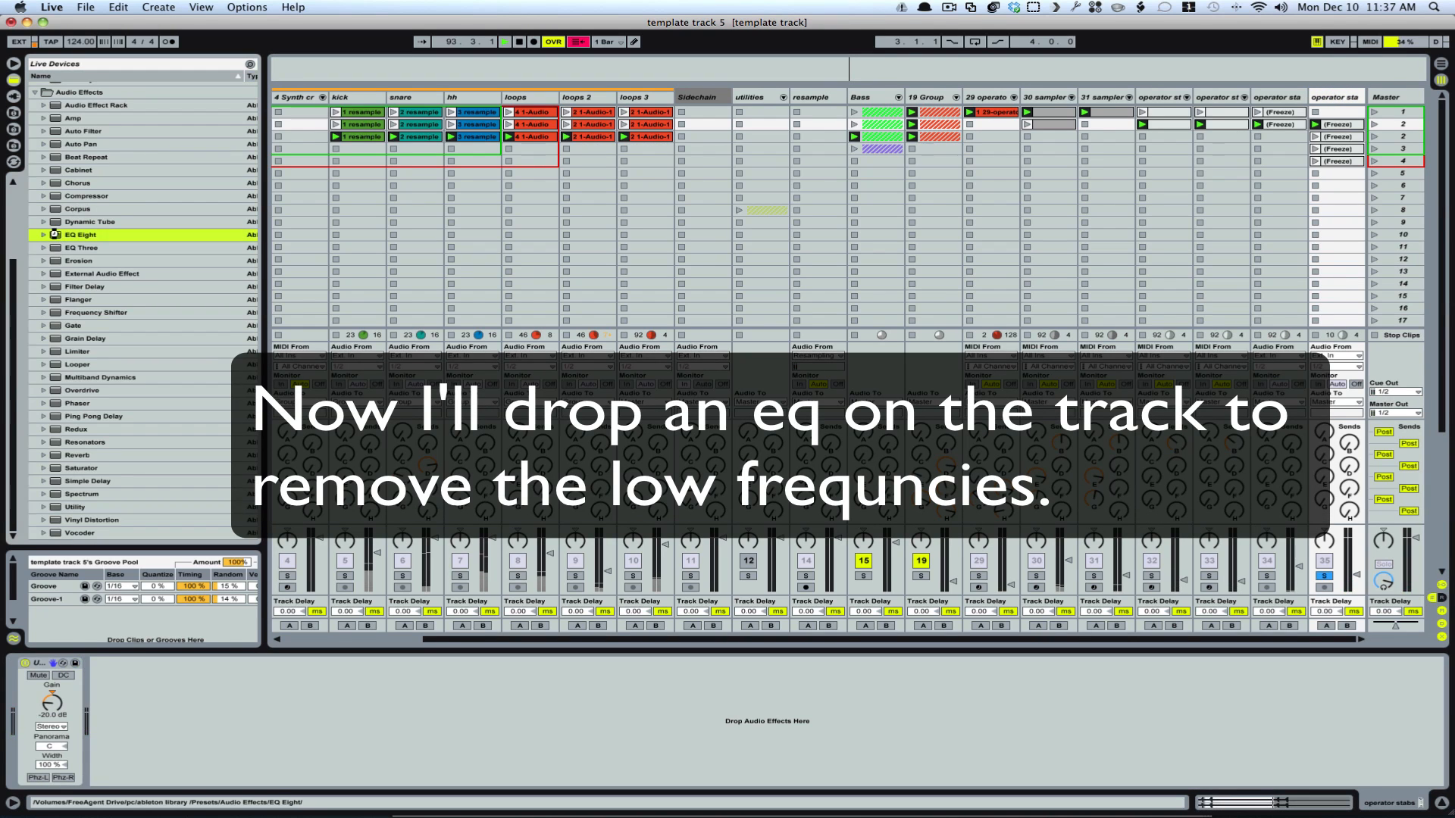
{"action": "double_click", "coordinate": [54, 235]}
- Make EQ Eight's first band a low cut at 659 Hz, then unsolo track 35 and restart playback
{"action": "left_click", "coordinate": [170, 778]}
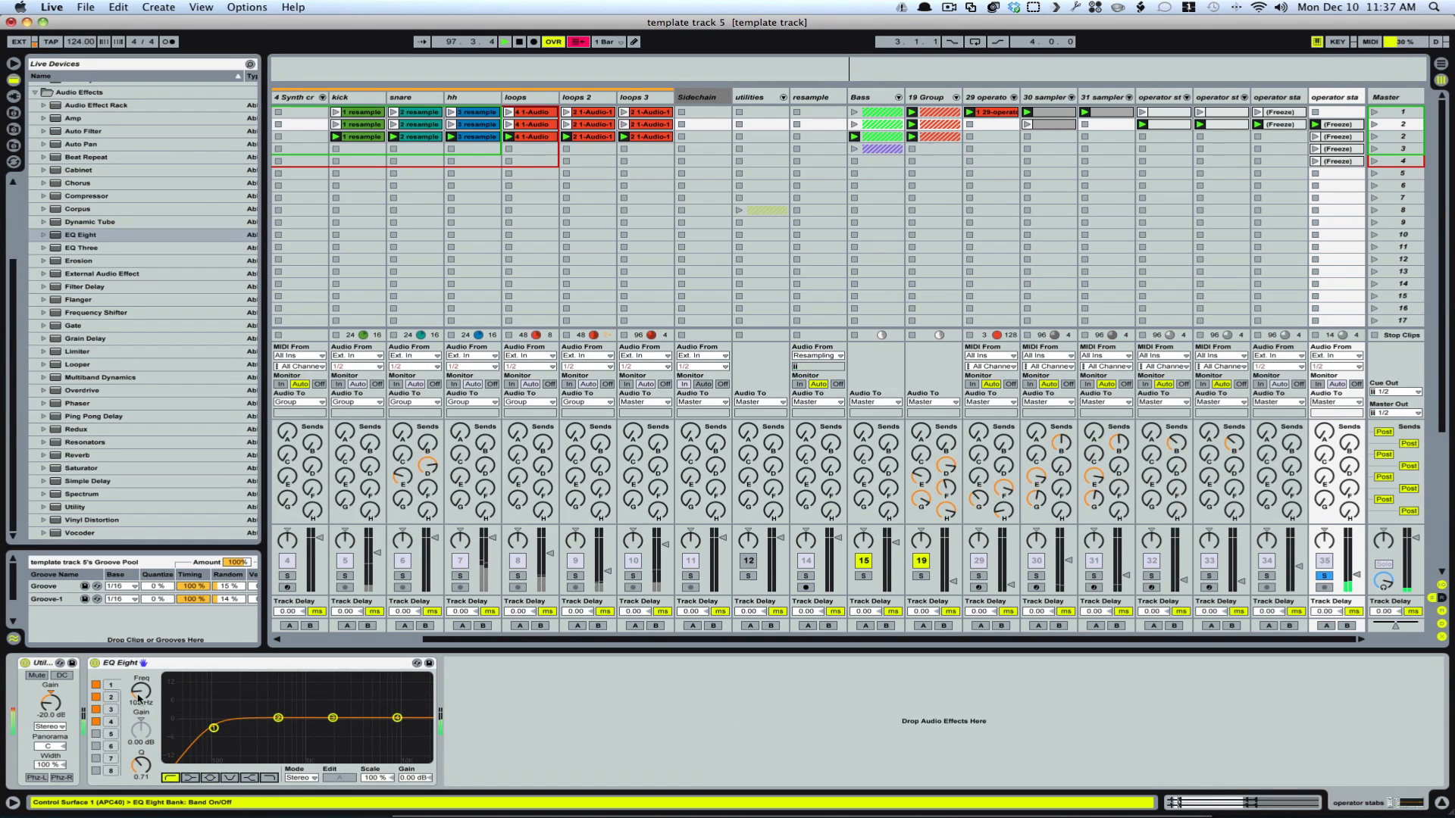
{"action": "left_click_drag", "start_coordinate": [141, 690], "coordinate": [141, 664]}
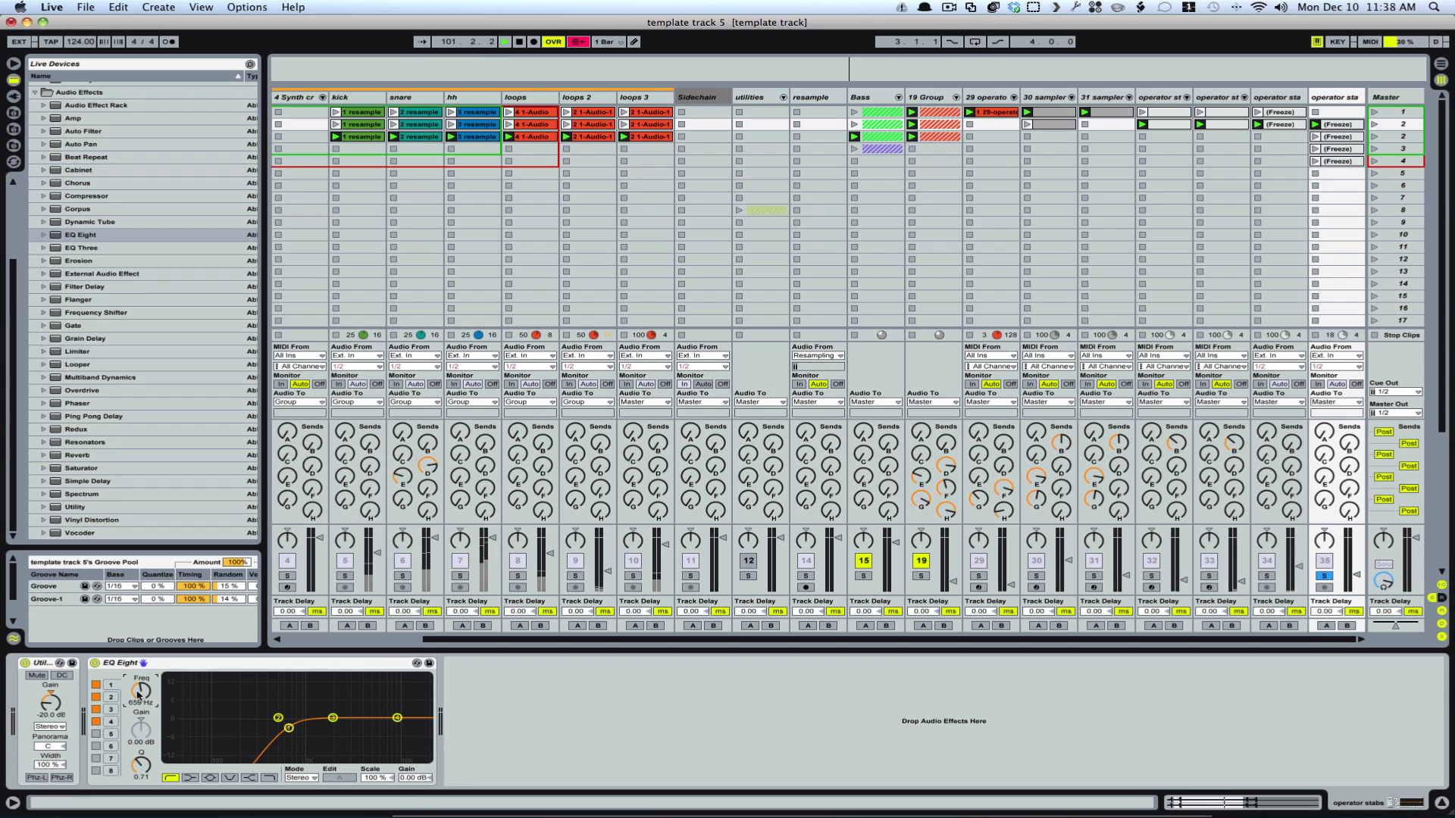
{"action": "left_click", "coordinate": [1325, 577]}
{"action": "key", "text": "space"}
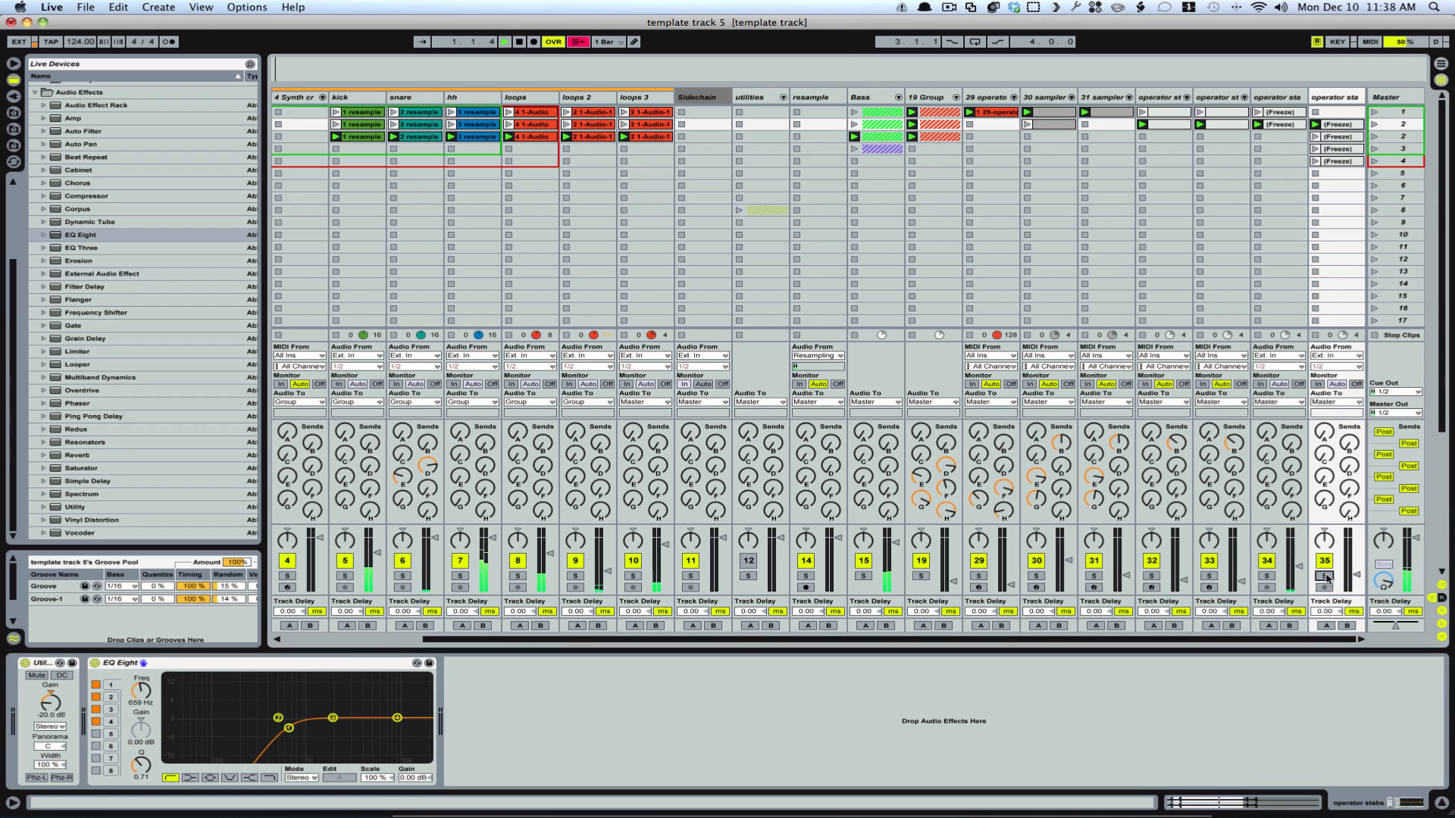